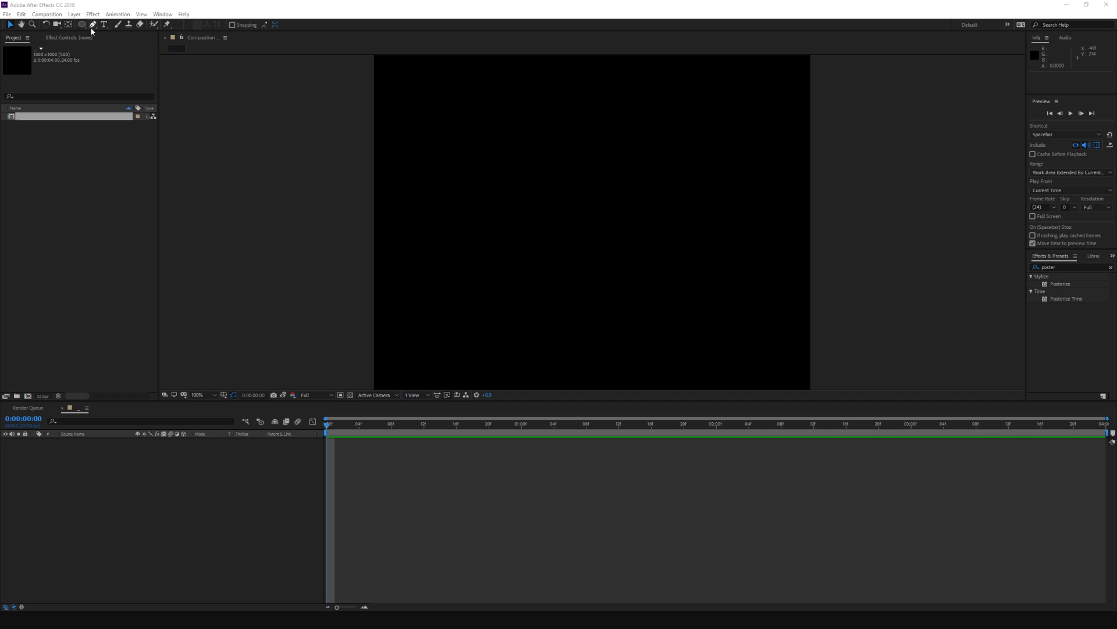
Step: Add a composition-sized ellipse shape layer and fit the whole composition in the viewer
double_click(85, 27)
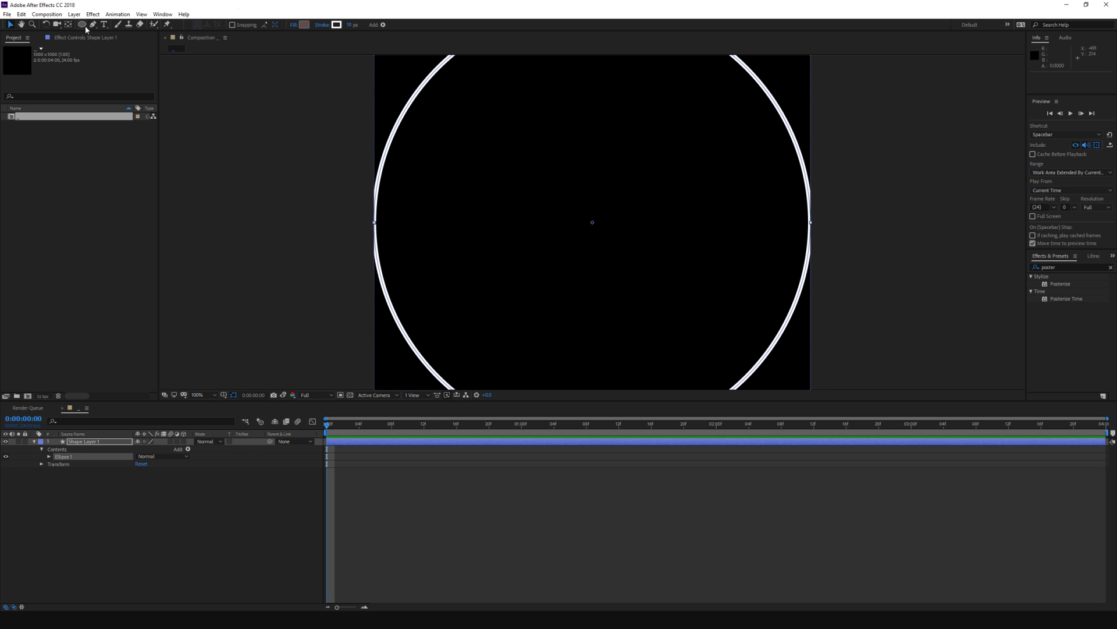
click(201, 394)
click(217, 421)
Step: Shrink Ellipse Path 1's Size to 30 pixels, making a tiny ring at centre
click(49, 456)
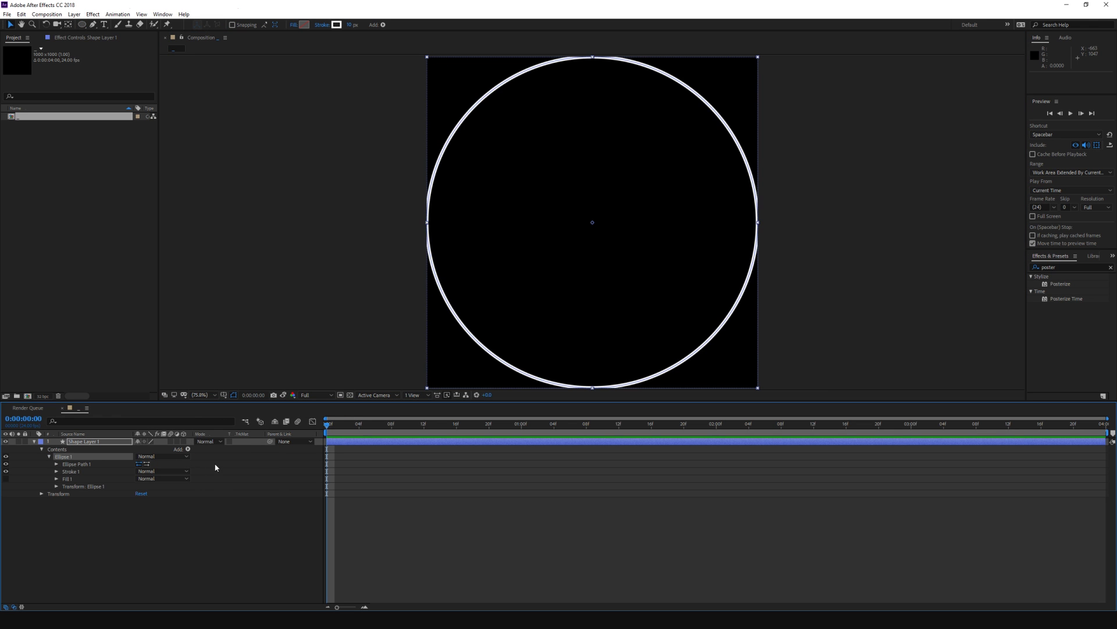
click(56, 464)
drag(164, 471, 184, 466)
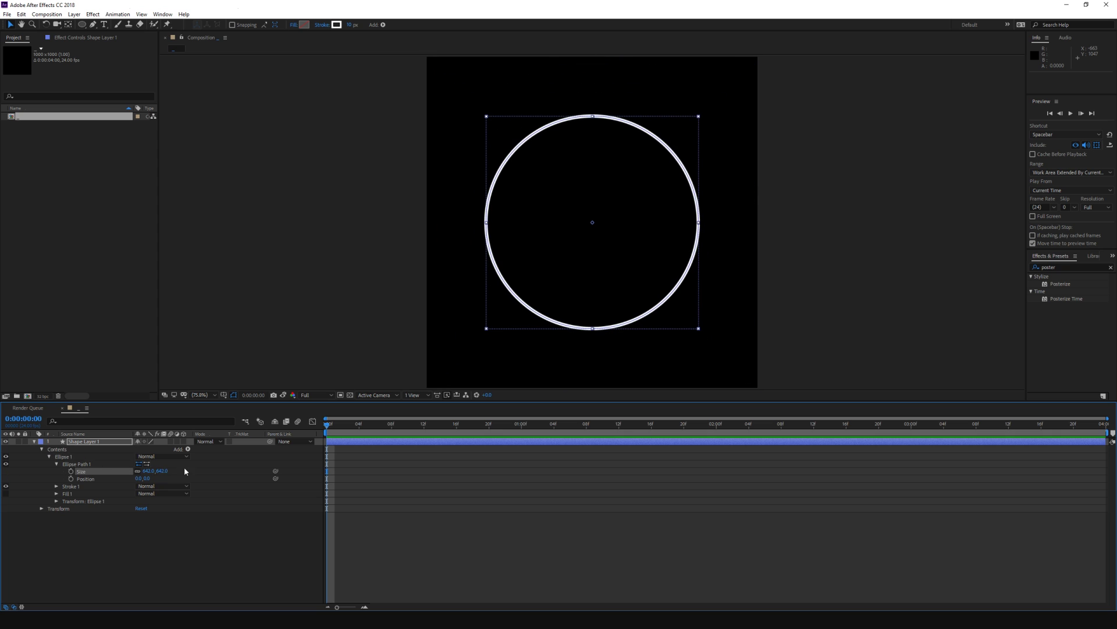
text(30)
key(Return)
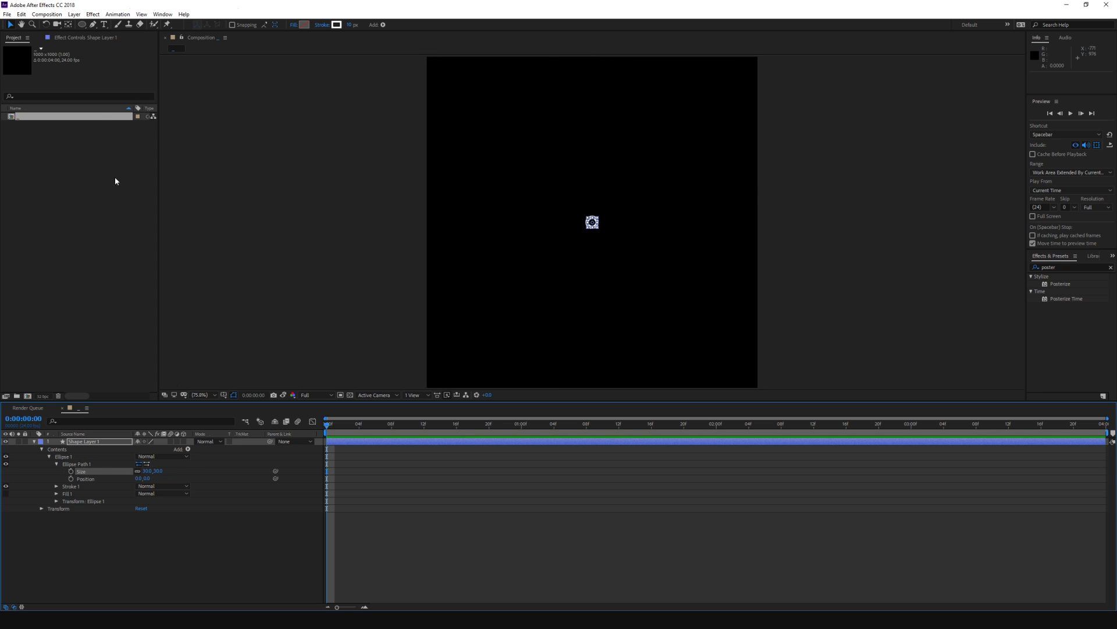
Step: Set the ring's Size to 40 and its Anchor Point X to 100, shifting it left of centre
click(152, 472)
text(40)
key(Return)
click(146, 569)
click(131, 442)
key(a)
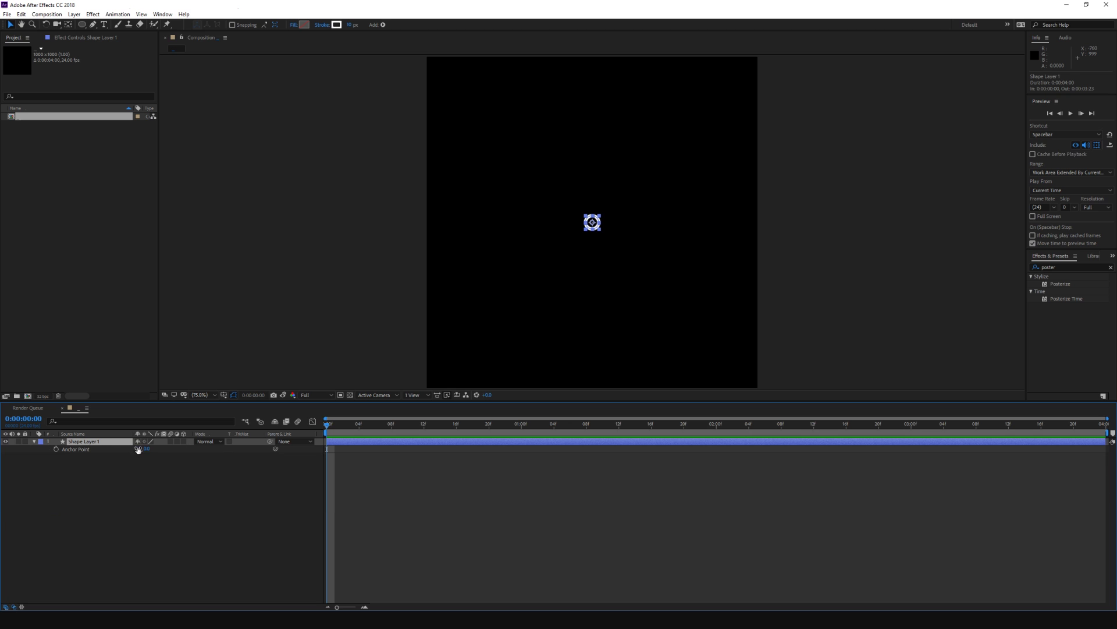
drag(138, 450, 177, 446)
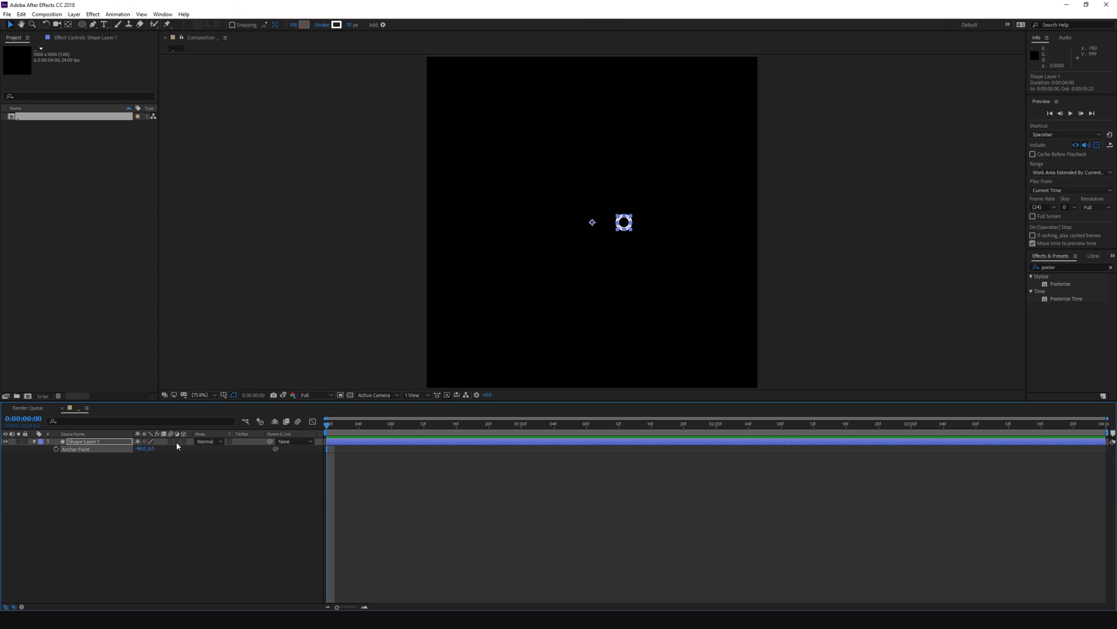
click(142, 449)
text(00)
key(Return)
Step: Duplicate the ring layer and rotate the copy 180° so it sits right of centre
click(90, 466)
click(89, 442)
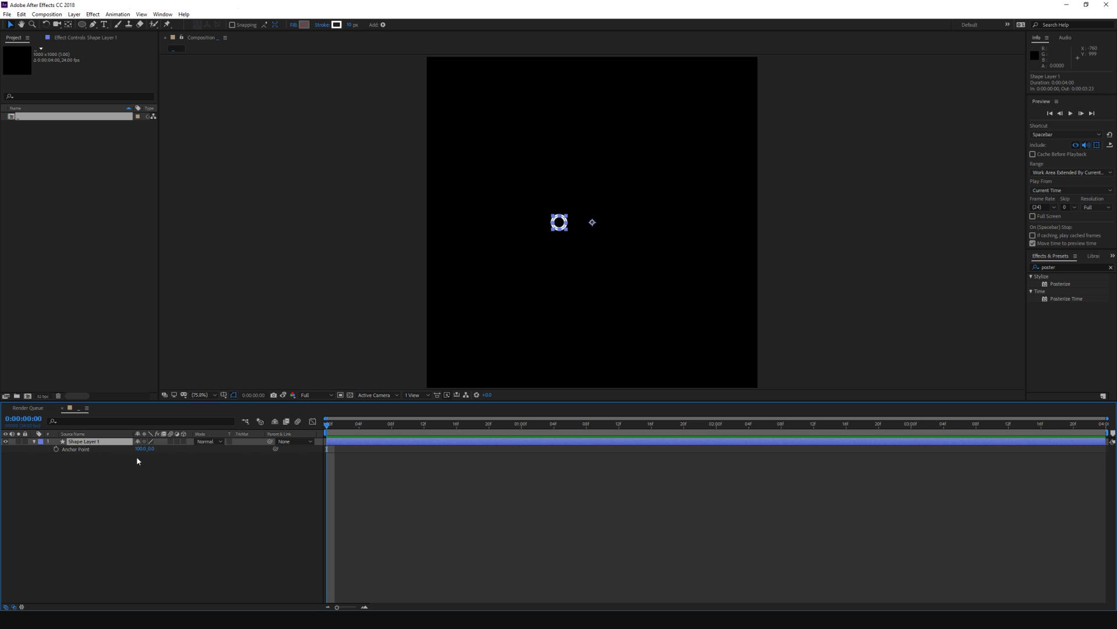
key(ctrl+d)
key(r)
click(149, 449)
text(180)
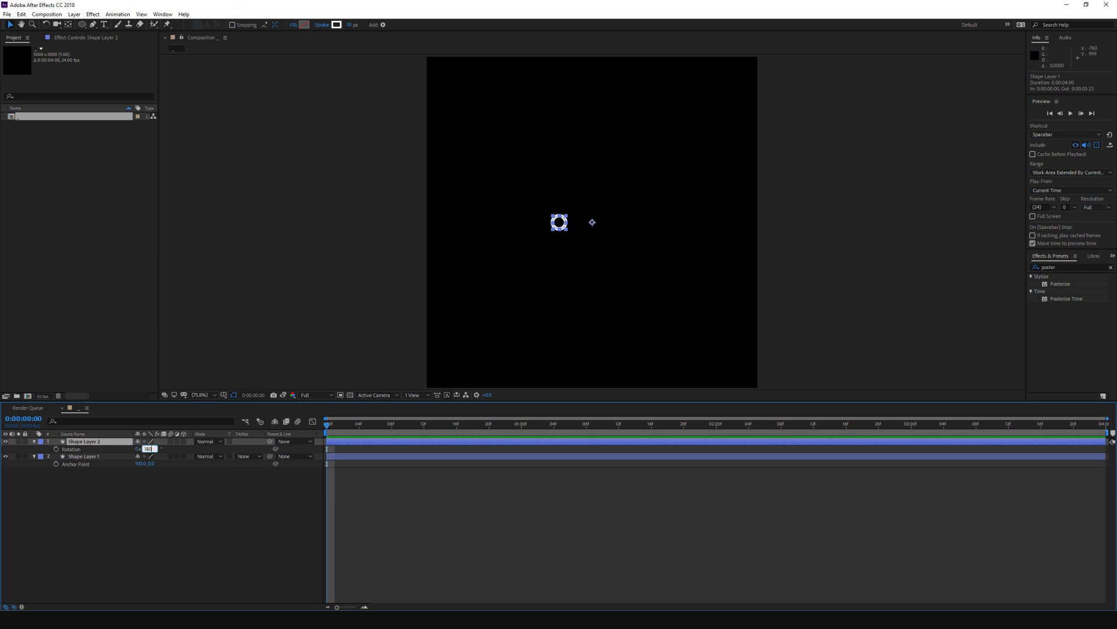
key(Return)
Step: Duplicate both rings with 90° rotation for a ring above centre, deleting the overlapping extra copy
drag(107, 523, 100, 433)
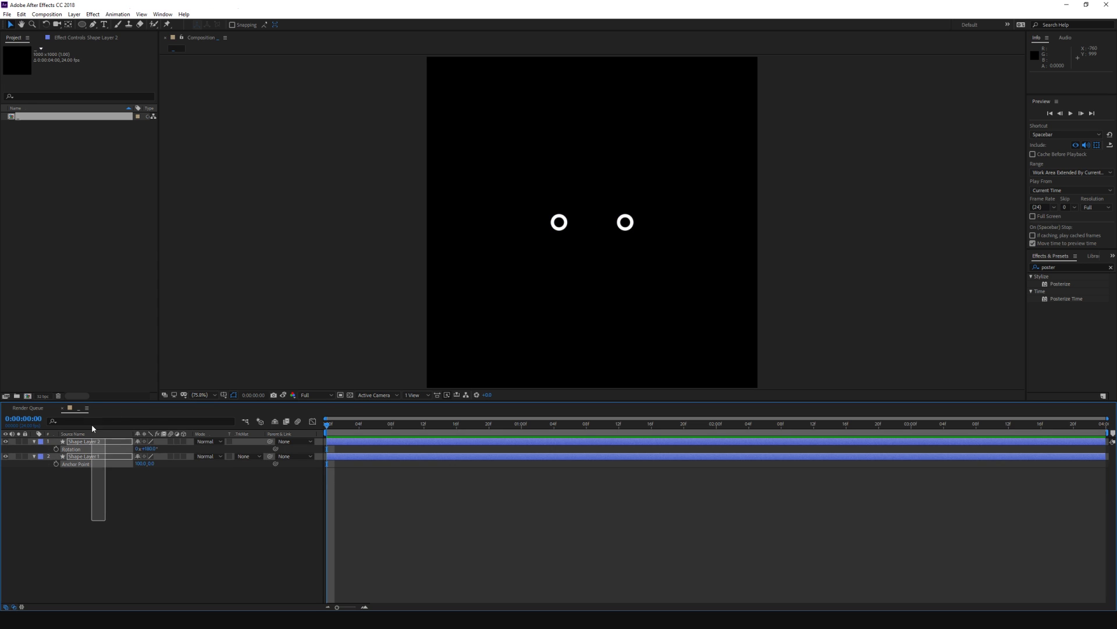
key(ctrl+d)
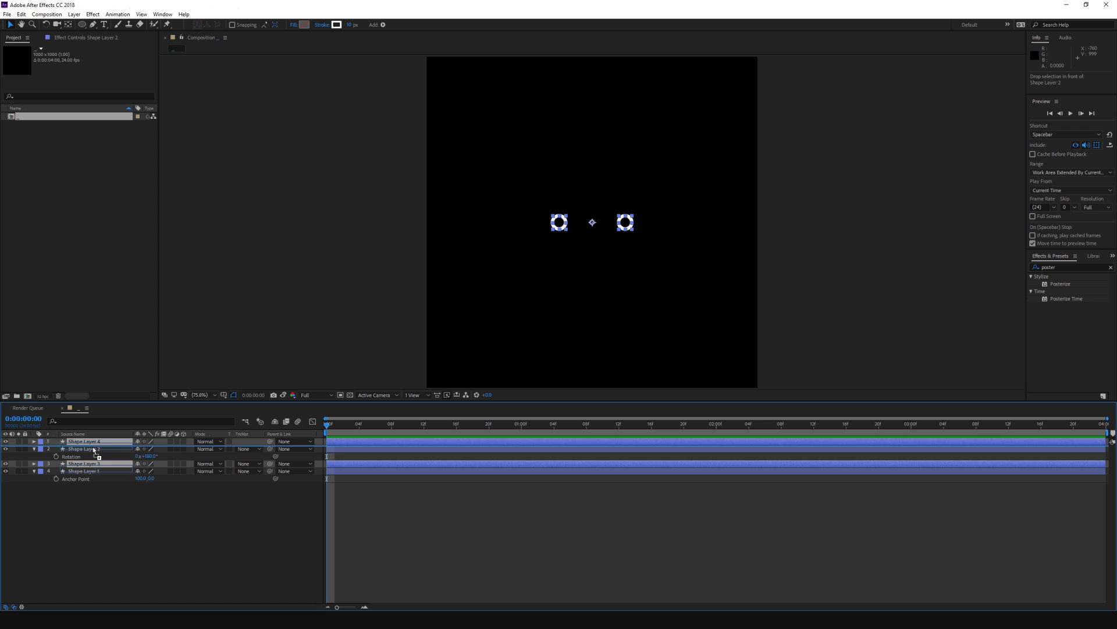
key(r)
click(149, 448)
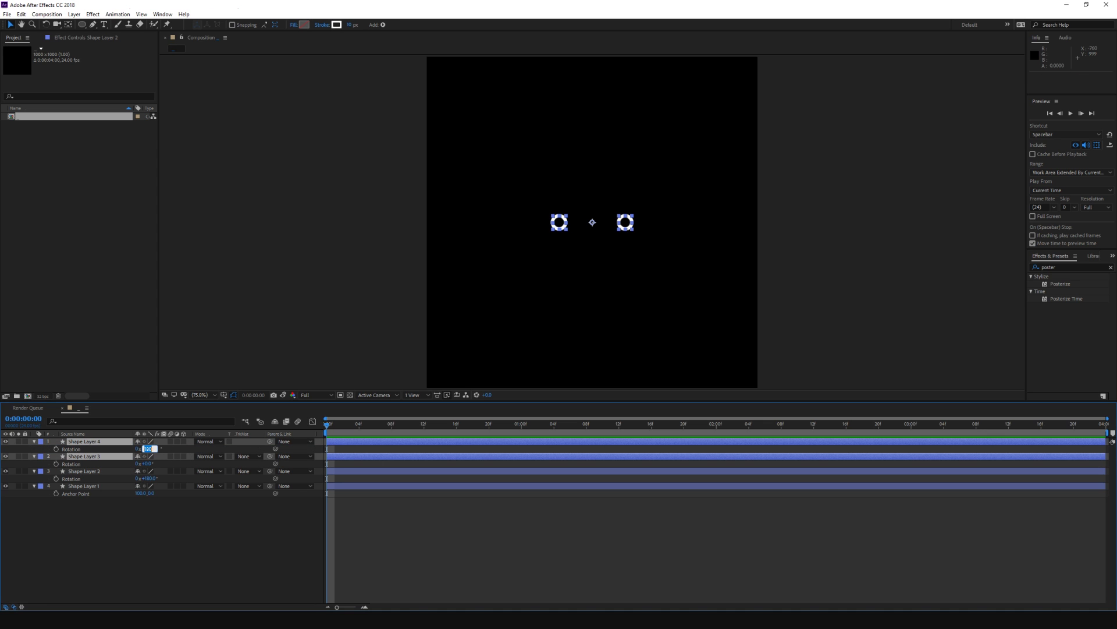
text(90)
key(Return)
click(99, 458)
key(Delete)
click(101, 442)
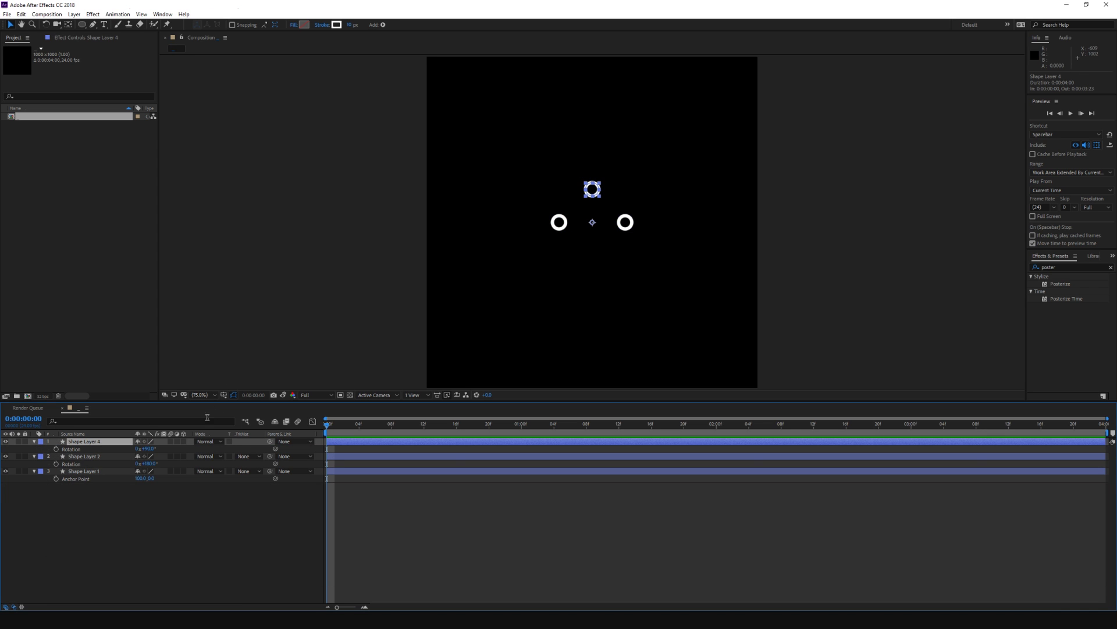
Step: Filter the timeline by 'path' and set the top ring's Size to 120
click(90, 422)
text(path)
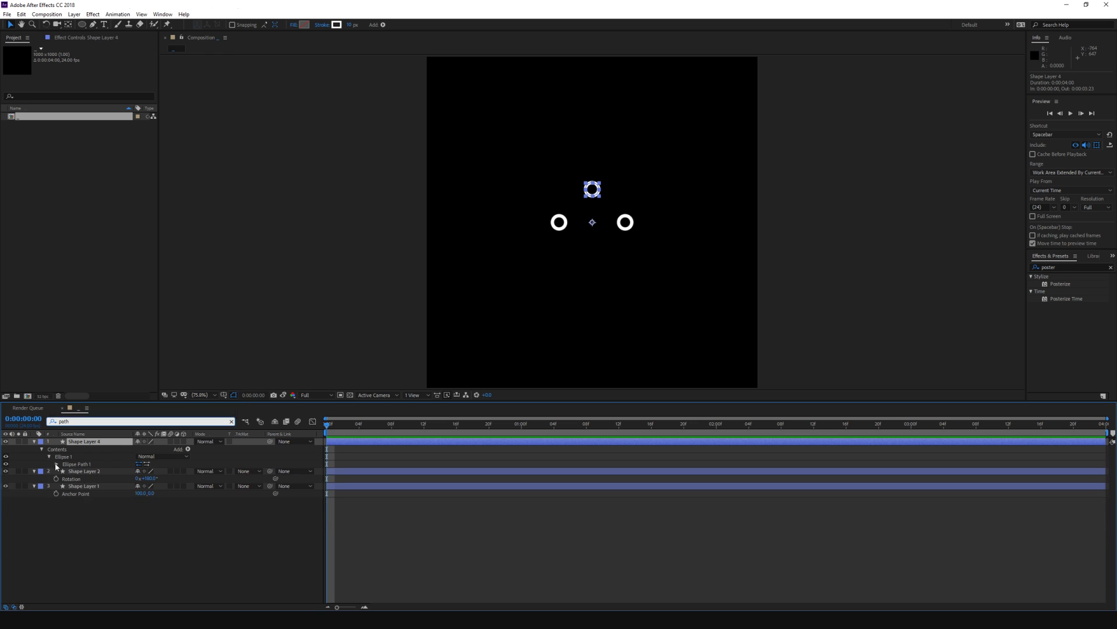
click(159, 471)
text(120)
key(Return)
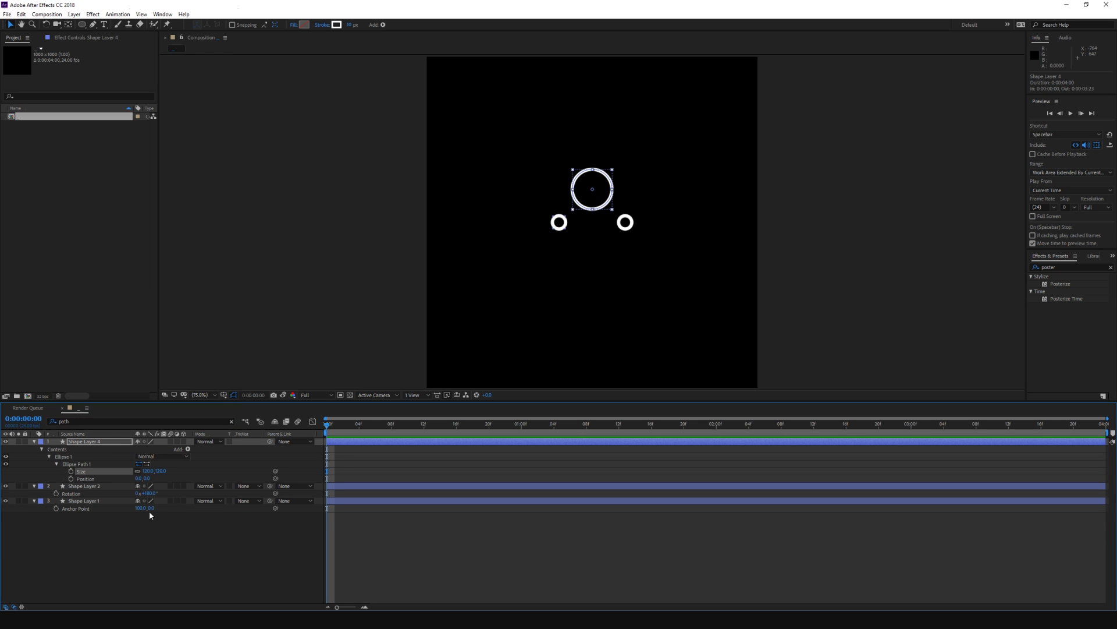
Step: Duplicate the top ring, set the copy's Size to 80, and convert it to a Bezier path
click(141, 539)
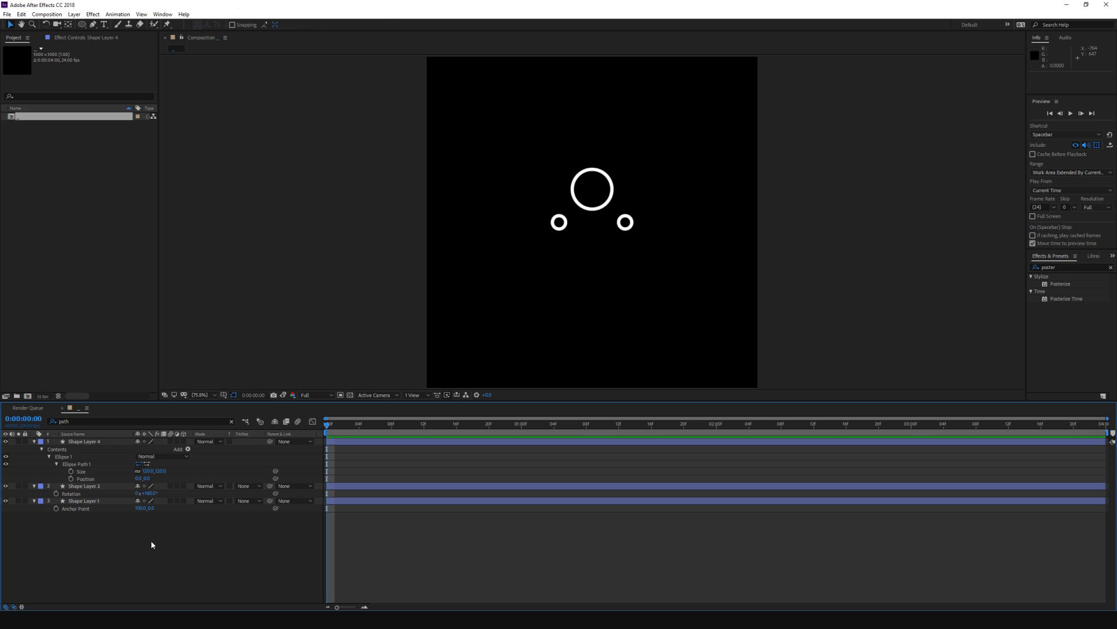
click(85, 441)
key(ctrl+d)
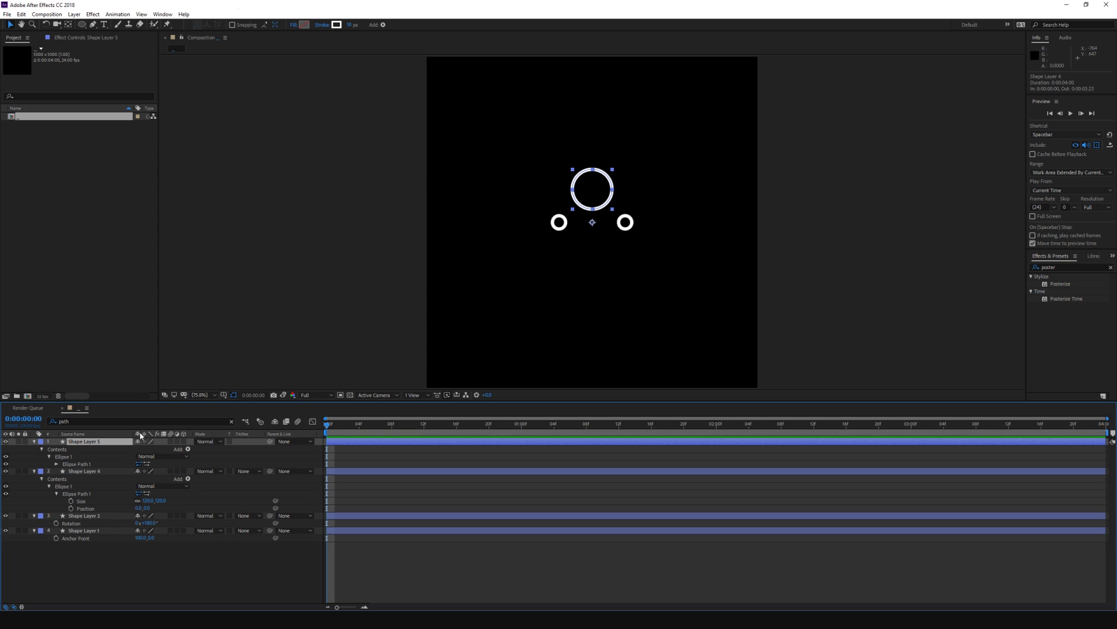
click(56, 464)
click(162, 471)
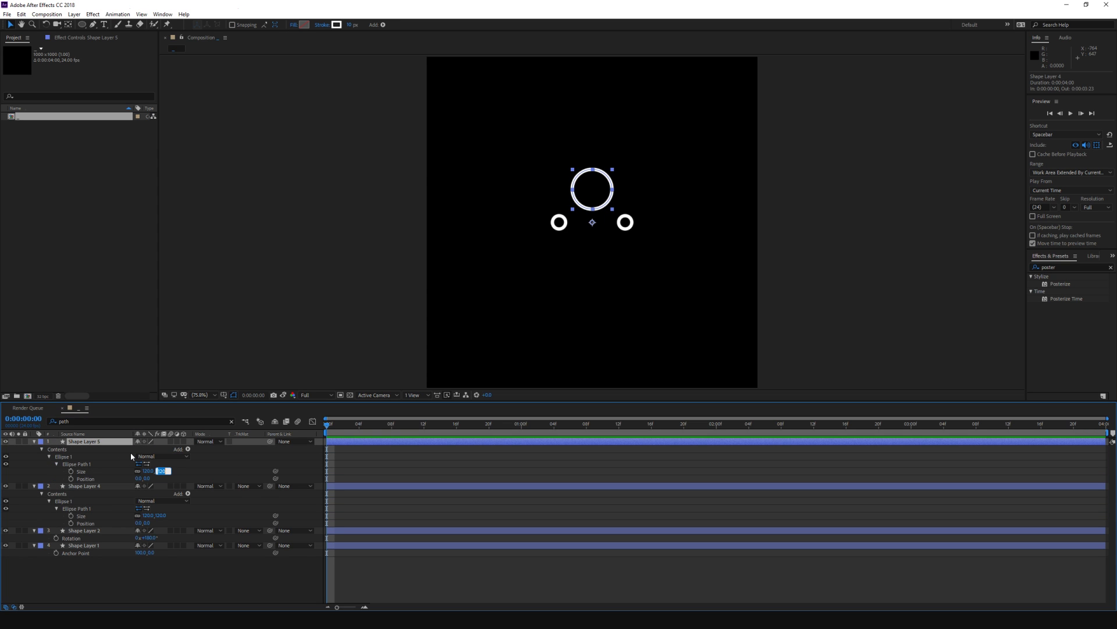
text(80)
key(Return)
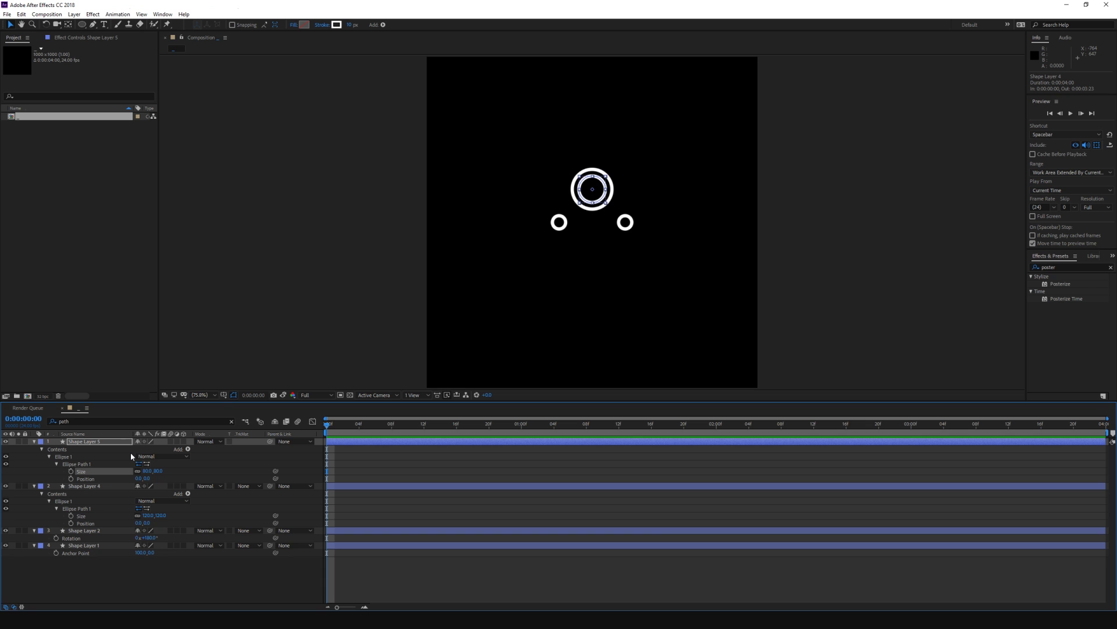
right_click(87, 464)
click(102, 466)
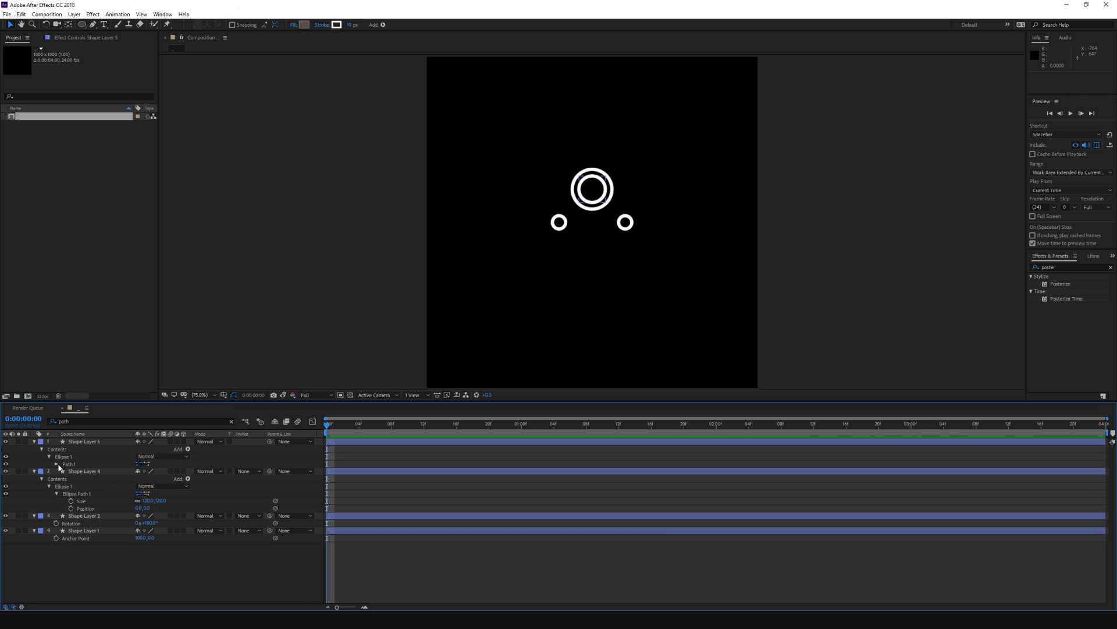
Step: Make the inner ring's path vertices sharp corners with the Pen tool and scale the diamond down inside the top ring
click(68, 464)
click(56, 464)
key(g)
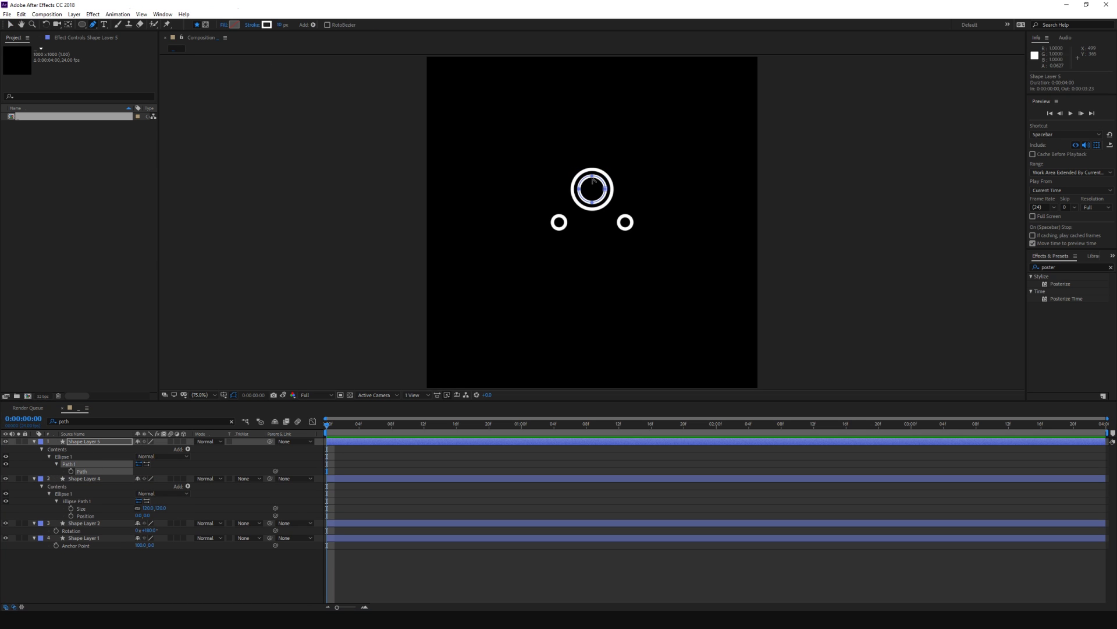
alt+click(592, 175)
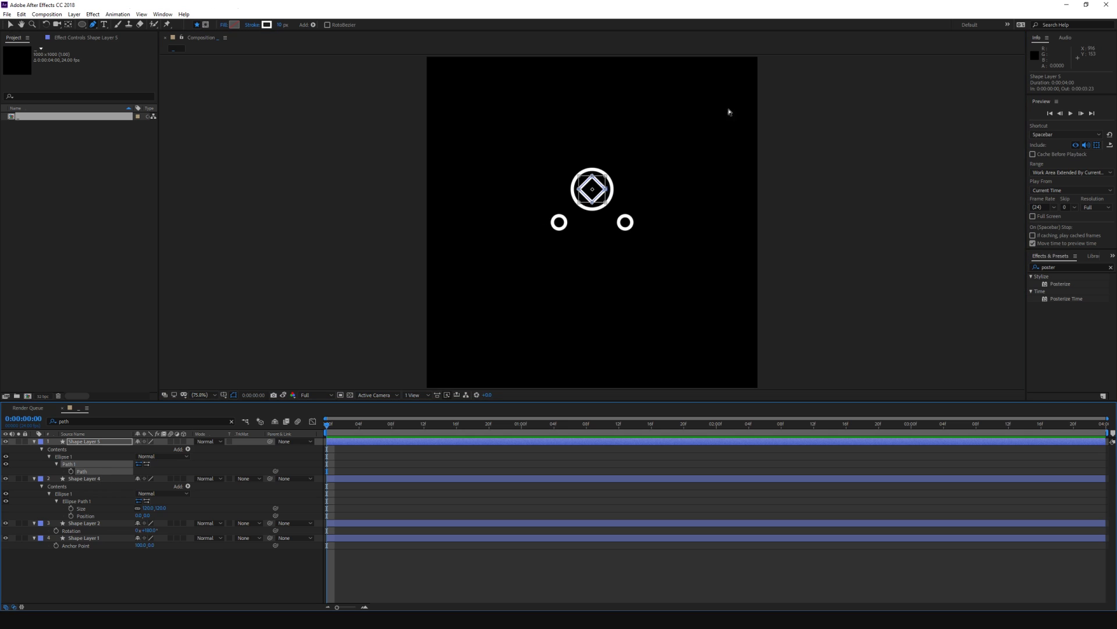
key(v)
double_click(605, 175)
drag(606, 174, 603, 177)
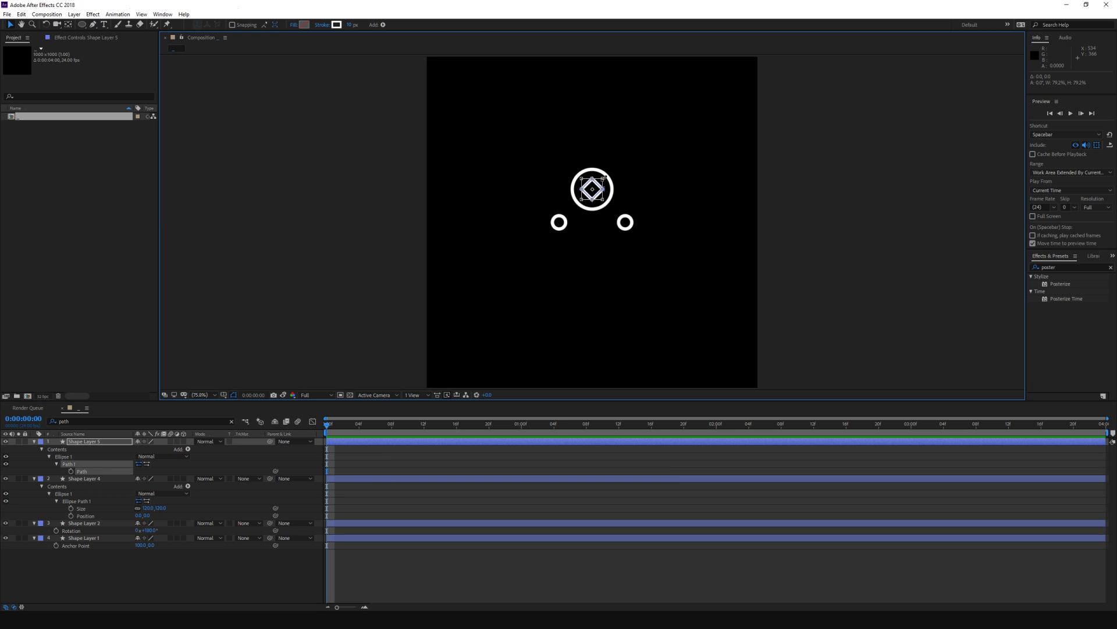
click(509, 569)
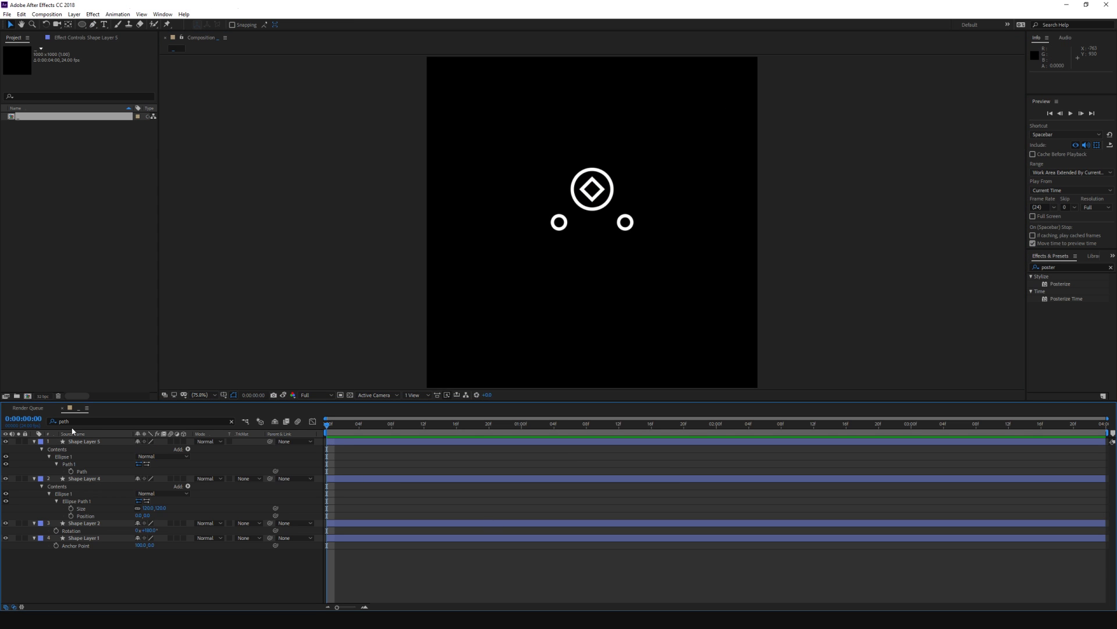
Step: Clear the search and give the diamond and top ring layers an Orange label
click(231, 421)
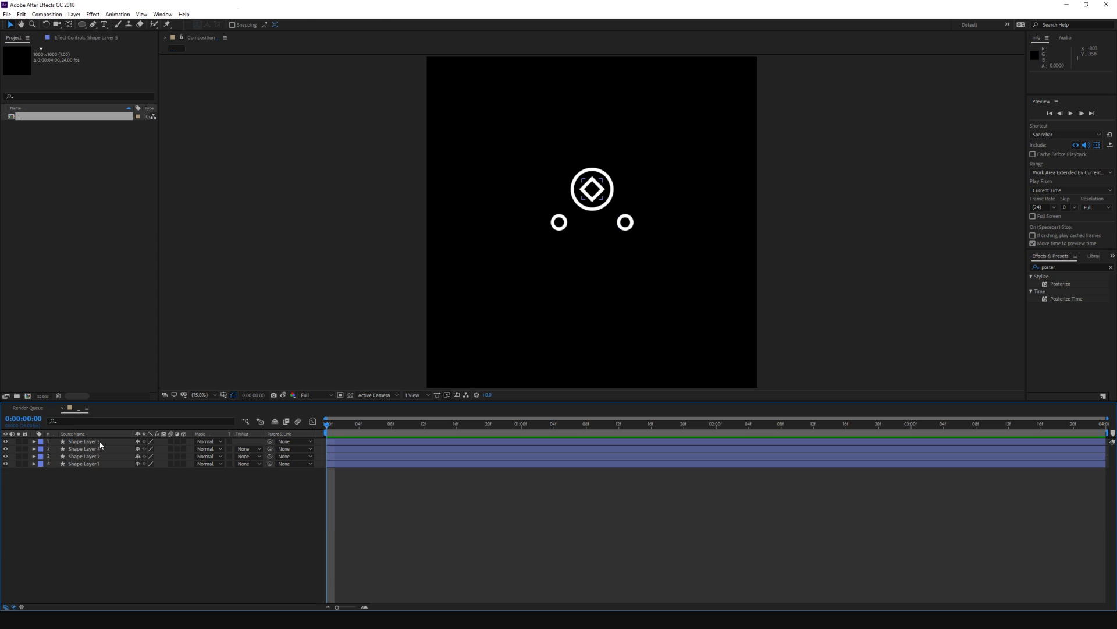
click(85, 441)
shift+click(88, 449)
click(40, 448)
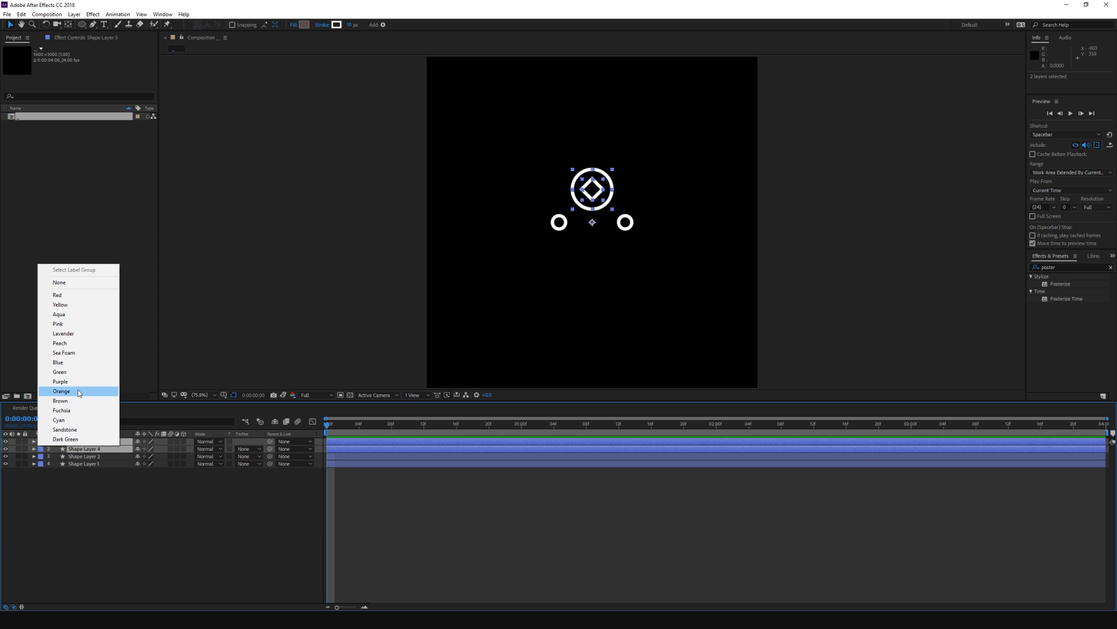
click(64, 392)
key(F2)
Step: Duplicate the ring-and-diamond layers and rotate the copies 270° to sit below centre
click(84, 442)
shift+click(84, 448)
key(ctrl+d)
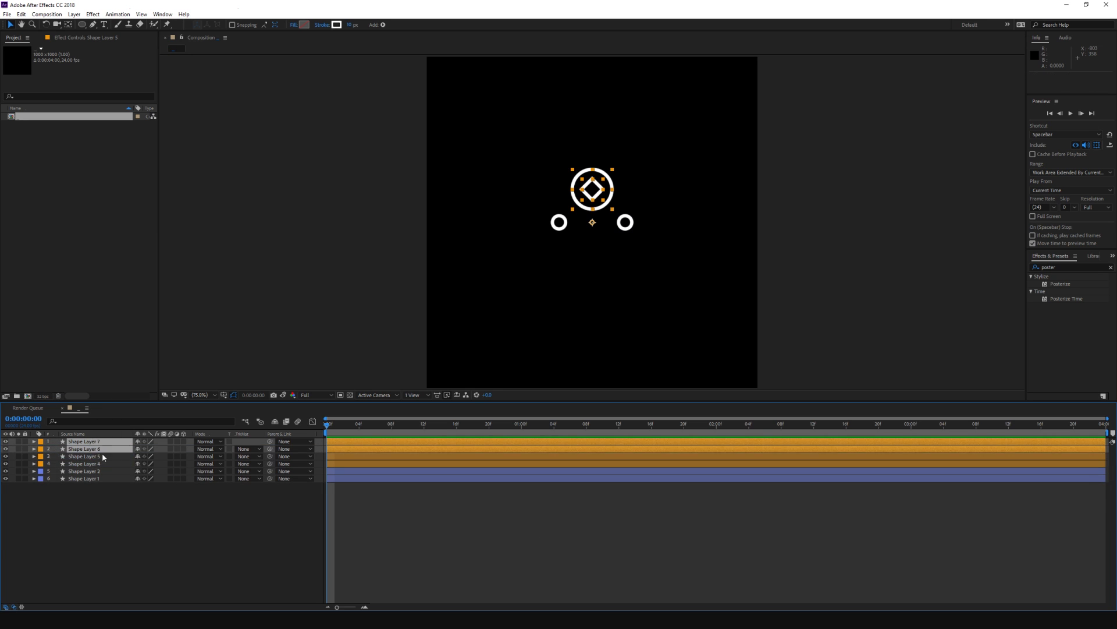
key(r)
click(146, 449)
text(270)
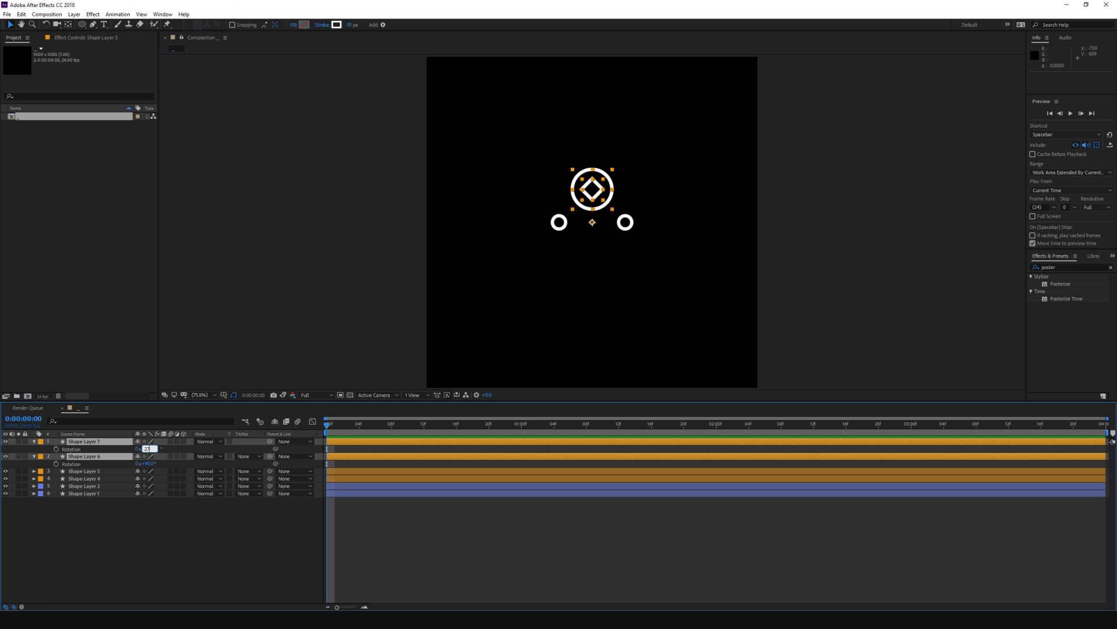
key(Return)
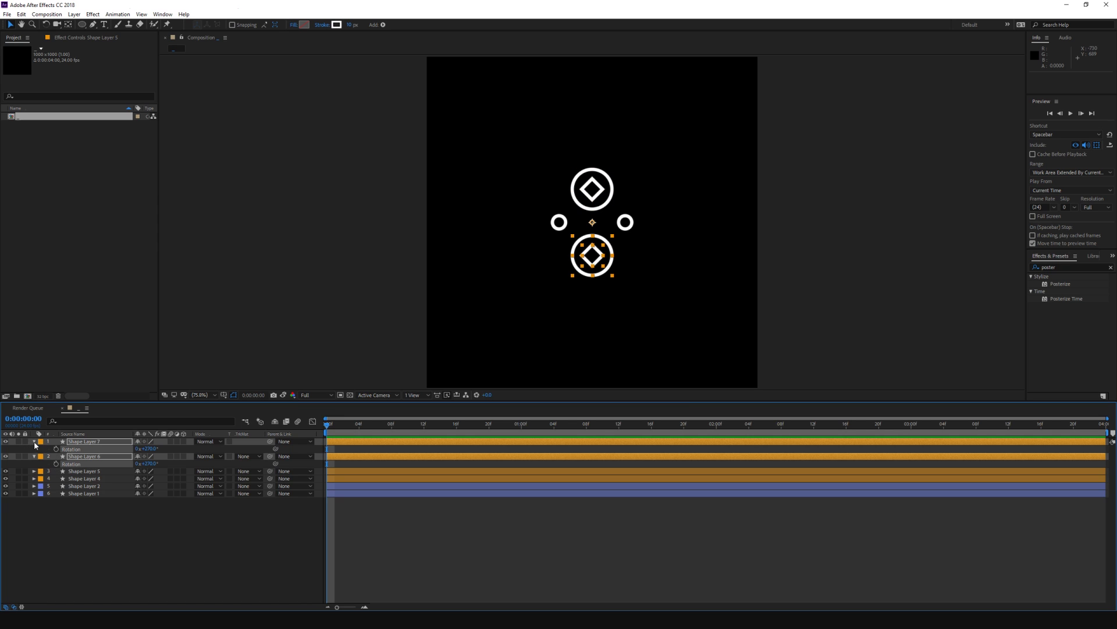
click(33, 442)
click(123, 525)
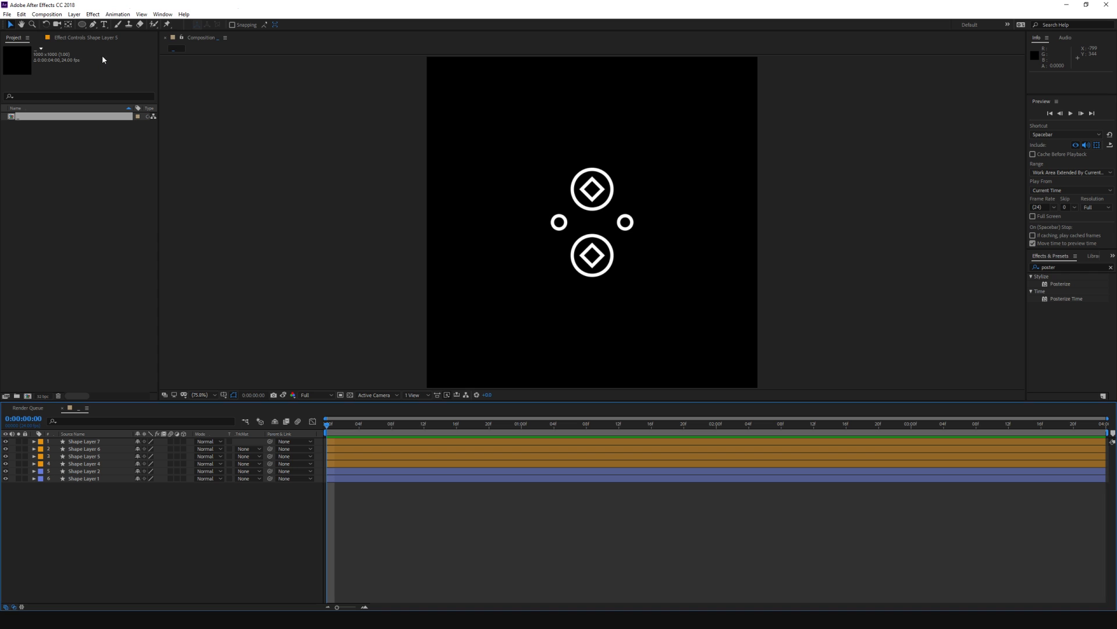
Step: Draw a two-point vertical line with the Pen tool from the centre up past the upper circle
key(g)
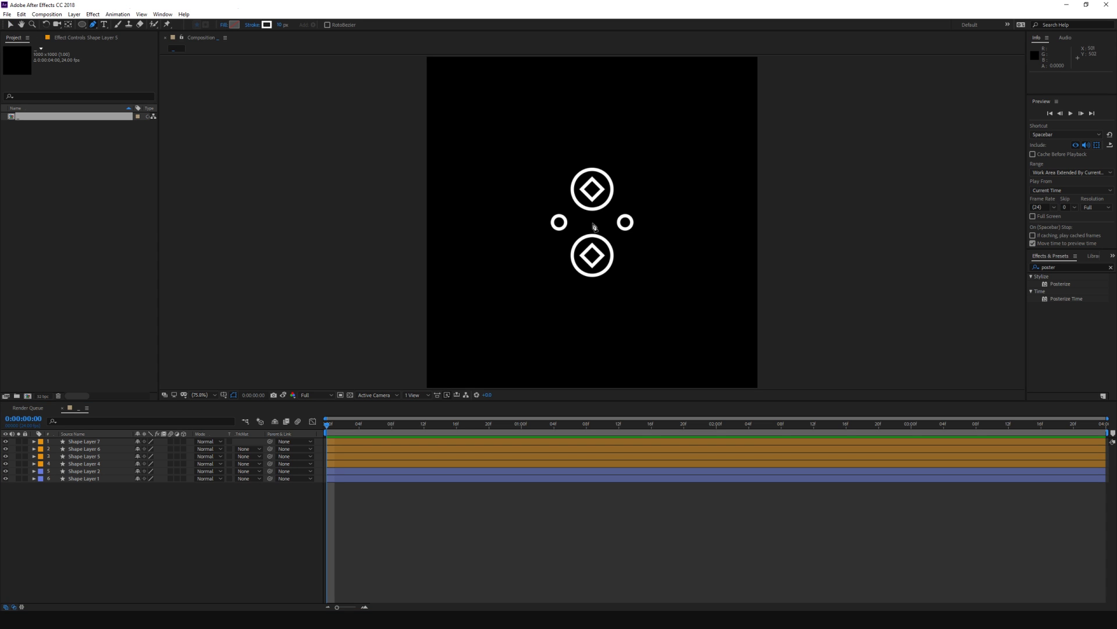
click(591, 222)
click(590, 148)
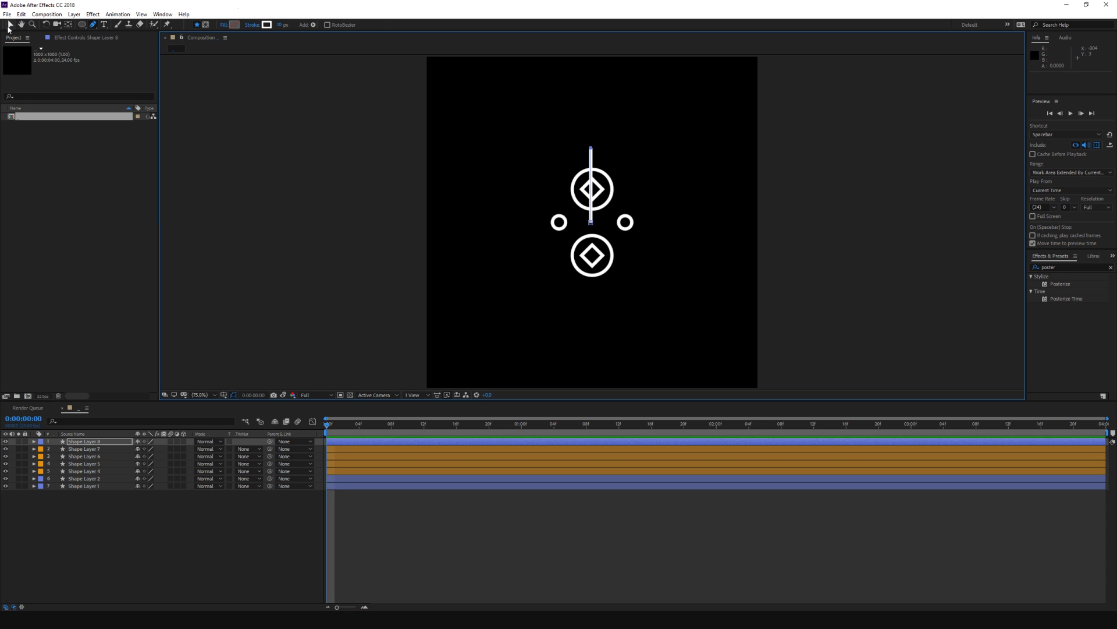
key(v)
Step: Reveal the new line layer's Contents > Shape 1 > Path 1 and view the composition at 100%
click(34, 441)
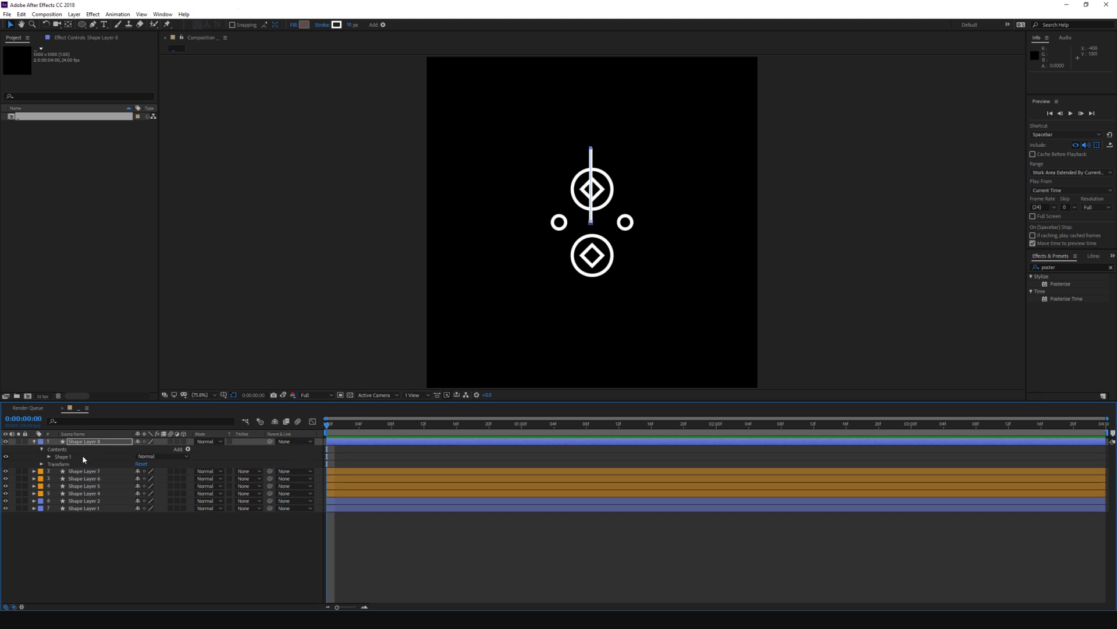
click(49, 456)
click(79, 465)
click(57, 464)
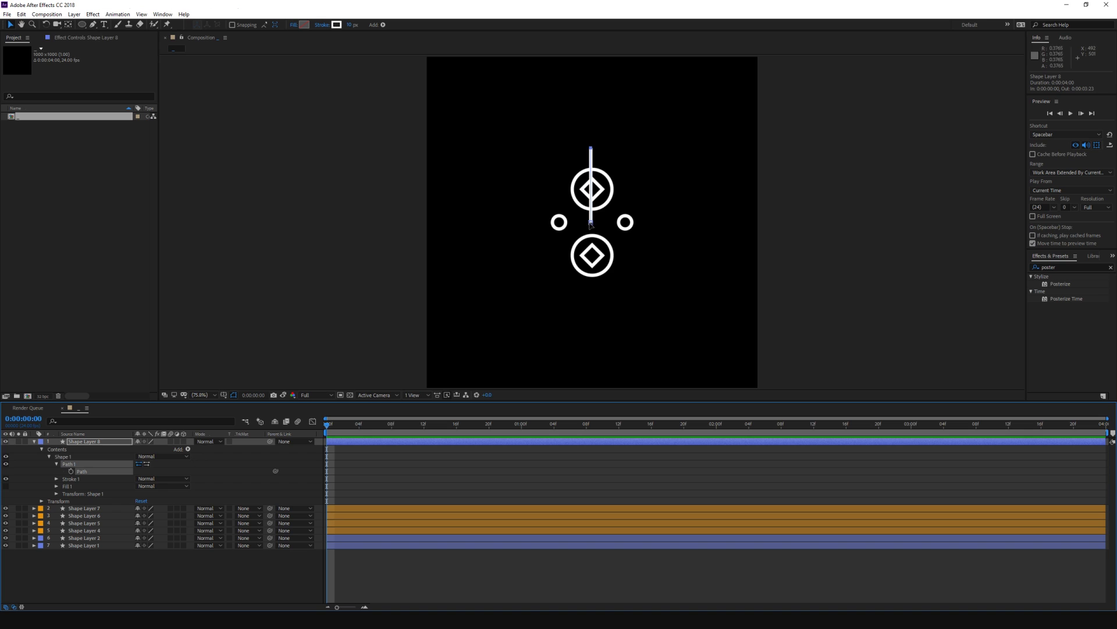
click(591, 224)
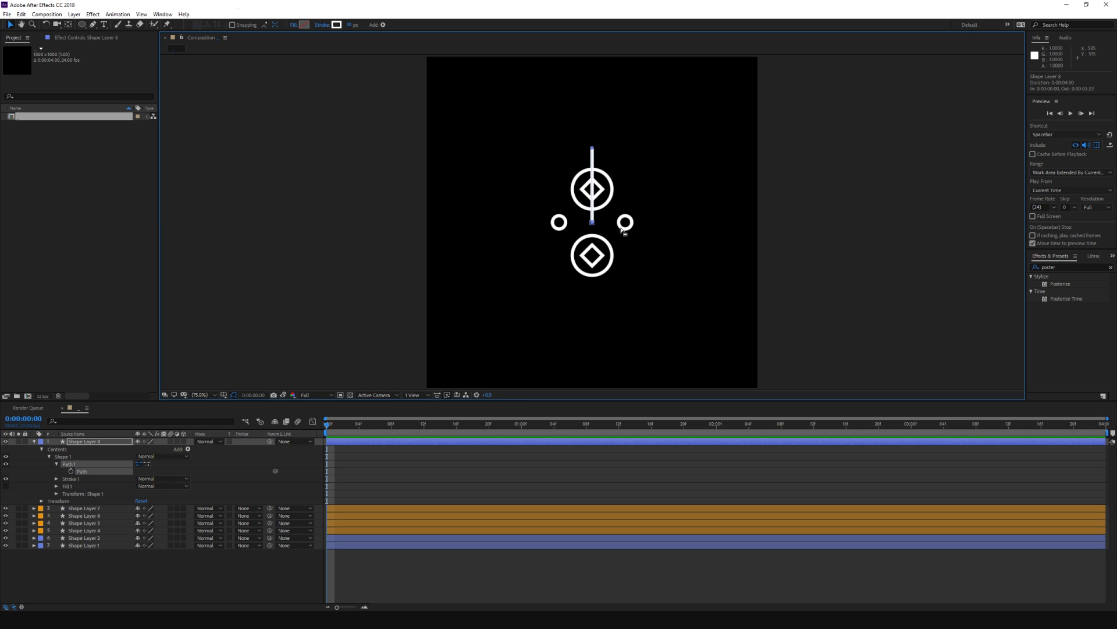
key(period)
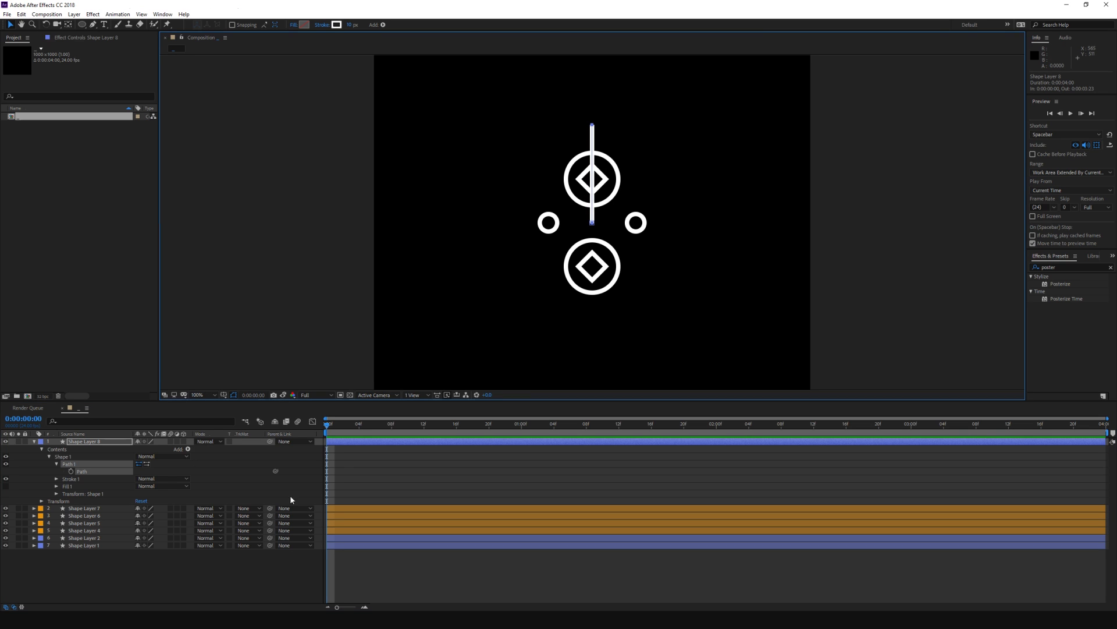
Step: Give the line a Round Cap and drag both end vertices inward to shorten it
click(57, 479)
click(163, 515)
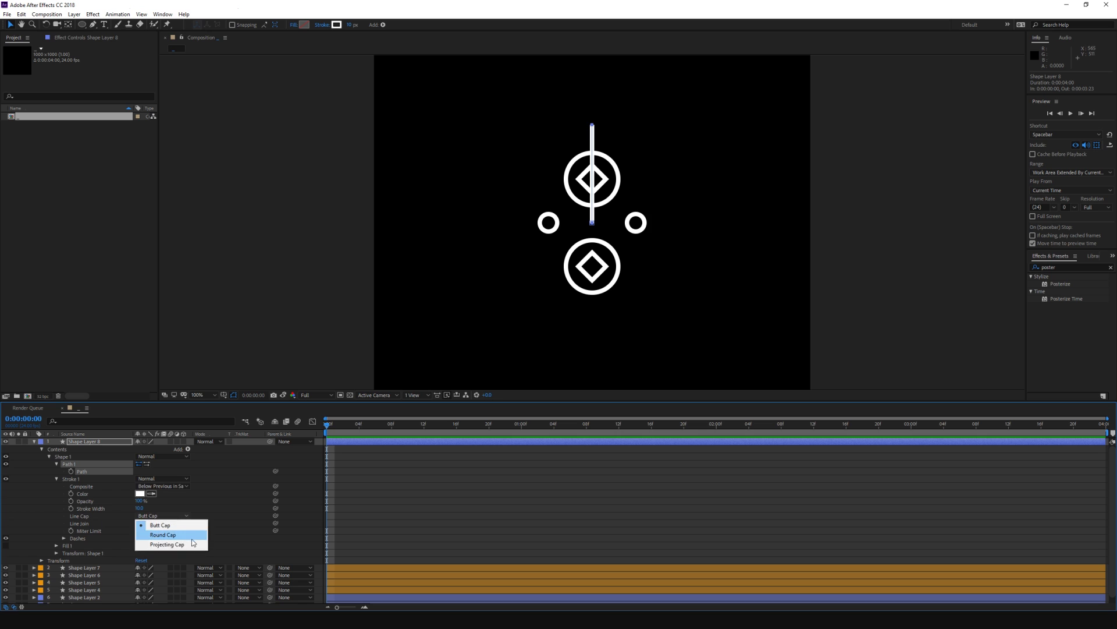
click(187, 535)
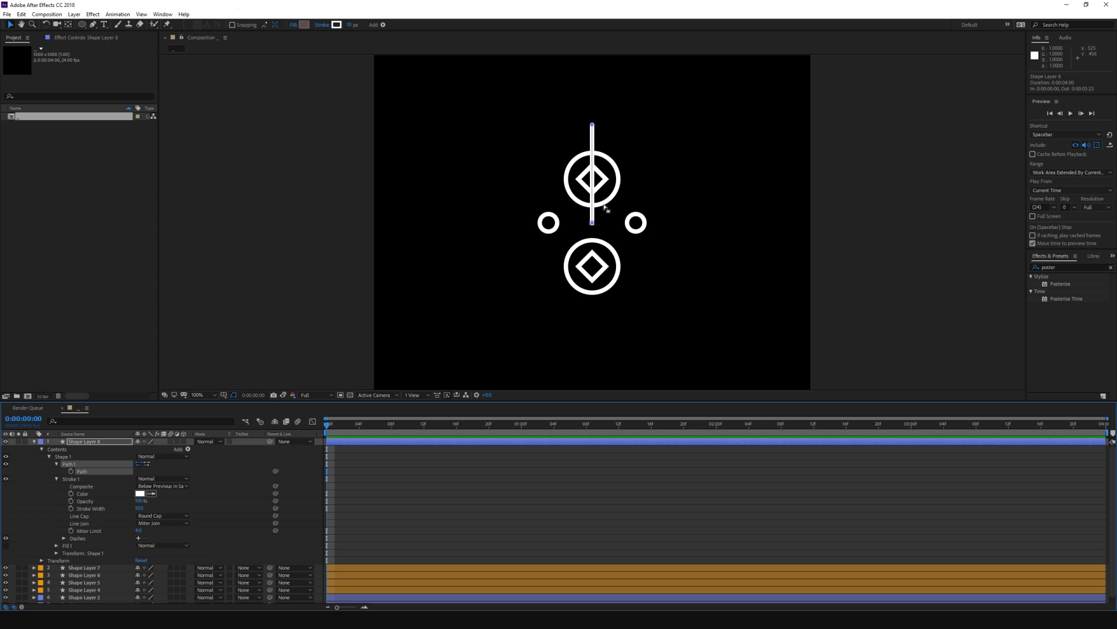
drag(592, 222, 592, 211)
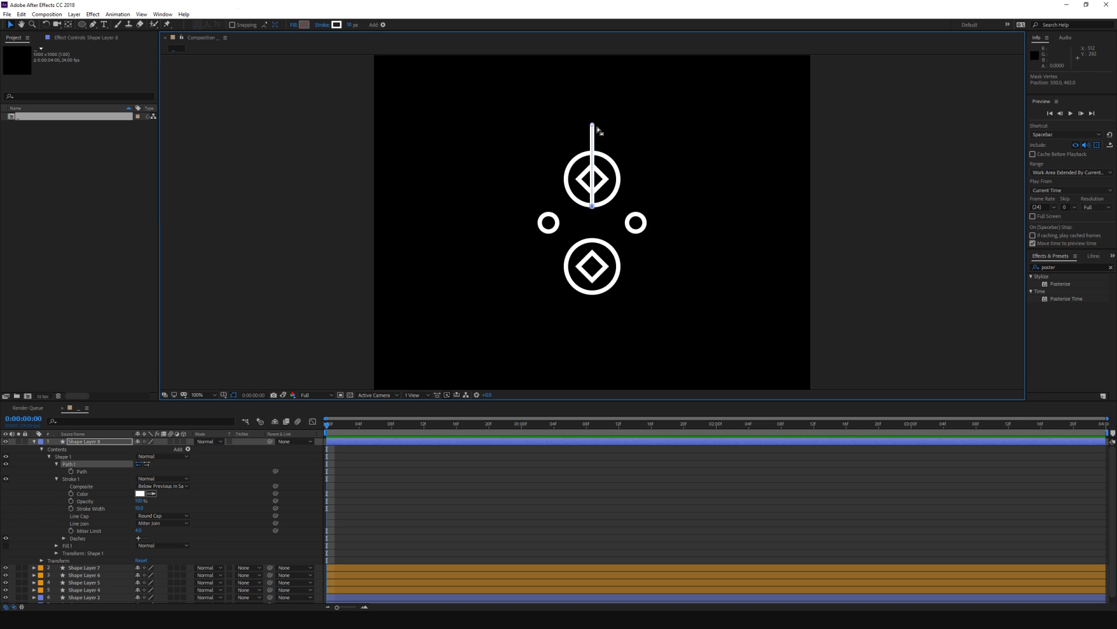
drag(592, 124, 593, 133)
Step: Duplicate the line and move the copy's lower vertex up, leaving a short dash above the line
click(89, 442)
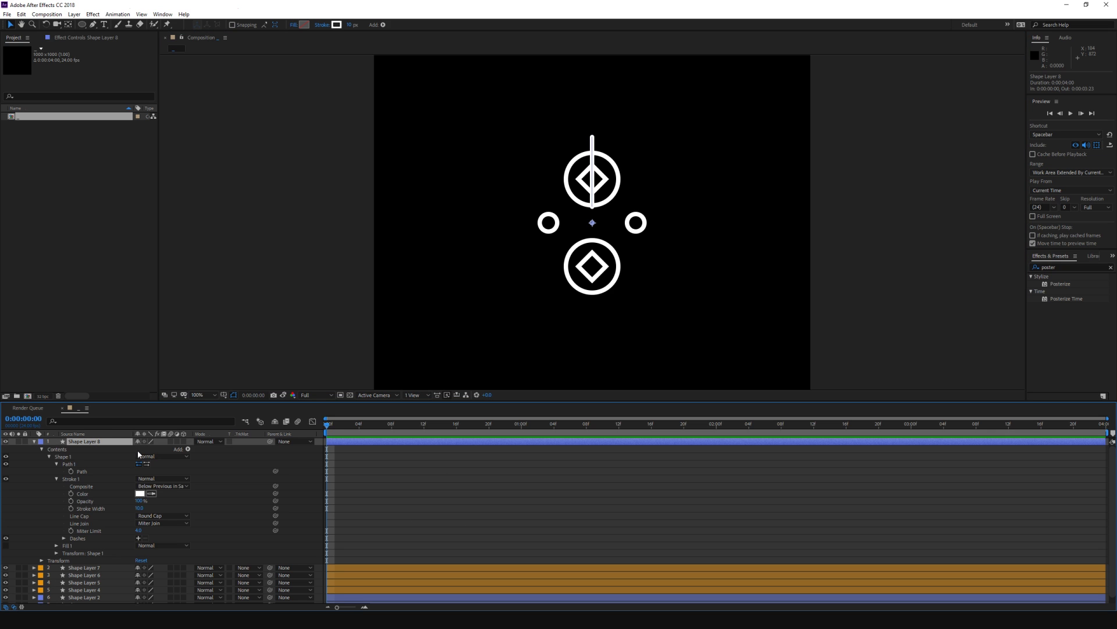
key(ctrl+d)
key(ctrl+f)
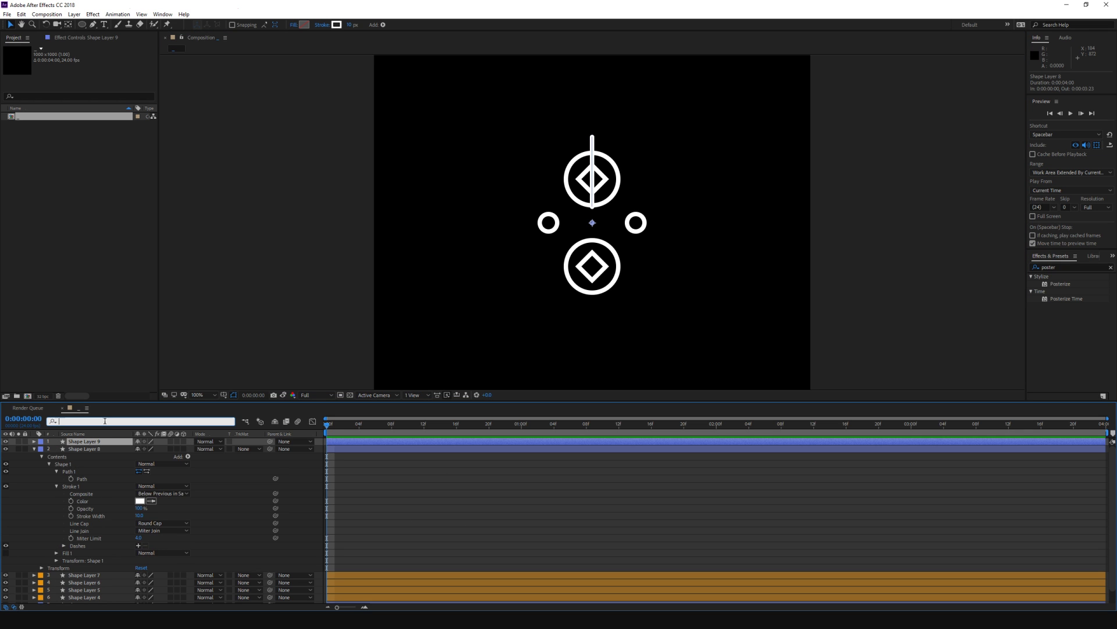
text(path)
click(69, 464)
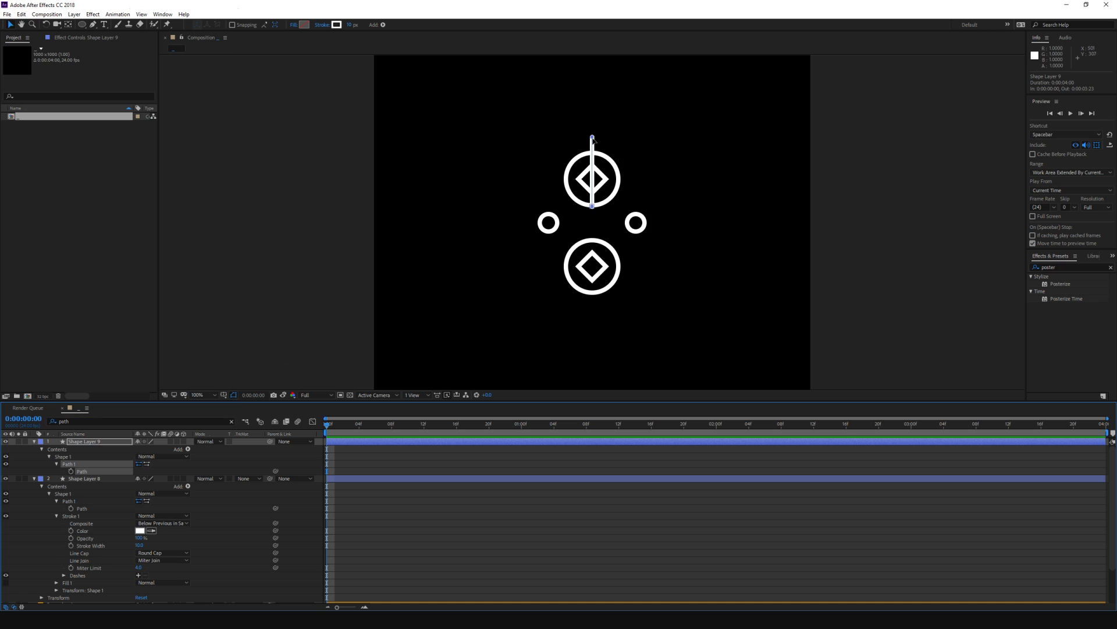
drag(584, 209, 586, 134)
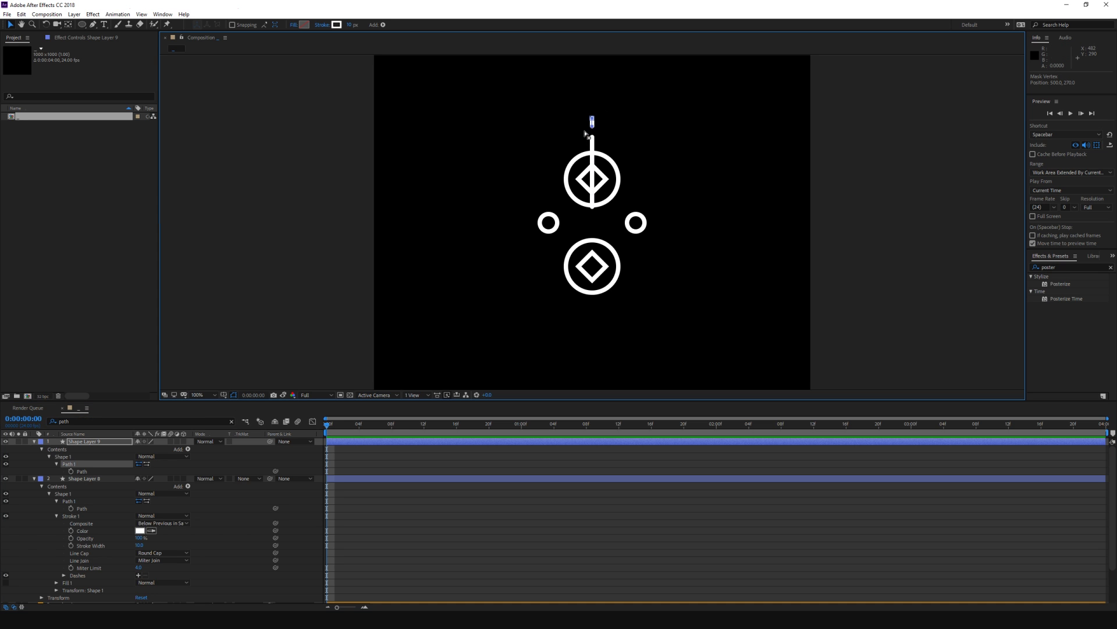
key(period)
scroll(579, 201, up, 3)
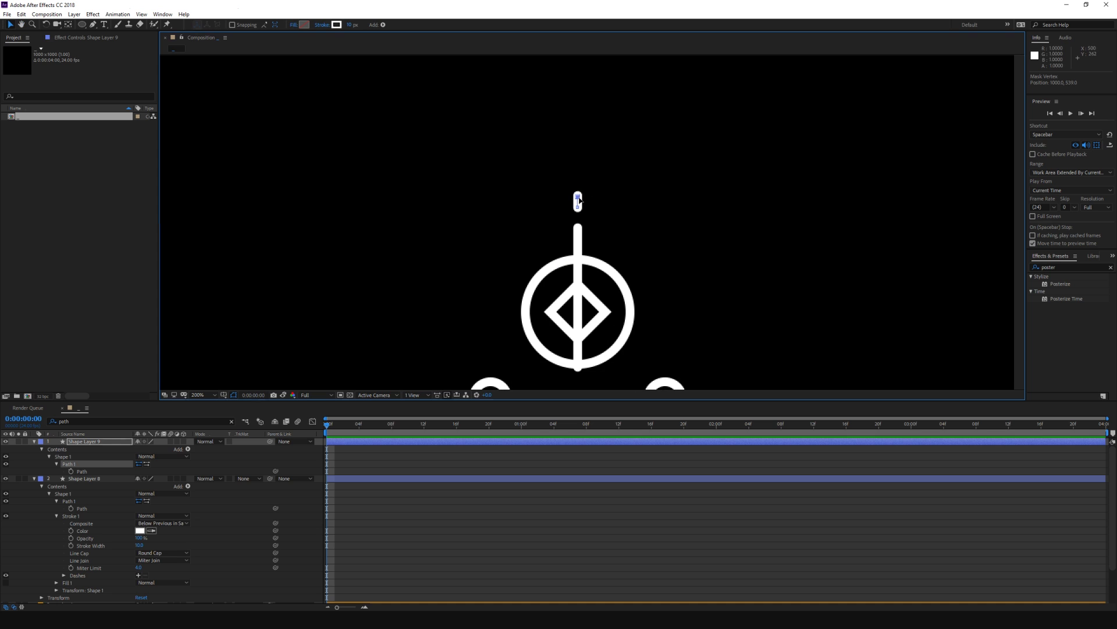
scroll(621, 240, down, 3)
click(588, 279)
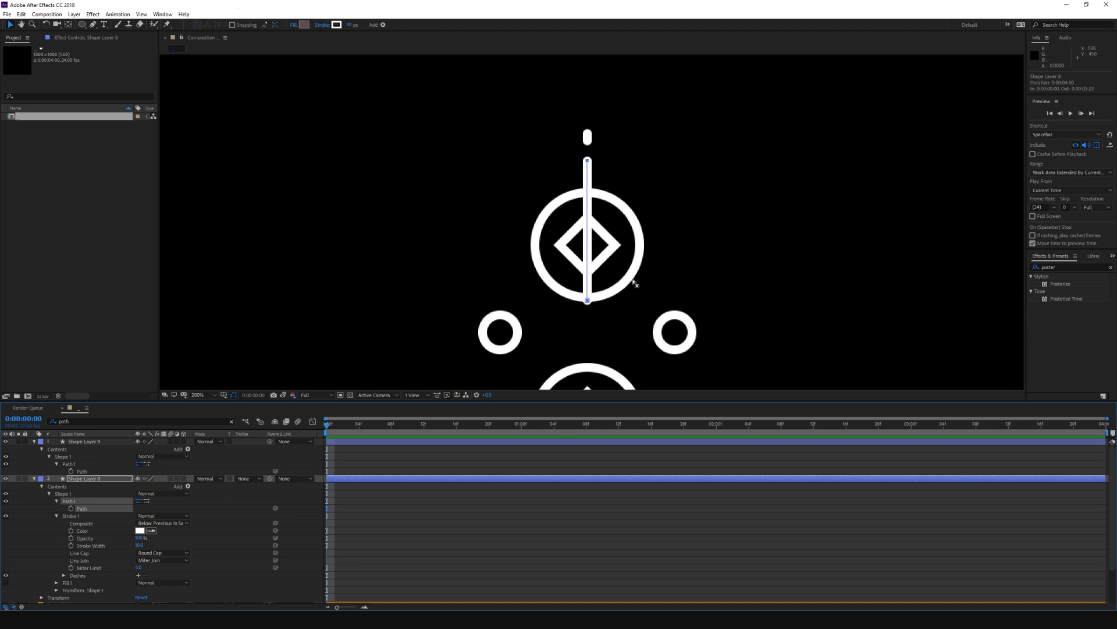
Step: Clear the search and label both the line and dash layers Purple
click(440, 516)
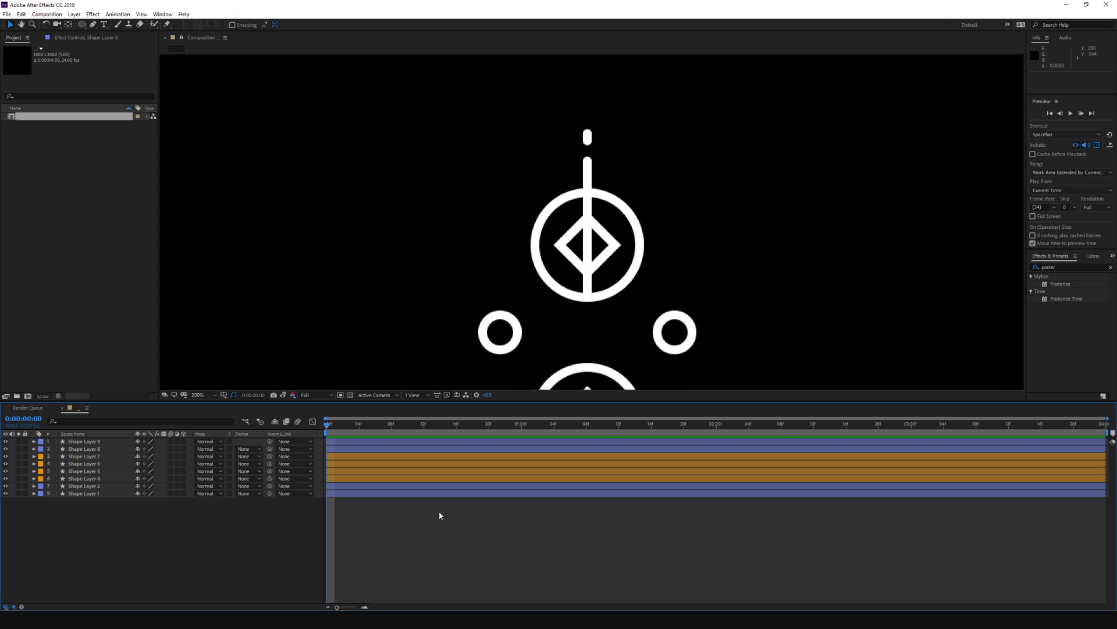
click(92, 441)
shift+click(92, 449)
click(41, 448)
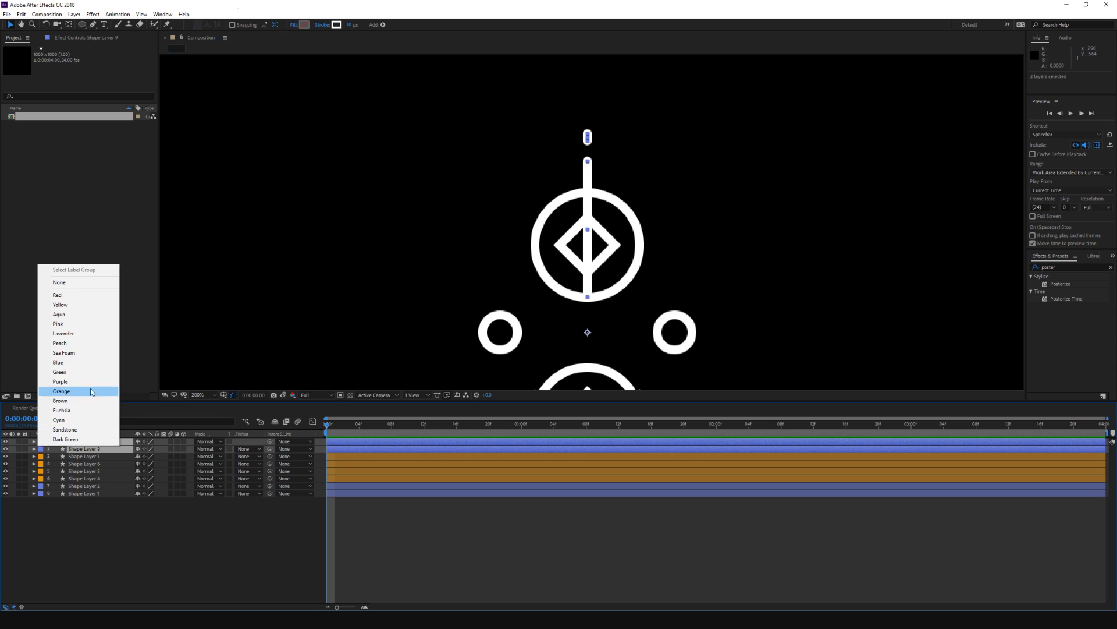
click(91, 383)
key(comma)
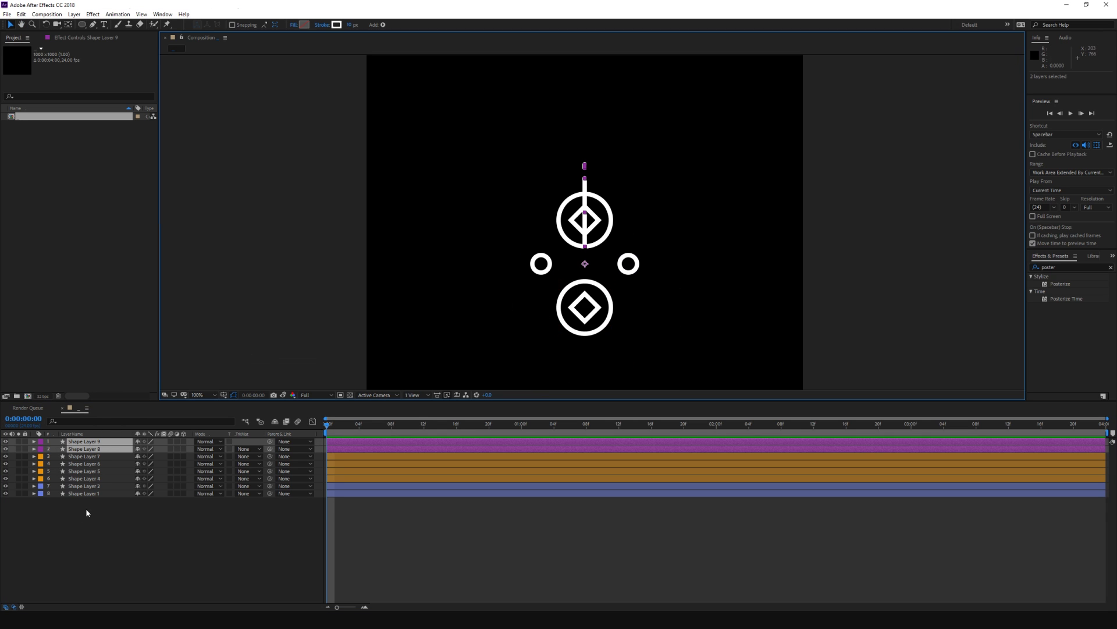
Step: Rotate the line and dash layers together to 61°, pointing diagonally up-right
key(r)
drag(144, 449, 155, 382)
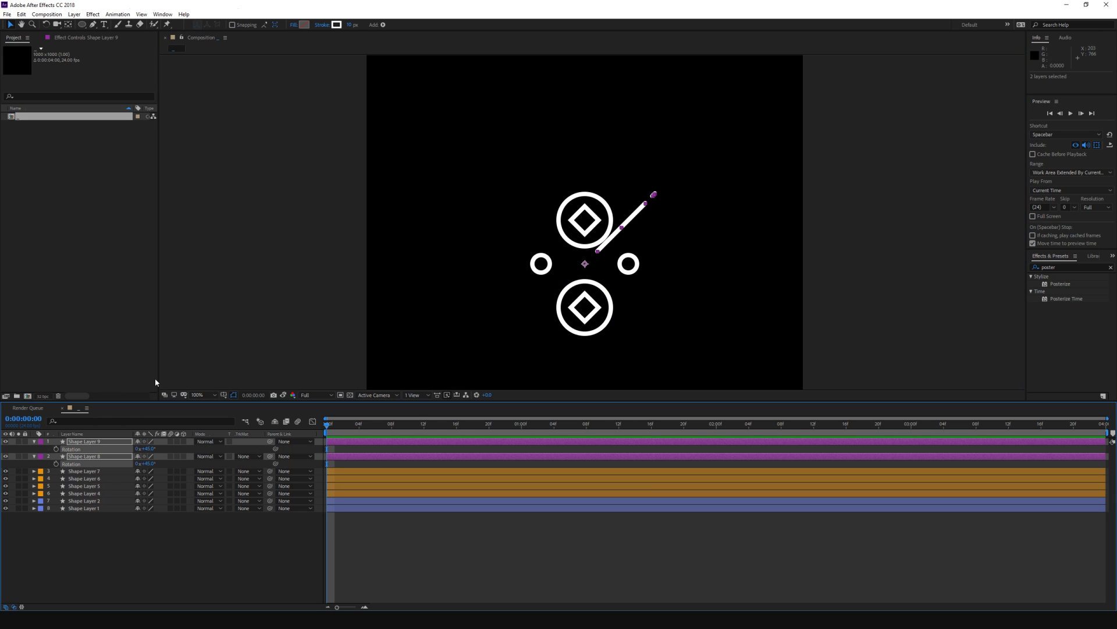
click(149, 449)
text(55)
key(Return)
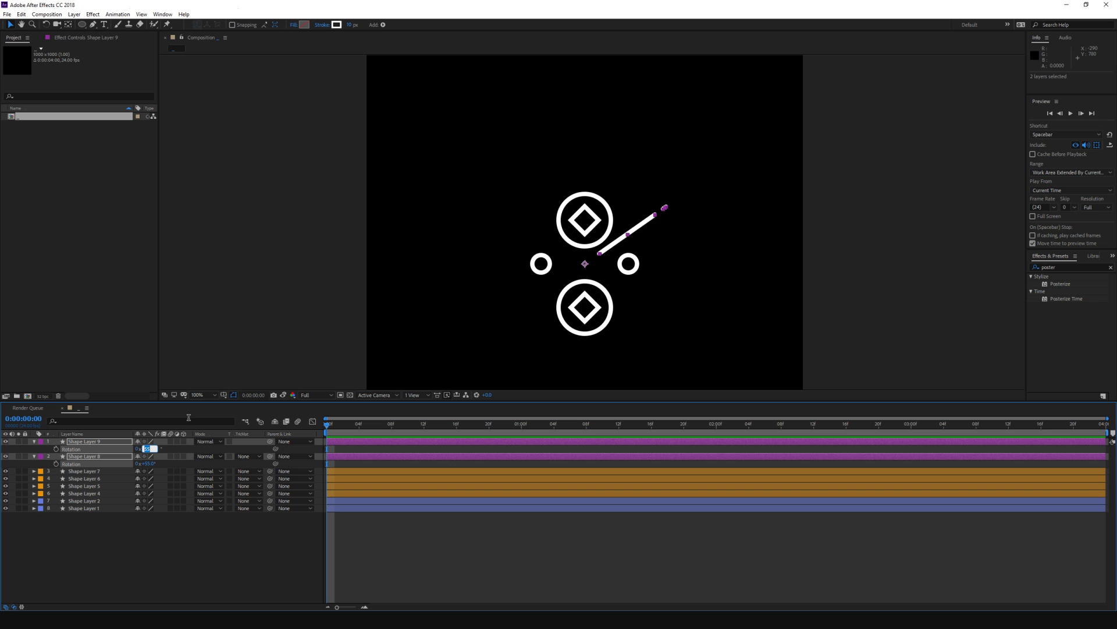
key(Up)
key(Up)
key(Up)
key(Up)
key(Up)
key(Up)
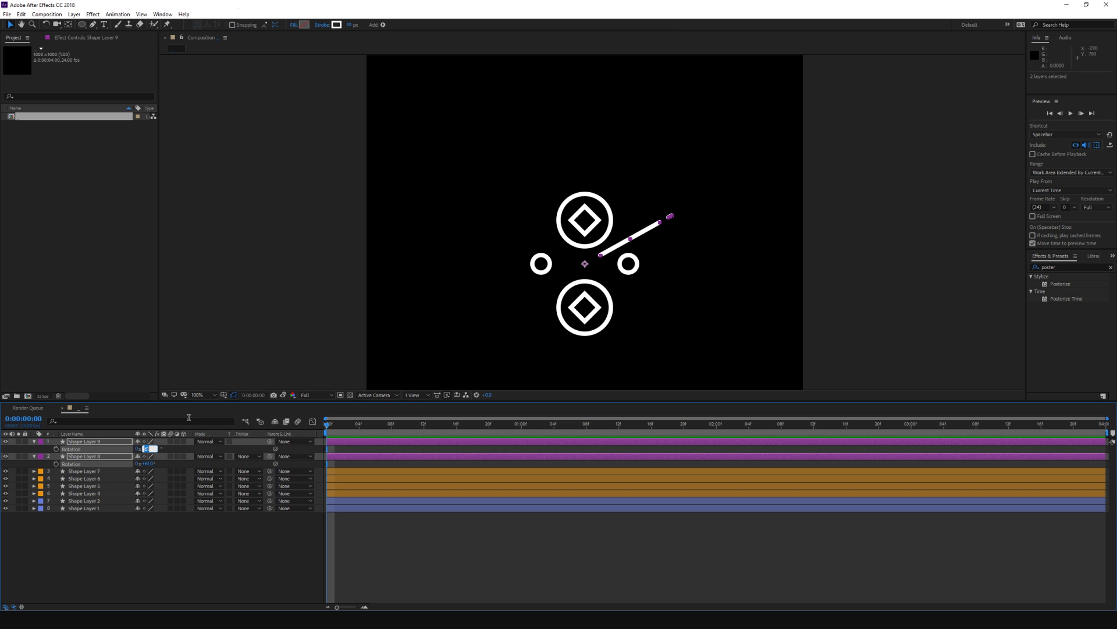
key(Down)
click(250, 563)
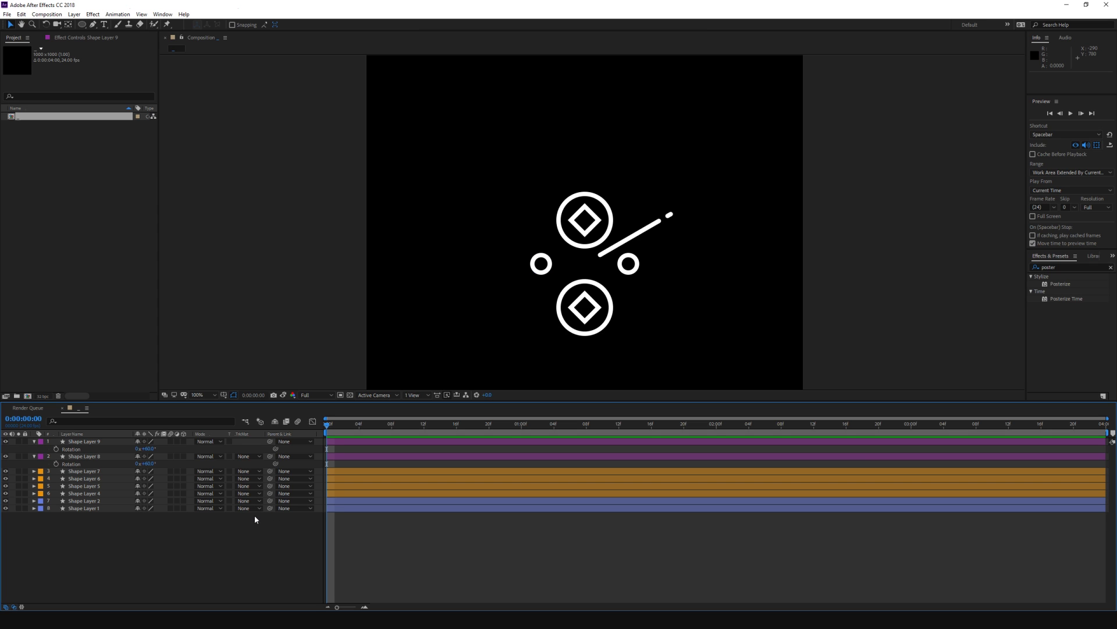
click(85, 441)
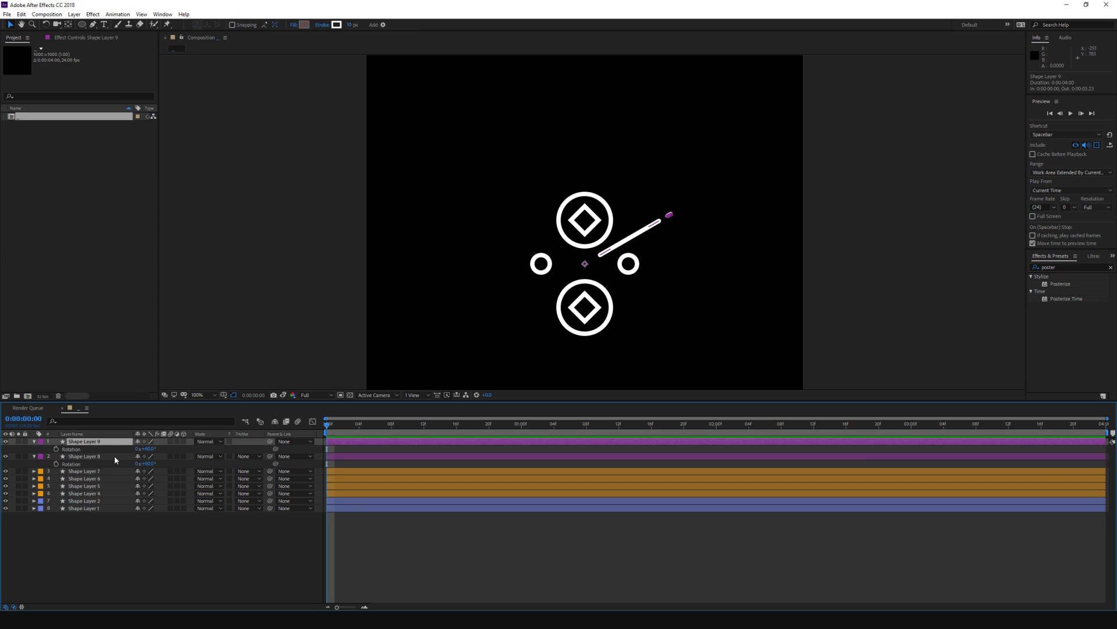
shift+click(114, 456)
click(150, 449)
key(Up)
click(203, 375)
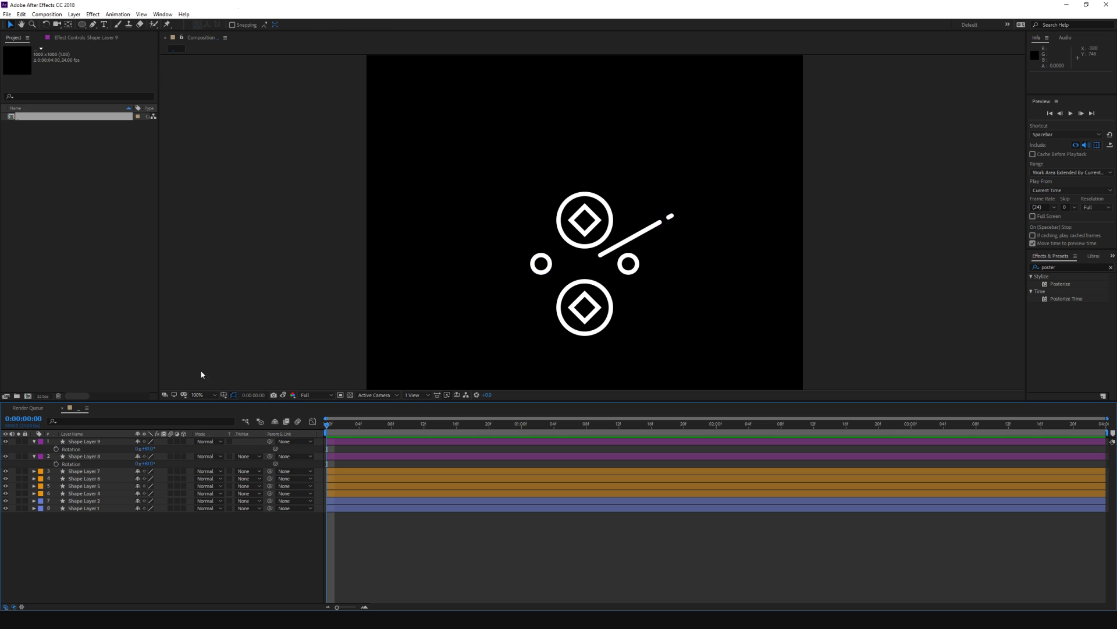
Step: Add a Null Object and parent the line and dash layers to it
key(u)
right_click(146, 539)
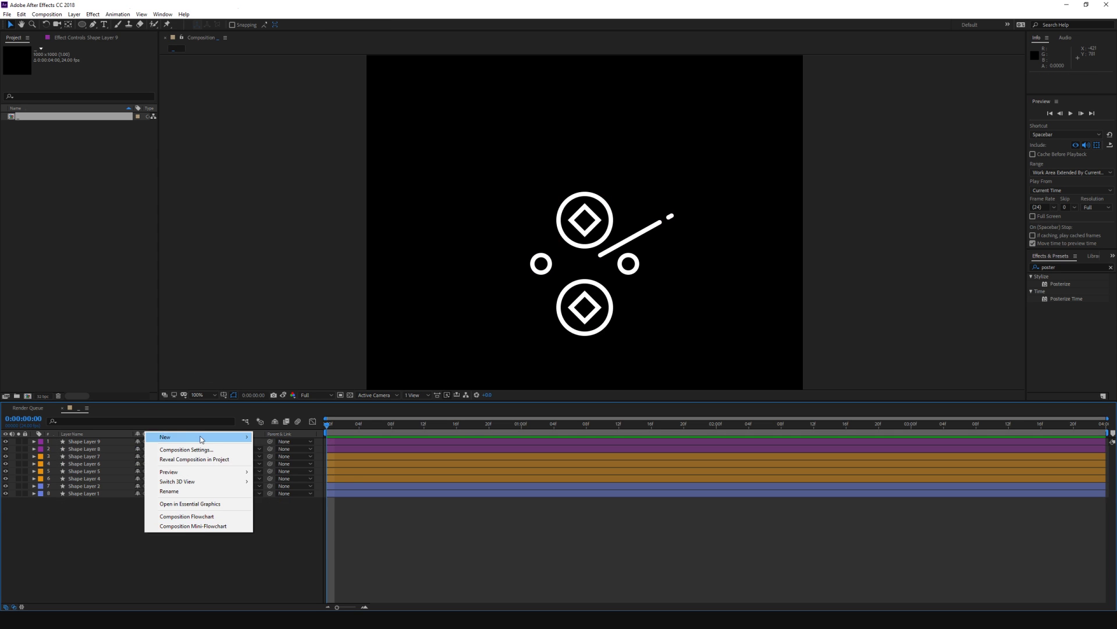
click(282, 492)
click(111, 451)
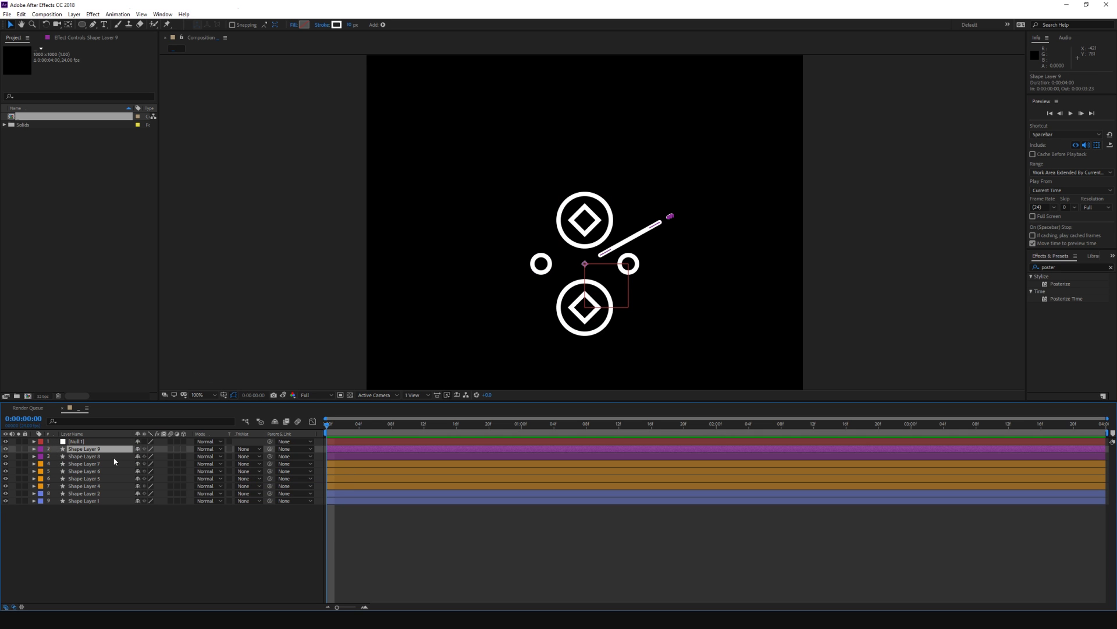
ctrl+click(114, 457)
mouse_move(270, 452)
mouse_down()
mouse_move(88, 441)
mouse_move(100, 445)
mouse_up()
Step: Duplicate the null together with its line and dash layers
ctrl+click(88, 441)
key(ctrl+d)
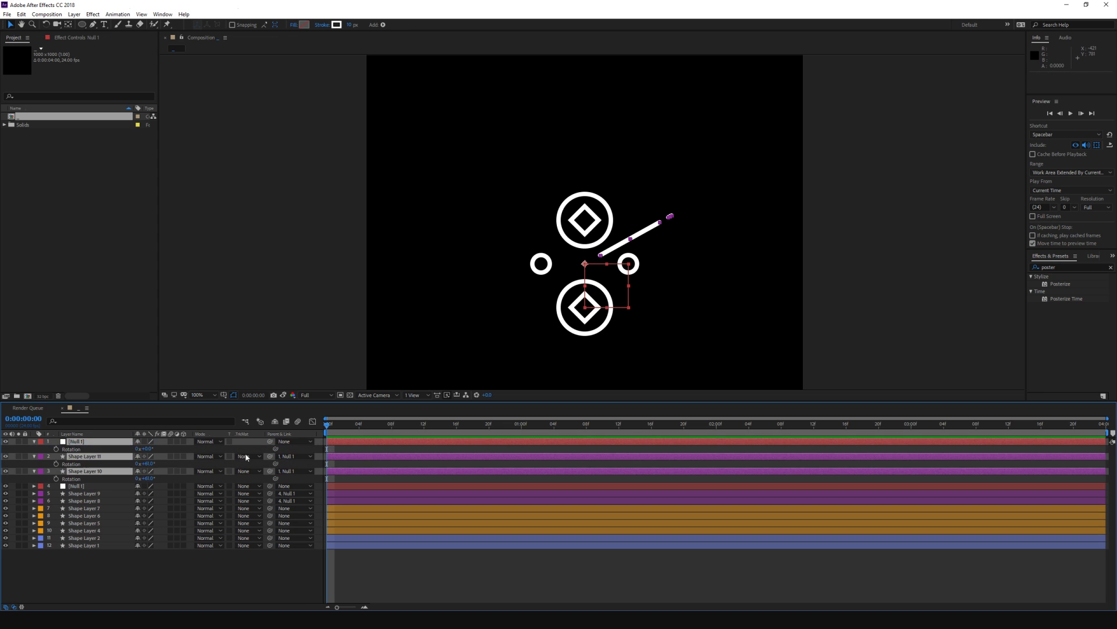
key(r)
click(147, 449)
text(90)
key(Return)
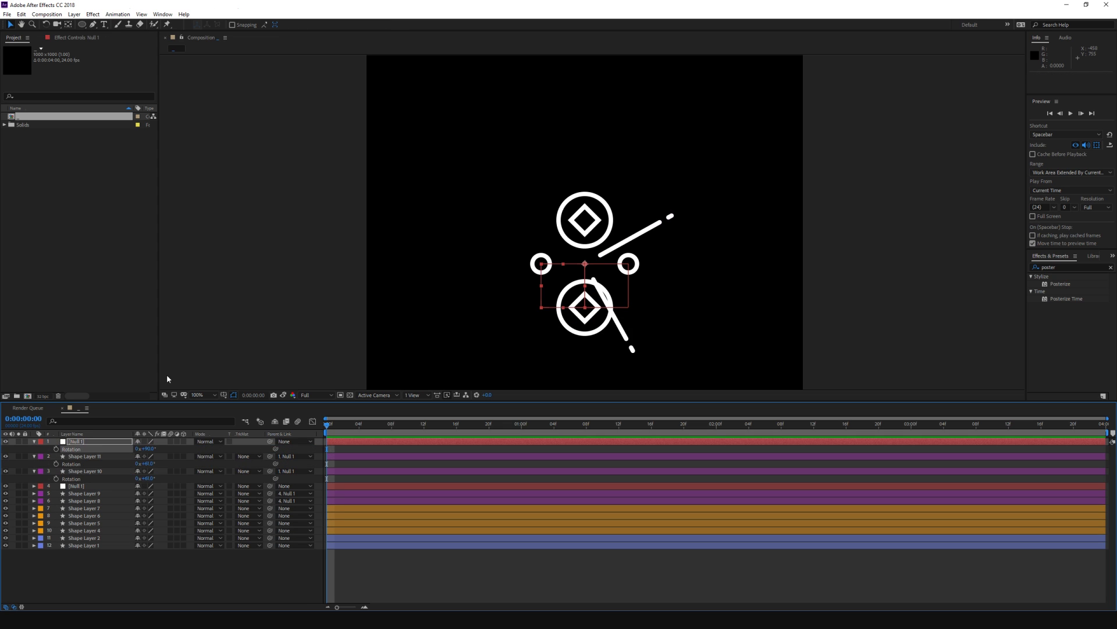
key(ctrl+z)
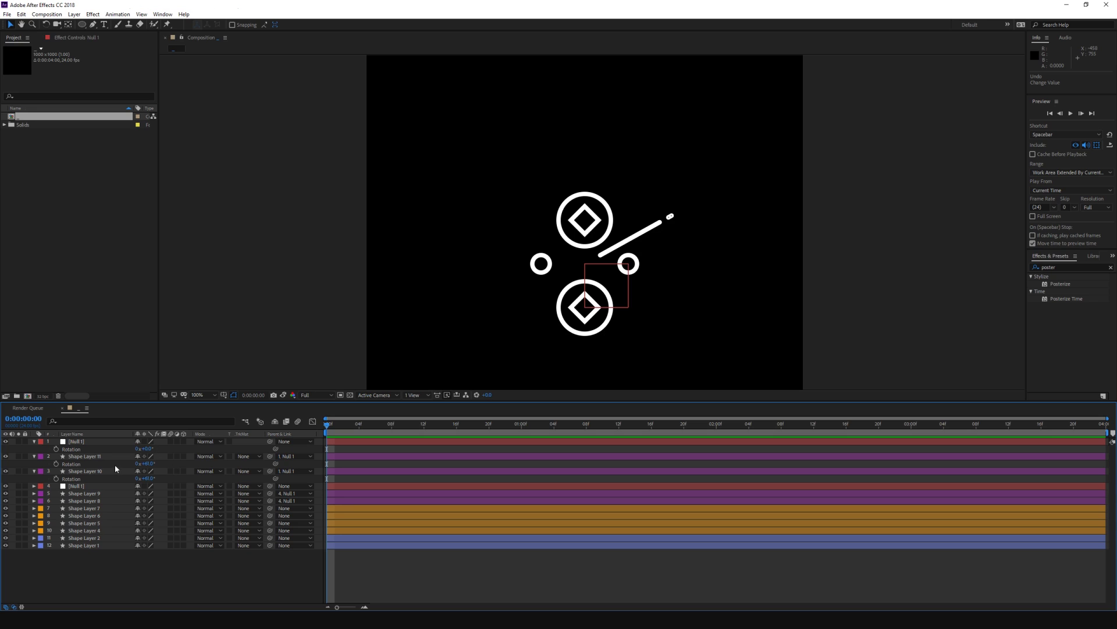
Step: Set the duplicate null's Scale to -100,100% to mirror the lines left, then delete both nulls
click(118, 448)
key(s)
click(145, 449)
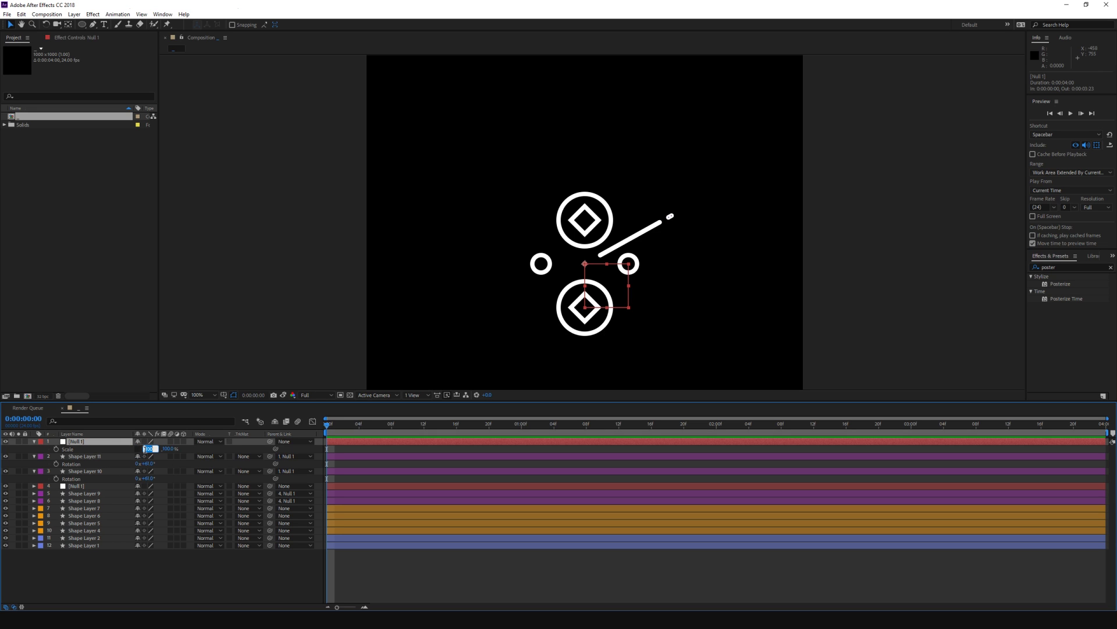
text(-100)
key(Return)
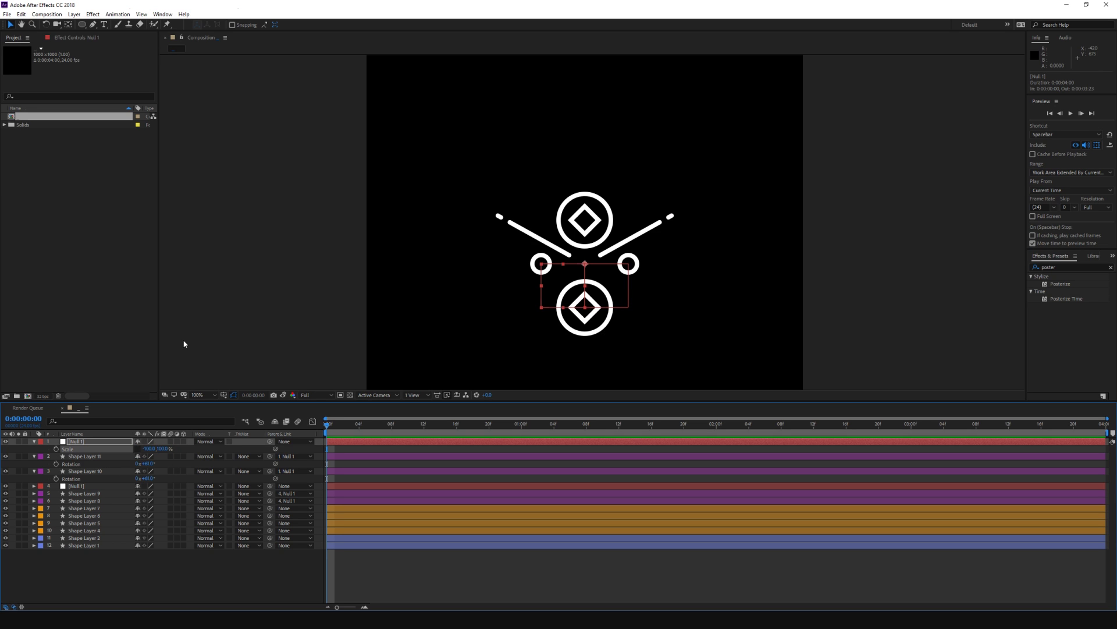
click(89, 487)
ctrl+click(93, 441)
key(Delete)
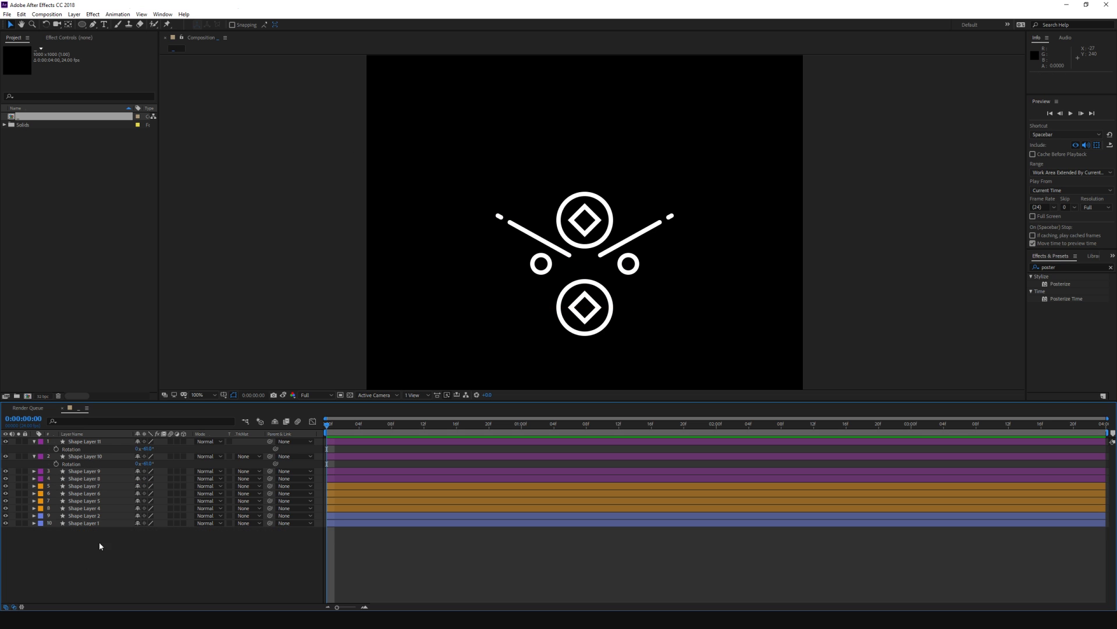
Step: Add a Null Object and duplicate the diagonal line layers
key(u)
right_click(110, 558)
mouse_move(155, 457)
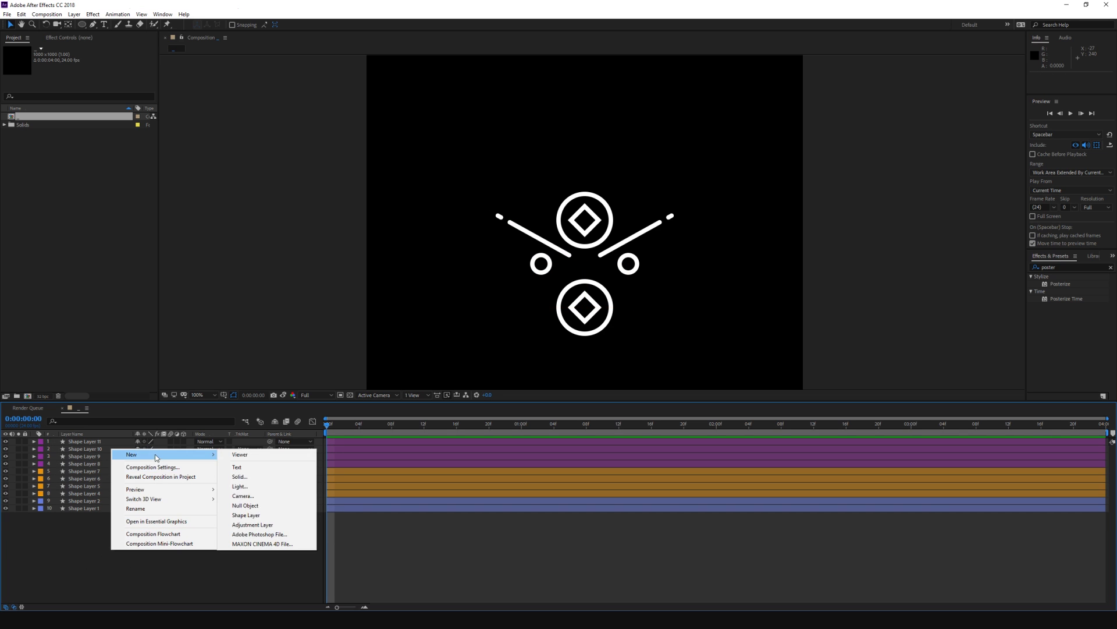
click(251, 506)
click(84, 449)
shift+click(85, 471)
key(ctrl+d)
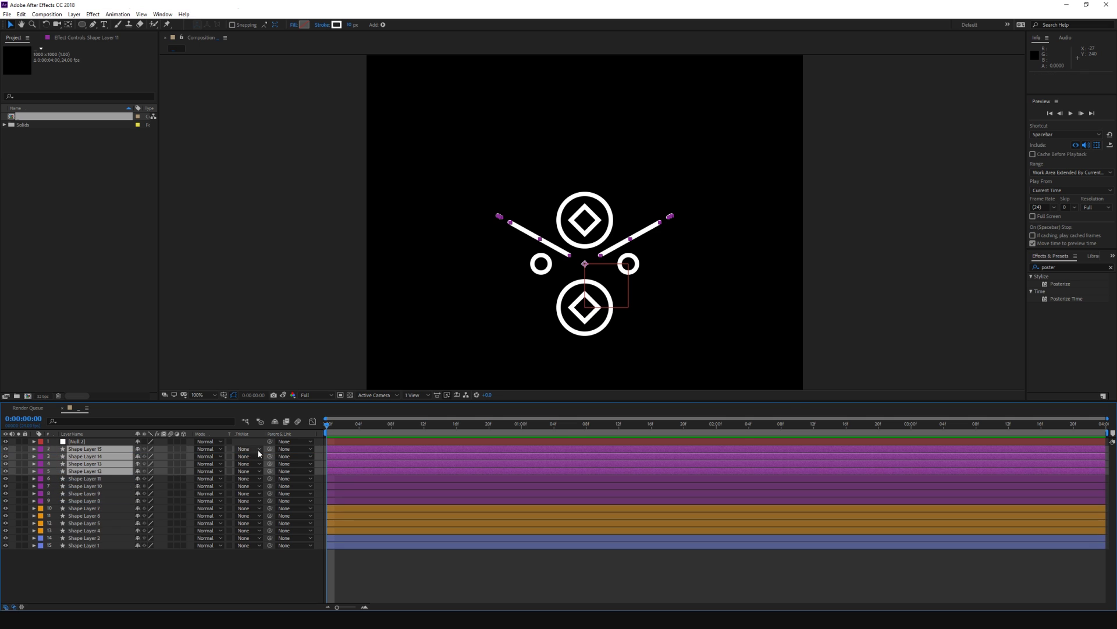
Step: Parent the line copies to the null, flip its scale to -100 vertically, then delete the null
drag(269, 449, 77, 441)
click(77, 441)
key(s)
click(162, 449)
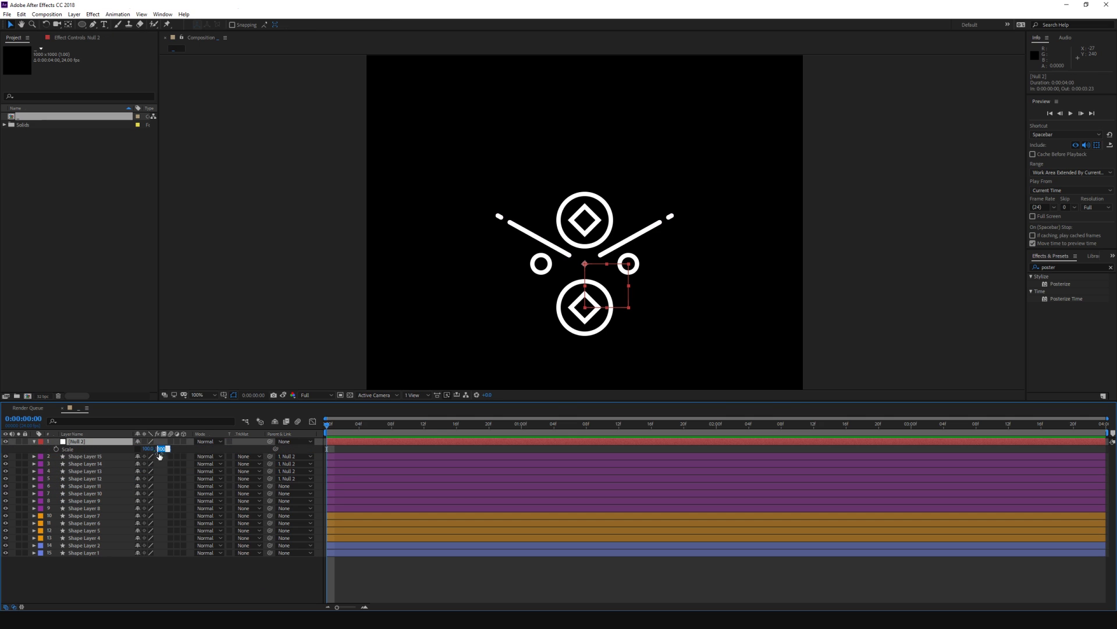
text(-100)
key(Return)
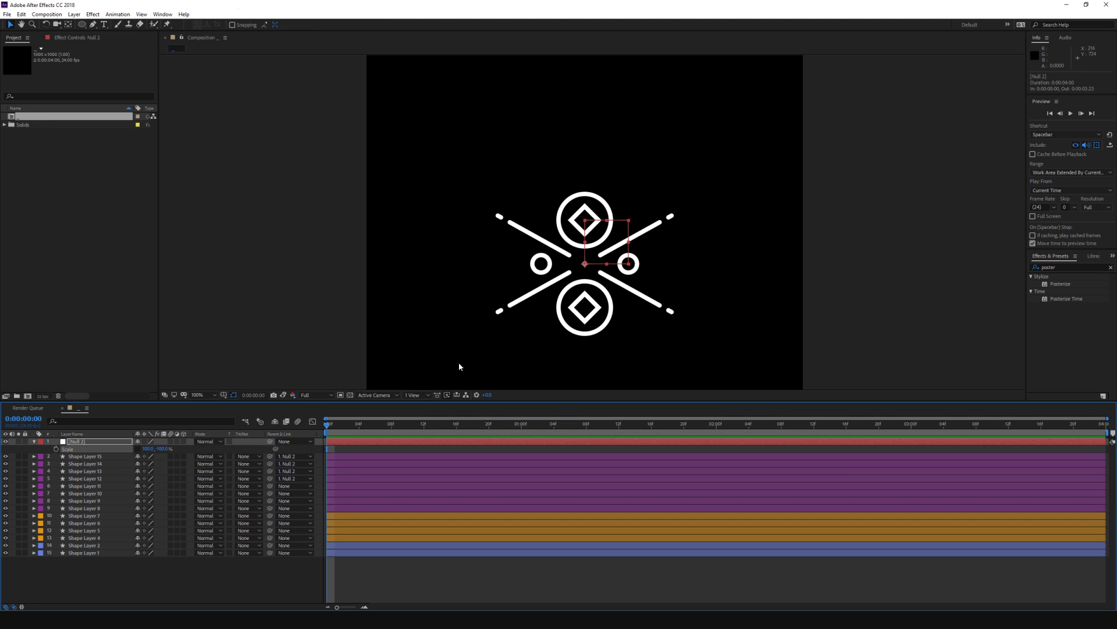
click(99, 440)
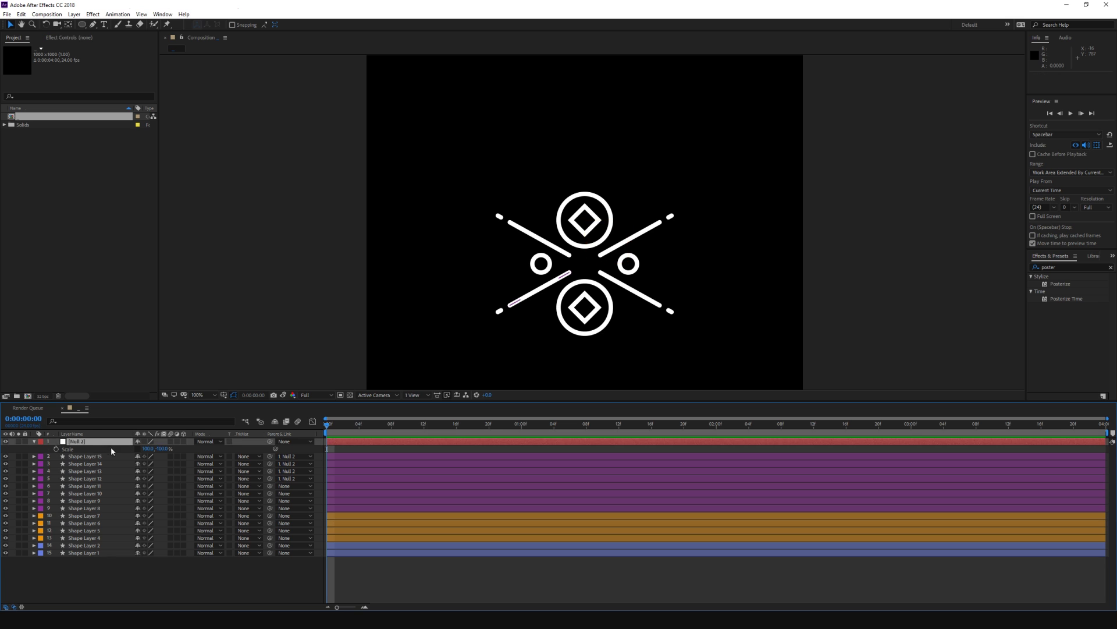
key(Delete)
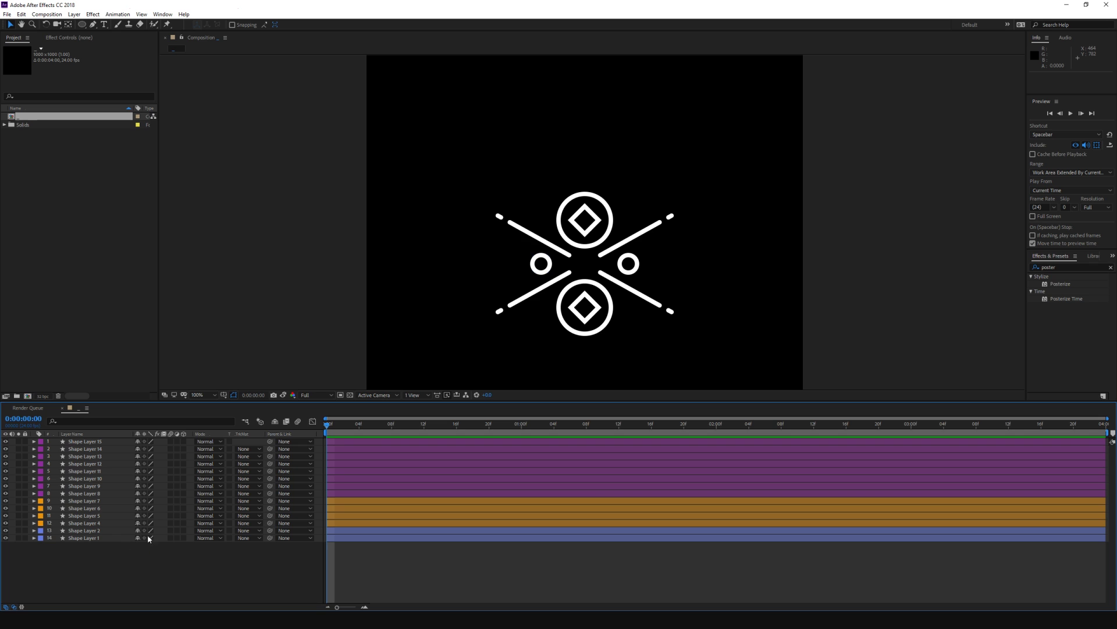
Step: Duplicate the right small circle layer, move it to the top, and label it green
click(102, 531)
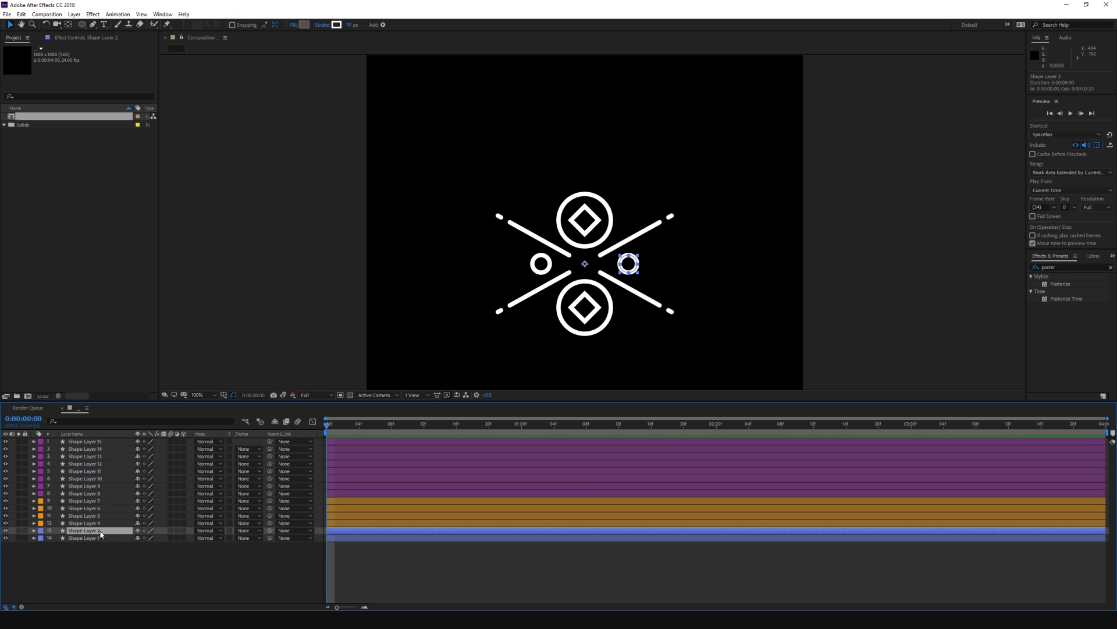
key(ctrl+d)
drag(100, 533, 105, 441)
click(41, 441)
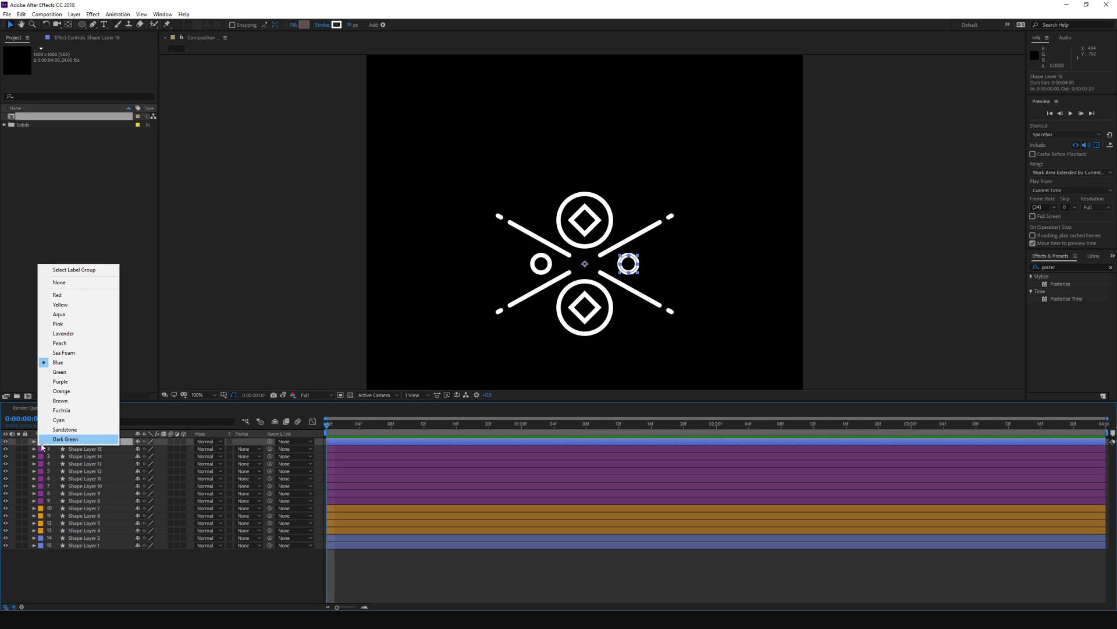
click(86, 372)
Step: Set the copied circle's ellipse size to 20 px
click(34, 441)
click(41, 449)
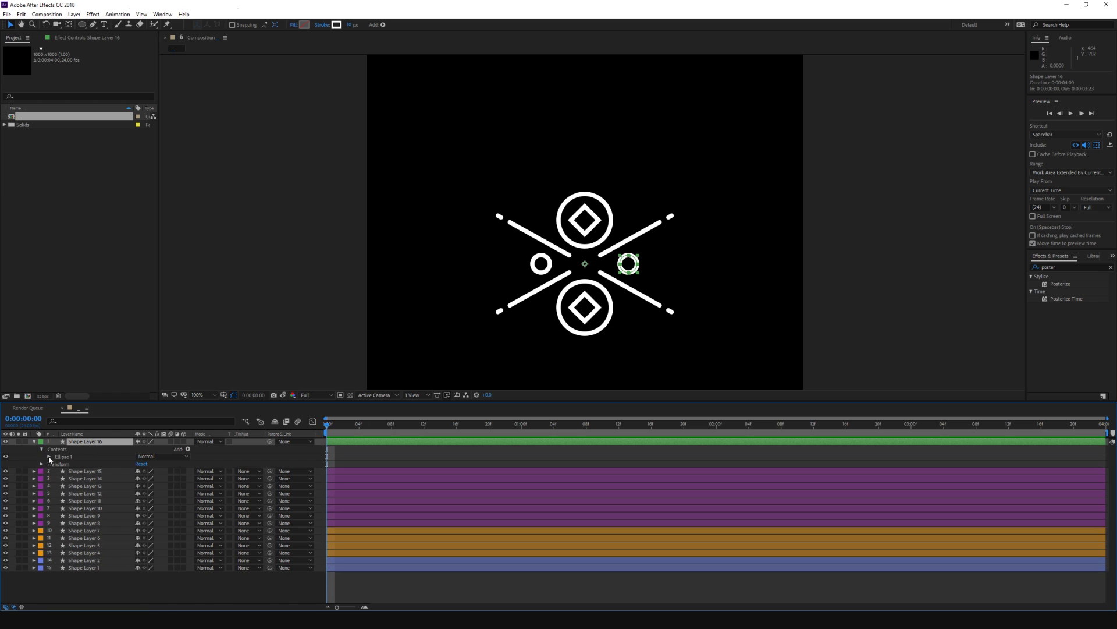
click(49, 456)
click(56, 464)
drag(150, 471, 138, 471)
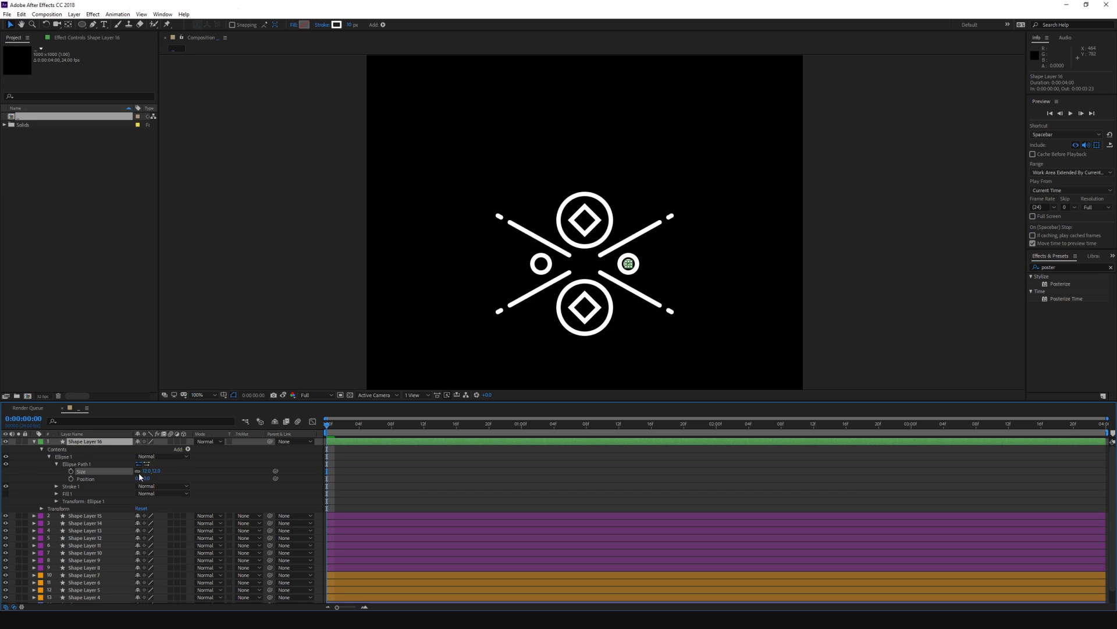
click(146, 471)
text(14)
key(Return)
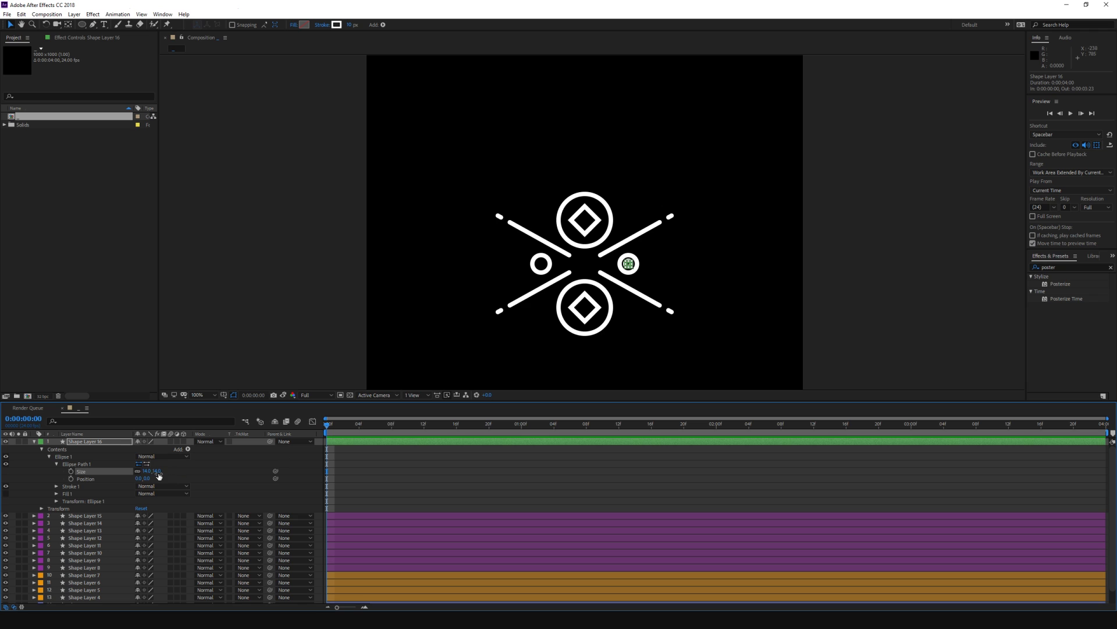
drag(145, 478, 218, 469)
key(ctrl+z)
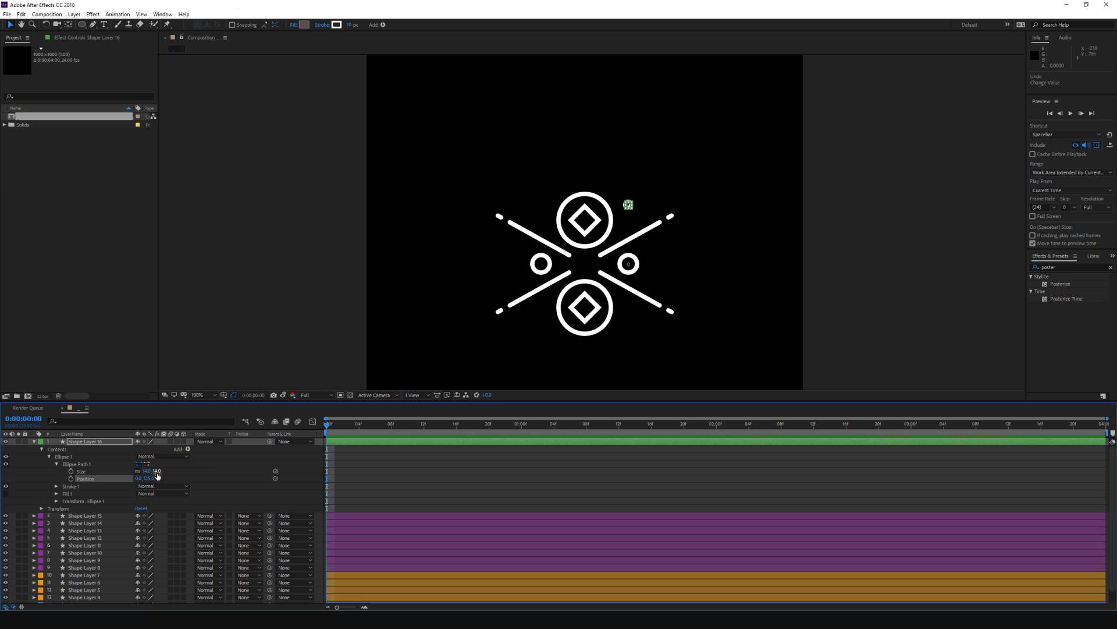
text(20)
key(Return)
click(715, 333)
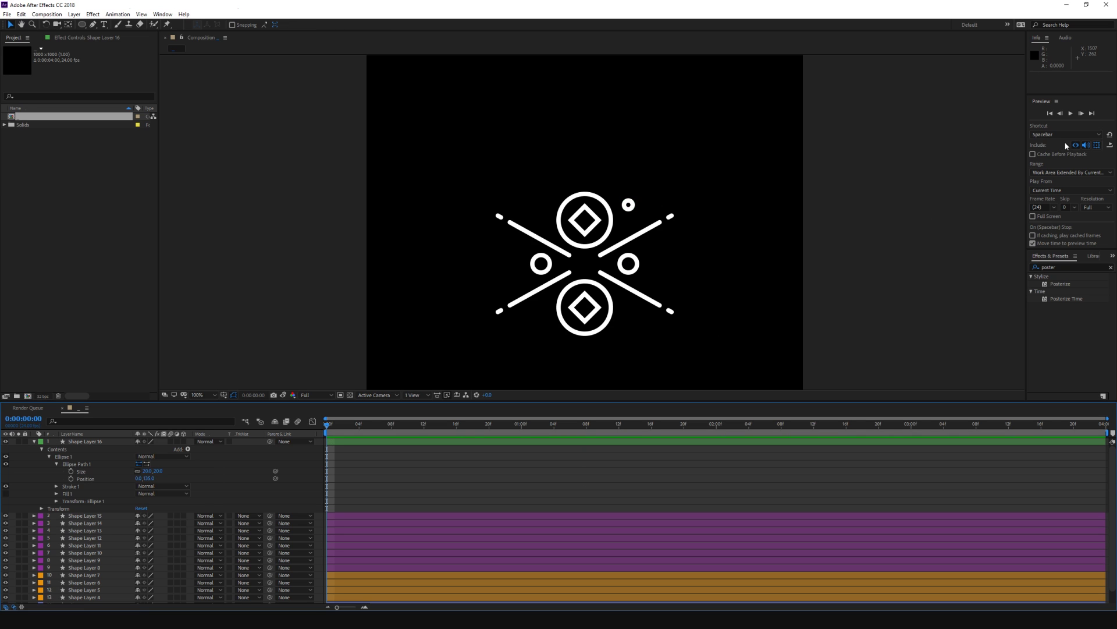
Step: Duplicate the small dot and raise the copy higher above the top circle
click(88, 442)
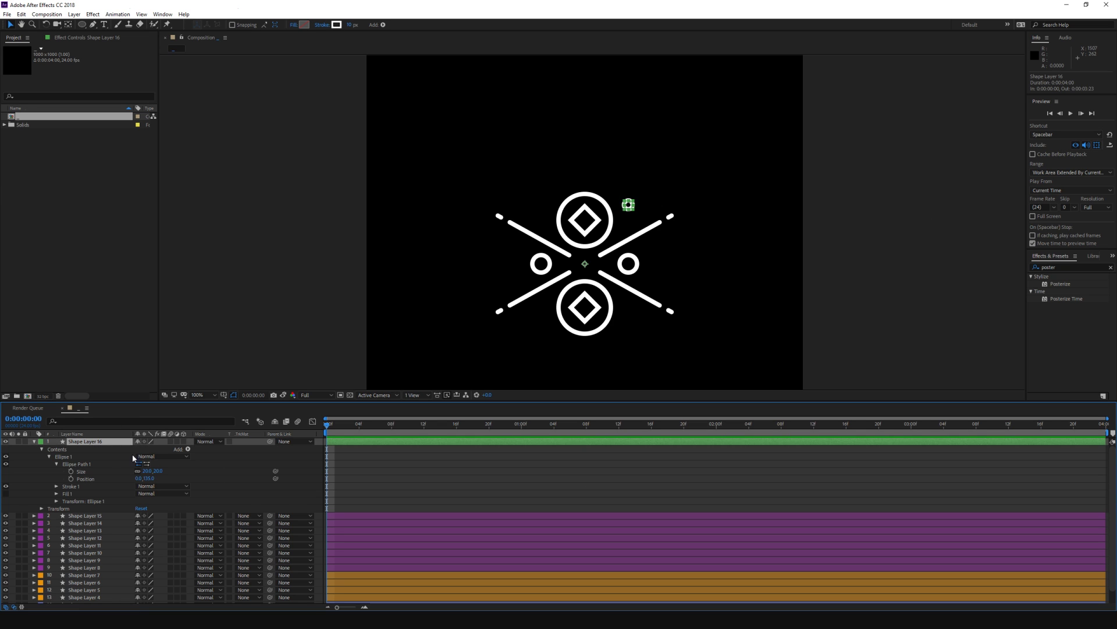
key(ctrl+d)
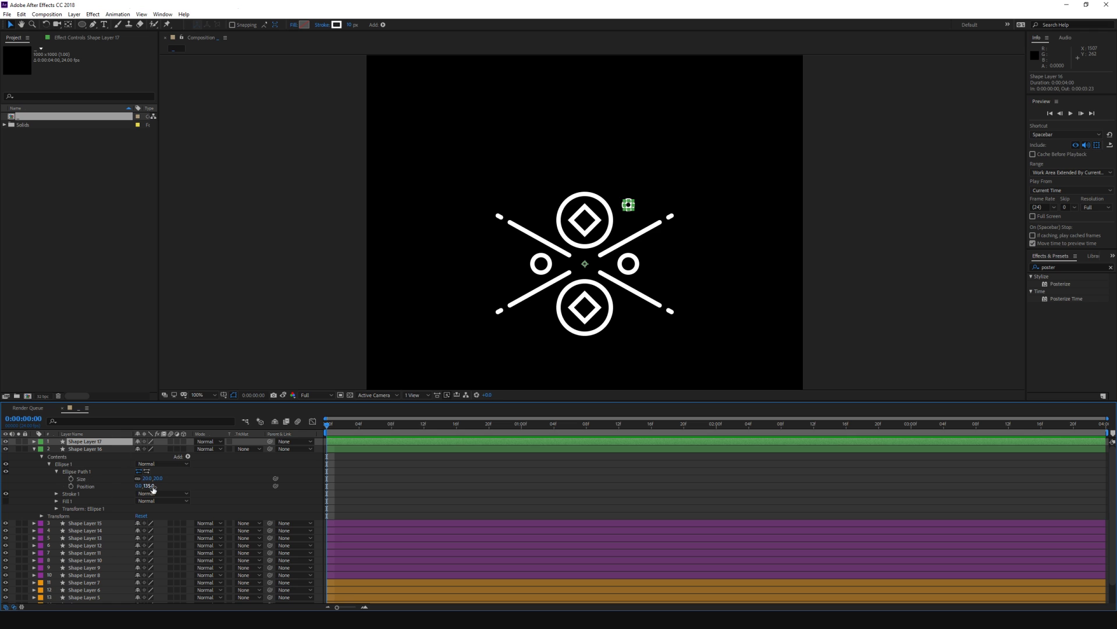
drag(154, 487, 178, 483)
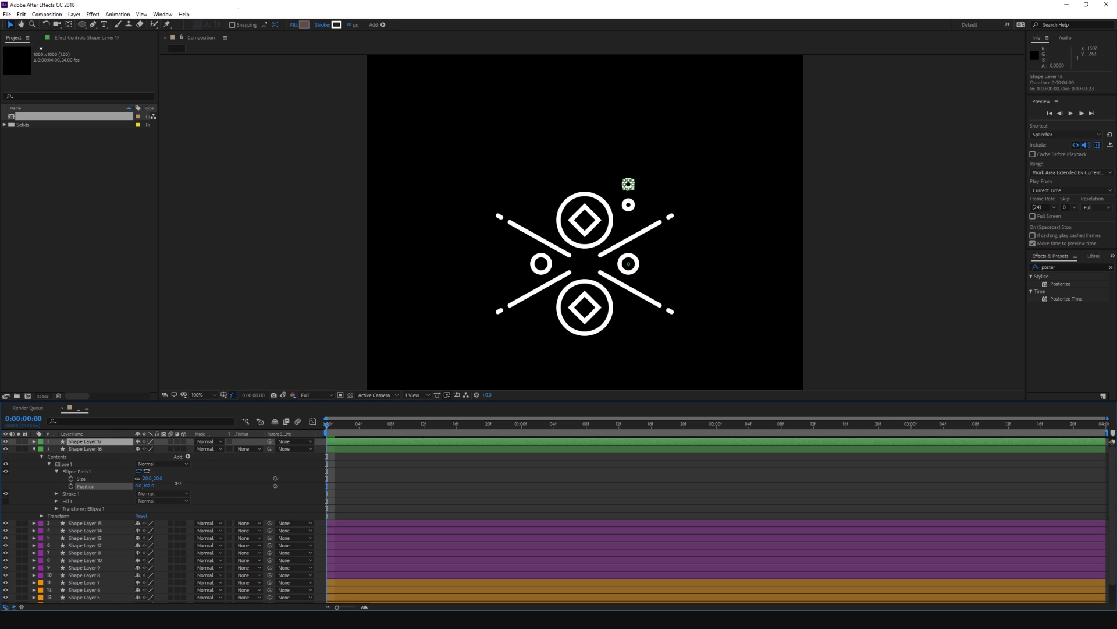
click(407, 499)
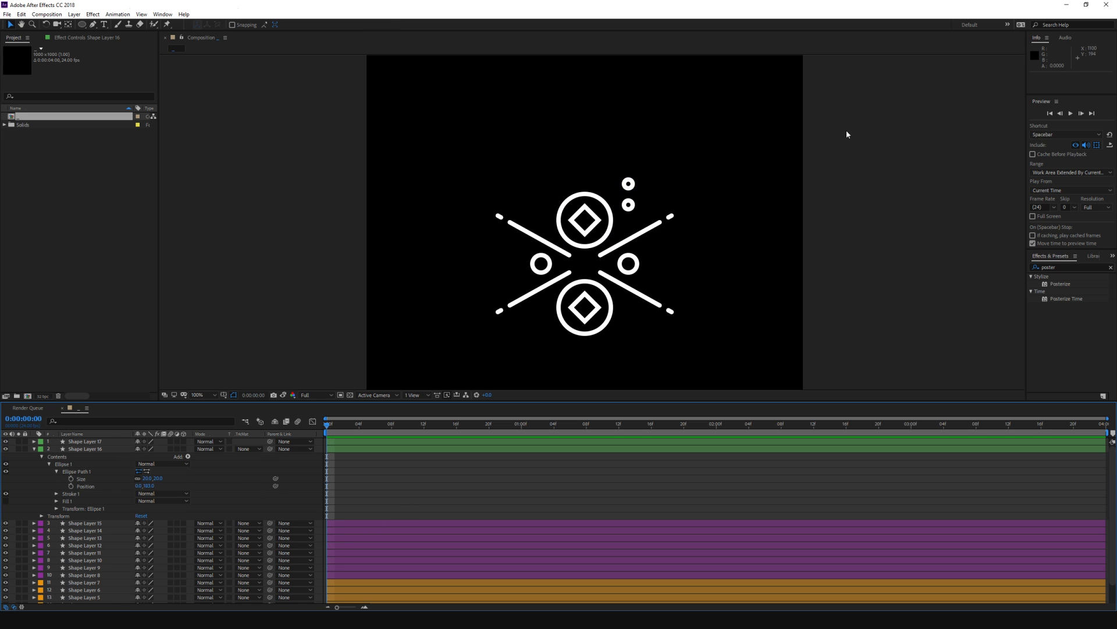
Step: Add a Null Object and duplicate the two small dot layers
key(u)
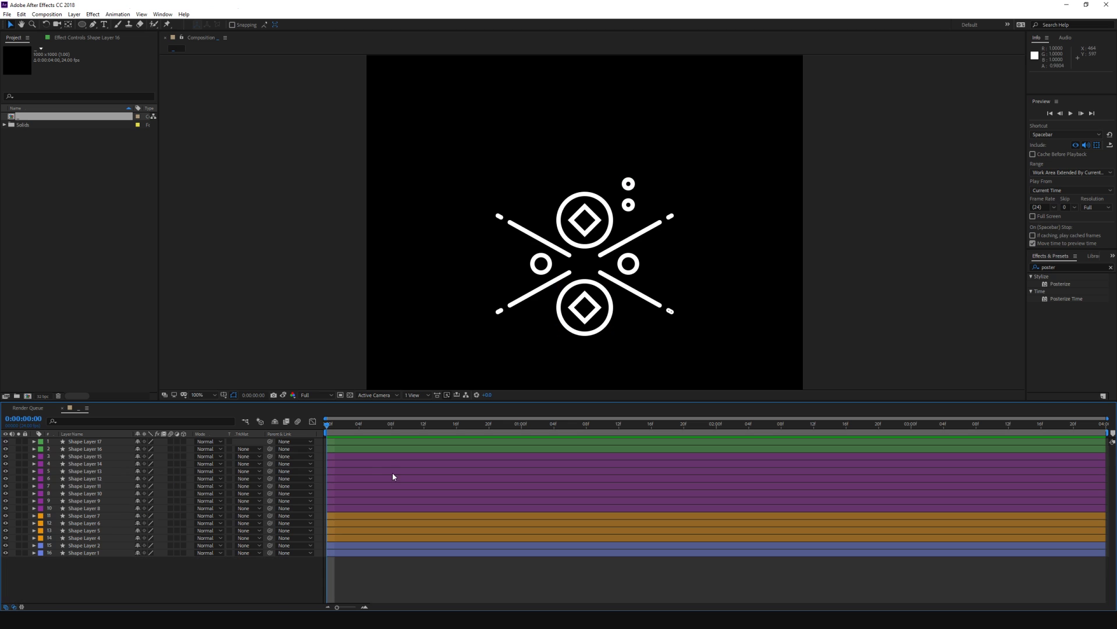
right_click(104, 589)
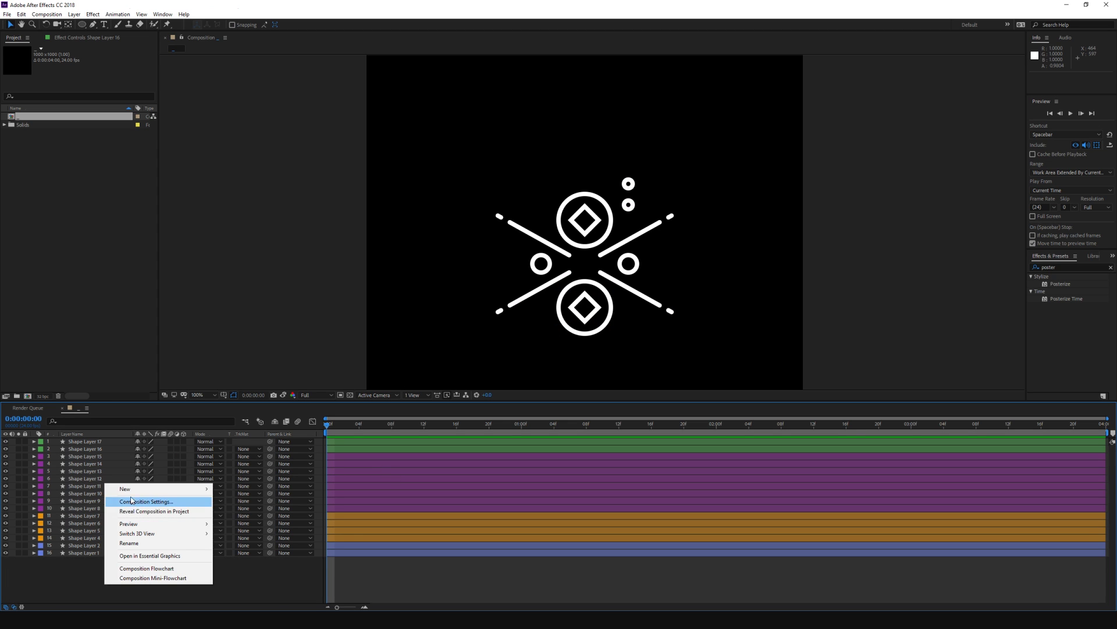
mouse_move(132, 494)
click(252, 547)
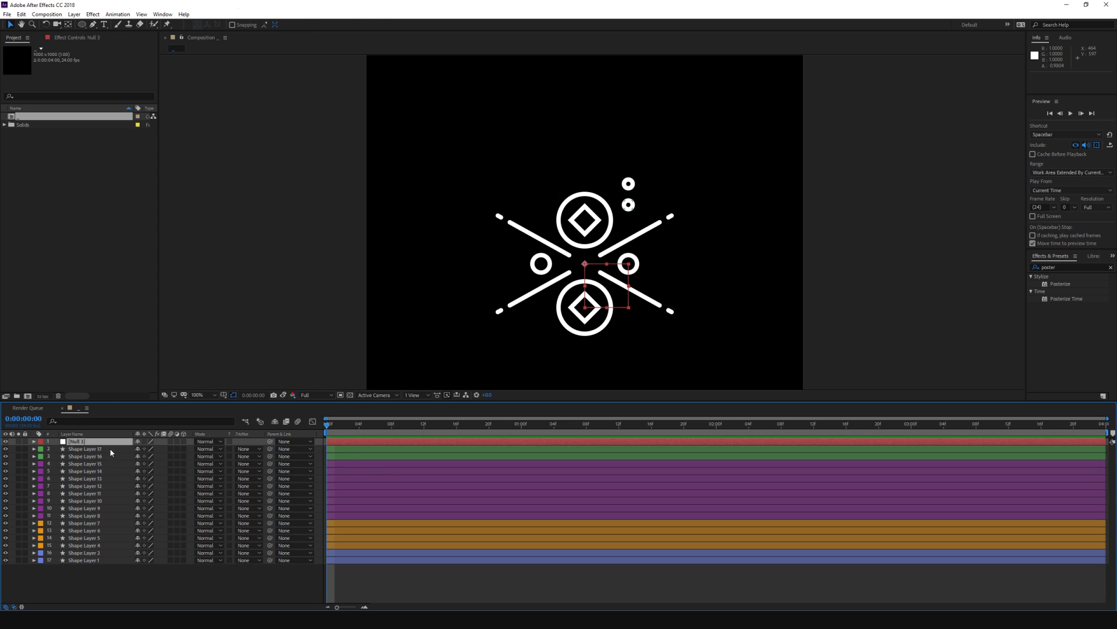
click(271, 448)
shift+click(271, 456)
key(ctrl+d)
Step: Parent the dot copies to the null, mirror it horizontally with -100 scale, then delete it
drag(271, 453, 81, 441)
click(81, 442)
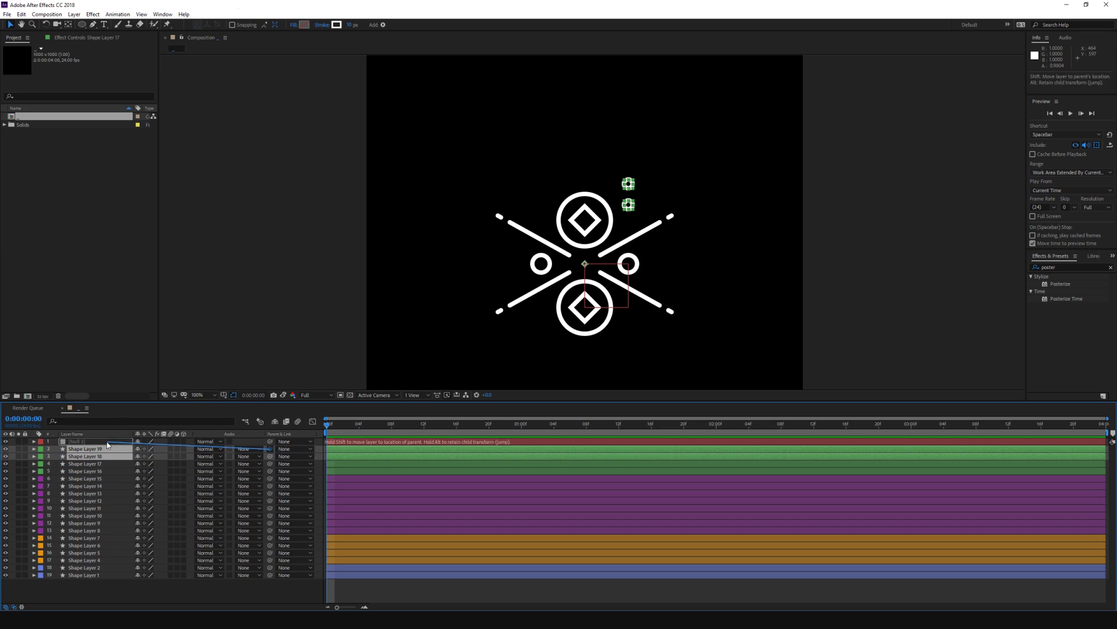
key(s)
click(148, 449)
text(-100)
key(Return)
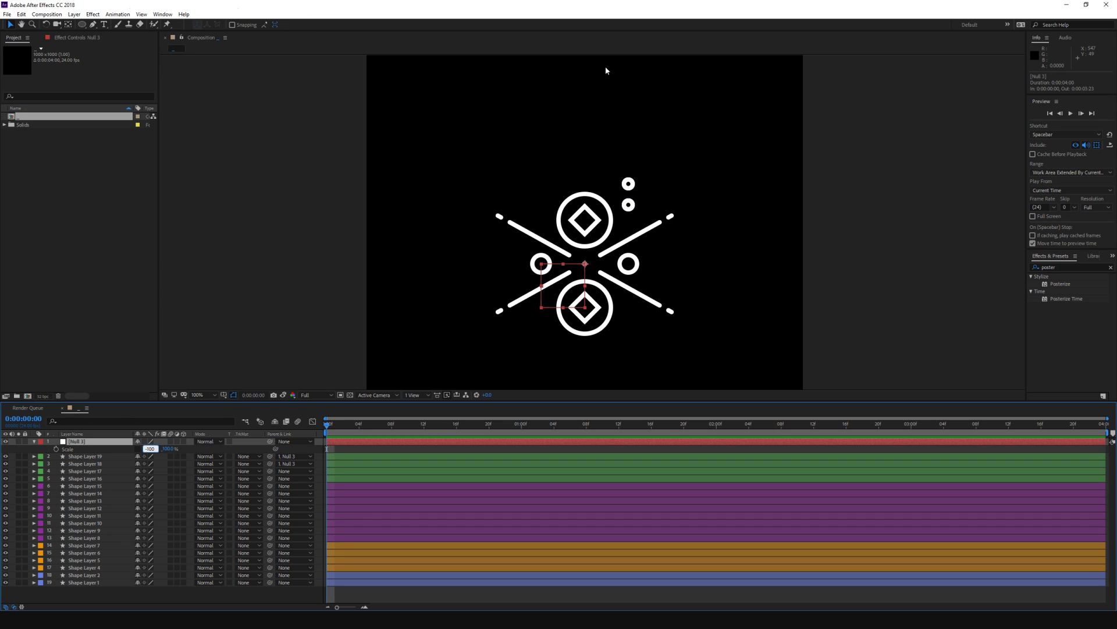
key(Delete)
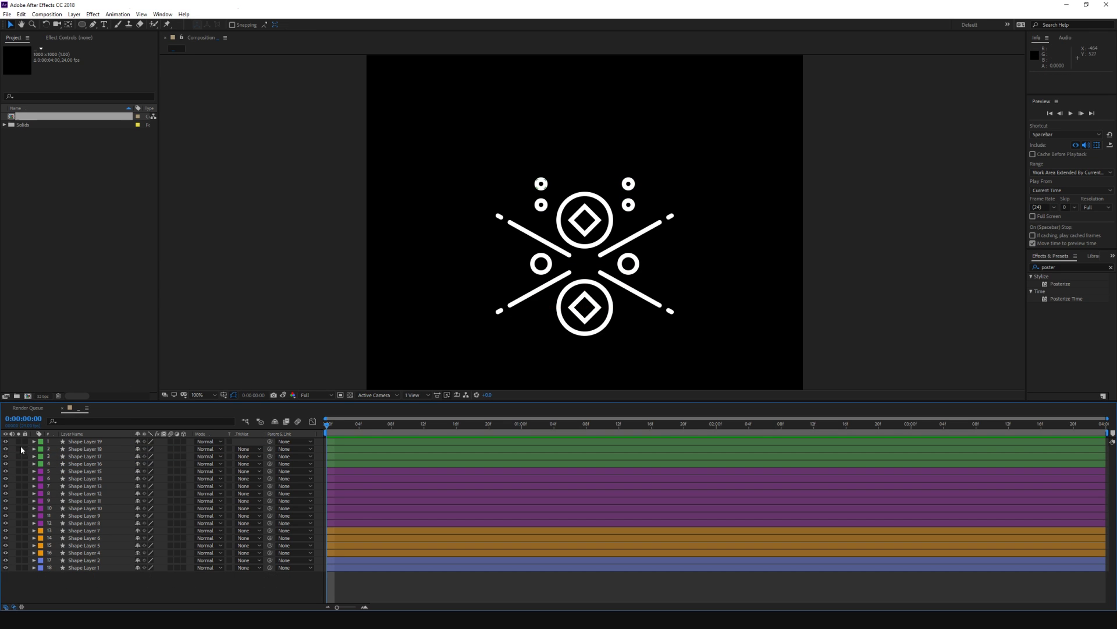
Step: Add another Null Object and duplicate all four dot layers
right_click(13, 442)
click(147, 499)
click(81, 448)
shift+click(81, 471)
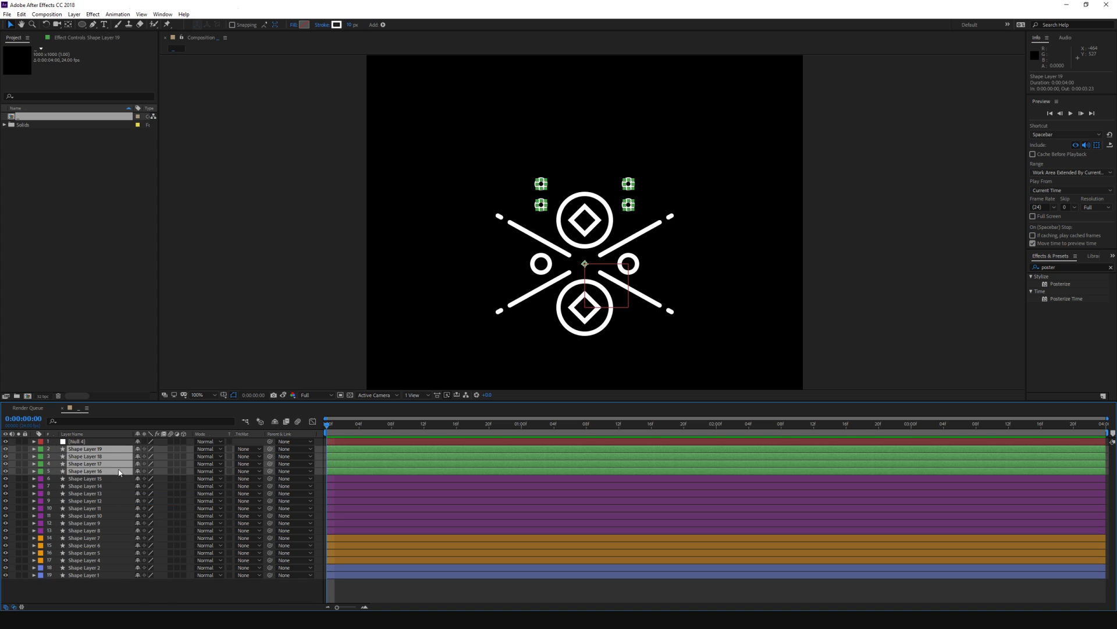
drag(87, 464, 94, 458)
key(ctrl+d)
Step: Parent the four dot copies to the null, flip it vertically with -100 scale, and delete it
drag(270, 456, 82, 441)
click(81, 441)
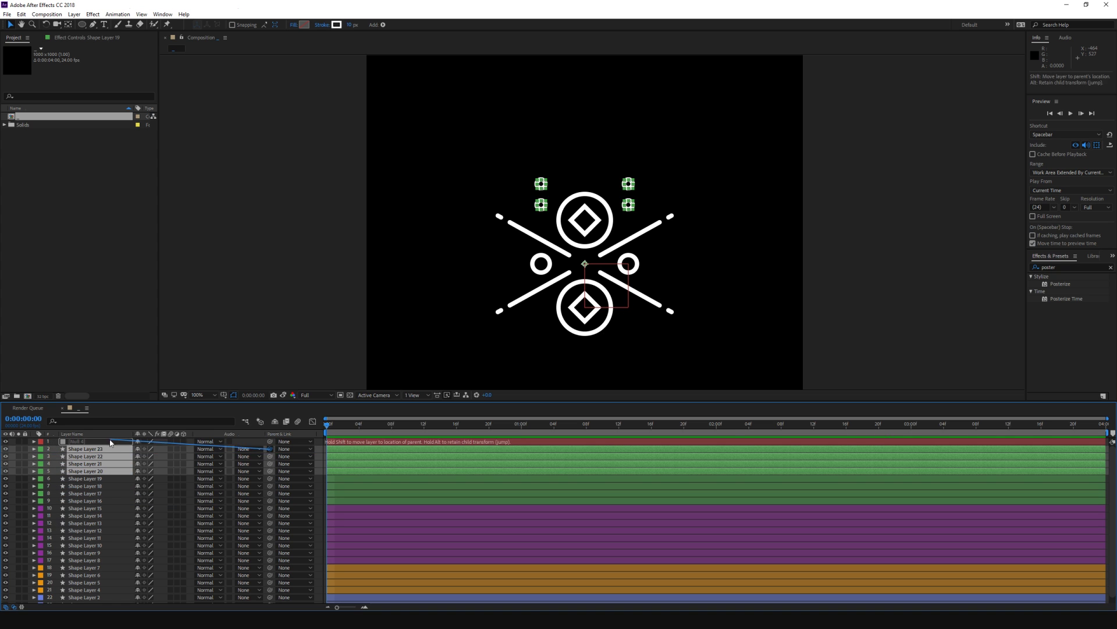
key(s)
drag(160, 452, 159, 450)
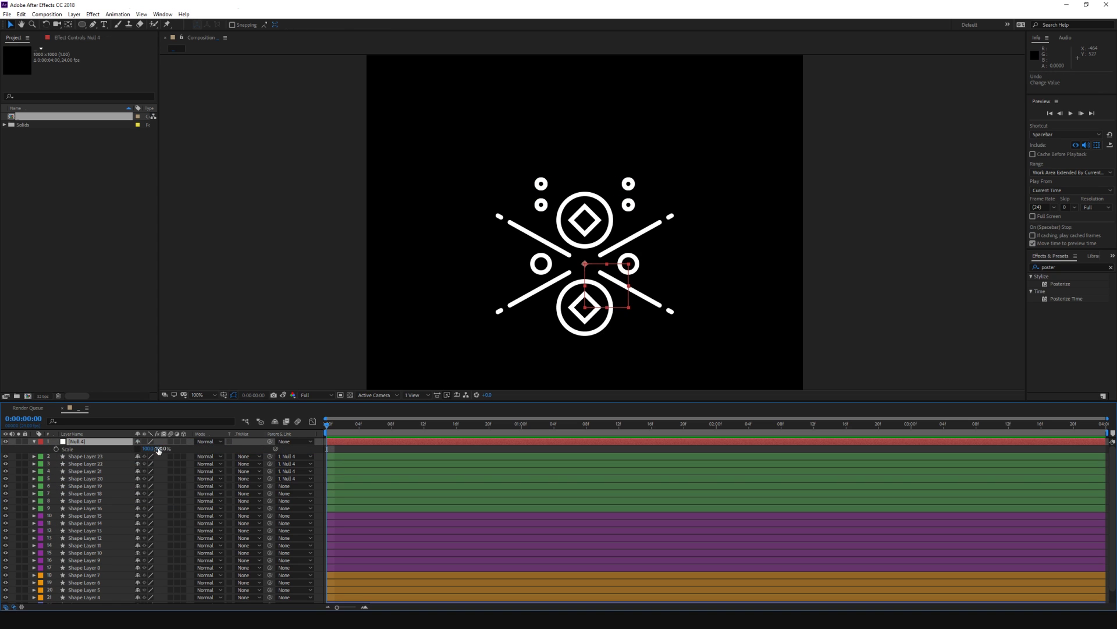
text(-100)
key(Return)
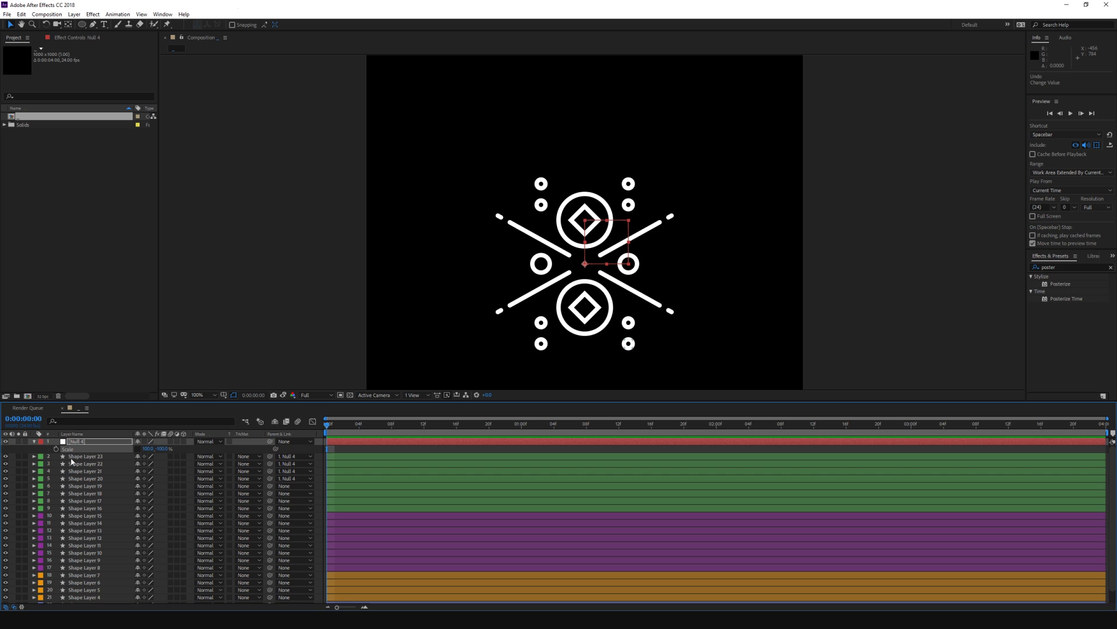
key(Delete)
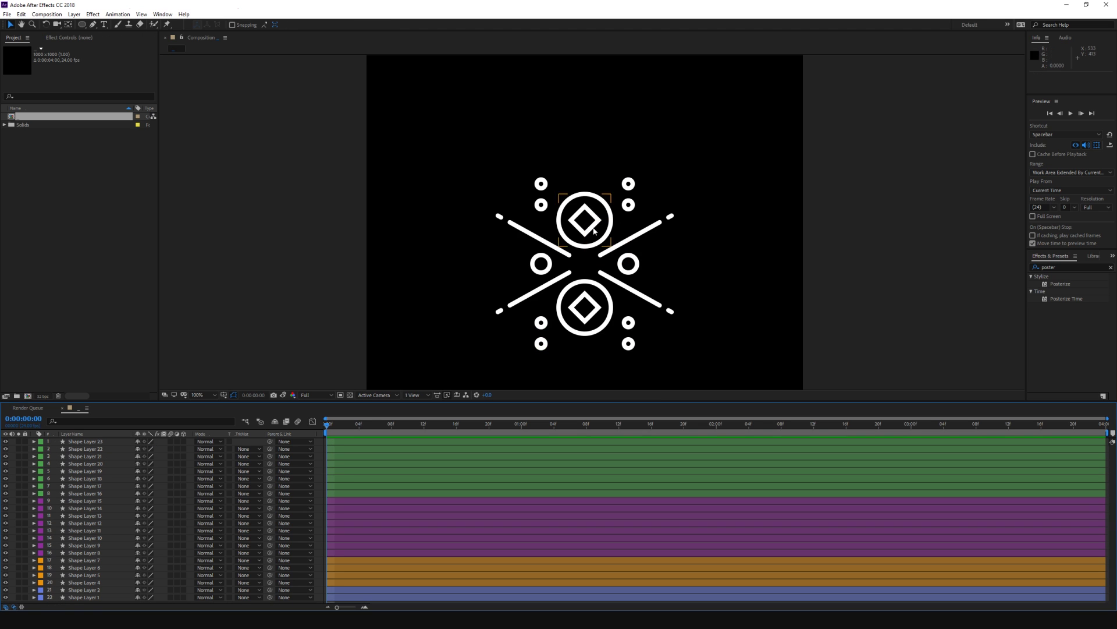
click(592, 213)
Step: Duplicate the diamond, move the copy to the top, and shrink its path to about half size
key(ctrl+d)
mouse_move(84, 574)
mouse_down()
mouse_move(104, 452)
mouse_move(201, 441)
mouse_move(178, 431)
mouse_up()
key(a)
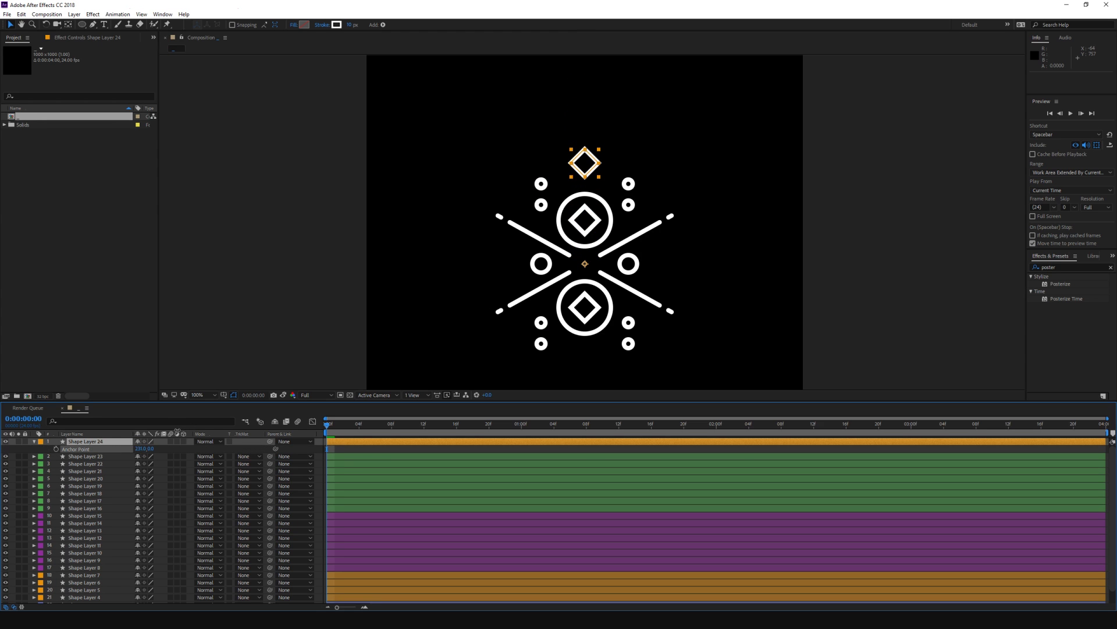
key(ctrl+f)
text(path)
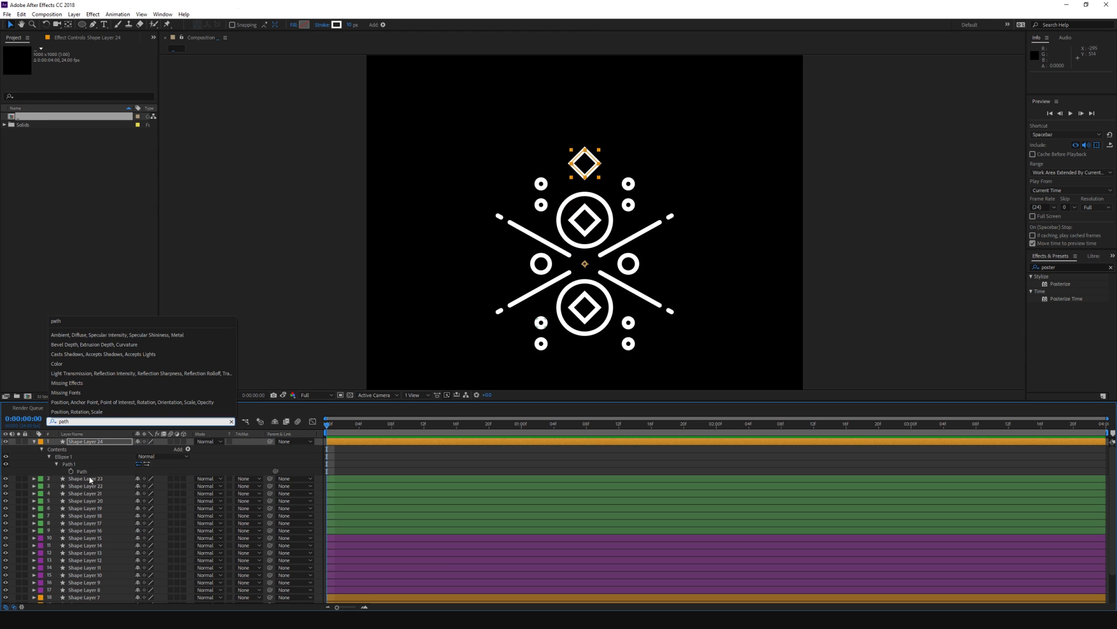
double_click(585, 163)
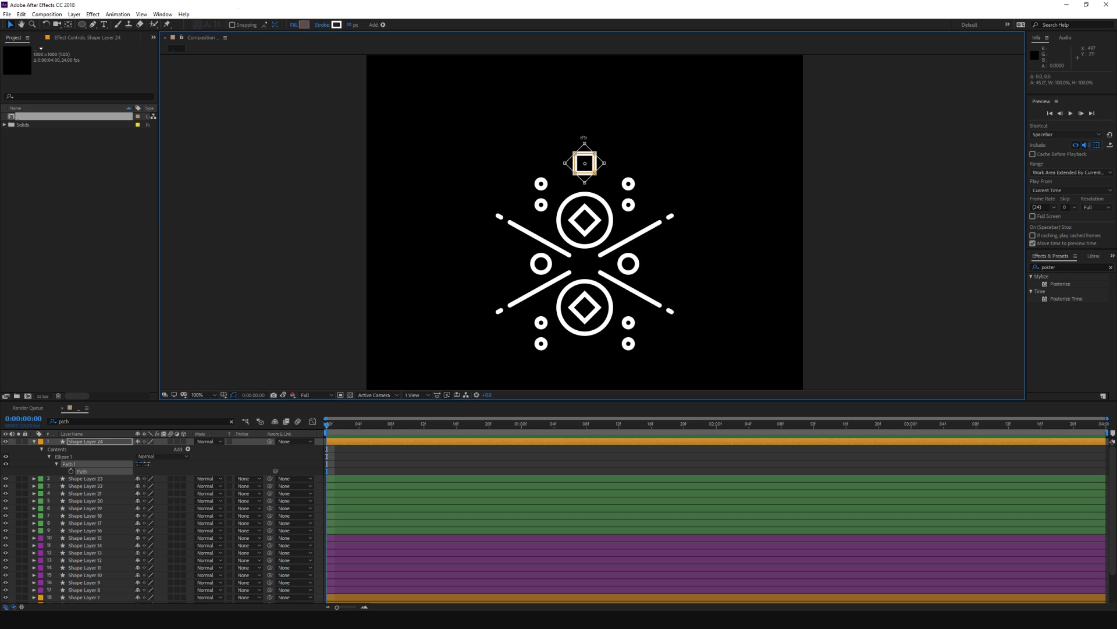
drag(584, 139, 587, 161)
key(Return)
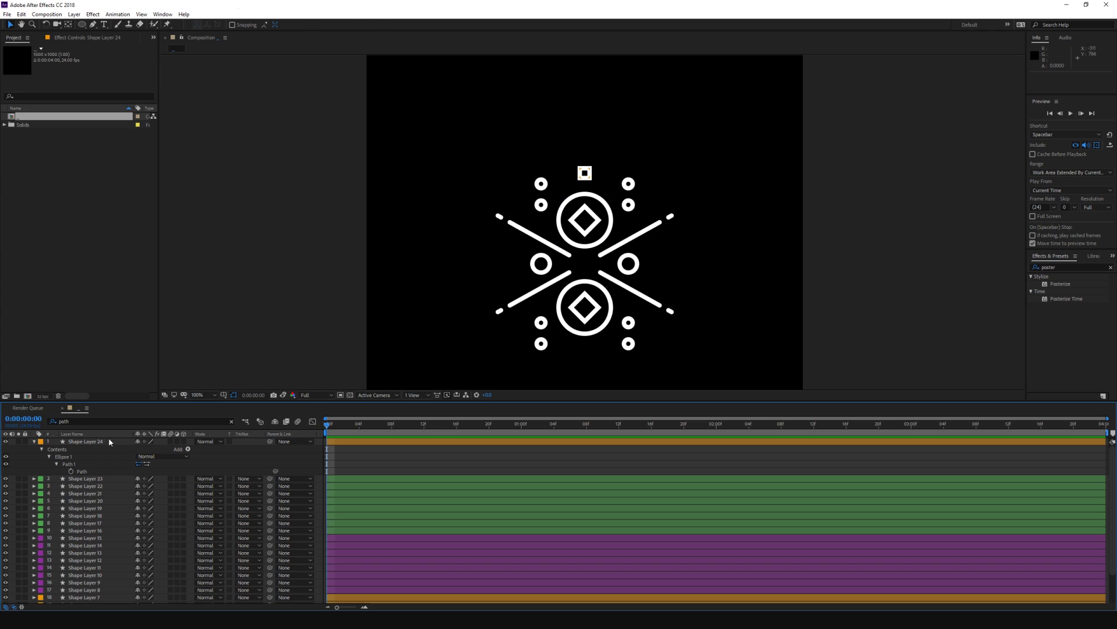
Step: Set the small square's anchor point X to 260
click(231, 421)
key(a)
click(142, 449)
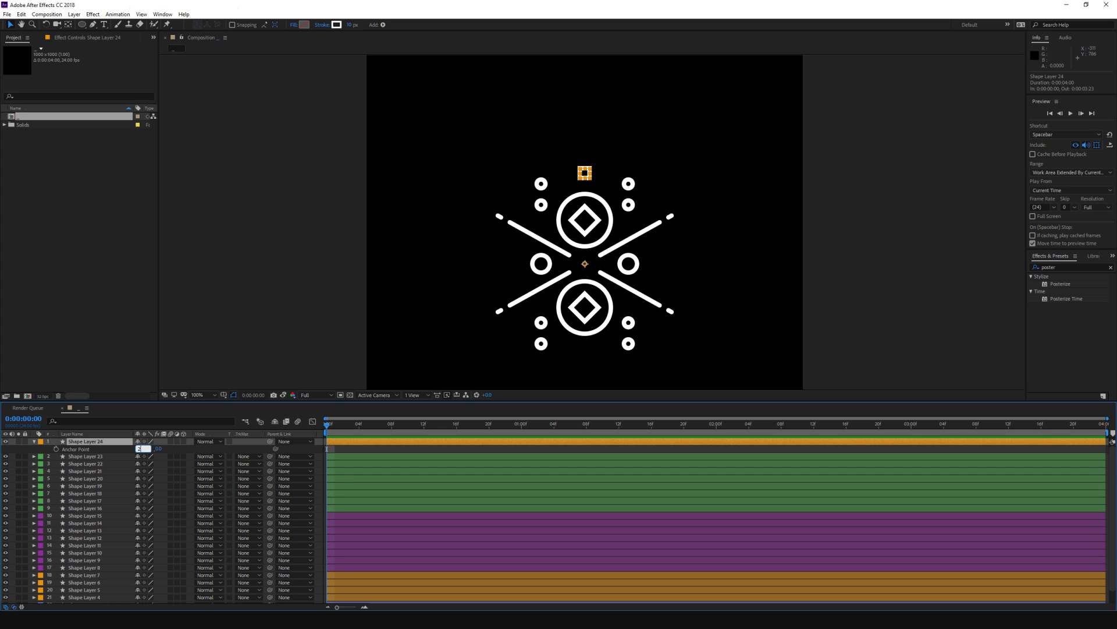
text(80)
key(Return)
click(142, 448)
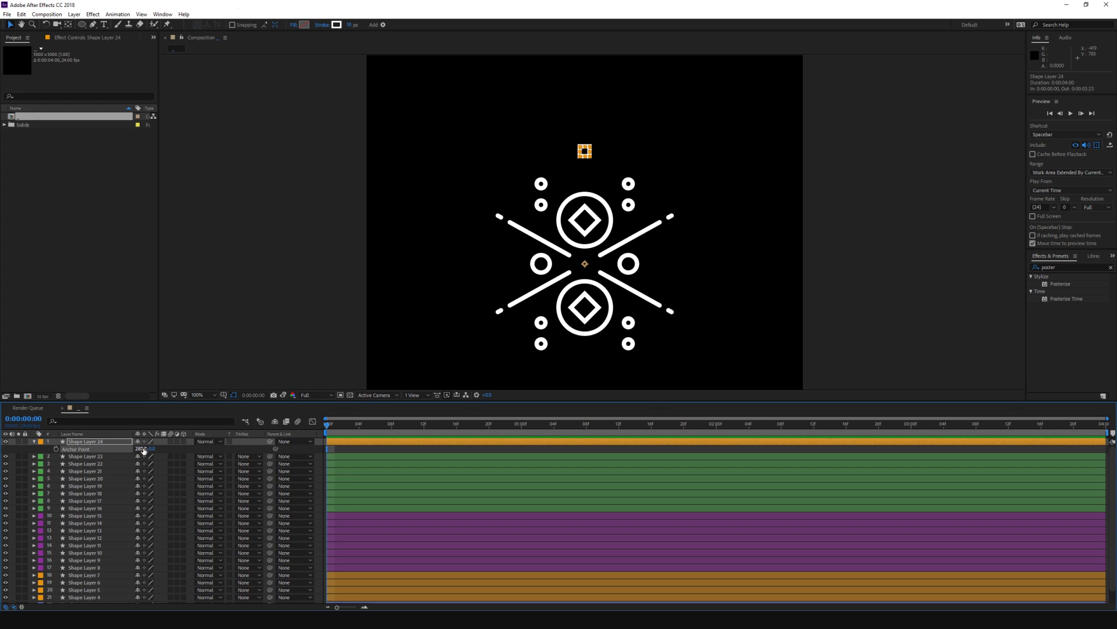
text(260)
key(Return)
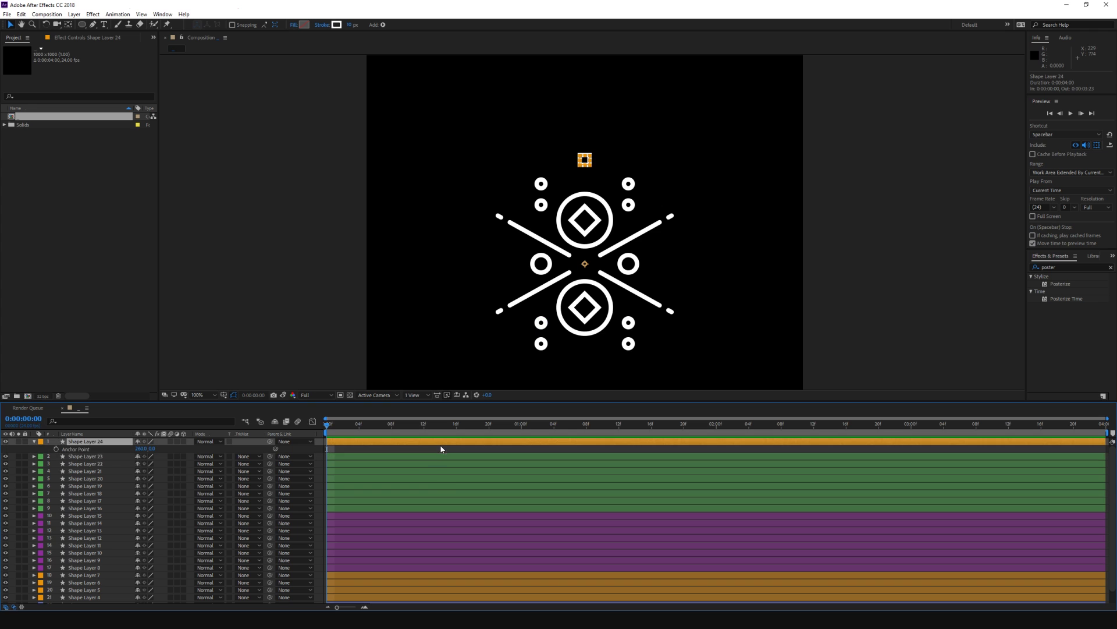
Step: Duplicate the square and rotate the copy 270° so it sits below the emblem
key(ctrl+d)
key(r)
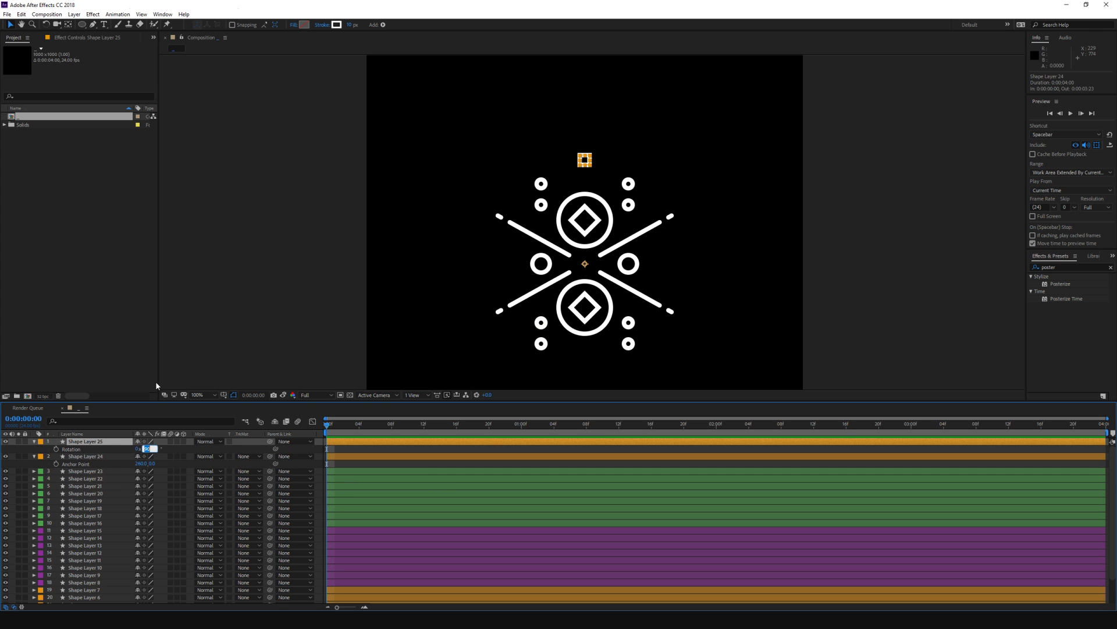
key(Return)
click(491, 452)
key(ctrl+grave)
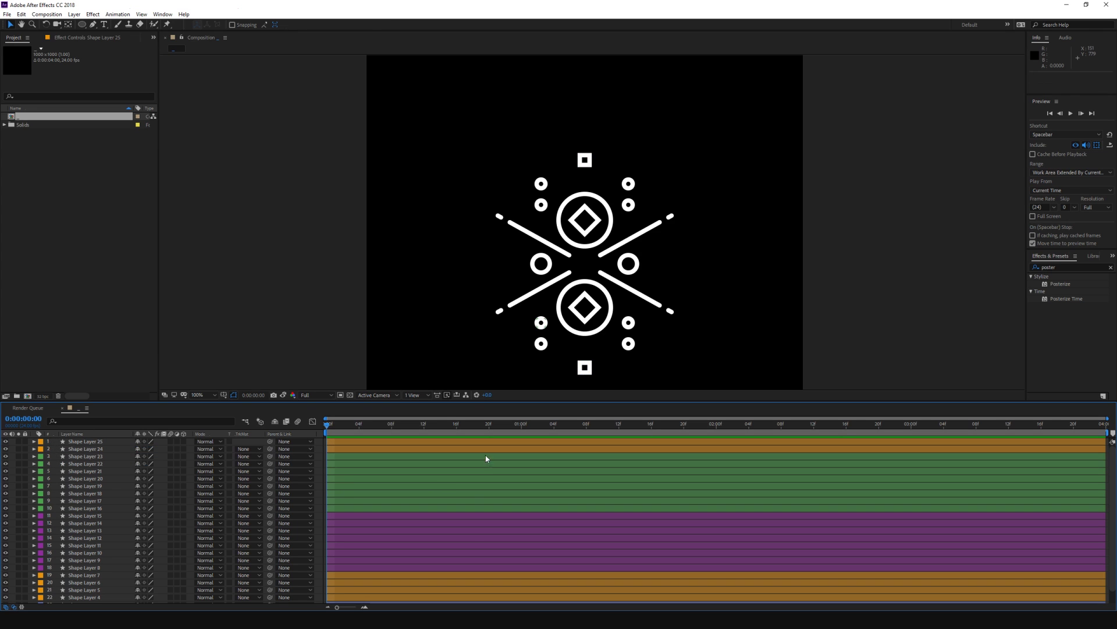
Step: Select all layers, then maximize and restore the composition view to check the emblem
click(76, 442)
scroll(88, 582, down, 1)
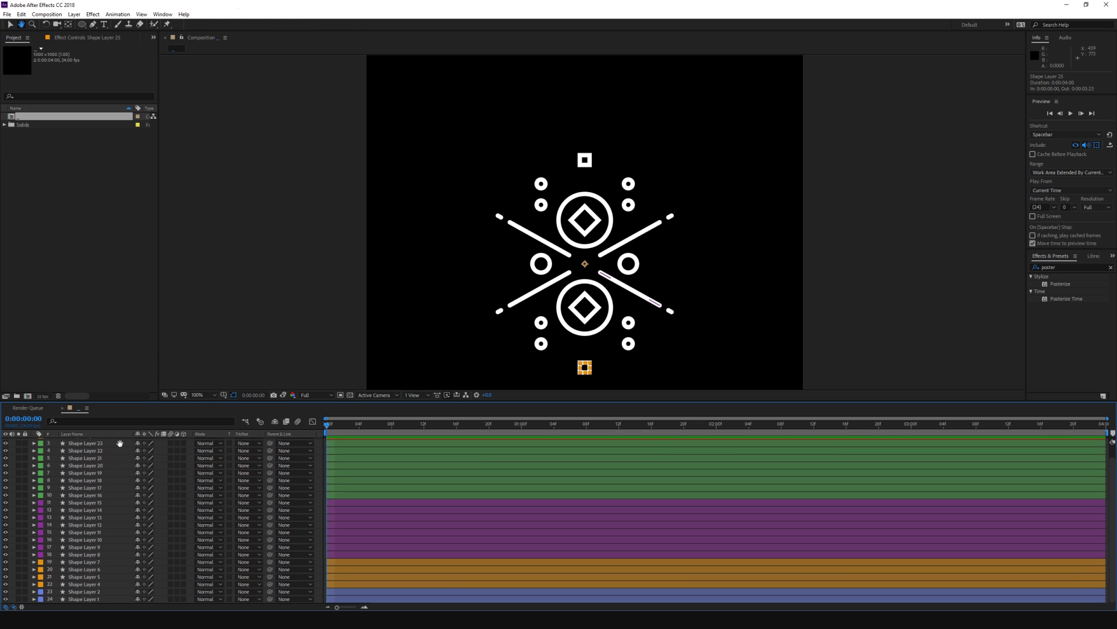
ctrl+click(90, 599)
shift+click(90, 599)
click(463, 341)
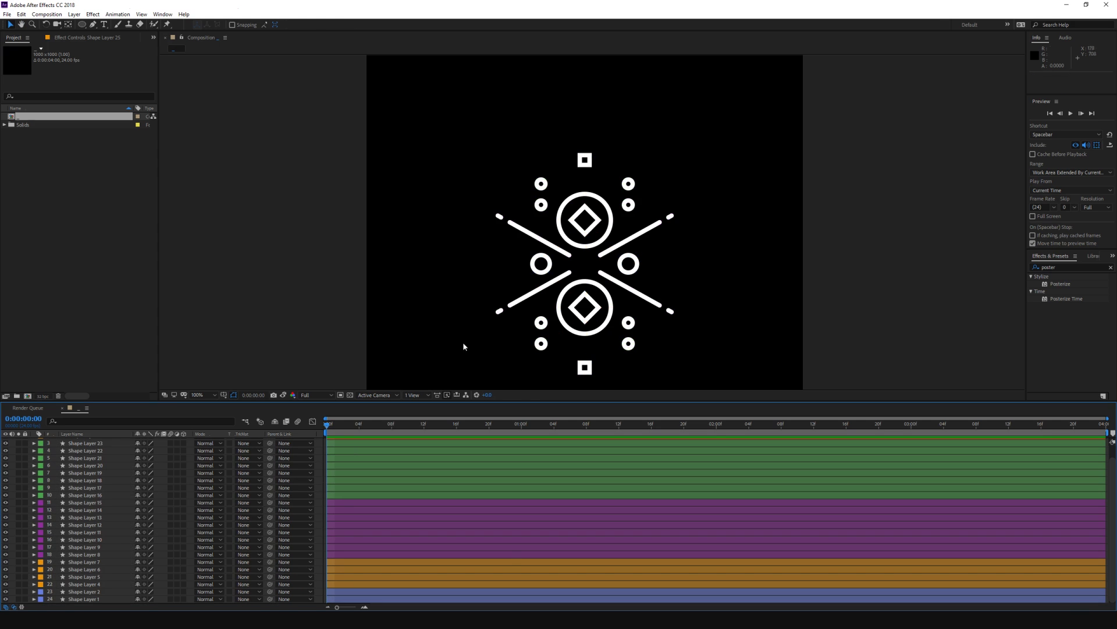
key(grave)
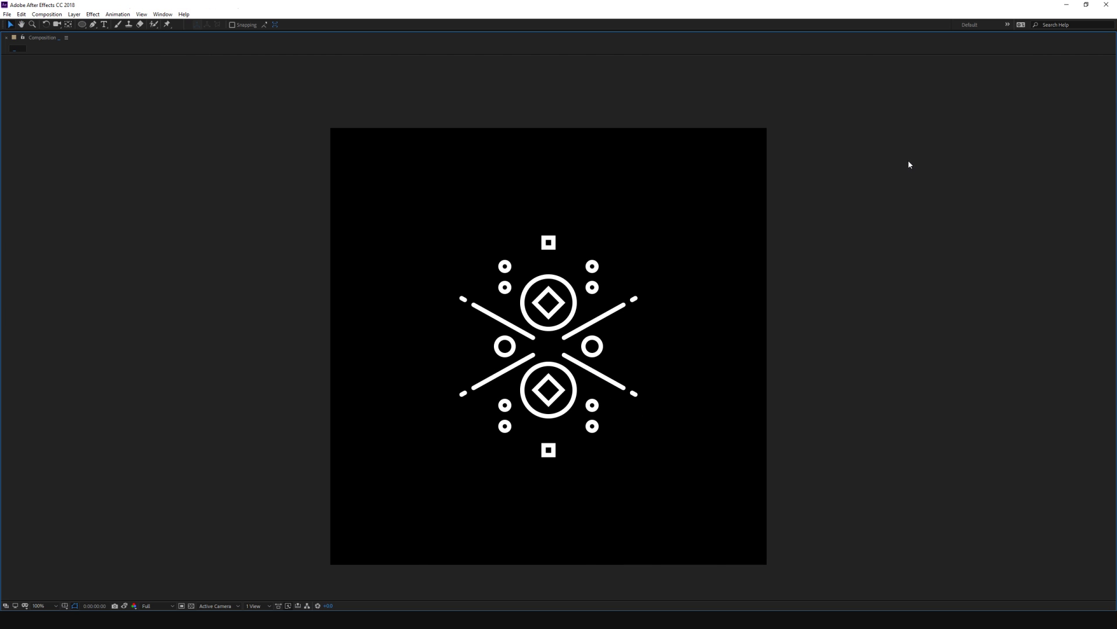
key(grave)
scroll(286, 474, up, 2)
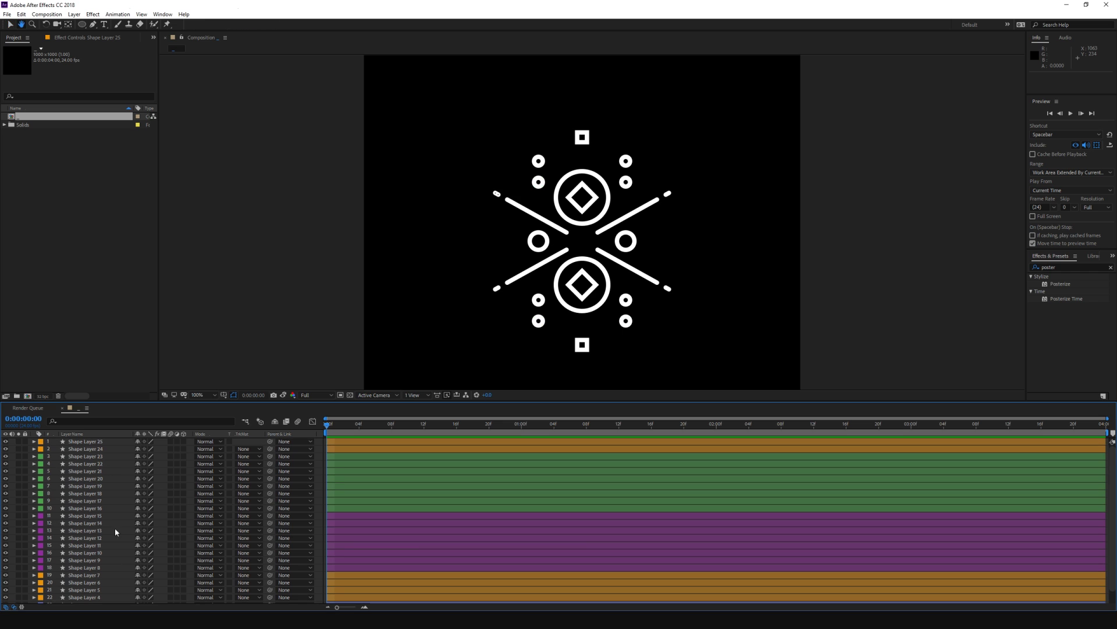
Step: Start a new solid layer with locked aspect ratio and 100 px width
right_click(13, 443)
mouse_move(56, 451)
click(169, 464)
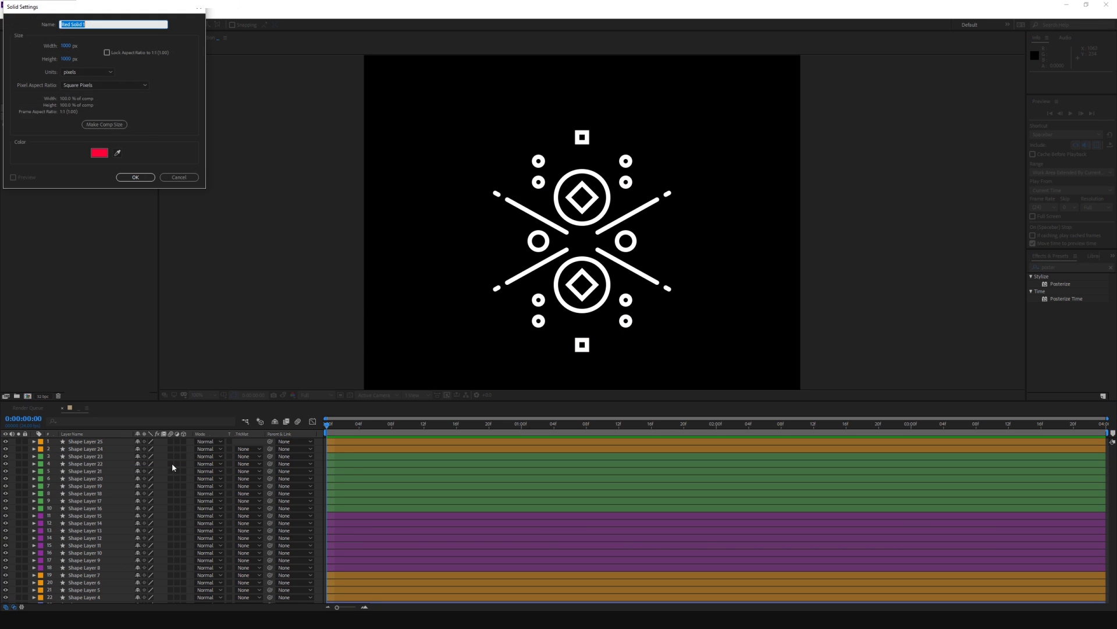
click(107, 53)
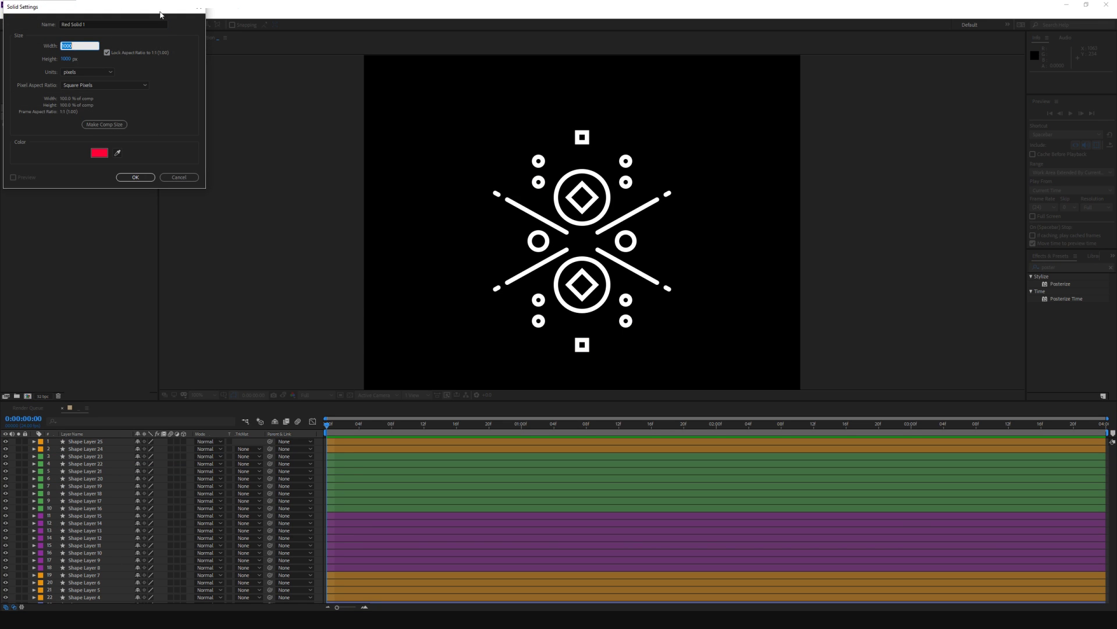
text(100)
click(90, 163)
Step: Set the solid colour to pure blue (0000FF) and create the solid
click(98, 154)
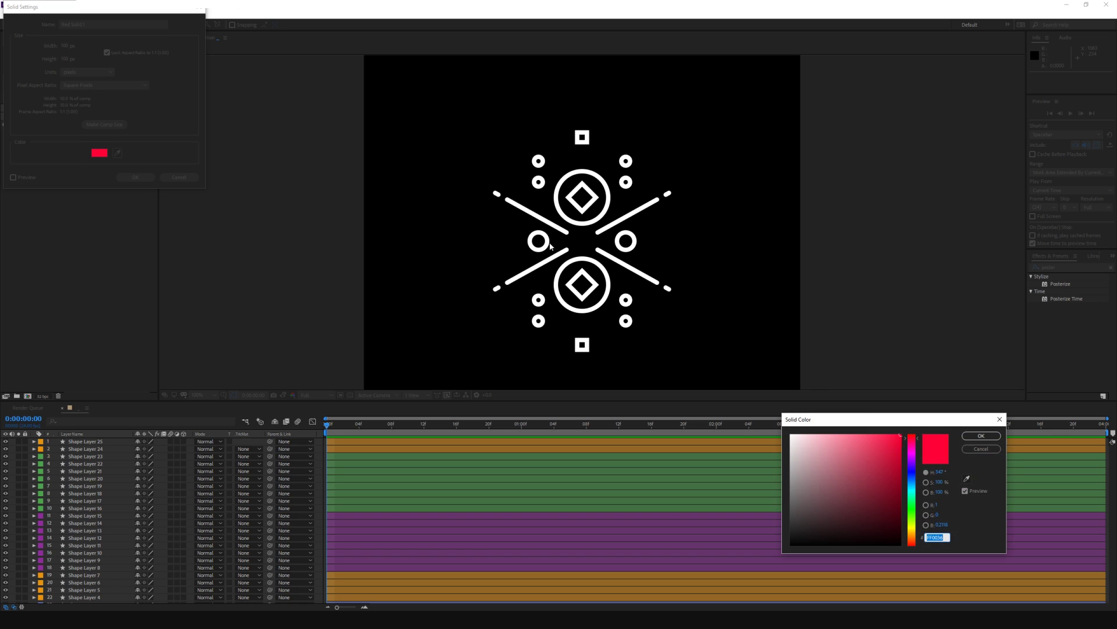
click(938, 507)
drag(937, 507, 925, 509)
click(939, 506)
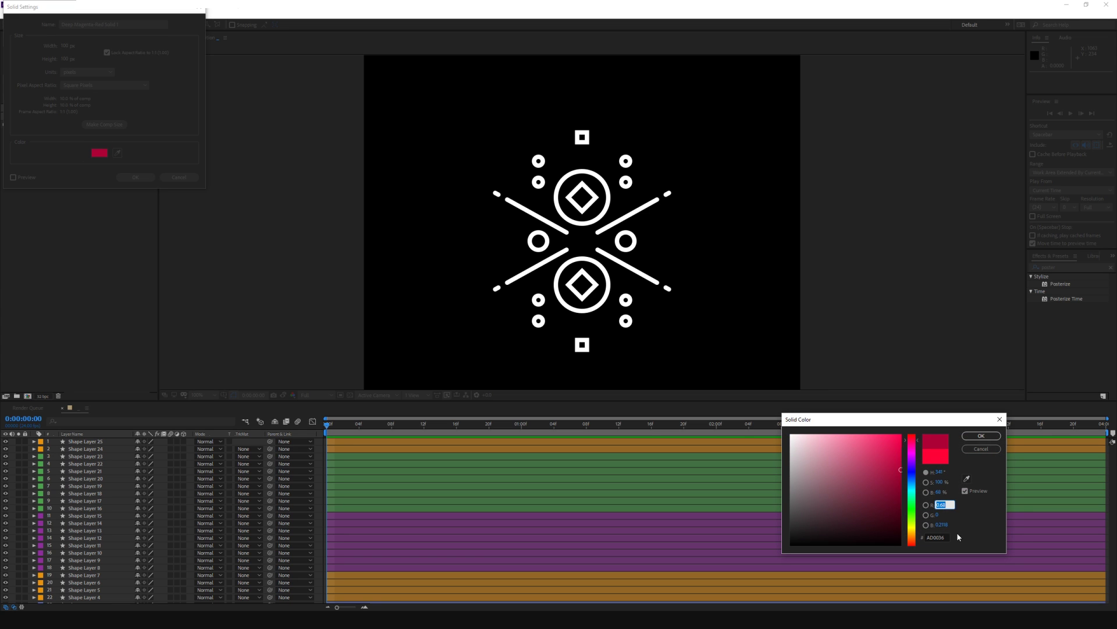
text(0)
key(Return)
click(944, 525)
text(255)
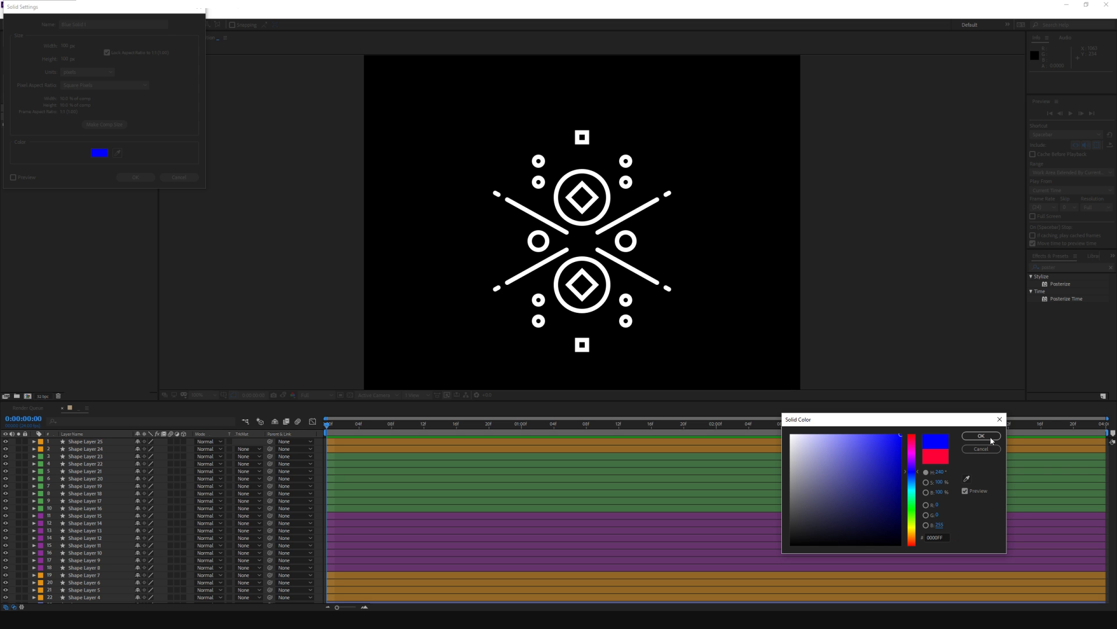
click(981, 436)
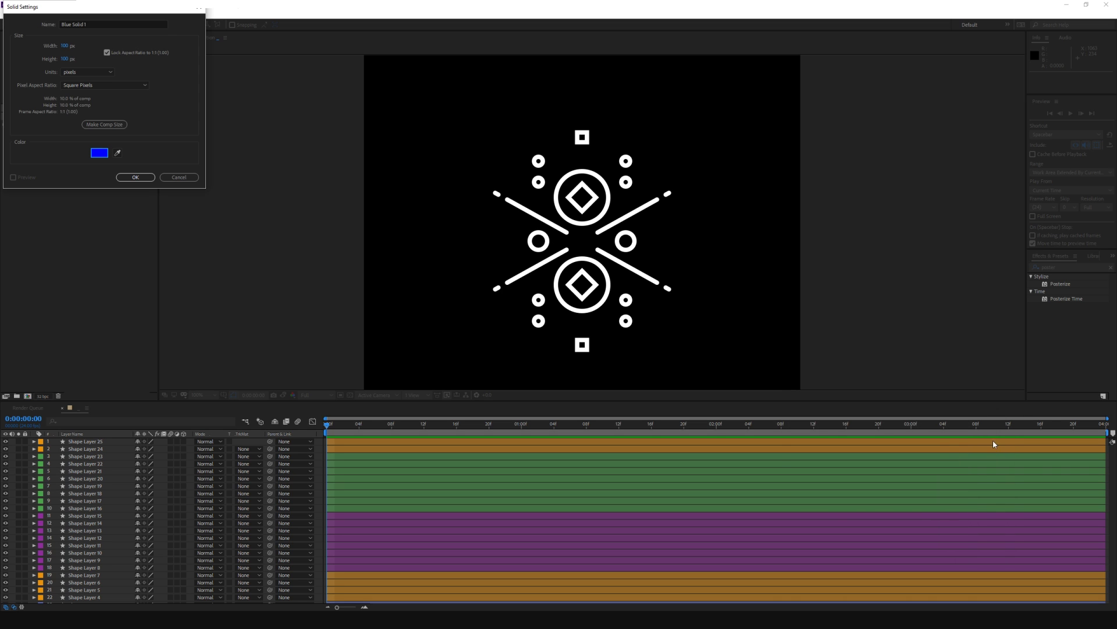
click(146, 178)
Step: Move the blue square flush to the left edge and place a copy above it
drag(590, 237, 395, 237)
drag(82, 441, 72, 435)
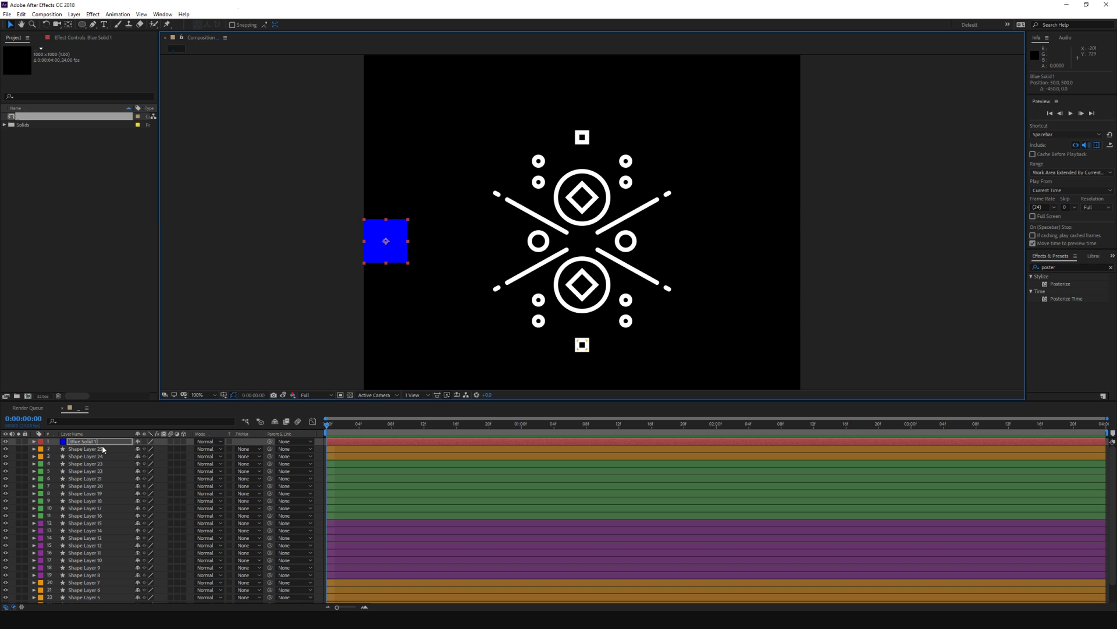
key(ctrl+d)
drag(385, 241, 386, 199)
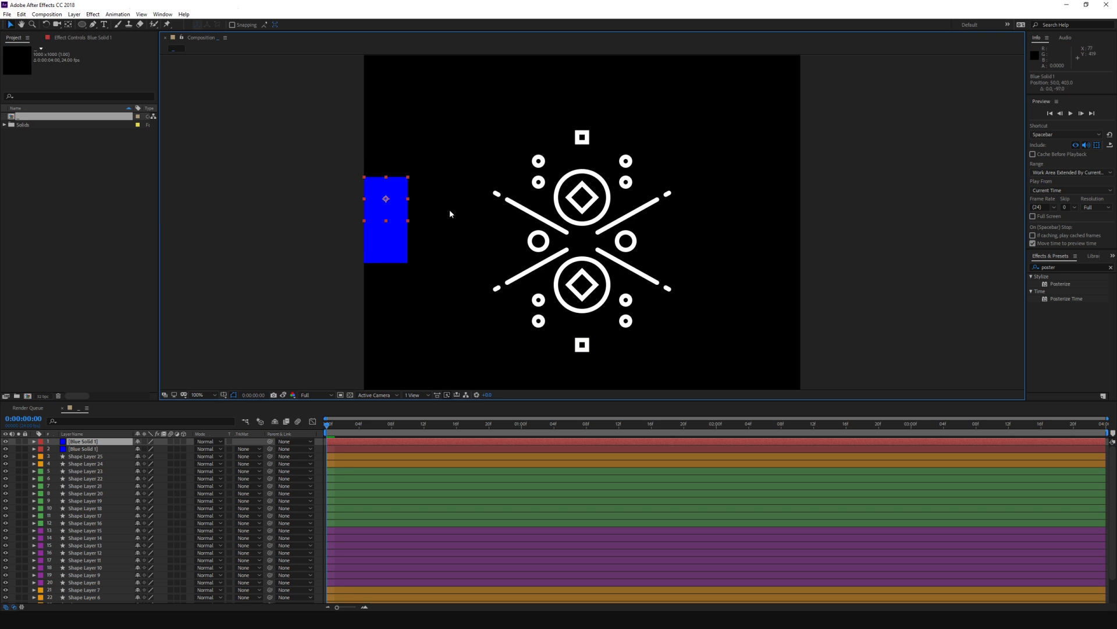
Step: Apply the Fill effect to the top square with a red fill colour
double_click(1064, 266)
text(fill)
double_click(1055, 320)
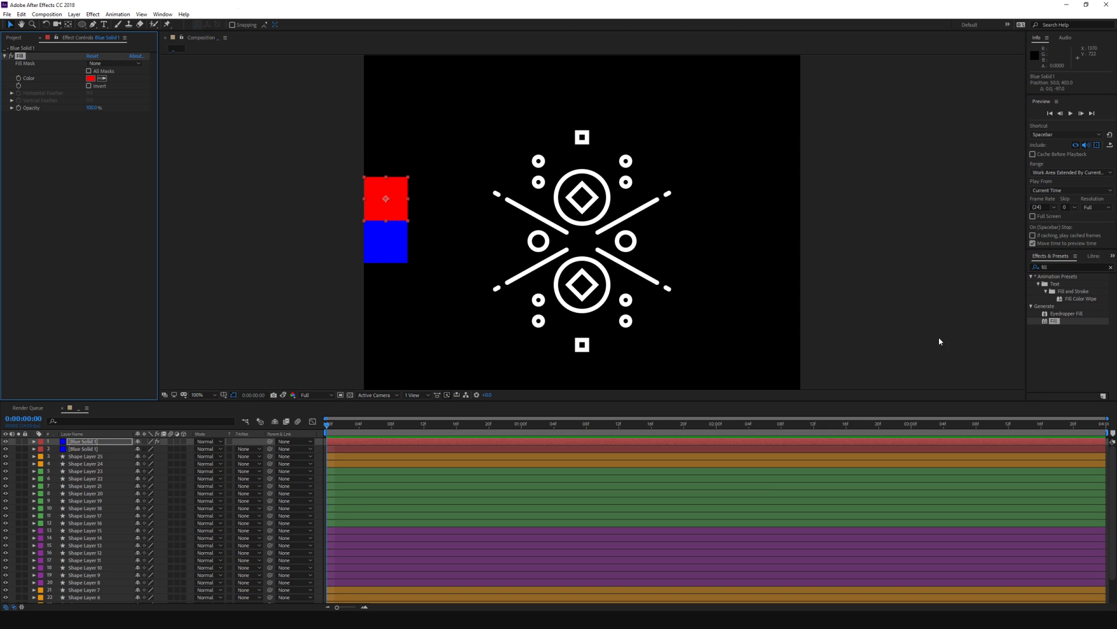
click(90, 79)
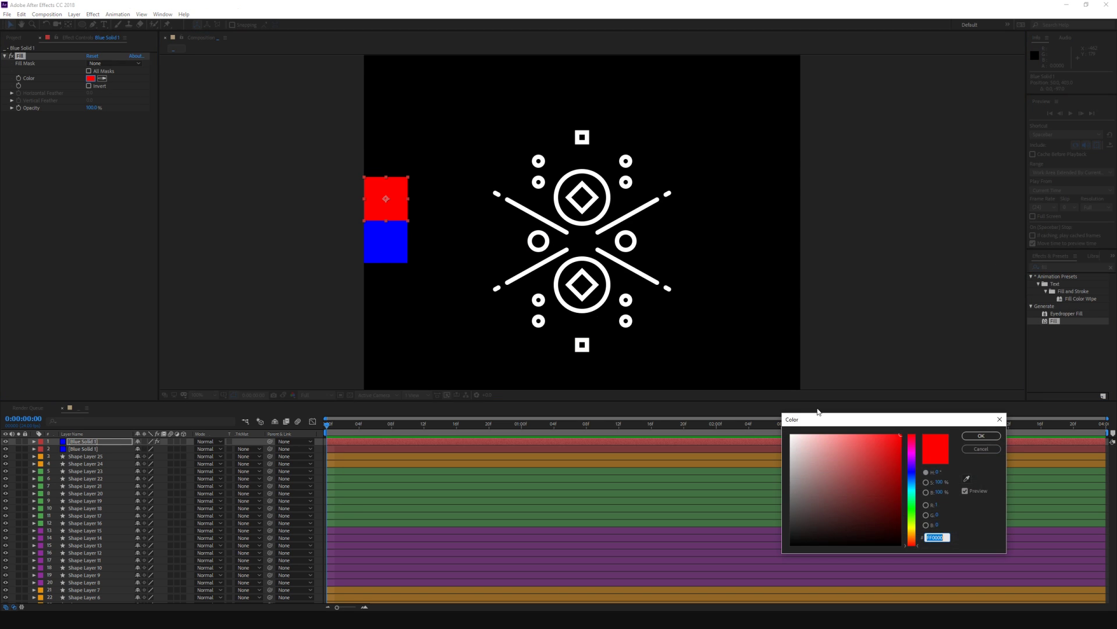
click(981, 435)
Step: Duplicate the blue square below it and fill the copy with green (00FF00)
click(392, 250)
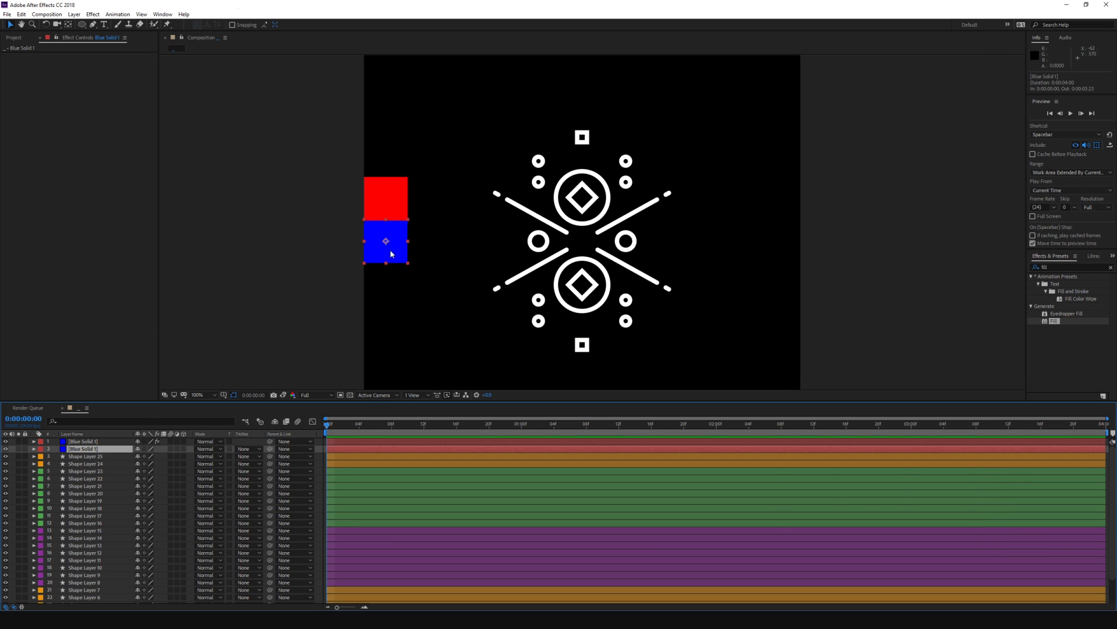
key(ctrl+d)
drag(390, 248, 391, 285)
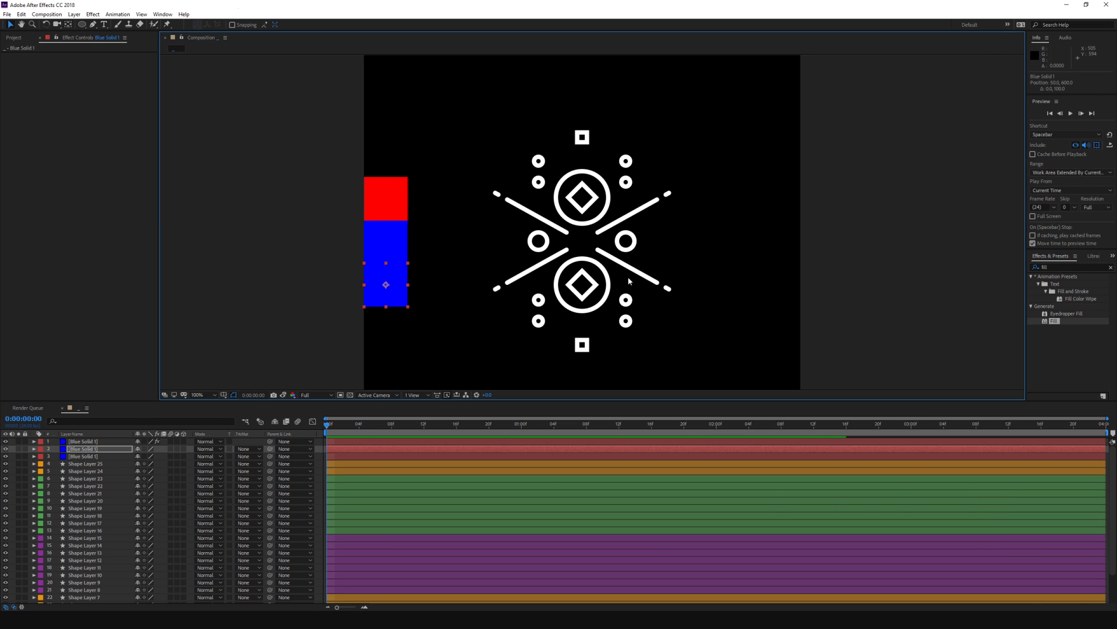
key(ctrl+alt+shift+e)
click(91, 79)
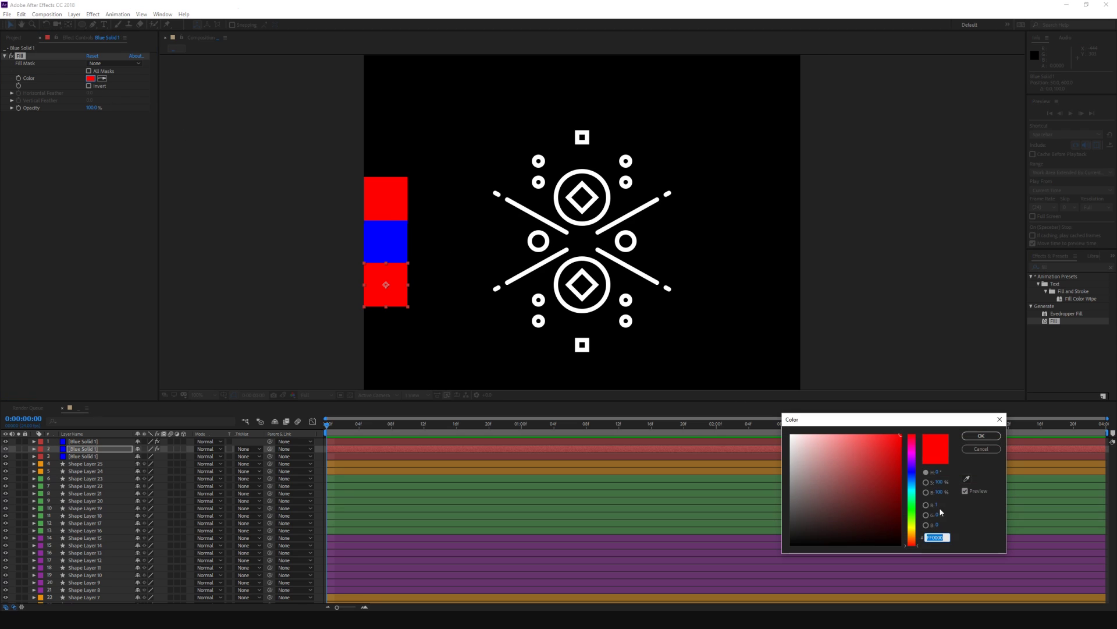
text(000000)
key(Tab)
key(Tab)
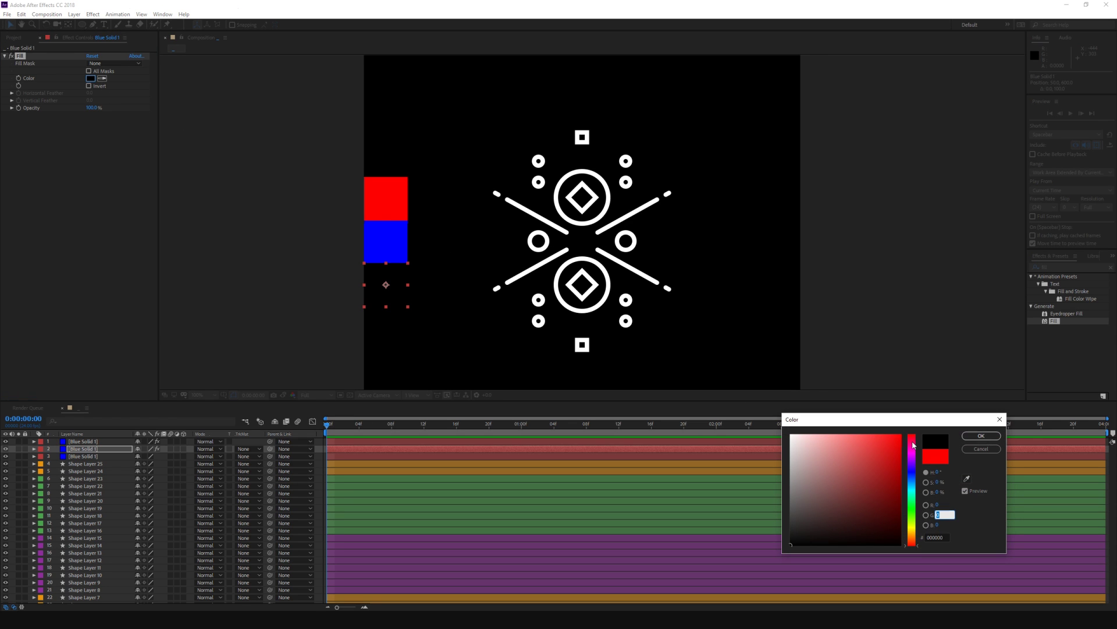
text(255)
key(Return)
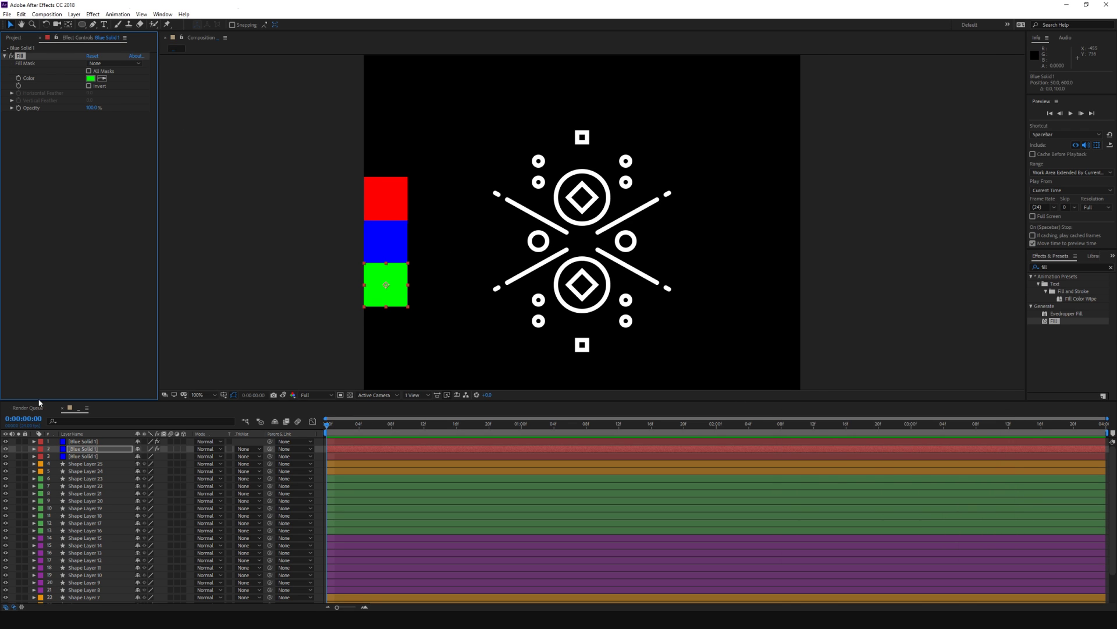
Step: Select all three colour square layers
click(40, 403)
click(81, 449)
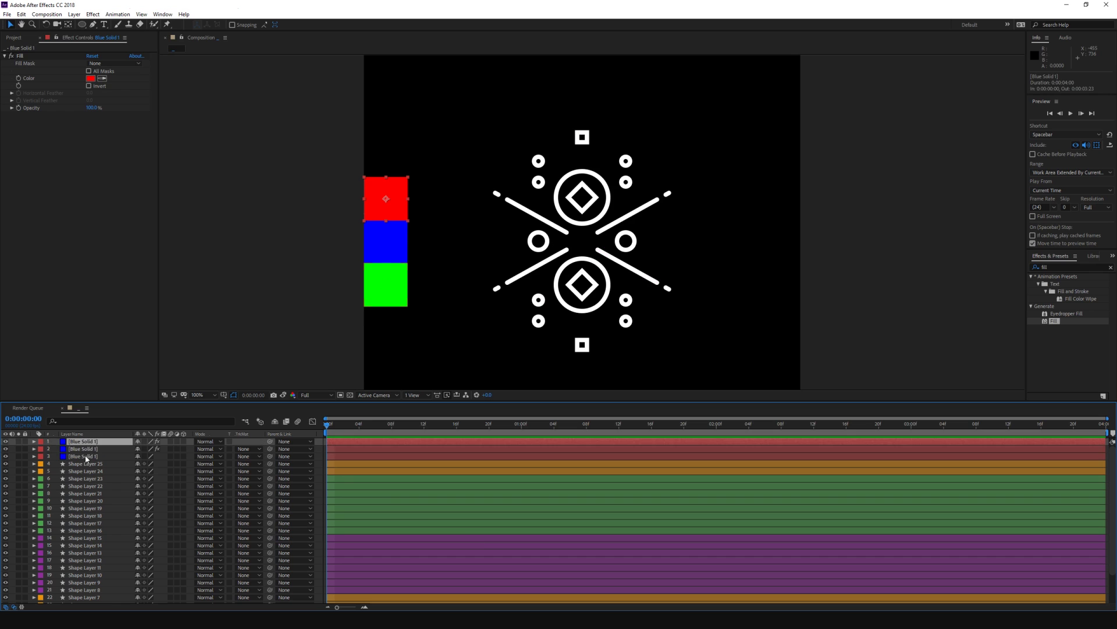
shift+click(82, 456)
Step: Pre-compose the three squares, name the layer 'color', and lock it
key(ctrl+shift+c)
key(Return)
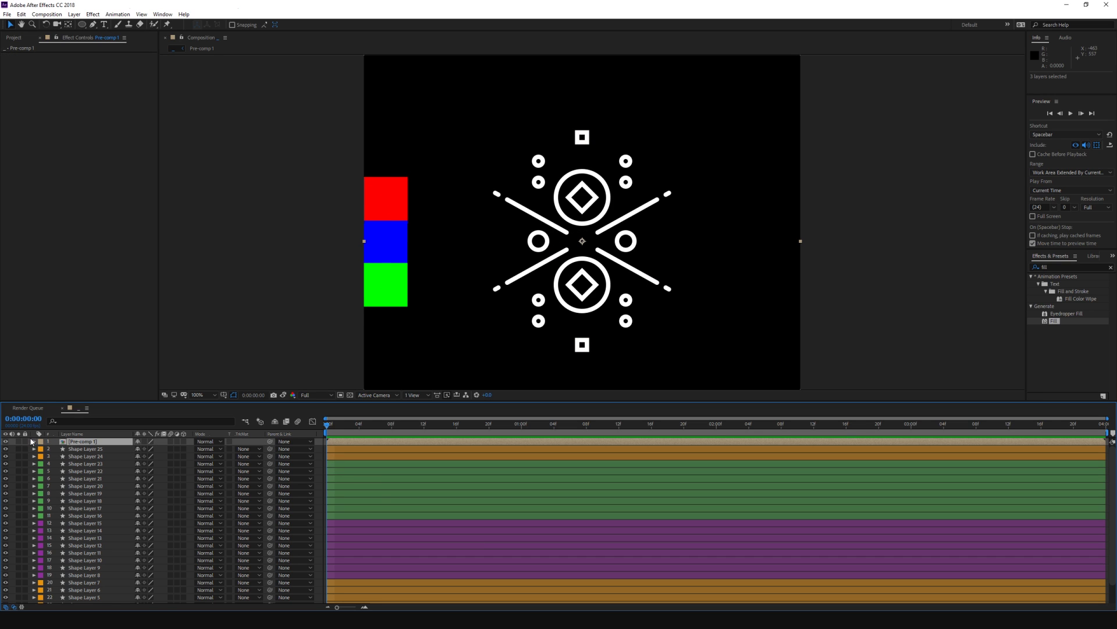
text(color)
key(Return)
click(25, 442)
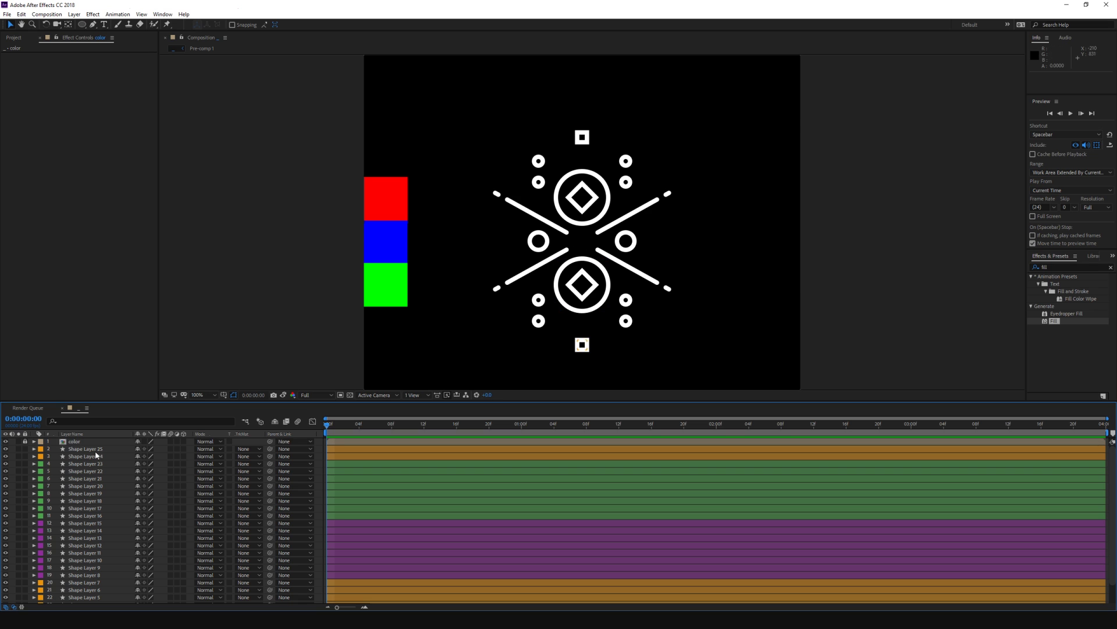
Step: Select the upper circle and diamond layers, then Shape Layer 2
scroll(114, 472, down, 3)
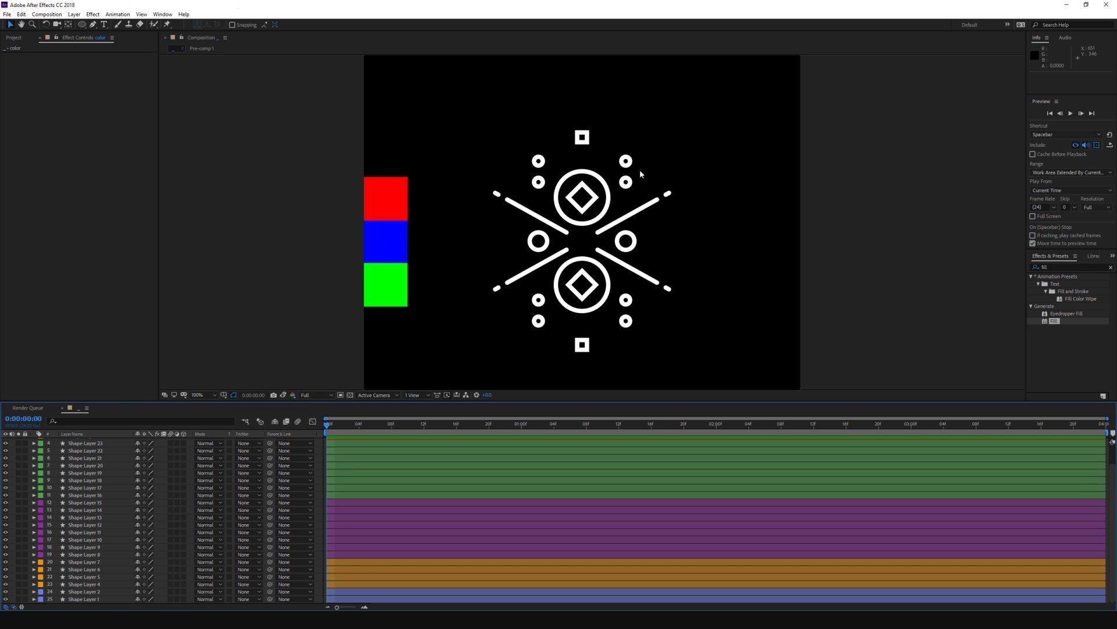
drag(599, 162, 584, 200)
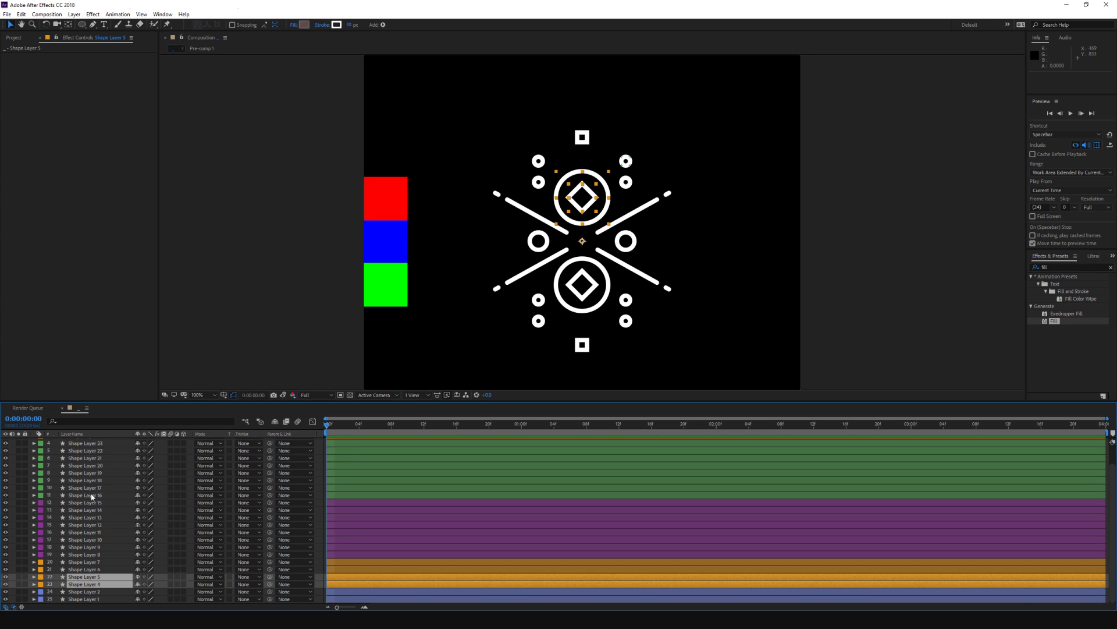
click(79, 592)
Step: Solo the two side circles, then unsolo the right circle and select Shape Layer 1
drag(18, 592, 18, 598)
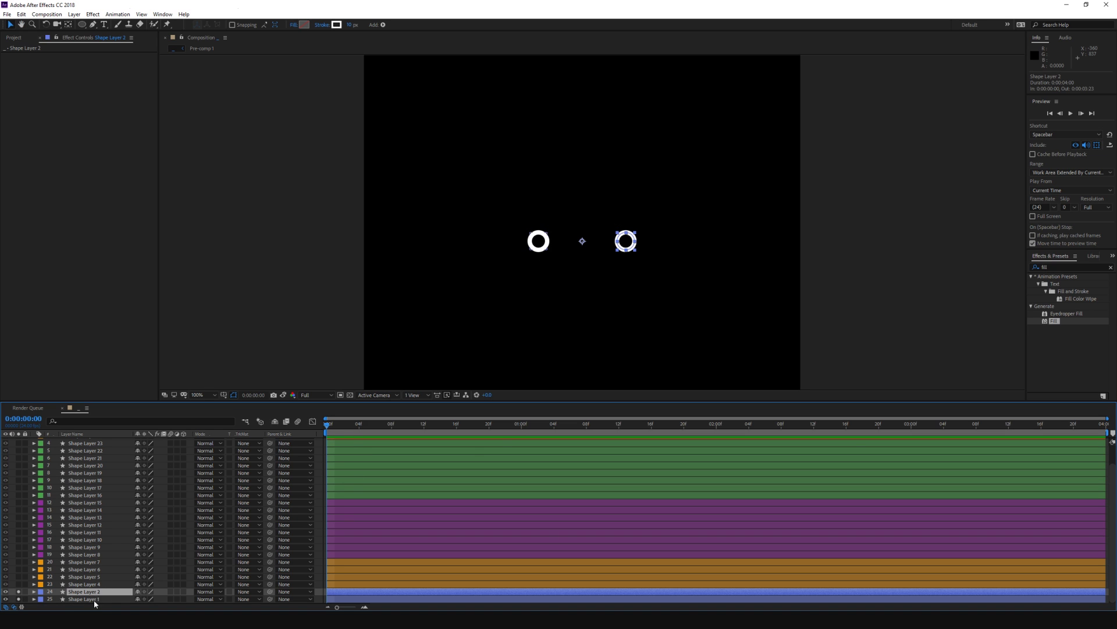
click(98, 599)
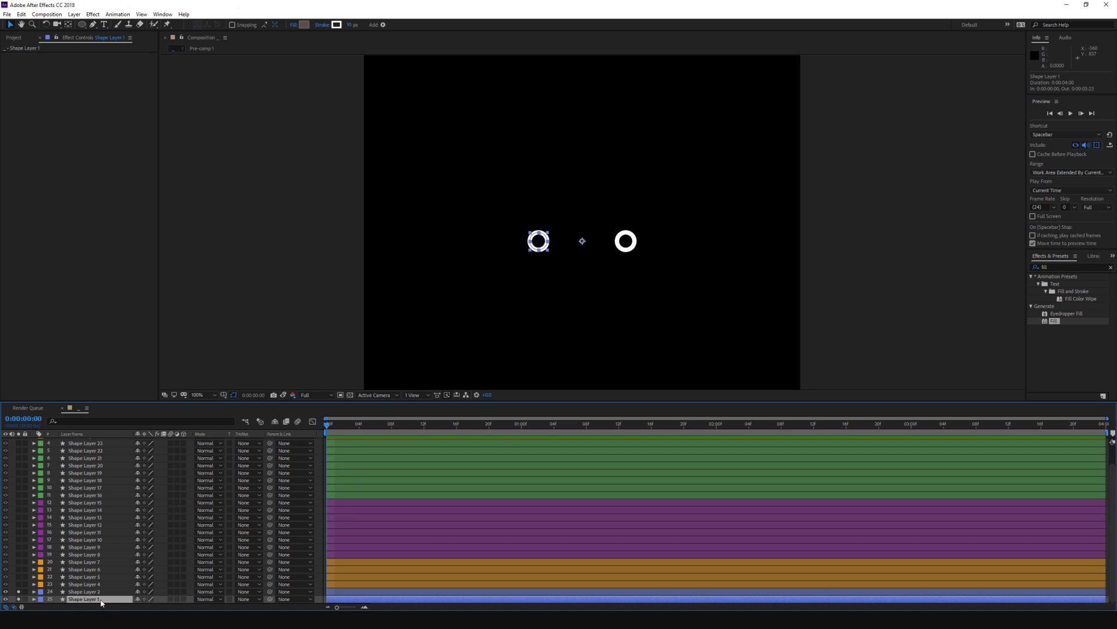
click(18, 591)
click(128, 421)
text(pa)
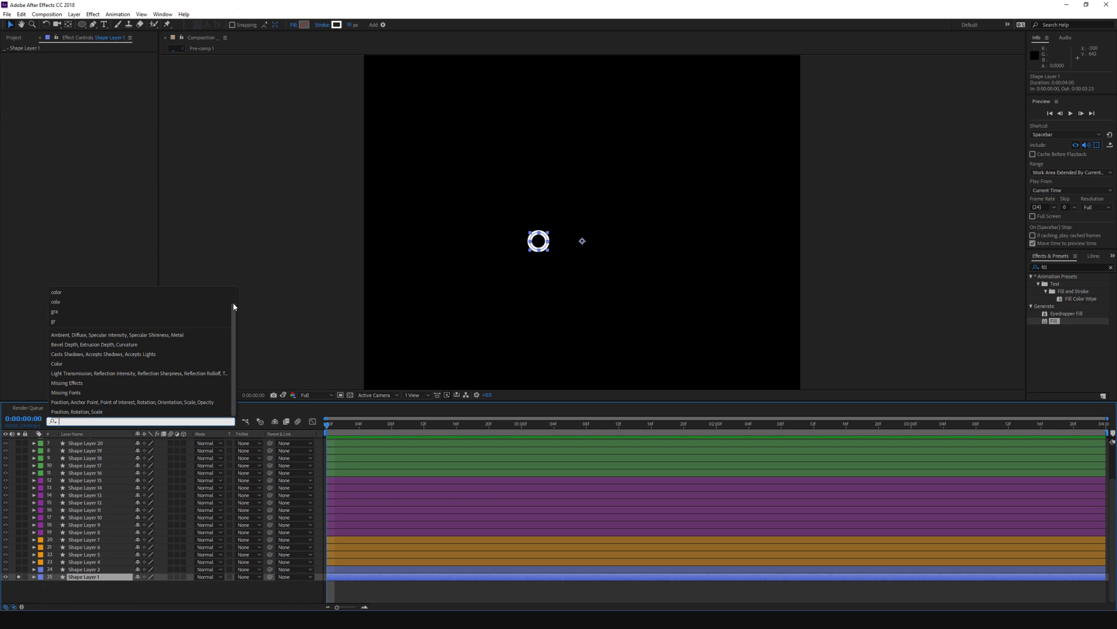
click(232, 421)
click(105, 576)
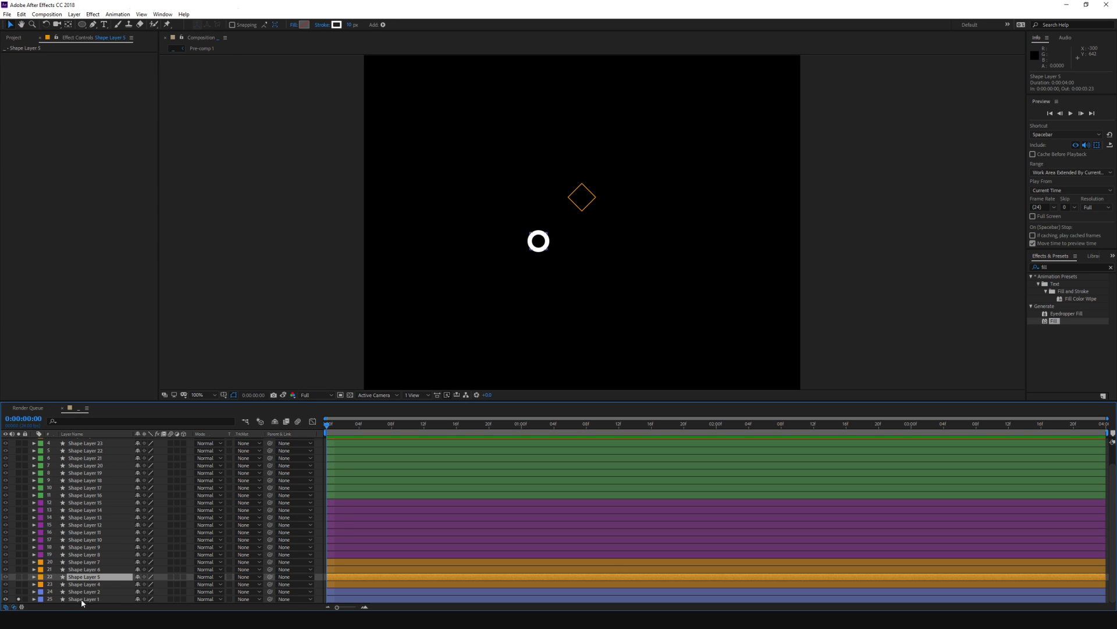
click(84, 598)
Step: Keyframe Shape Layer 1's Position and Anchor Point, sliding the circle right toward centre at X 526
key(p)
key(shift+p)
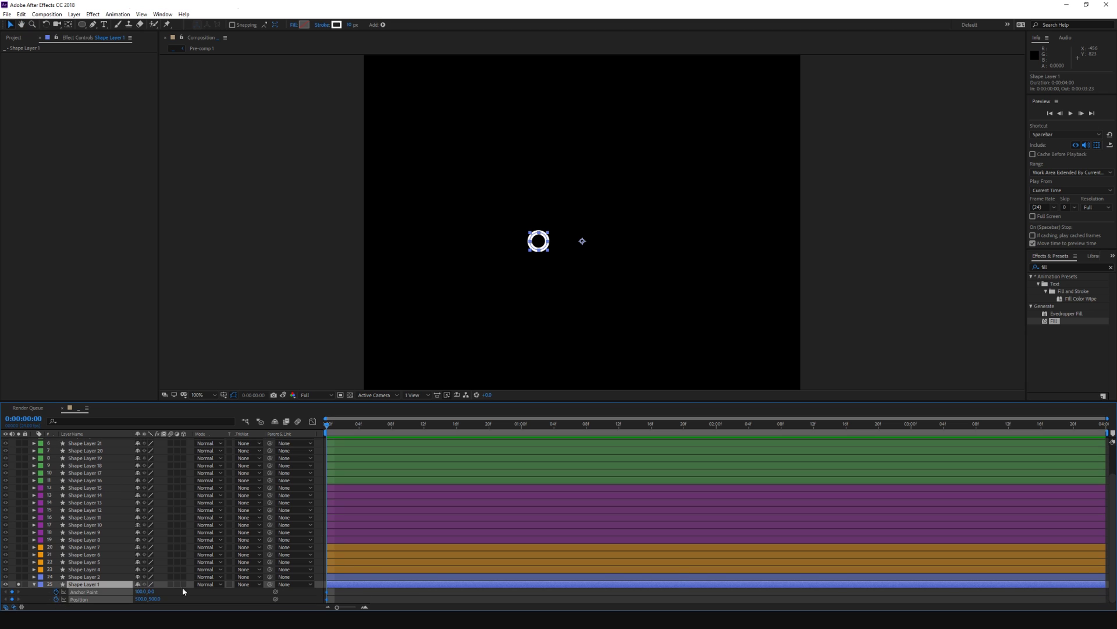
drag(383, 592, 392, 591)
click(319, 592)
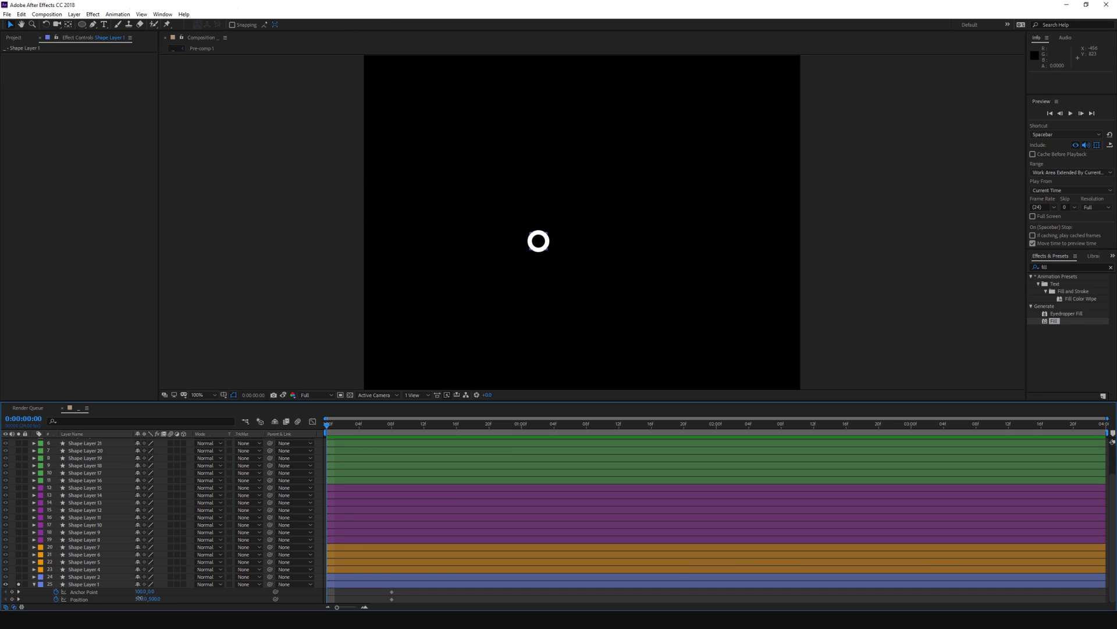
mouse_move(142, 599)
mouse_down()
mouse_move(157, 599)
mouse_move(113, 592)
mouse_up()
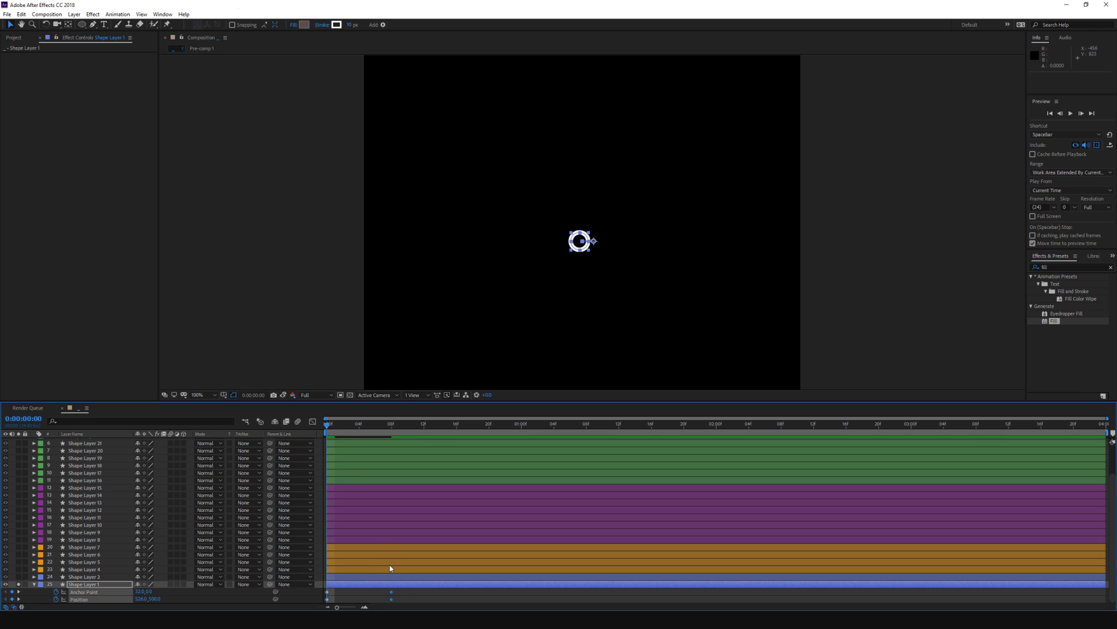
Step: Give the circle's Anchor Point keyframes 100% influence in Keyframe Velocity
click(406, 601)
drag(407, 589, 322, 592)
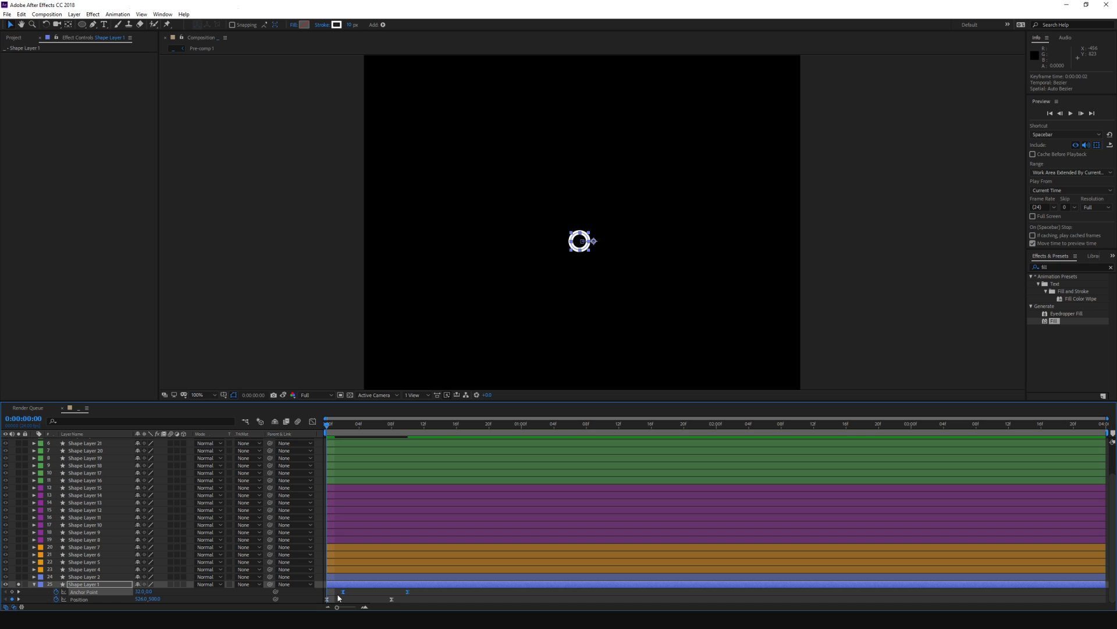
right_click(329, 592)
right_click(327, 591)
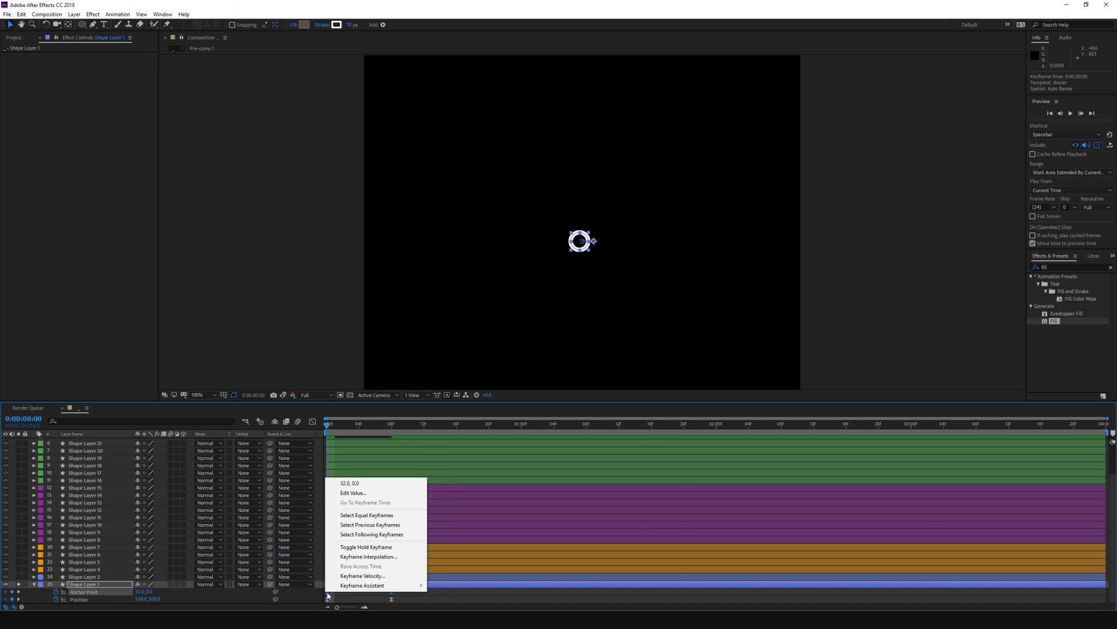
click(361, 567)
key(Tab)
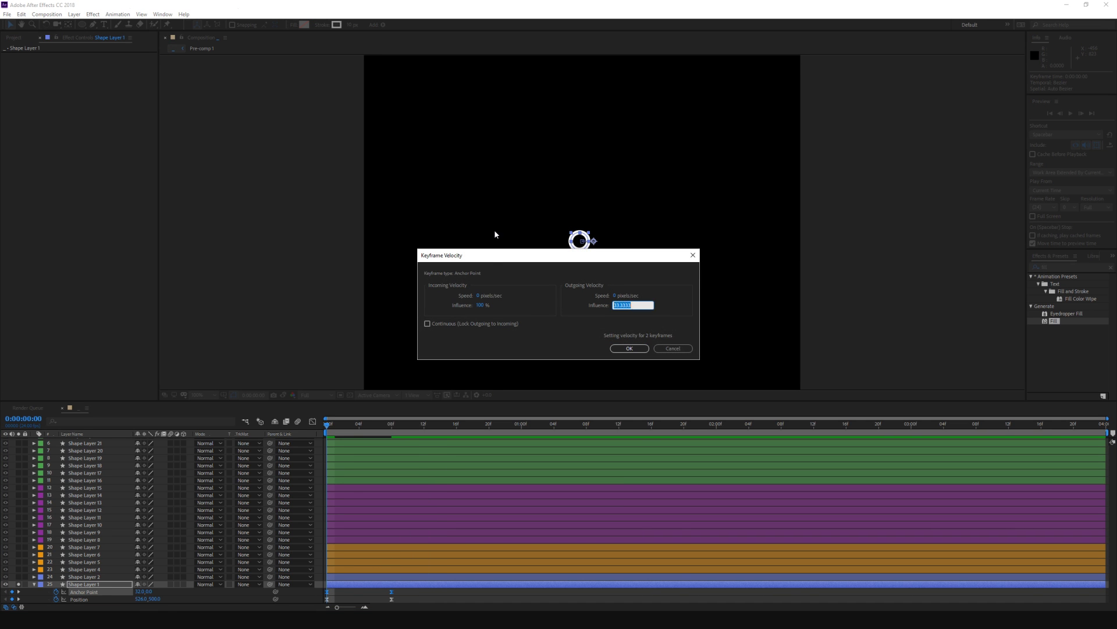
text(100)
key(Return)
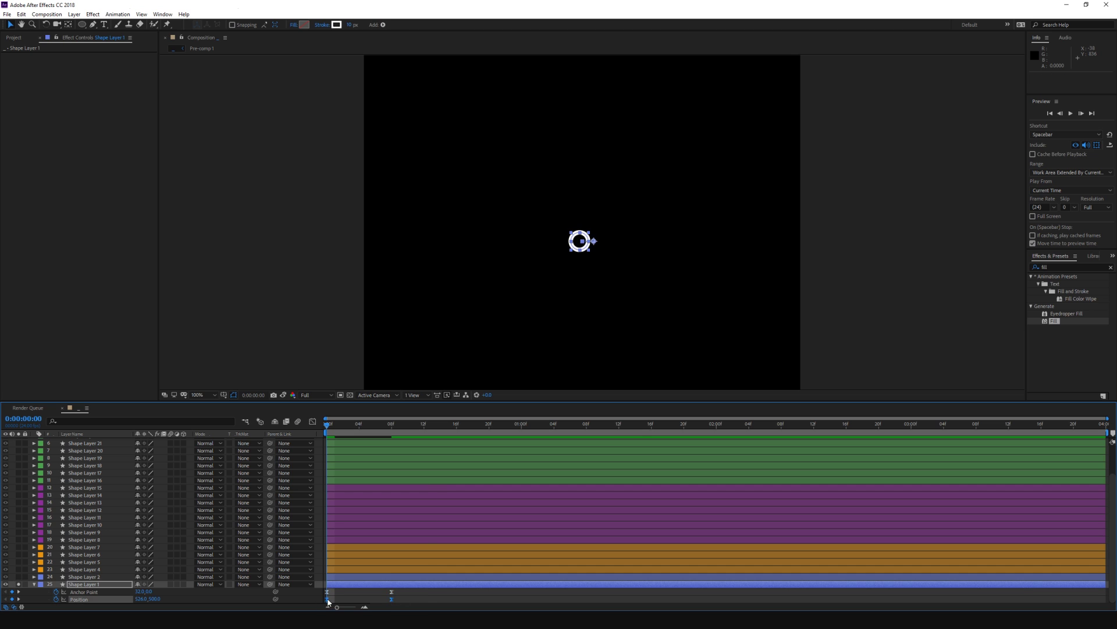
Step: Set the Position keyframes' incoming and outgoing influence to 100%
right_click(327, 599)
click(365, 582)
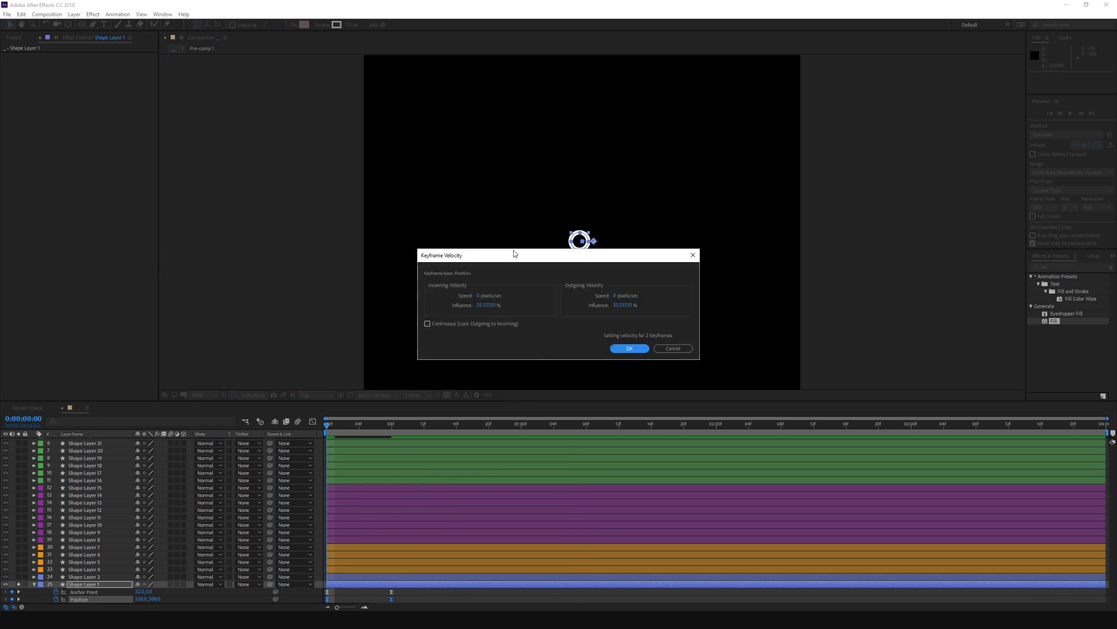
text(100)
key(Tab)
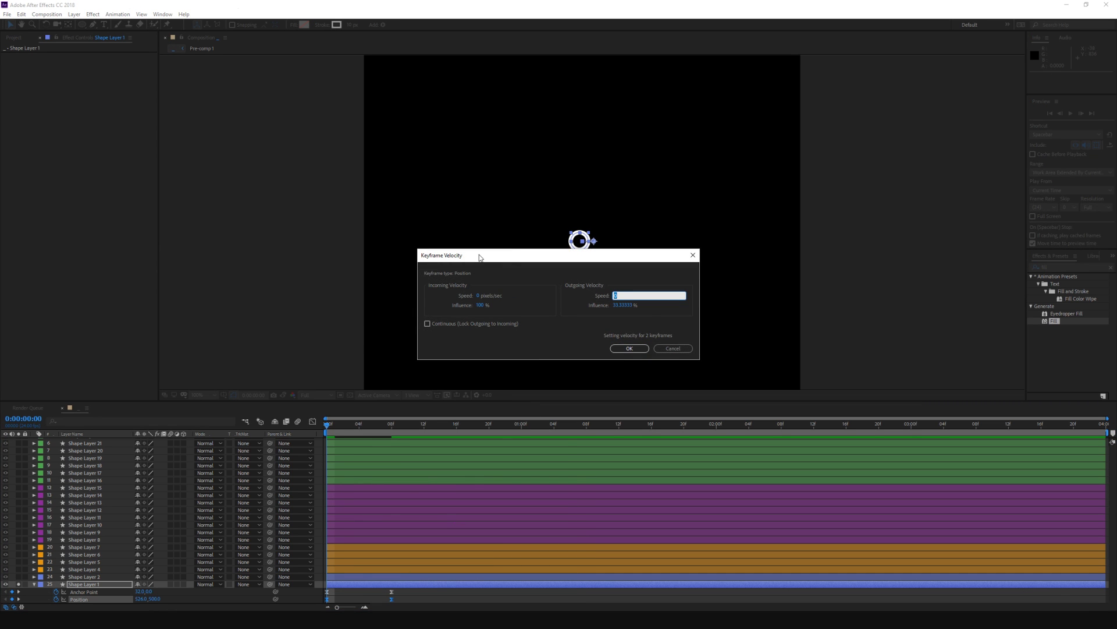
key(Tab)
text(100)
key(Return)
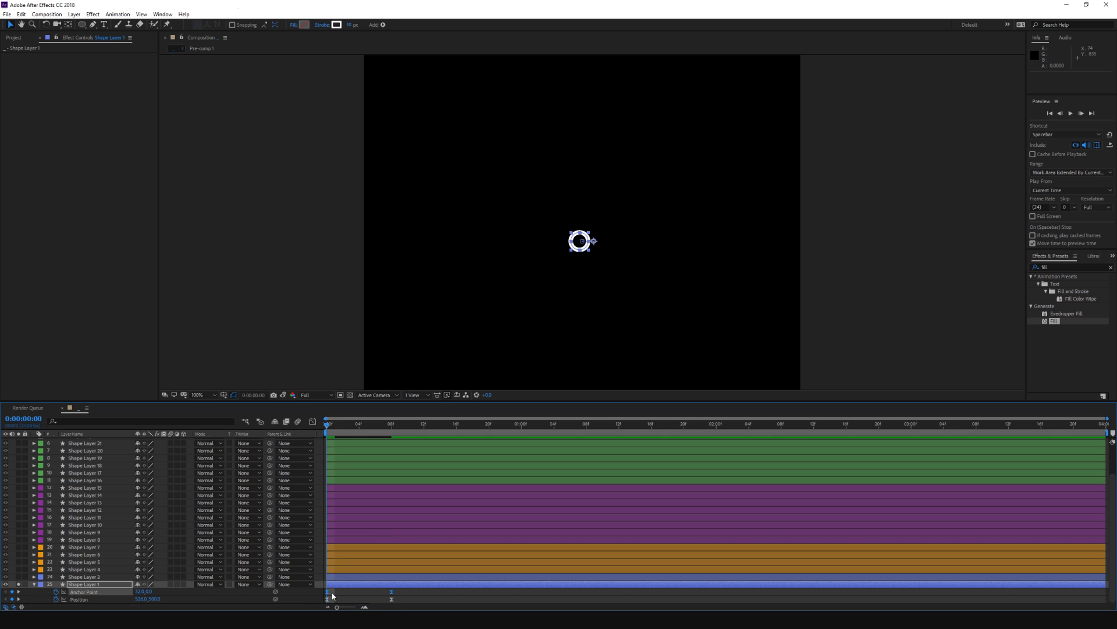
Step: Shift the keyframes three frames later and preview the slide-out up to frame 15
drag(327, 595, 354, 599)
click(352, 588)
key(space)
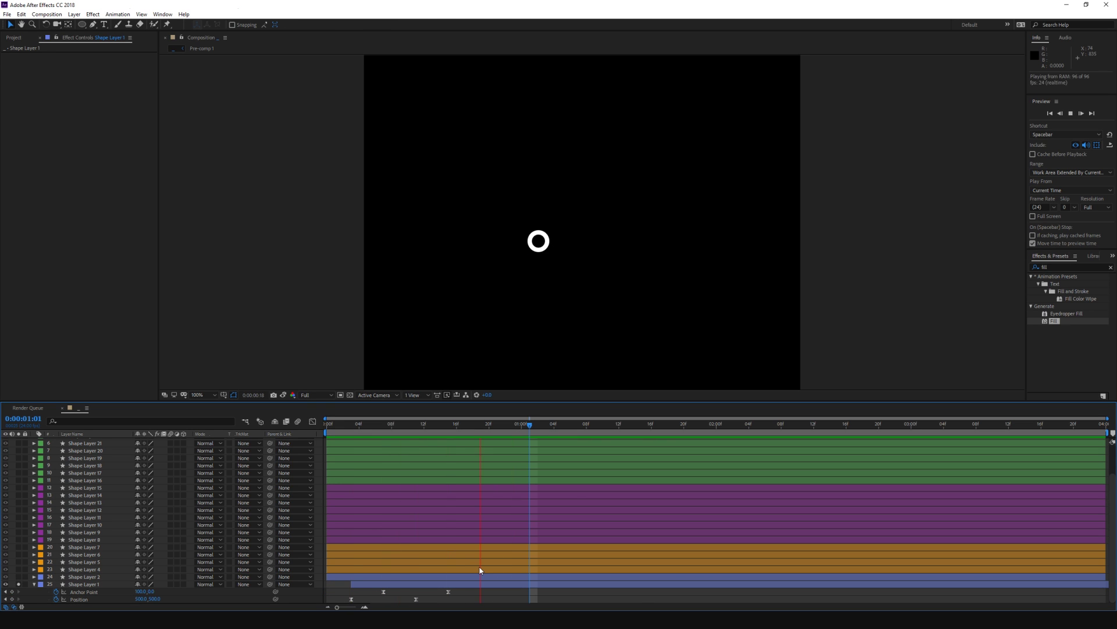
key(space)
drag(357, 425, 449, 442)
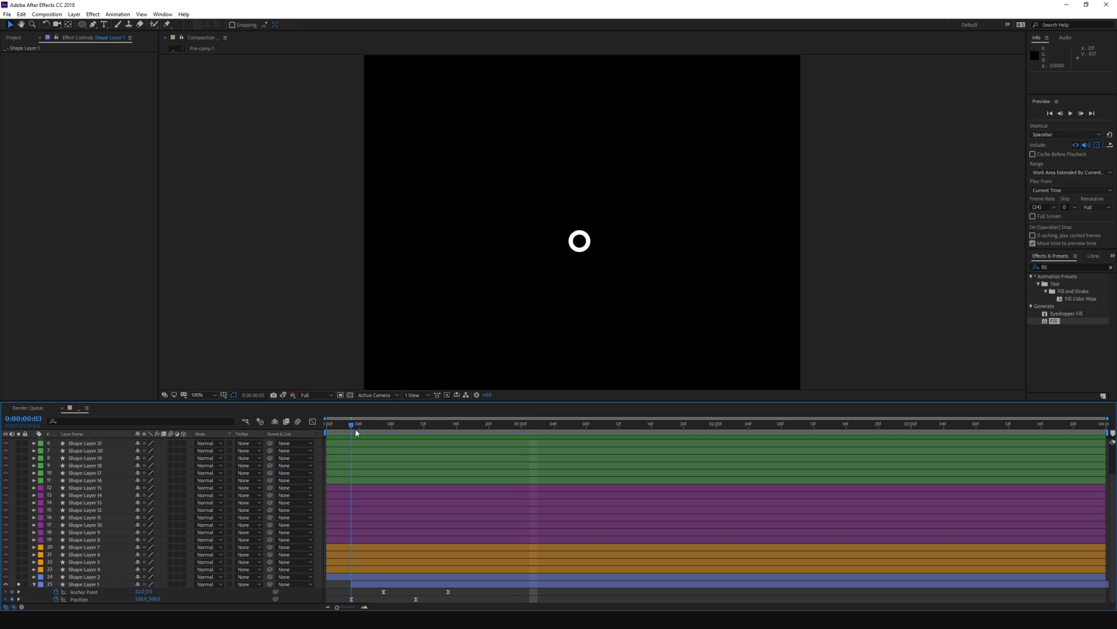
Step: Duplicate the circle layer and flip it to -100 scale, then undo and remove the copy
click(81, 587)
key(ctrl+d)
key(r)
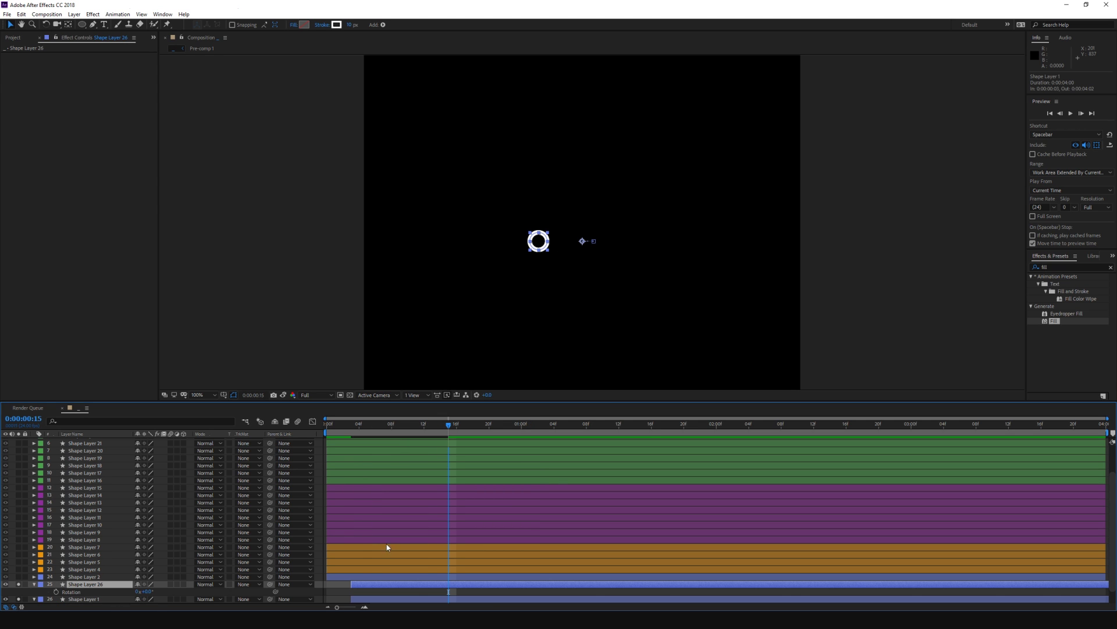
key(s)
scroll(349, 518, down, 1)
click(149, 576)
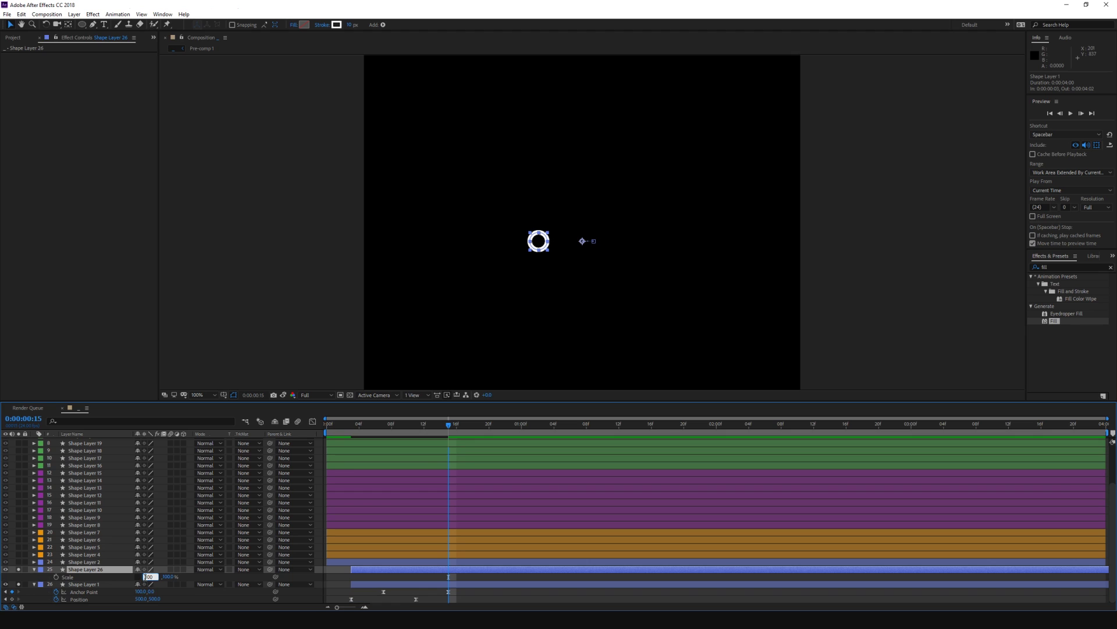
text(-100)
key(Return)
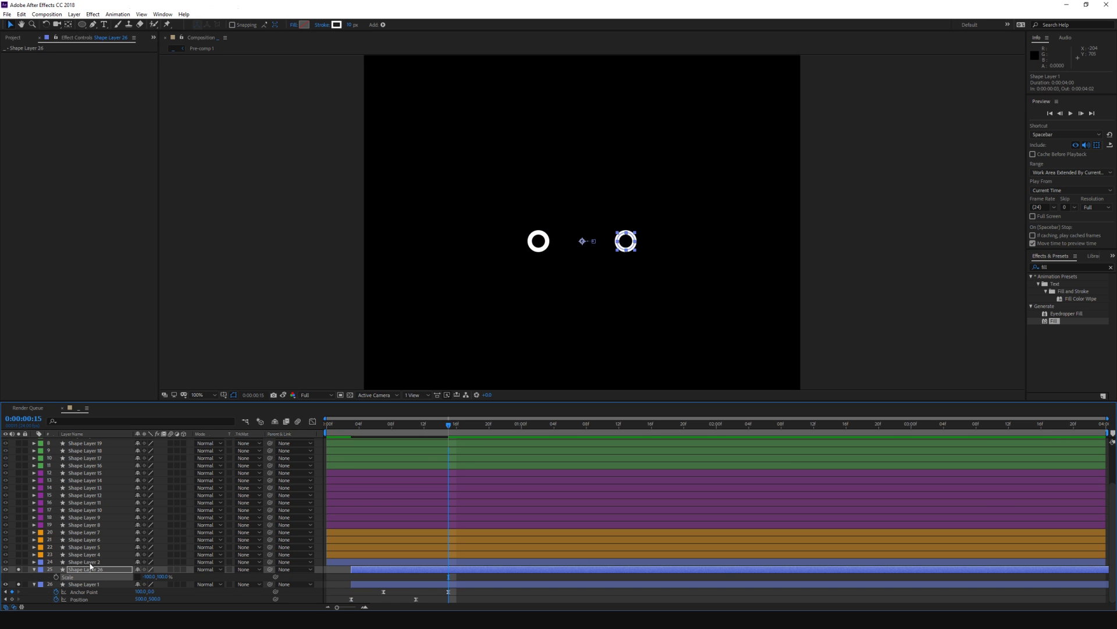
click(91, 564)
key(Delete)
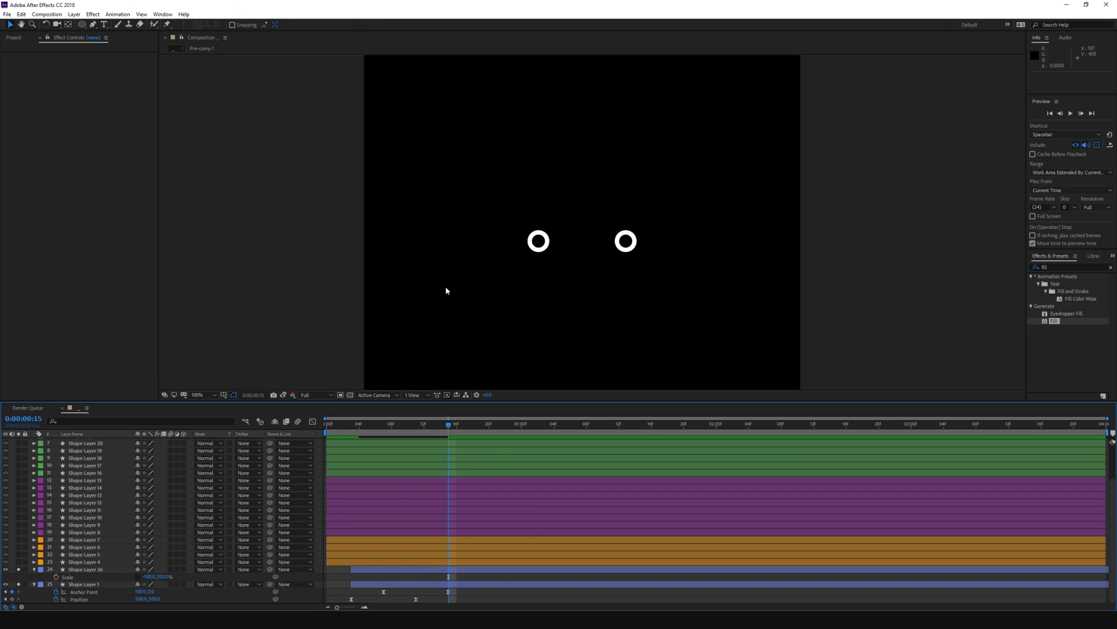
key(ctrl+z)
key(ctrl+z)
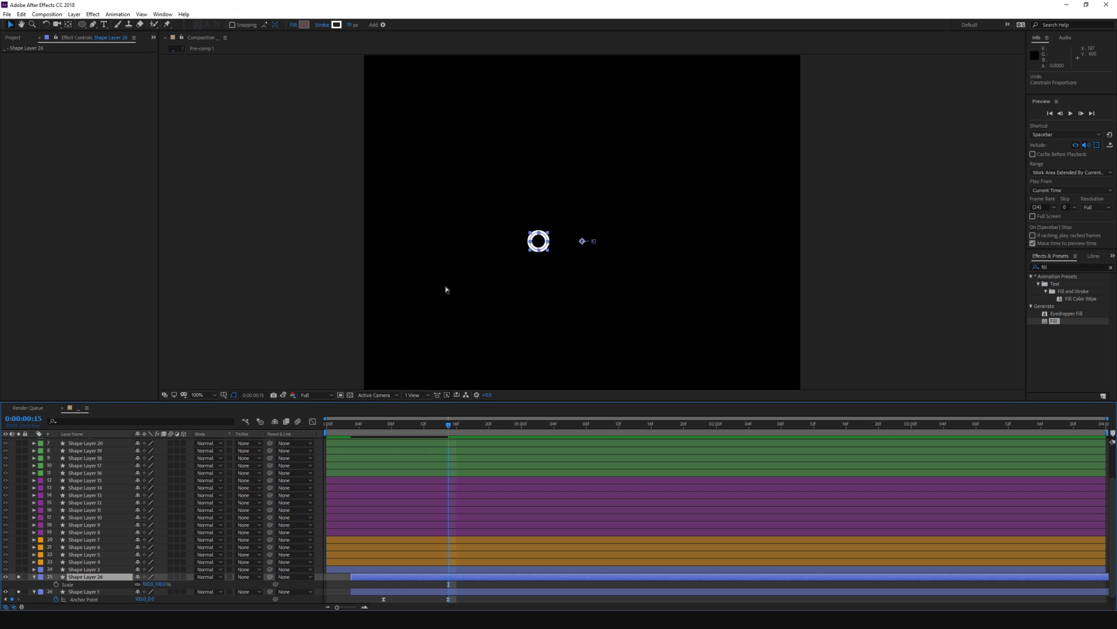
key(Delete)
Step: Parent Shape Layer 1 to a new null mirrored at -100 scale, then delete the null
click(77, 586)
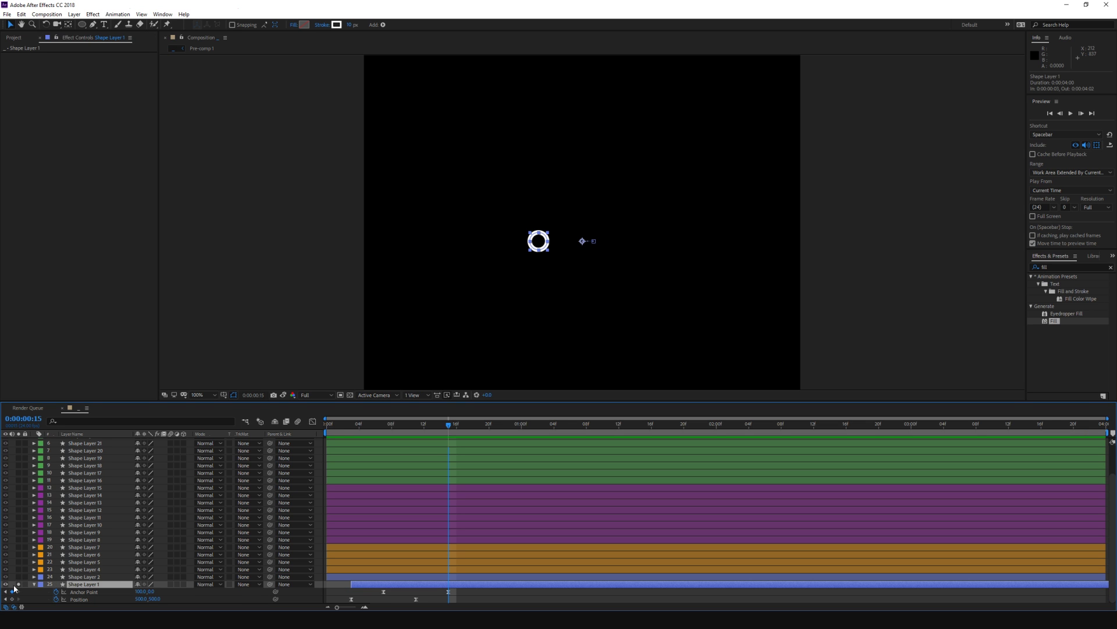
right_click(77, 585)
mouse_move(35, 486)
click(168, 539)
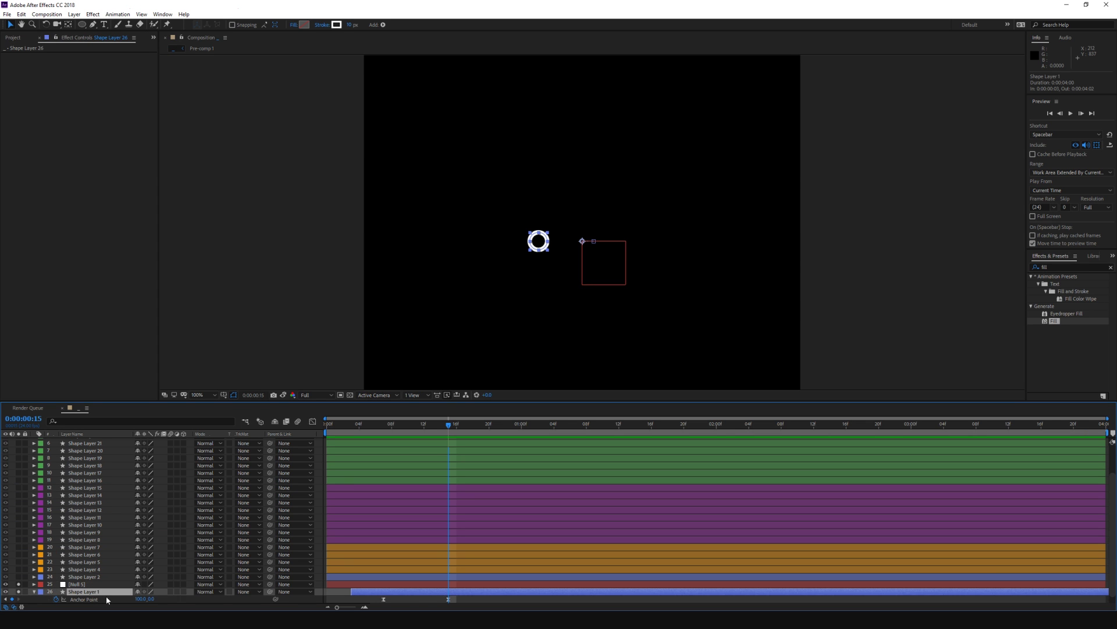
drag(269, 599, 220, 589)
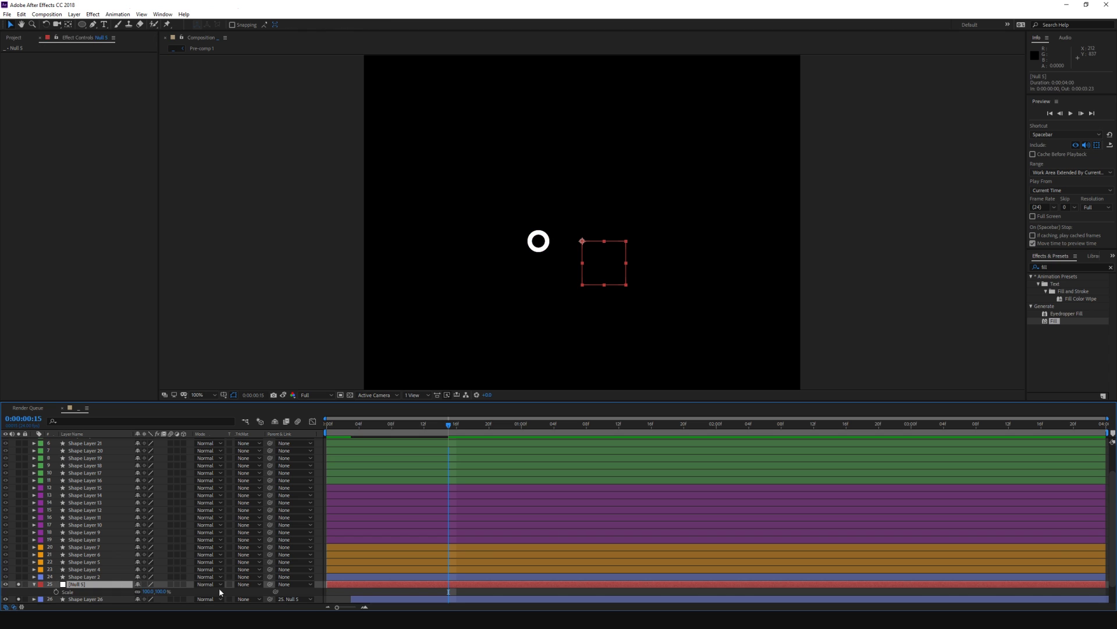
click(148, 591)
text(-100)
key(Return)
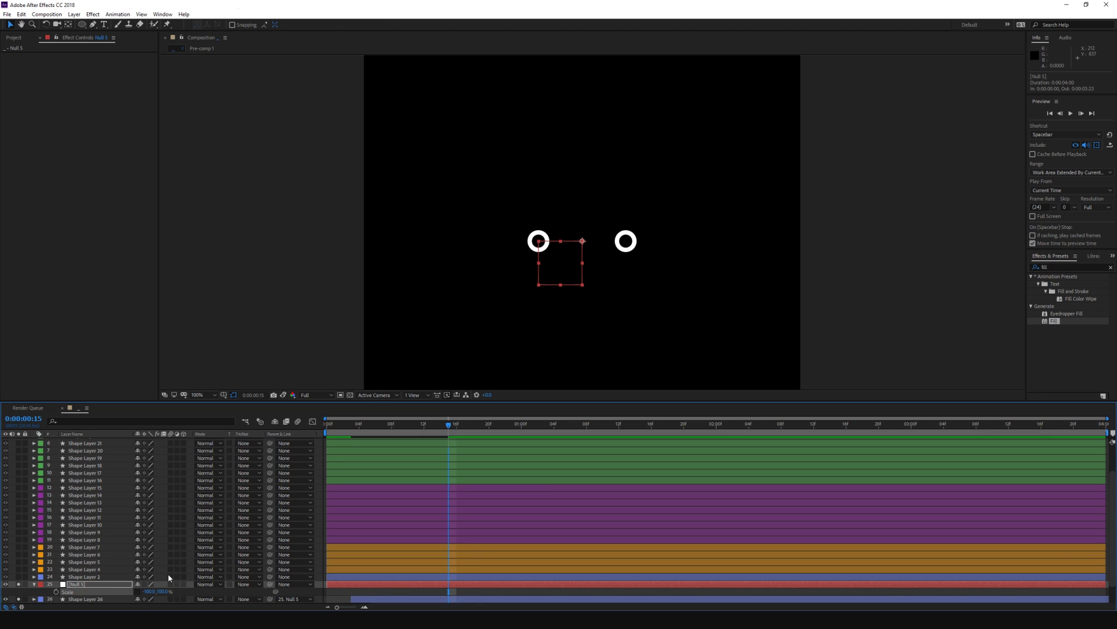
drag(442, 429, 342, 429)
scroll(428, 453, down, 2)
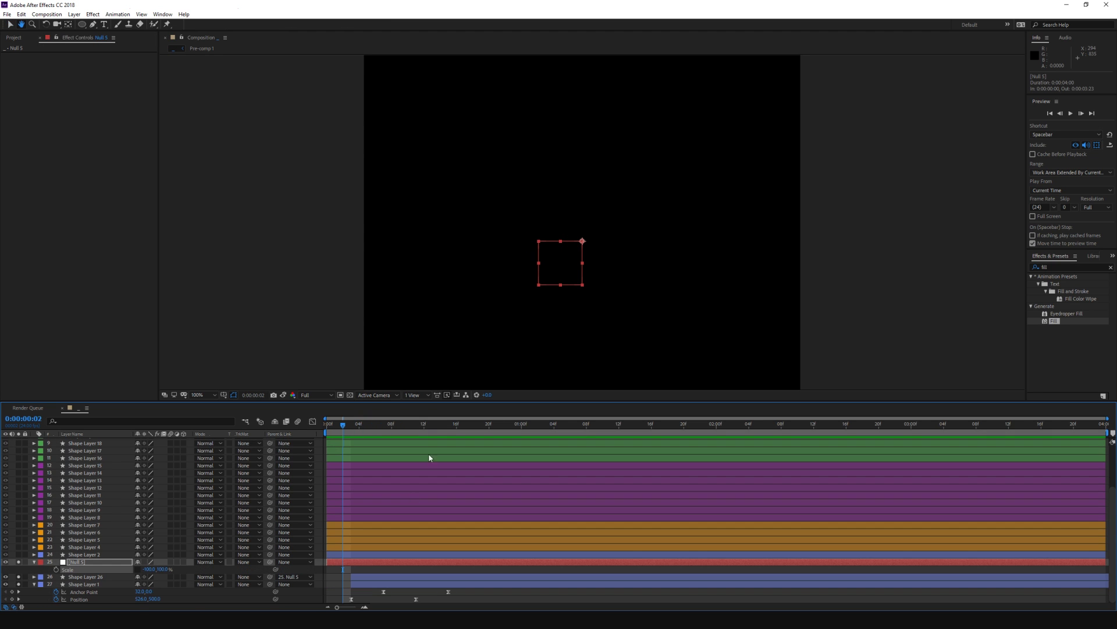
key(Delete)
Step: Nudge the two circles' Position keyframes to 469 and 531, then preview
click(354, 423)
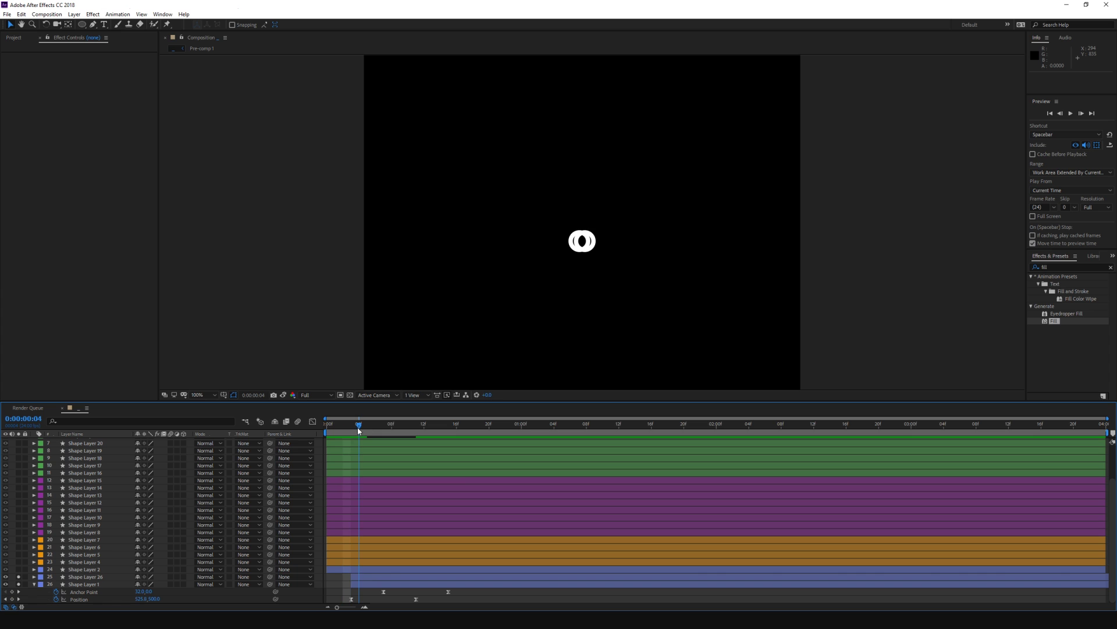
click(362, 577)
shift+click(397, 583)
key(p)
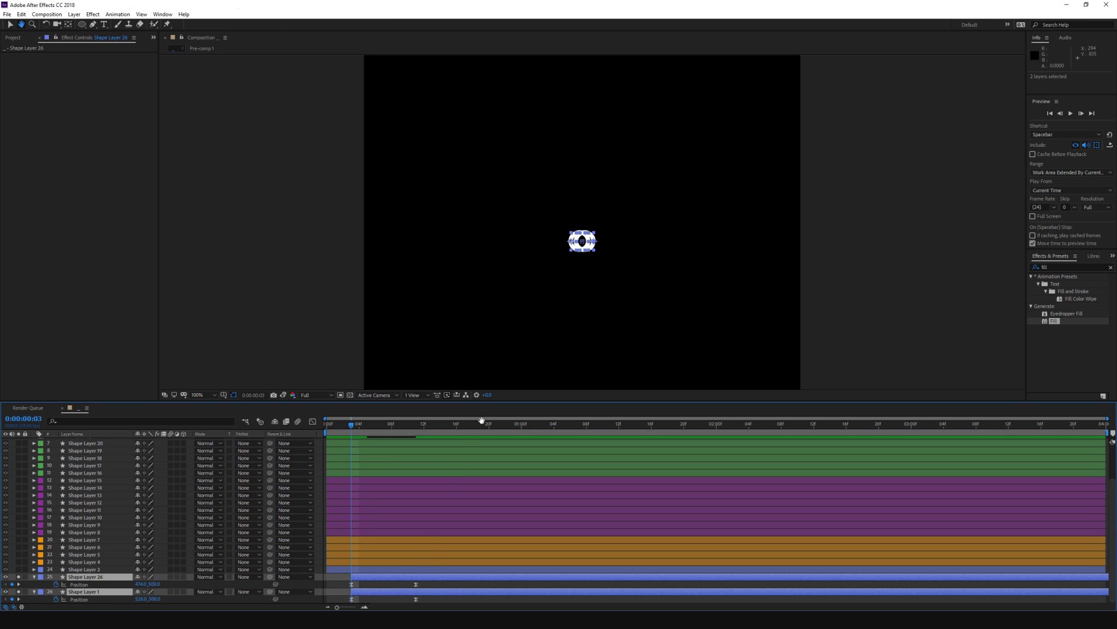
click(352, 584)
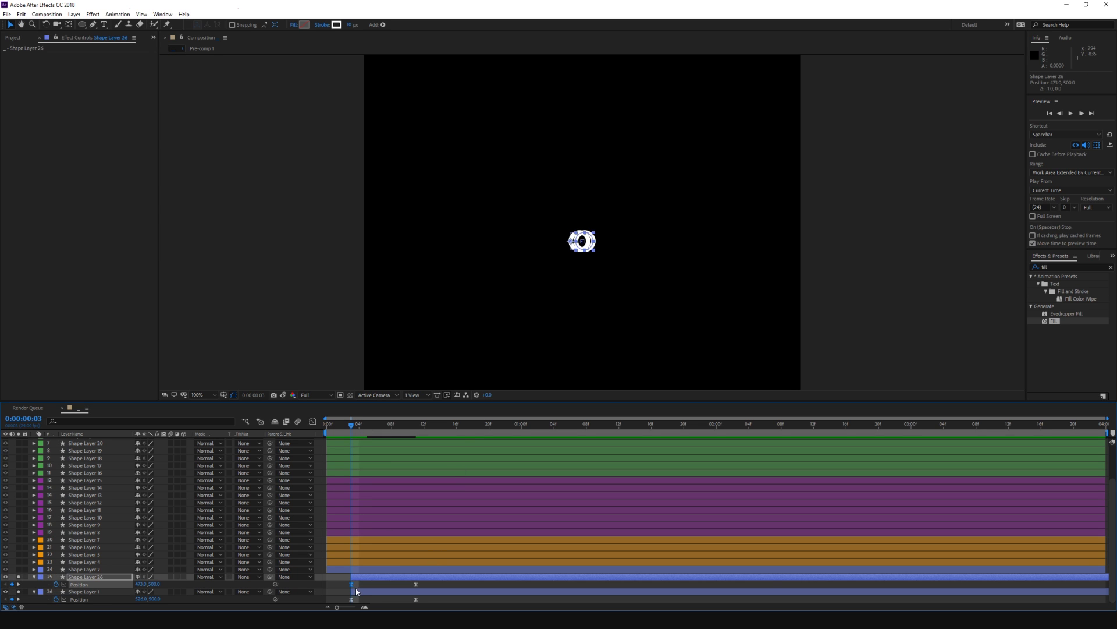
key(Left)
key(Left)
key(Left)
click(352, 600)
key(Right)
key(Right)
key(Right)
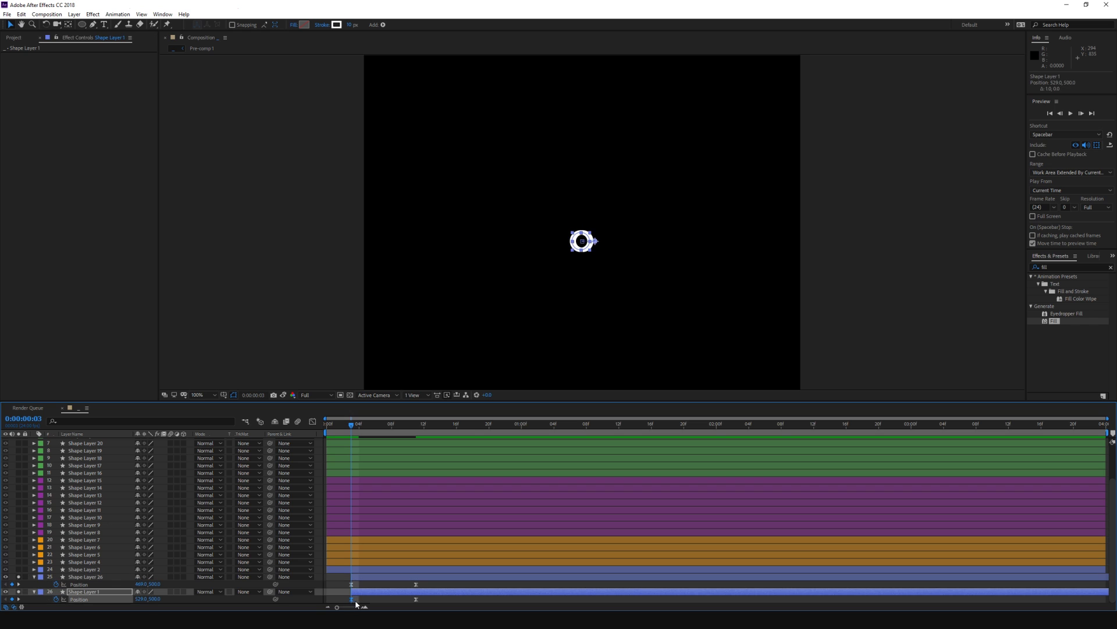
key(Right)
key(Right)
key(ctrl+shift+a)
key(space)
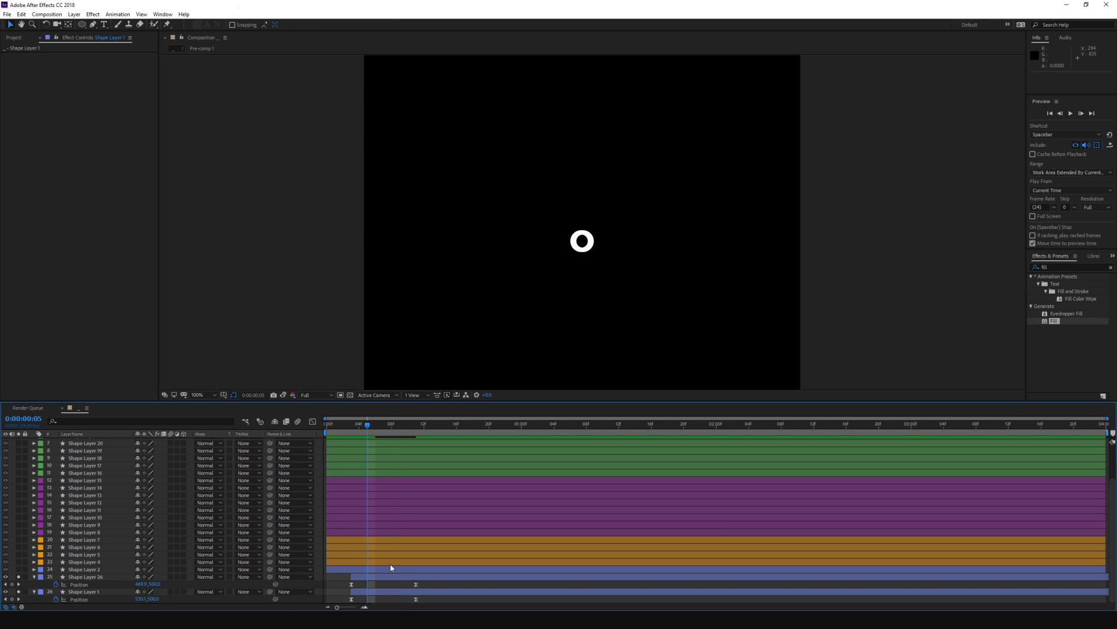
Step: Trim both circle layers to start at frame 8 and preview them splitting apart
click(372, 576)
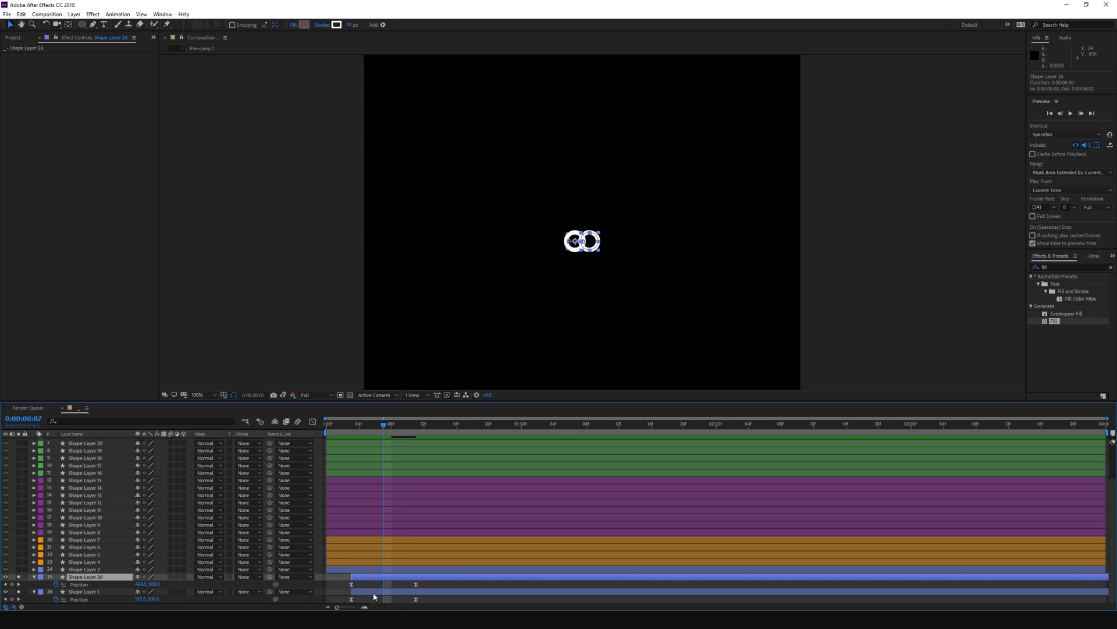
shift+click(371, 591)
key(alt+bracketleft)
key(space)
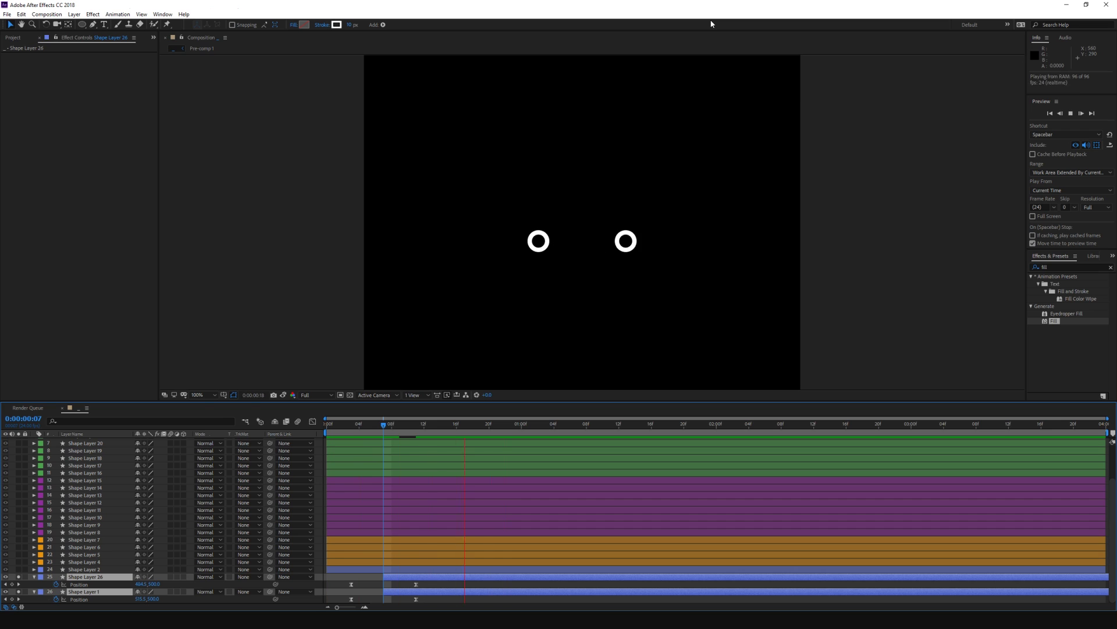
key(space)
click(33, 576)
Step: Solo the big ring layer Shape Layer 4 and trim it to start at frame 10
click(31, 593)
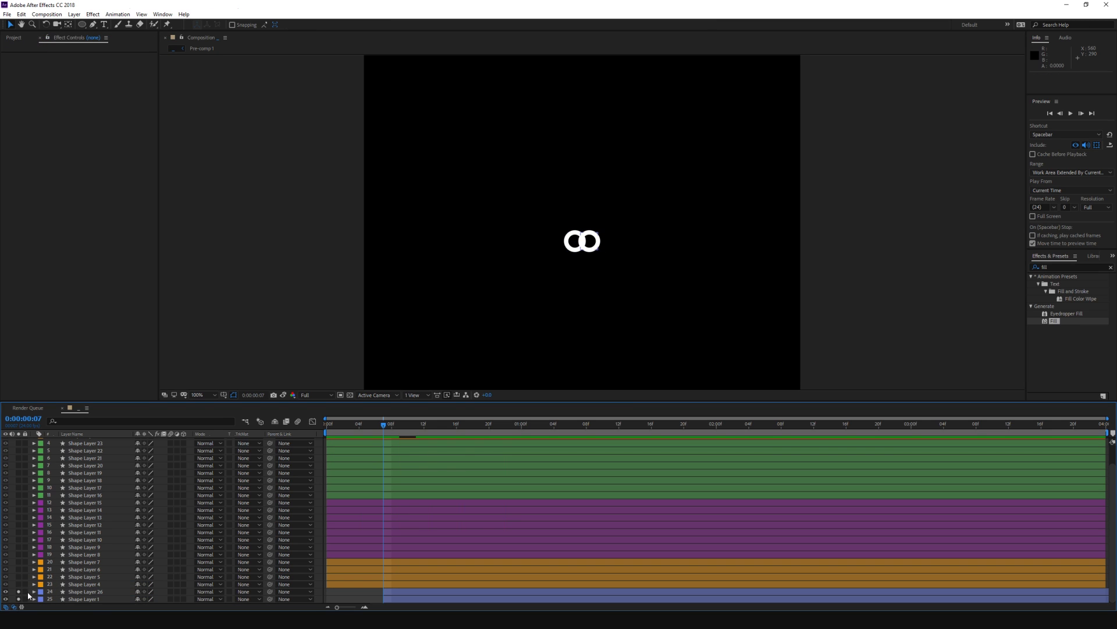
click(19, 590)
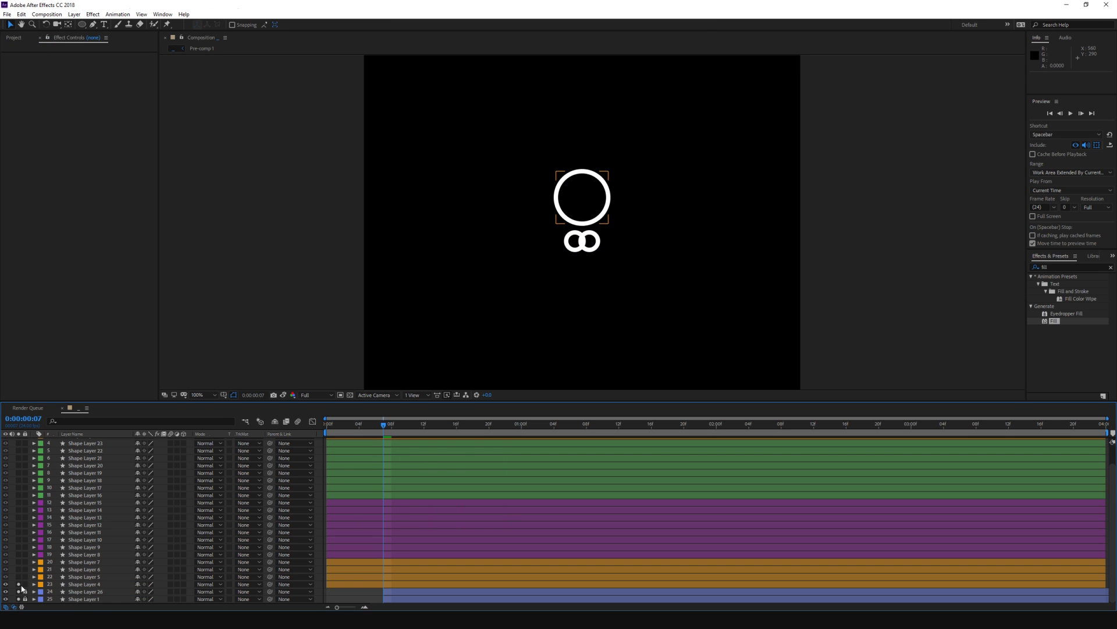
click(19, 576)
click(19, 578)
click(85, 584)
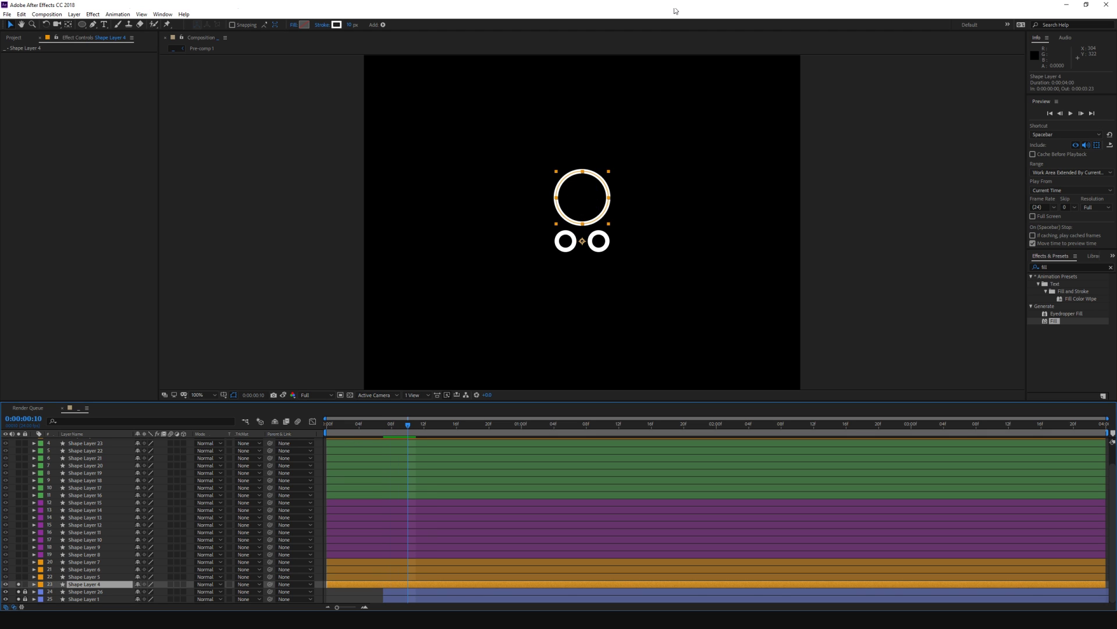
key(alt+bracketleft)
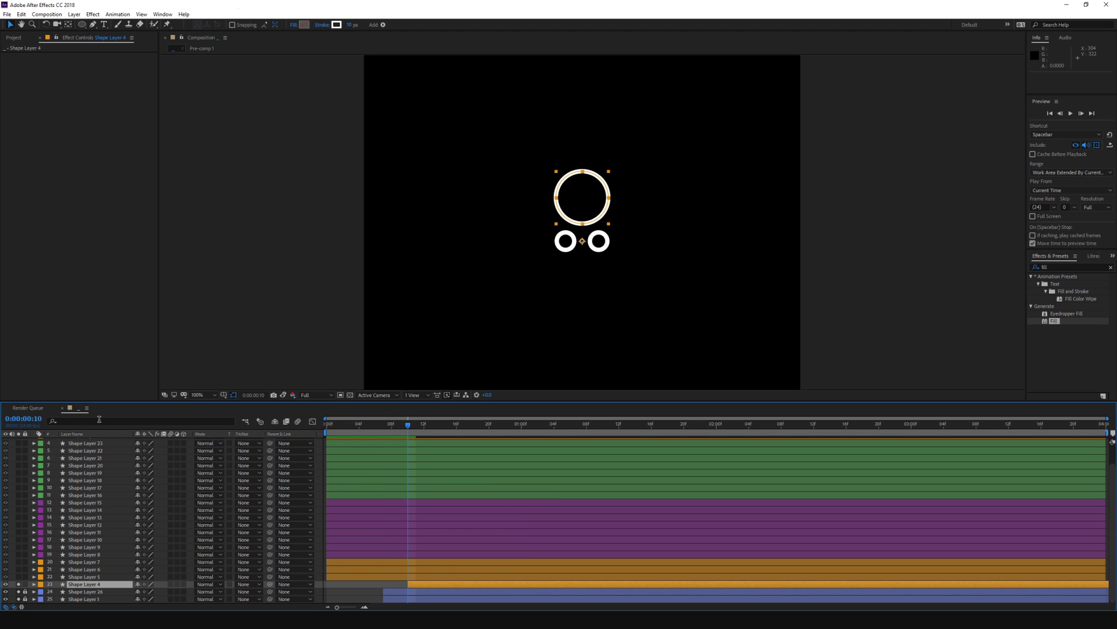
Step: Keyframe the ring's position at frames 10 and 20, dropping from 500,390 to 500,500
key(alt+shift+p)
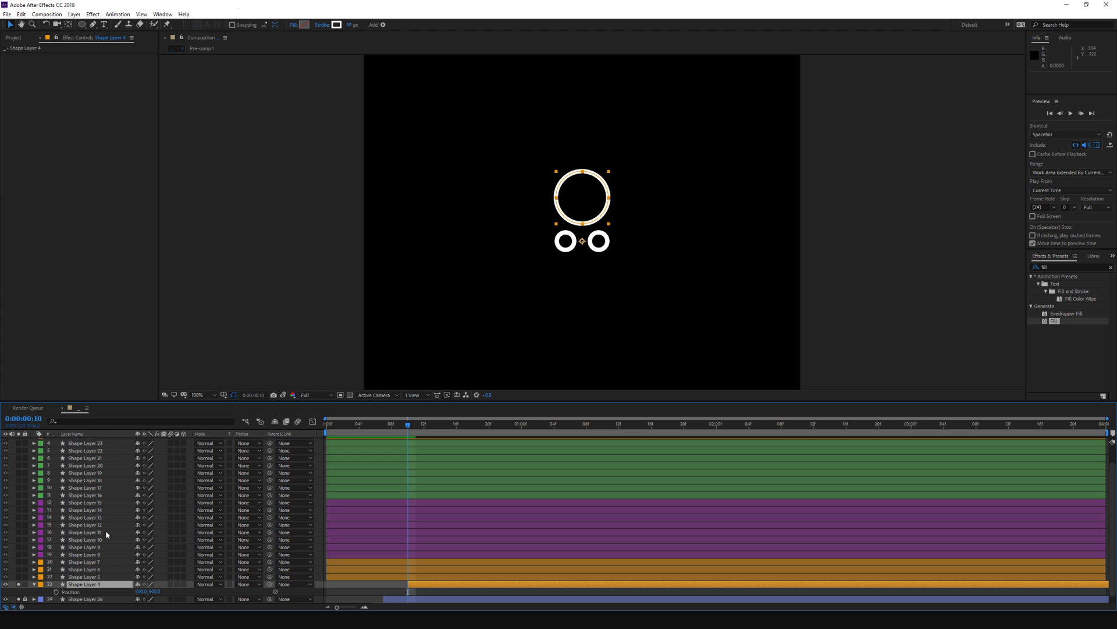
key(shift+Page_Down)
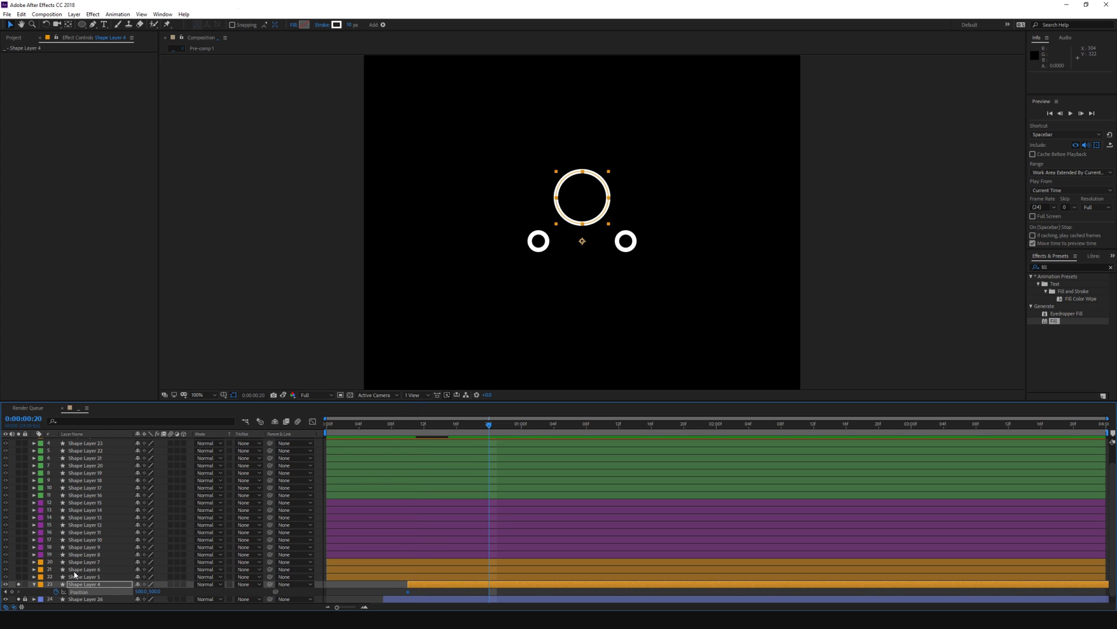
key(Up)
key(Down)
key(Page_Up)
key(Page_Up)
key(Page_Up)
key(Page_Up)
key(Page_Up)
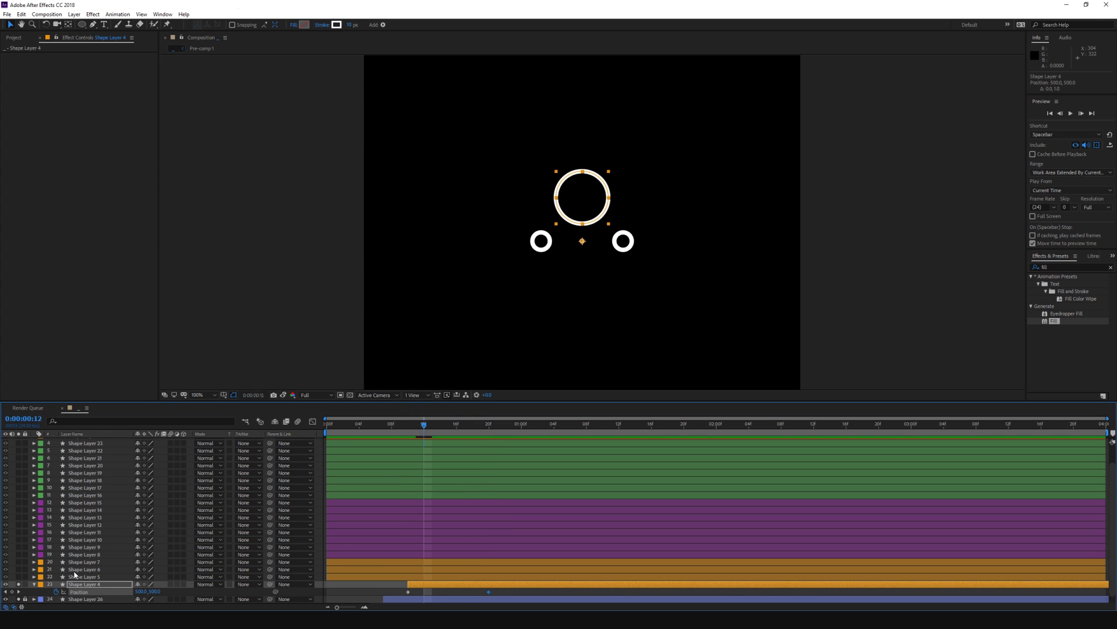
key(Page_Up)
key(Page_Up)
key(shift+Up)
key(shift+Up)
key(shift+Up)
key(shift+Up)
key(shift+Up)
key(shift+Up)
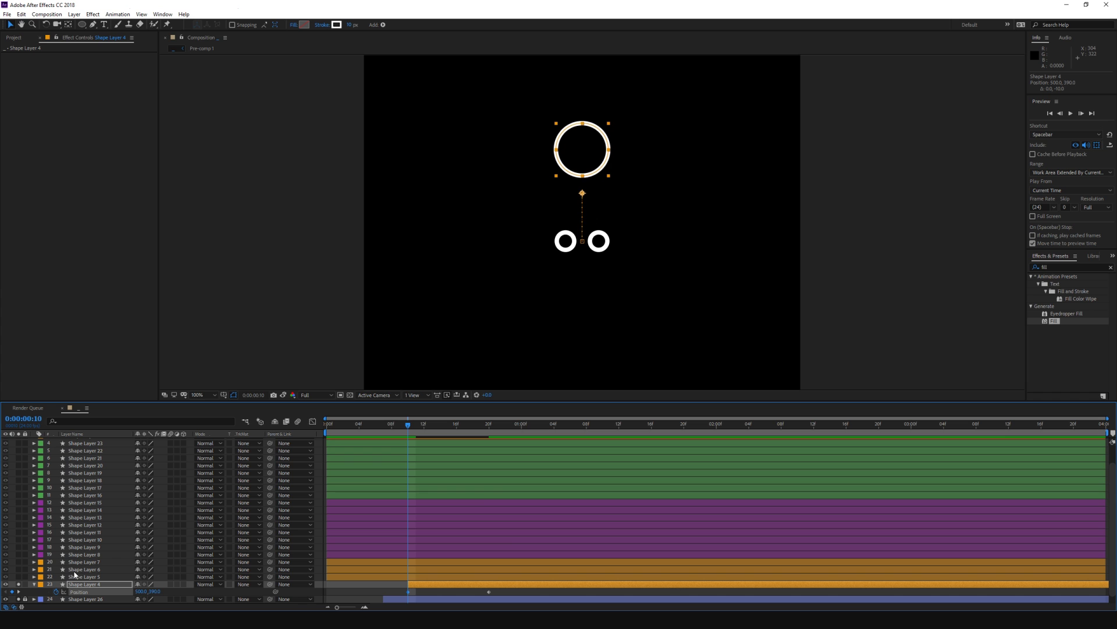
Step: Keyframe the ring's size from 40 at frame 10 to full by frame 20, with Easy Ease
key(ctrl+f)
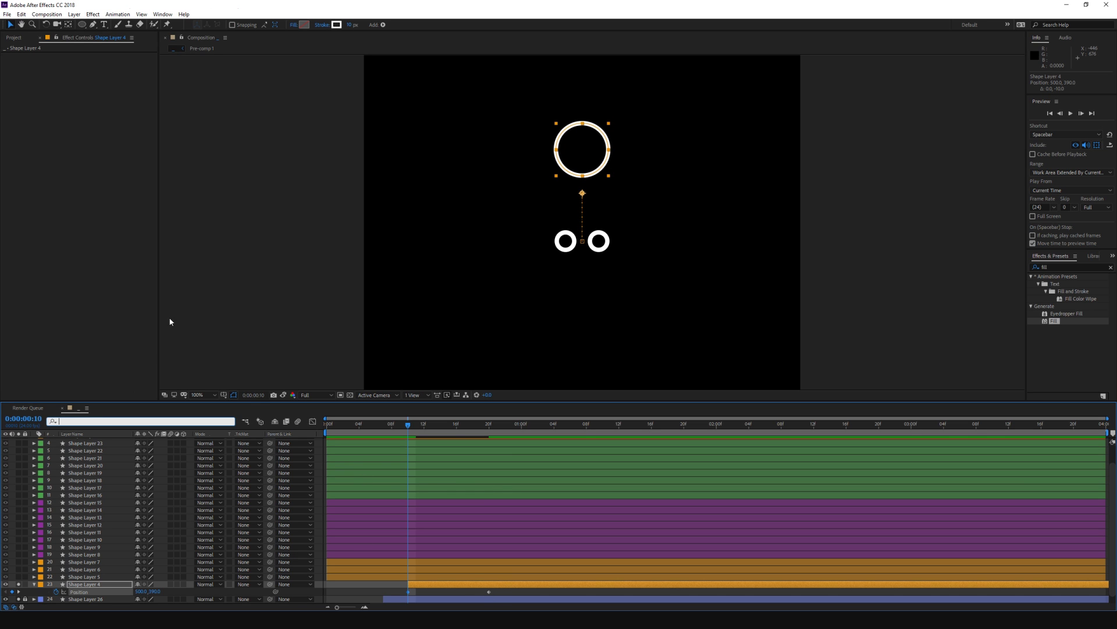
text(path)
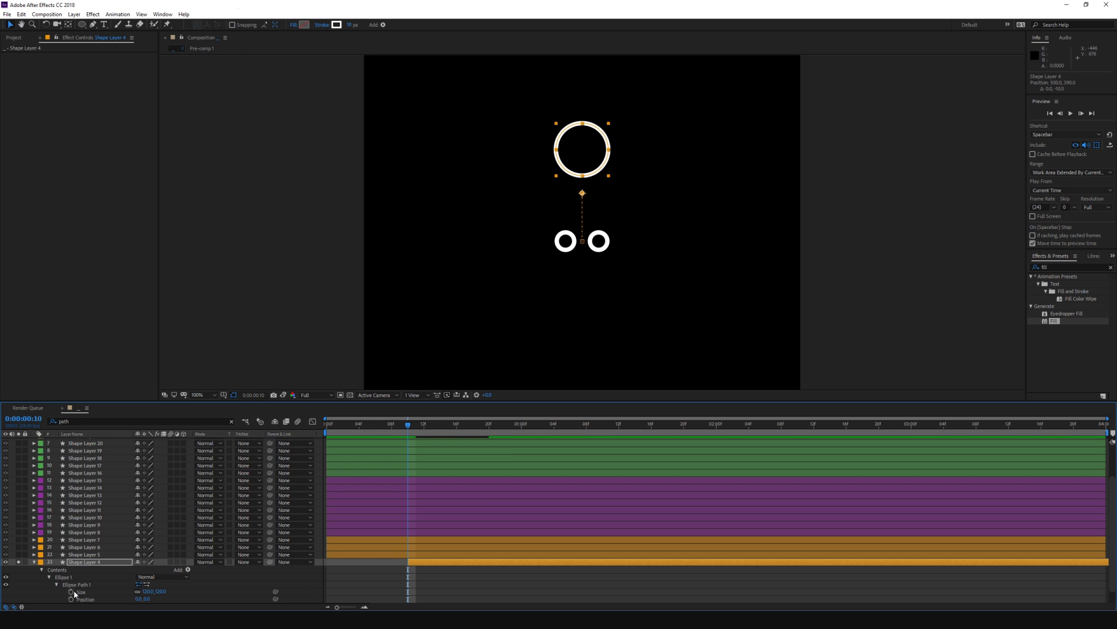
key(u)
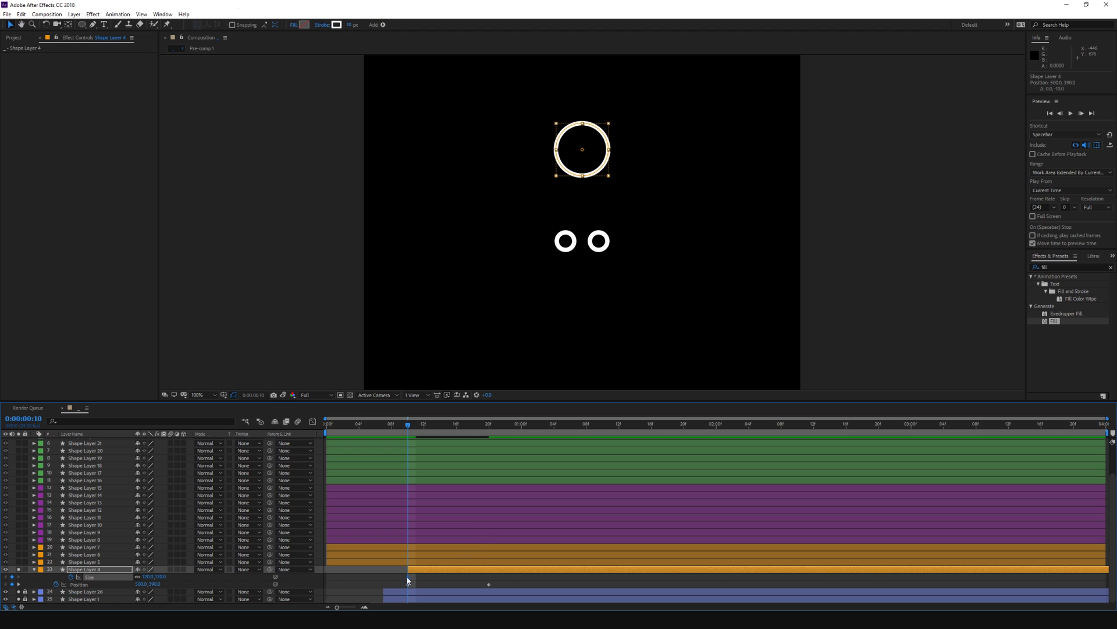
drag(408, 579, 491, 582)
text(0)
key(Return)
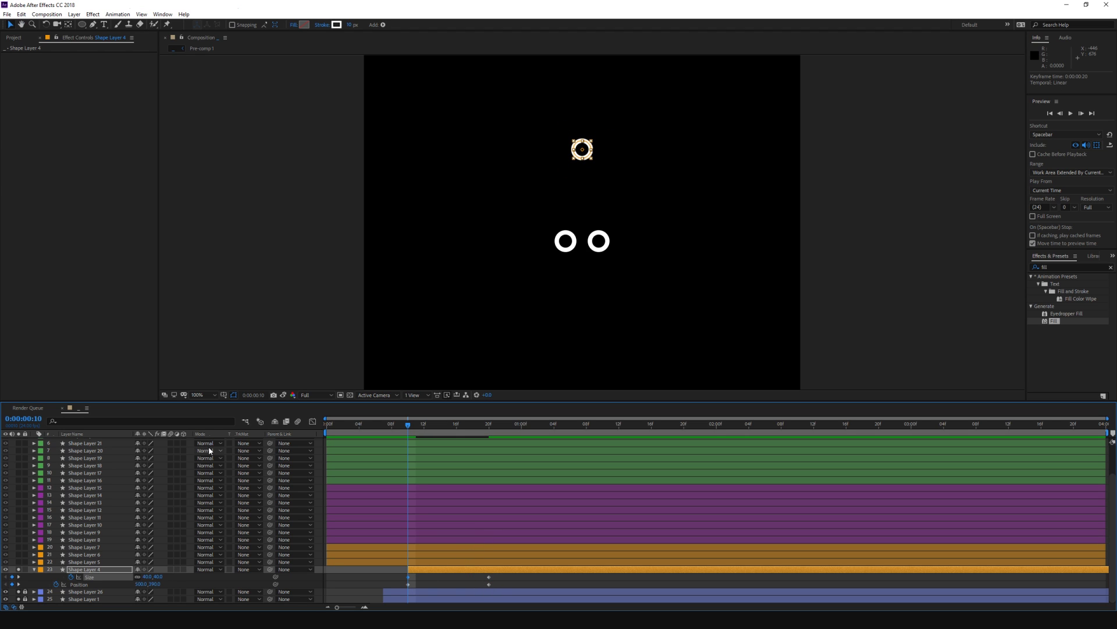
drag(498, 574, 456, 586)
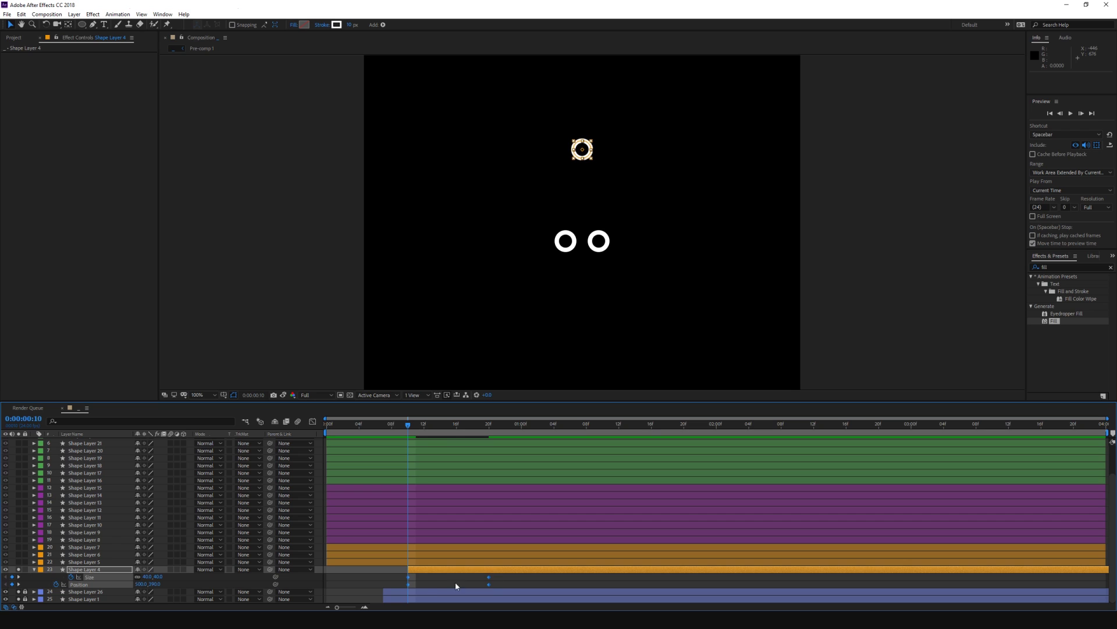
key(F9)
click(522, 577)
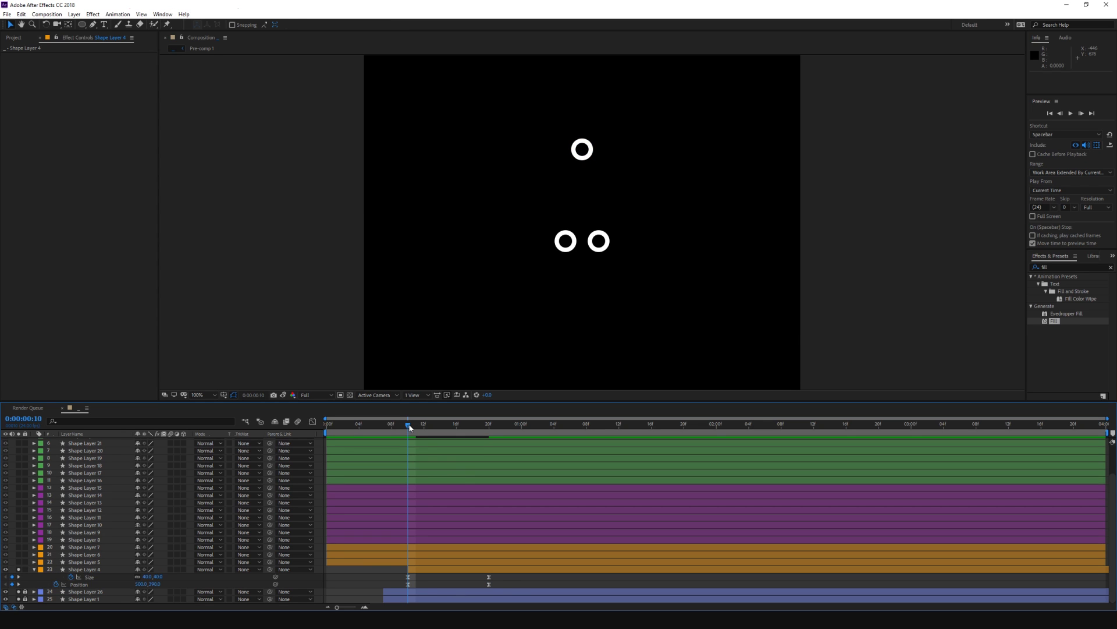
drag(404, 429, 489, 431)
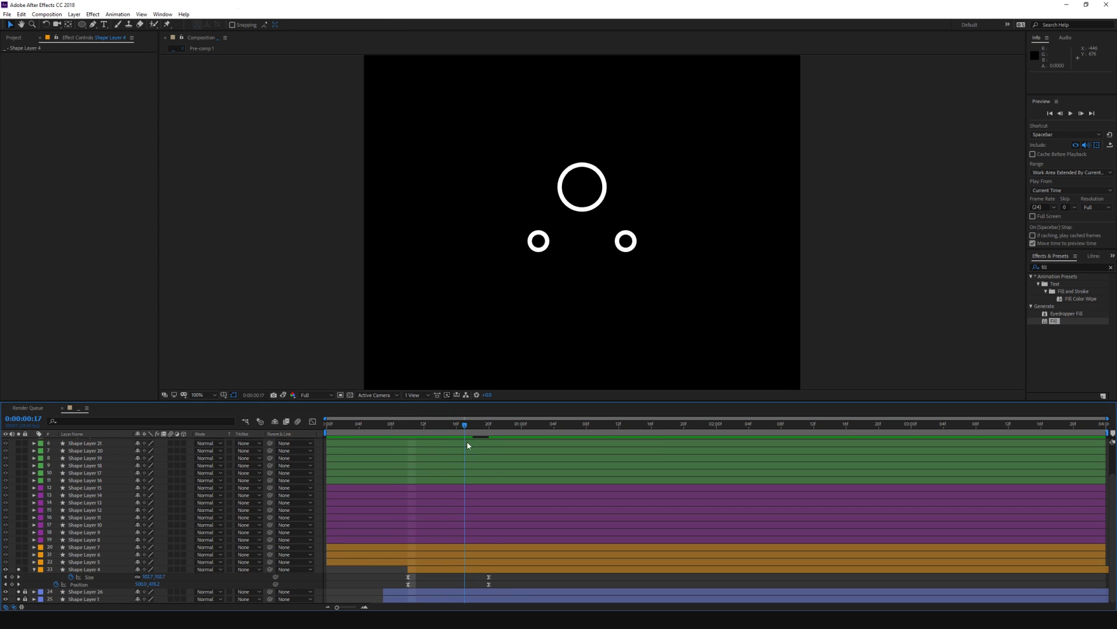
drag(482, 577, 396, 580)
Step: Set the ring's size keyframes to 90% influence
right_click(408, 576)
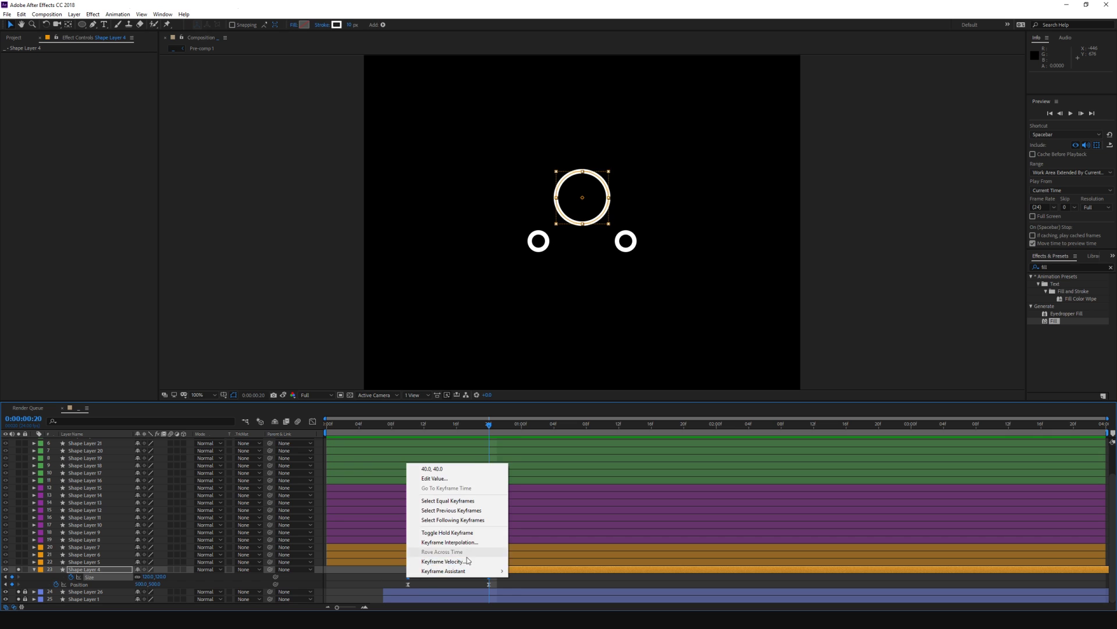
click(433, 556)
key(Tab)
key(Tab)
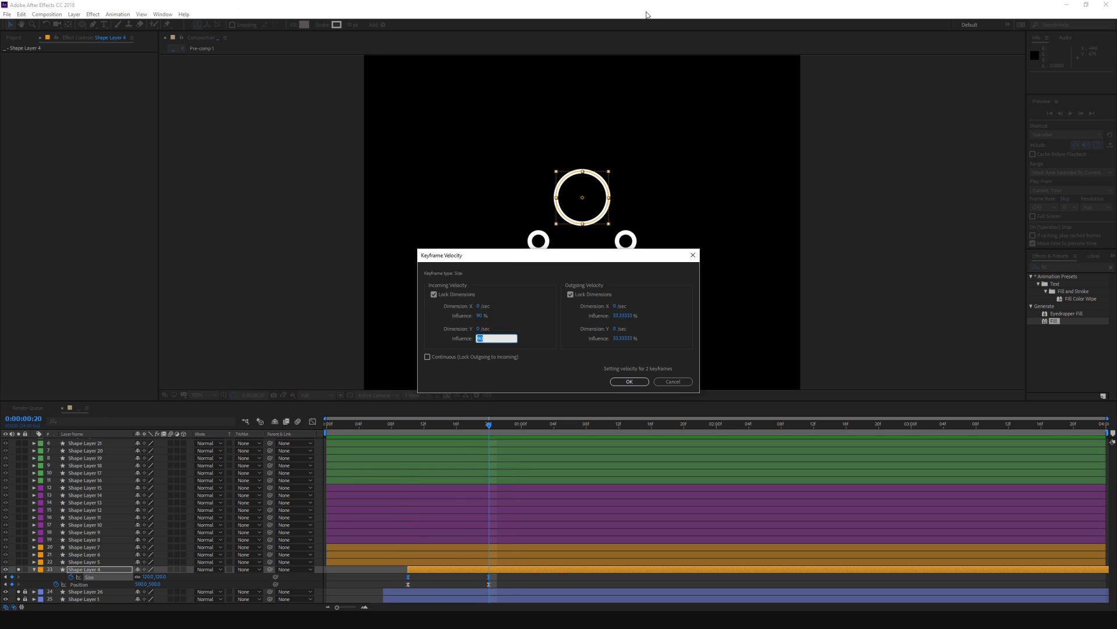
key(Tab)
key(Tab)
key(Tab)
text(90)
key(Return)
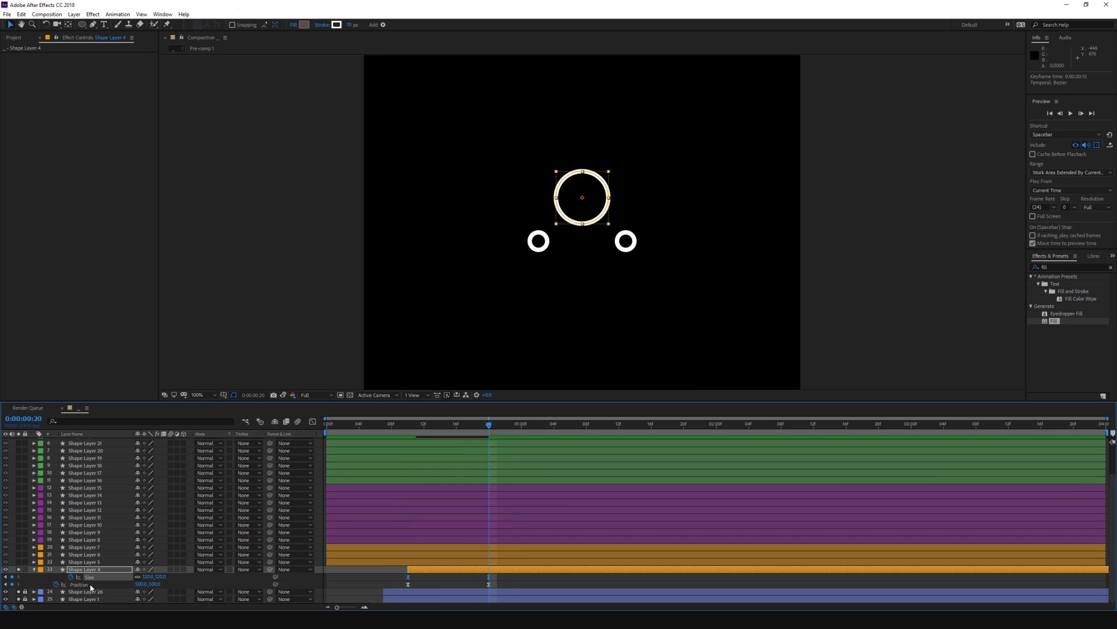
Step: Apply the same 90% influence velocity to the ring's position keyframes
click(90, 585)
right_click(489, 585)
click(557, 562)
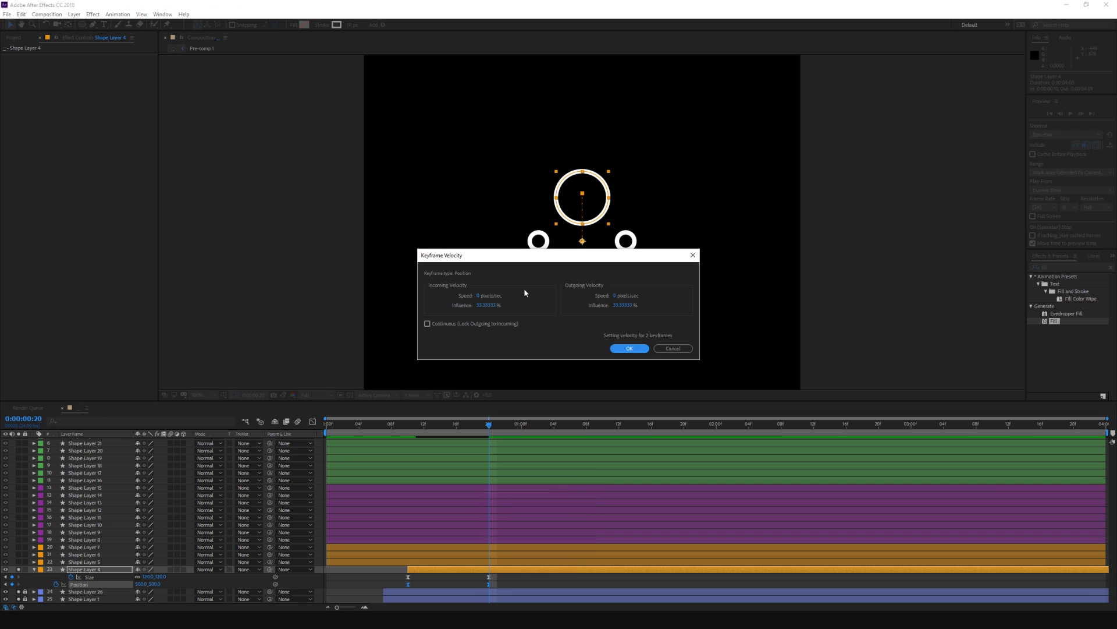
click(630, 348)
Step: Retime the size keyframes and move the ring layer one frame earlier, previewing the result
click(90, 577)
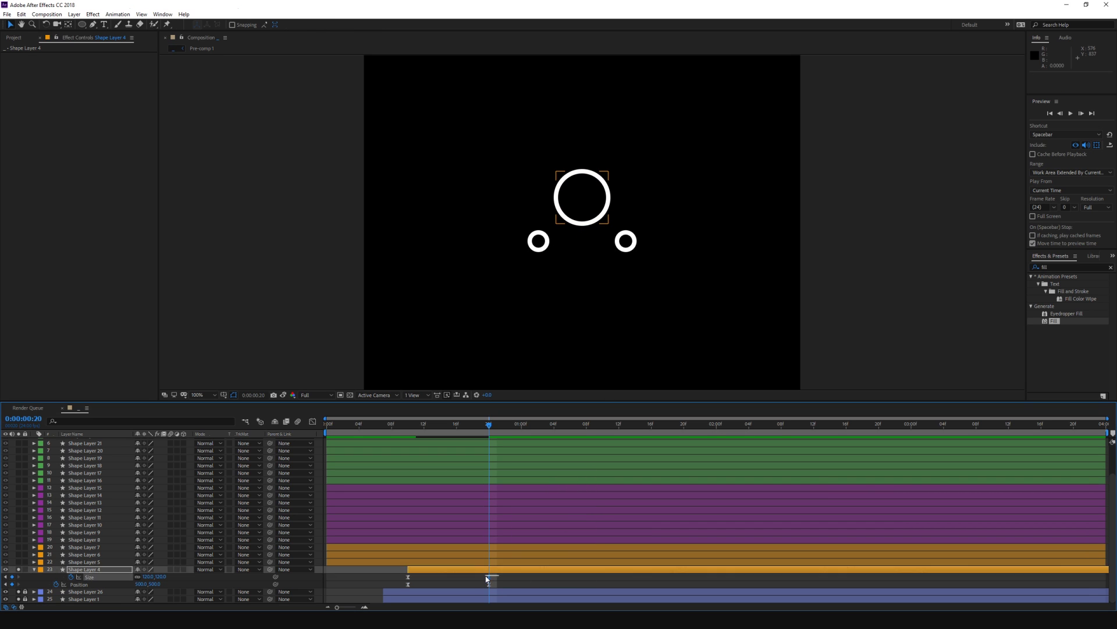
drag(412, 578, 469, 580)
key(space)
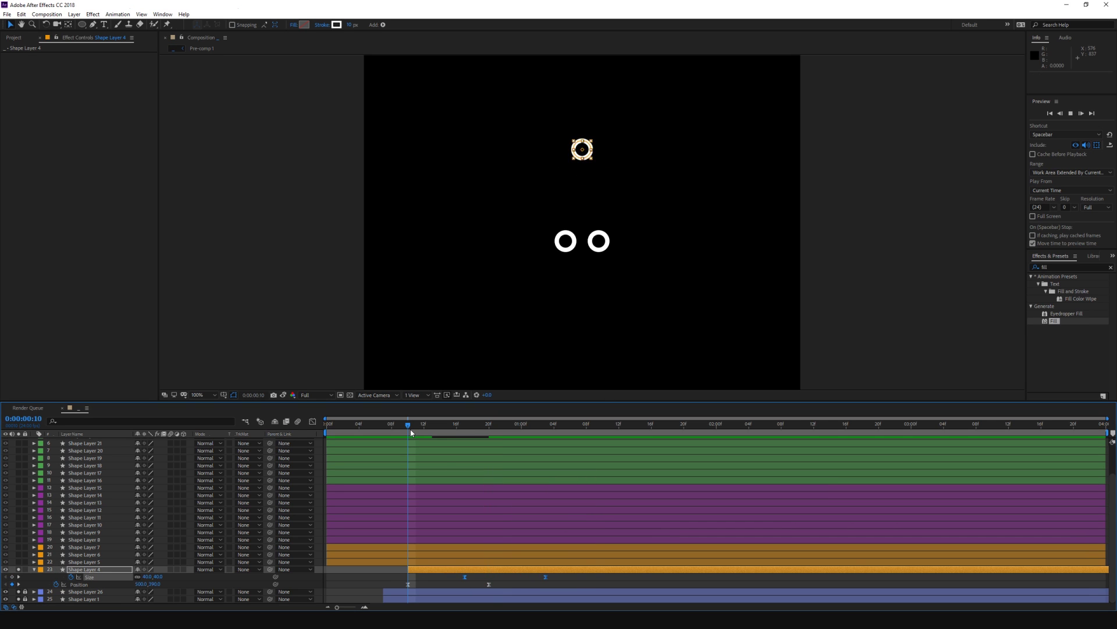
drag(545, 577, 529, 577)
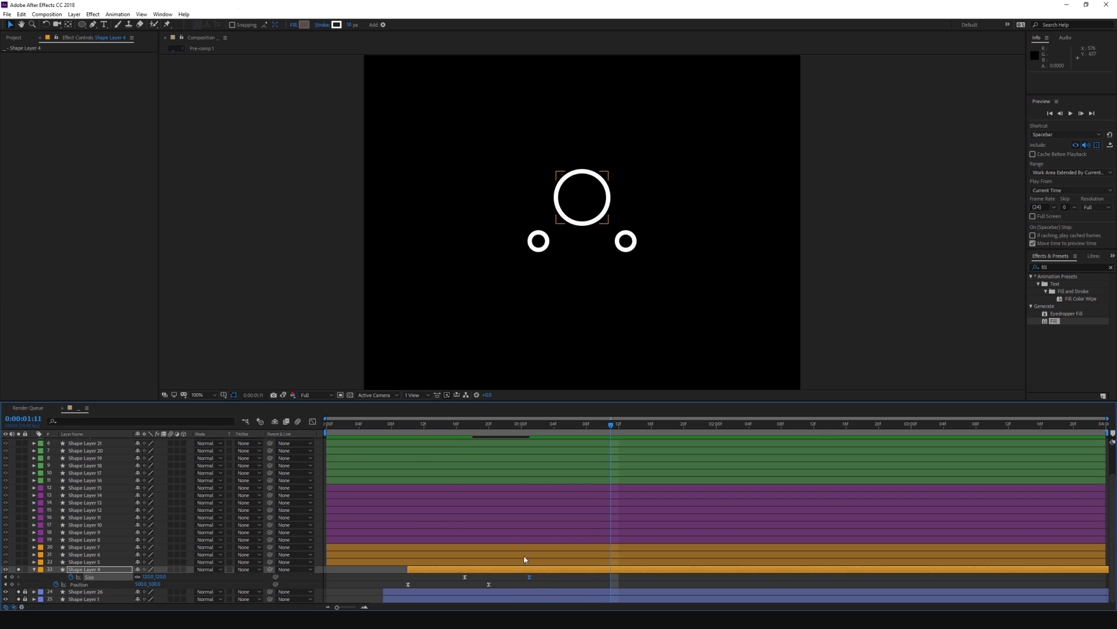
key(space)
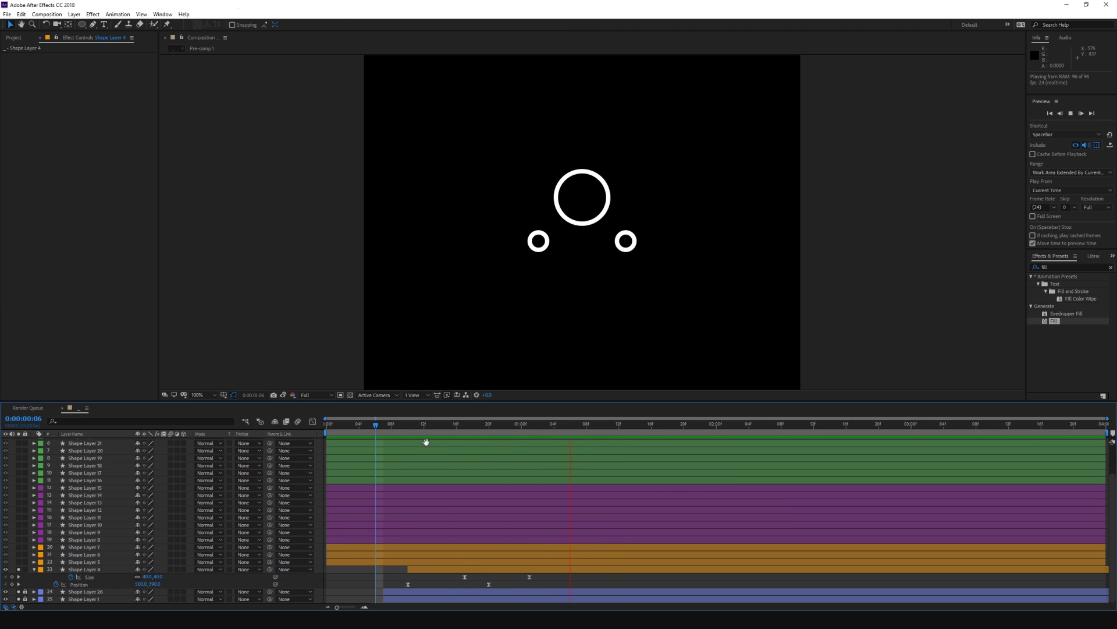
key(space)
drag(430, 572, 422, 572)
key(space)
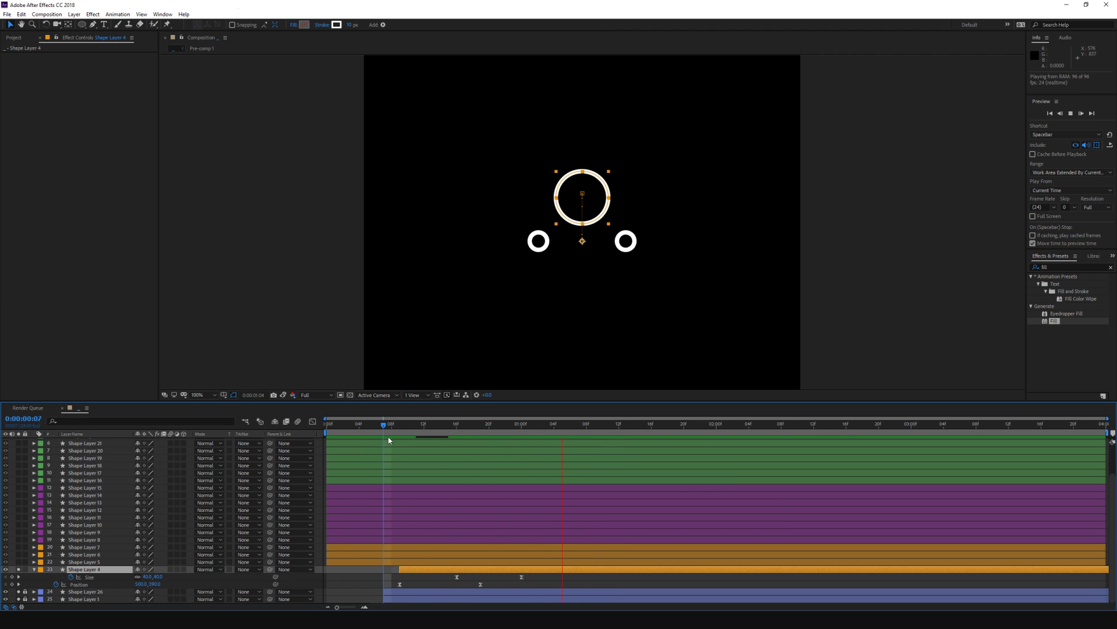
click(341, 584)
key(space)
Step: Nudge the size keyframes one frame earlier and solo the diamond layer Shape Layer 5
click(439, 576)
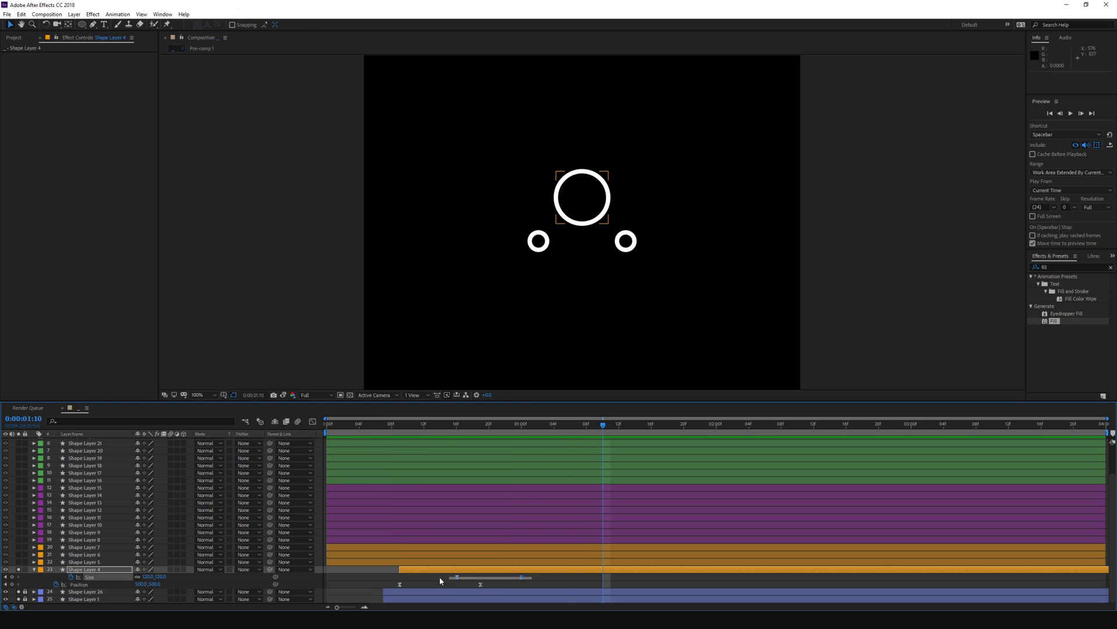
key(alt+Left)
key(F2)
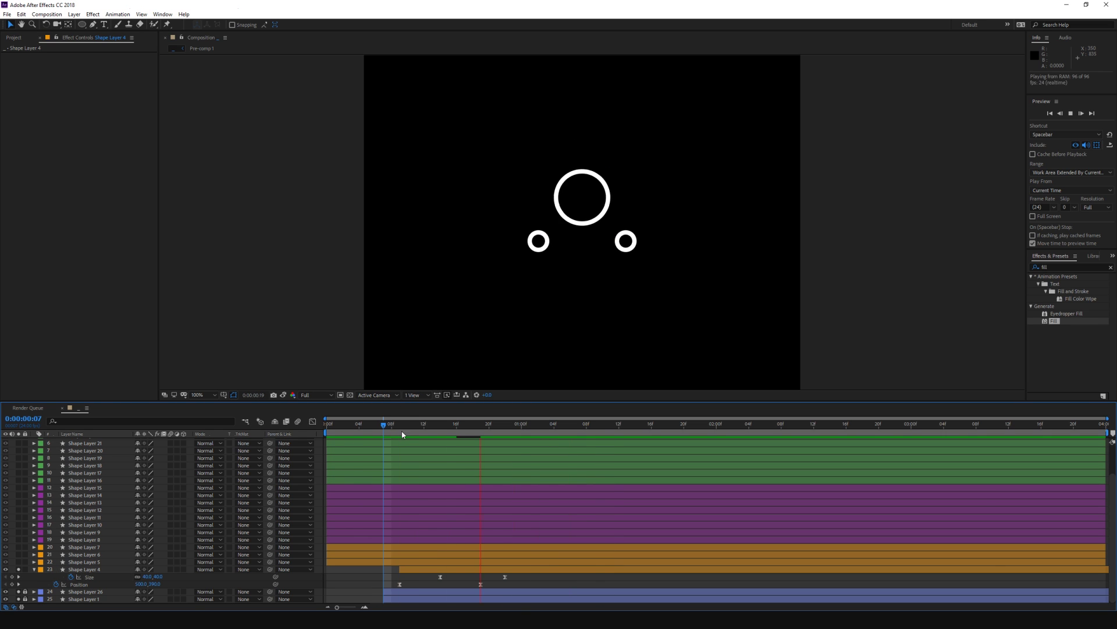
key(Page_Up)
key(Page_Up)
key(Page_Up)
key(Page_Up)
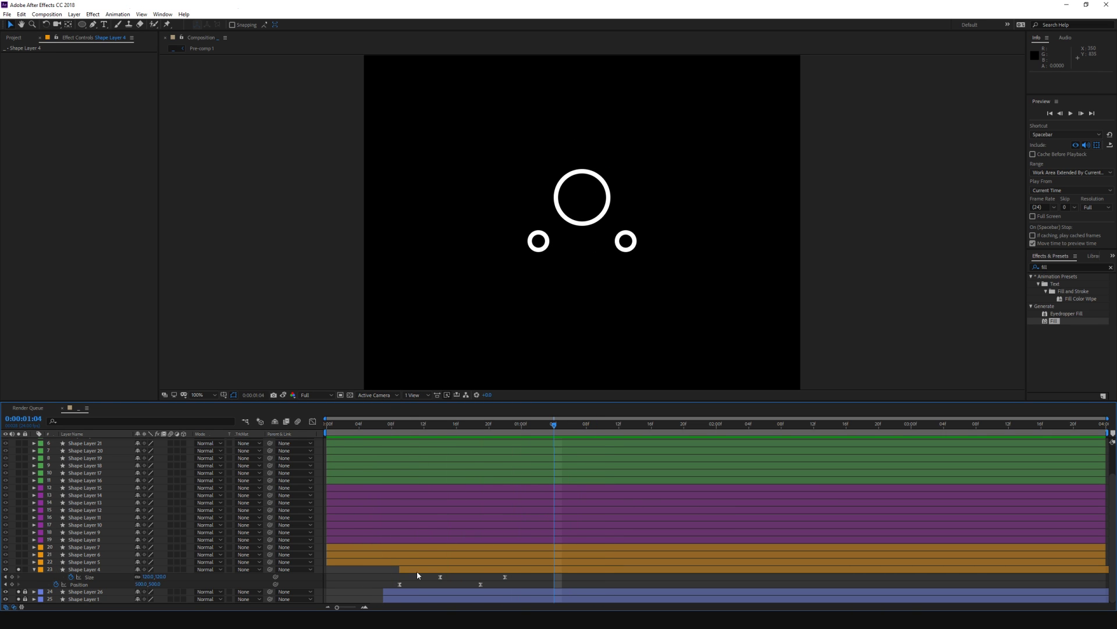
click(19, 562)
Step: Shift the diamond layer later and trim its in-point to 0:00:00:19
drag(341, 564, 438, 563)
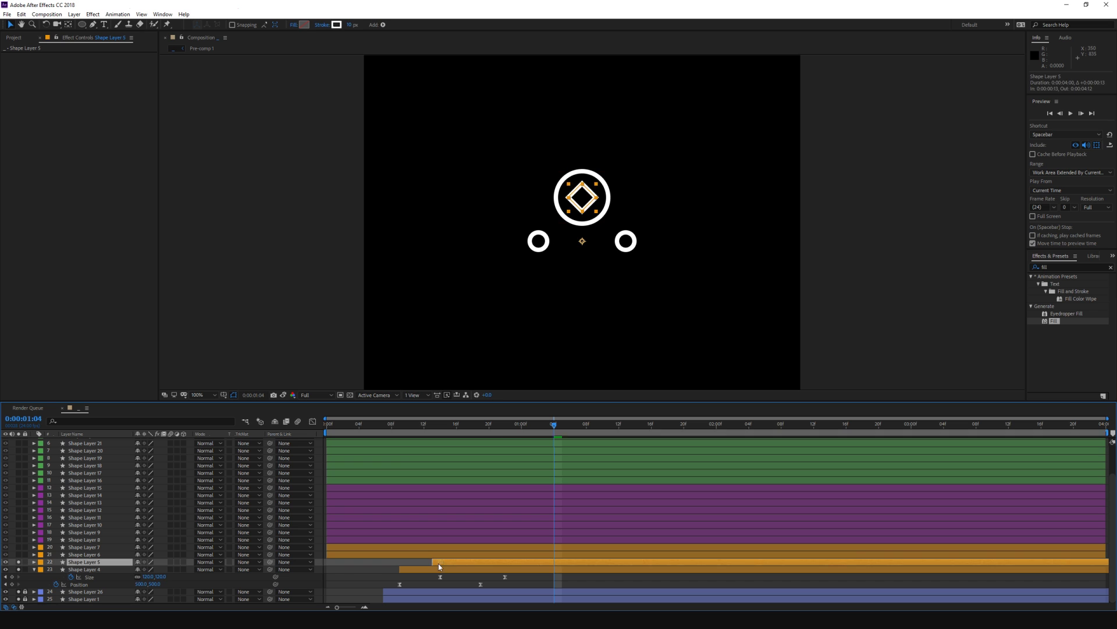
click(389, 426)
key(space)
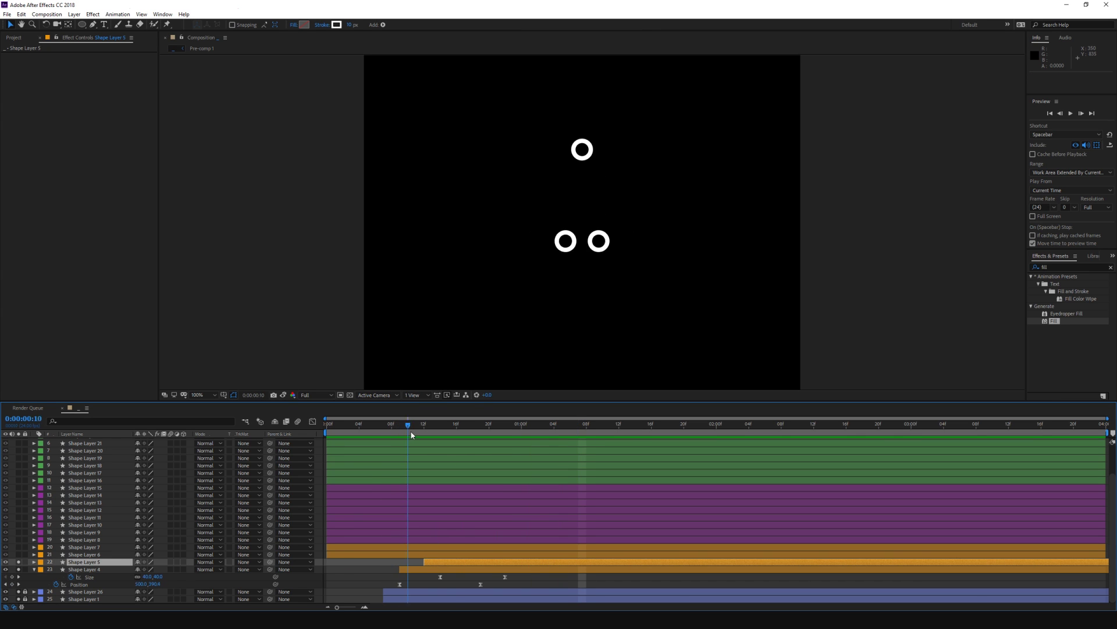
key(space)
key(bracketleft)
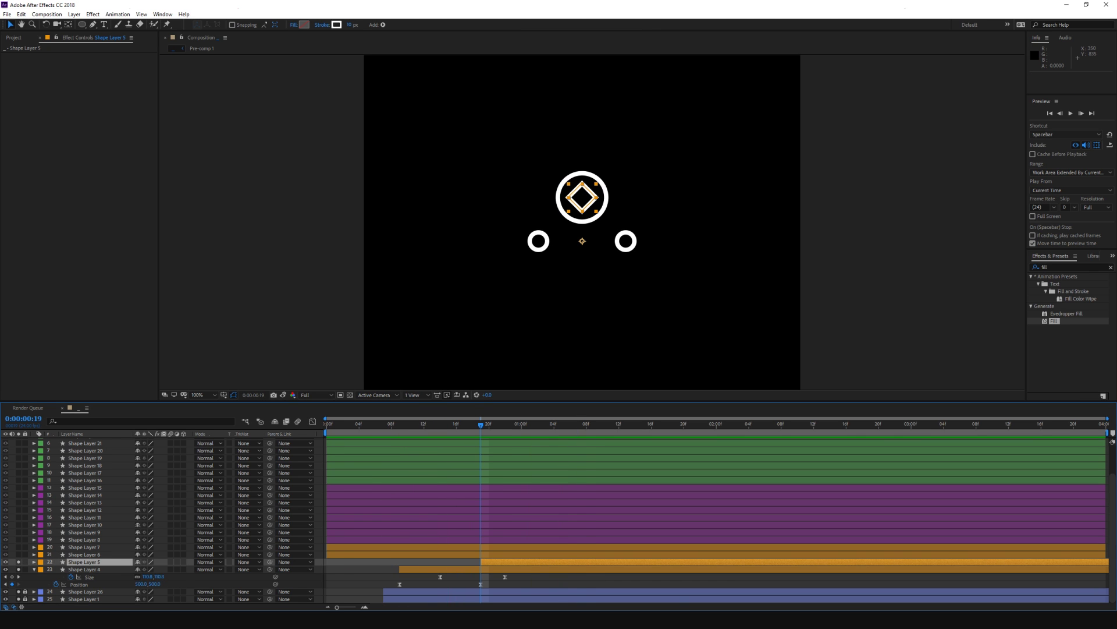
key(t)
Step: Keyframe the diamond's Opacity two frames apart, rising through 30% to 100% by 0:00:00:23
click(56, 569)
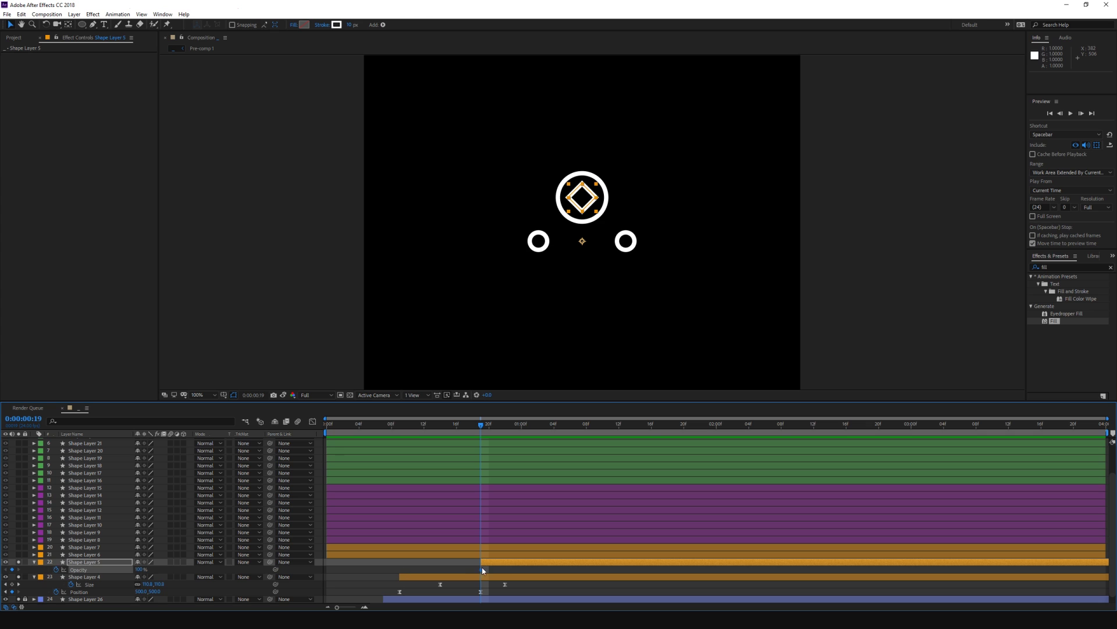
drag(480, 571, 487, 565)
key(Page_Down)
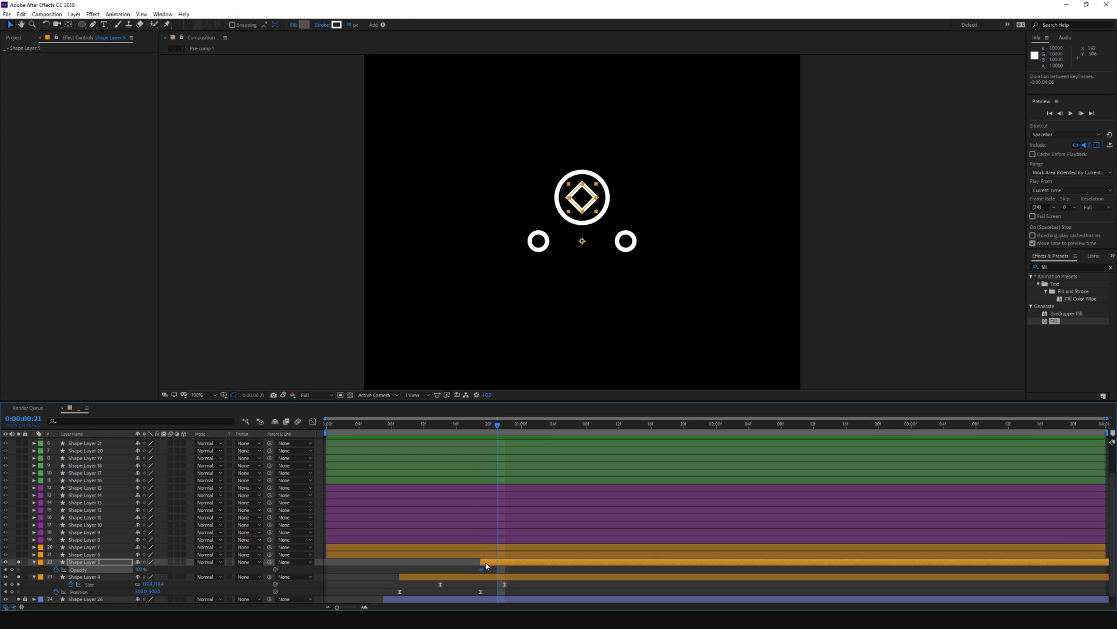
key(Page_Down)
key(Return)
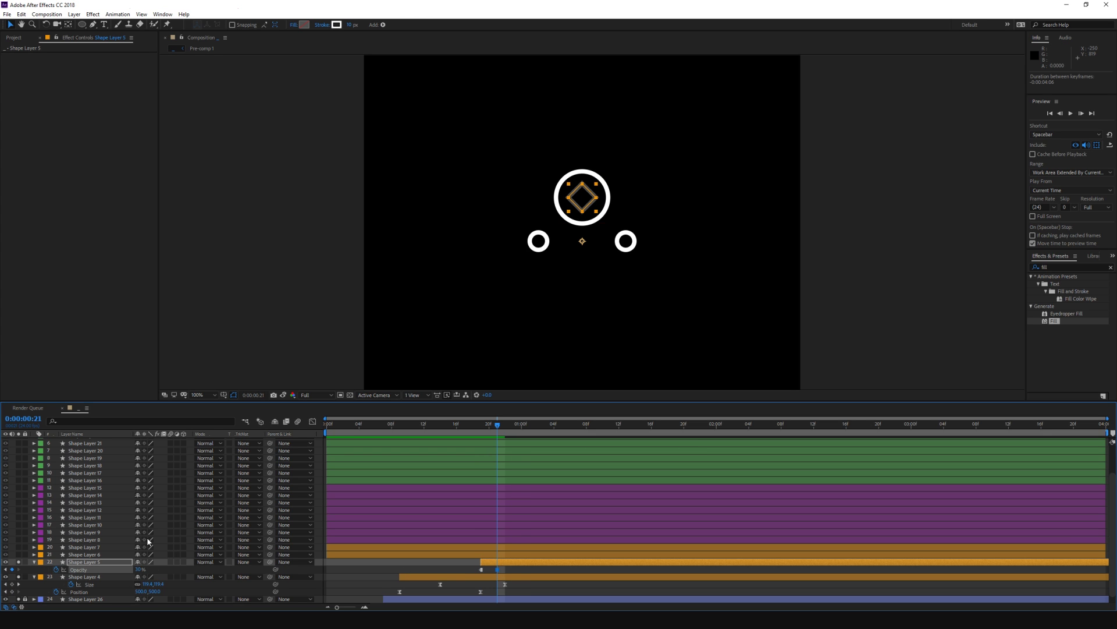
key(Page_Down)
key(Page_Down)
drag(140, 570, 448, 581)
click(448, 581)
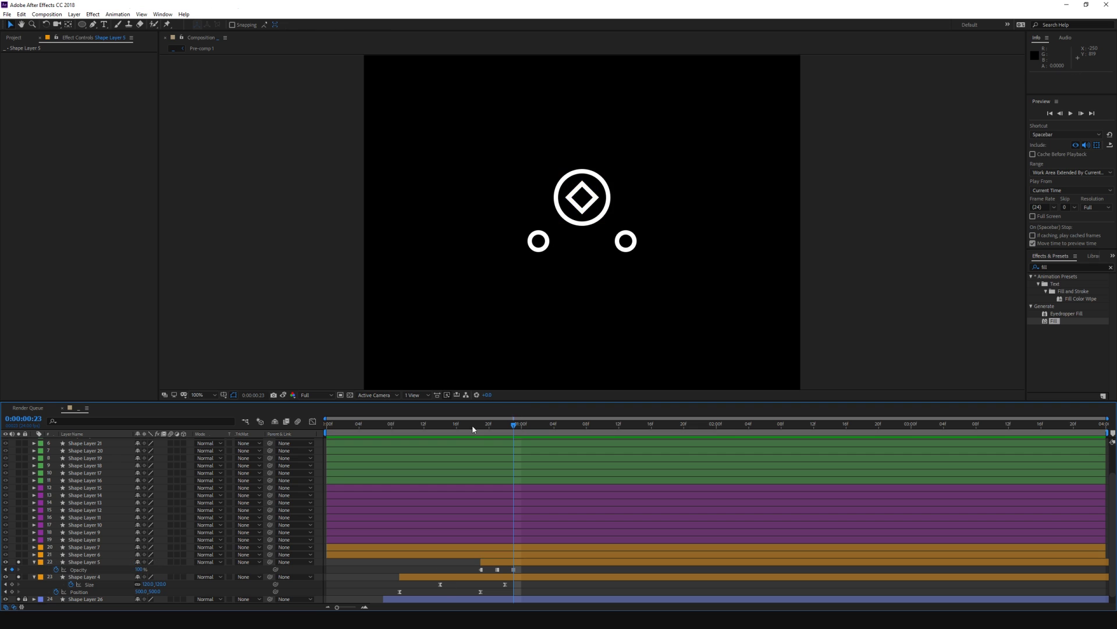
Step: Preview the diamond fading in, then deselect Shape Layer 5
click(384, 429)
key(space)
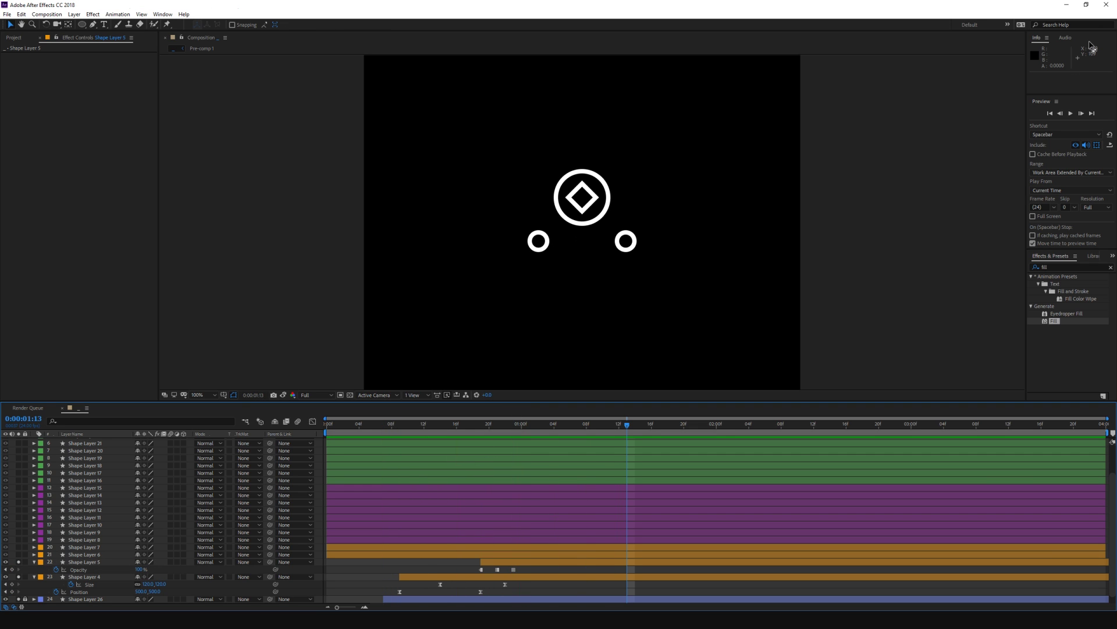
key(space)
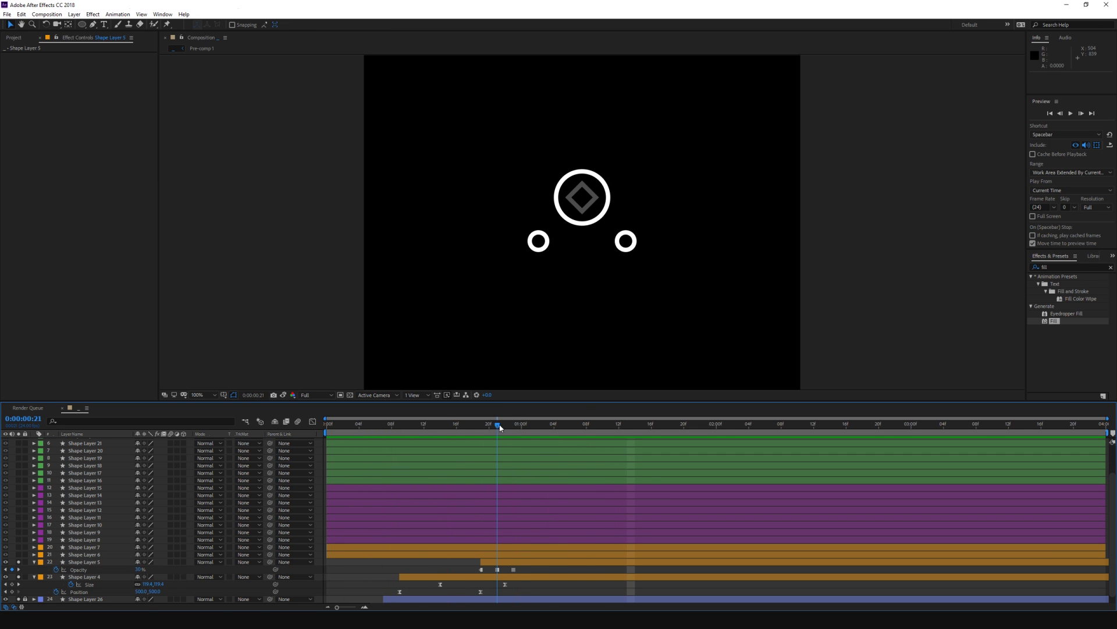
click(52, 568)
click(88, 562)
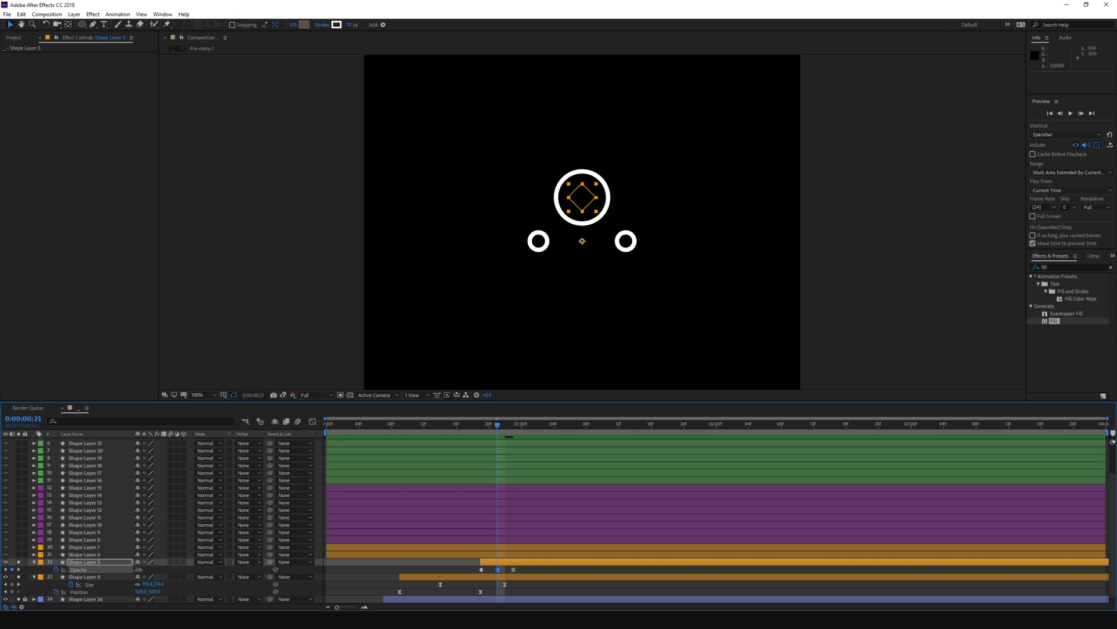
click(355, 581)
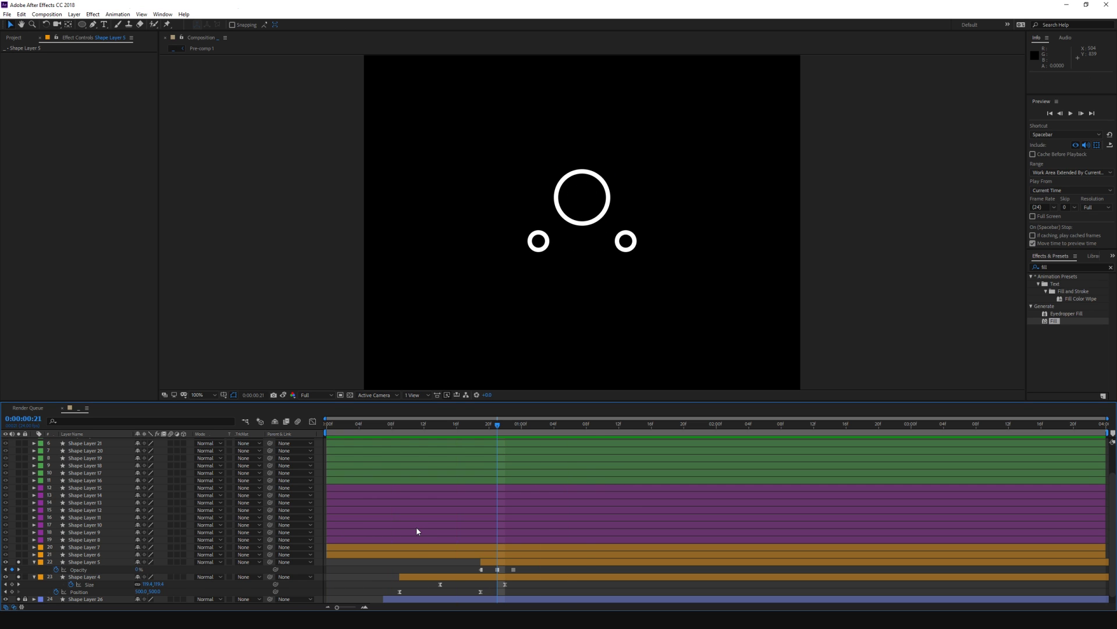
Step: Collapse the keyframed properties and delete Shape Layers 6 and 7
key(u)
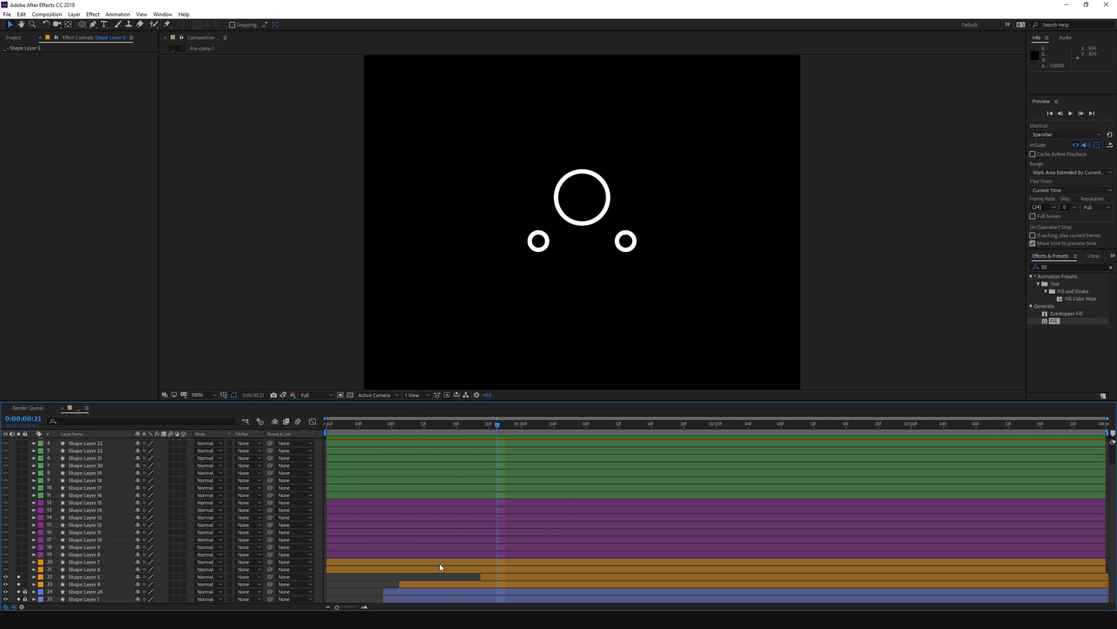
click(82, 570)
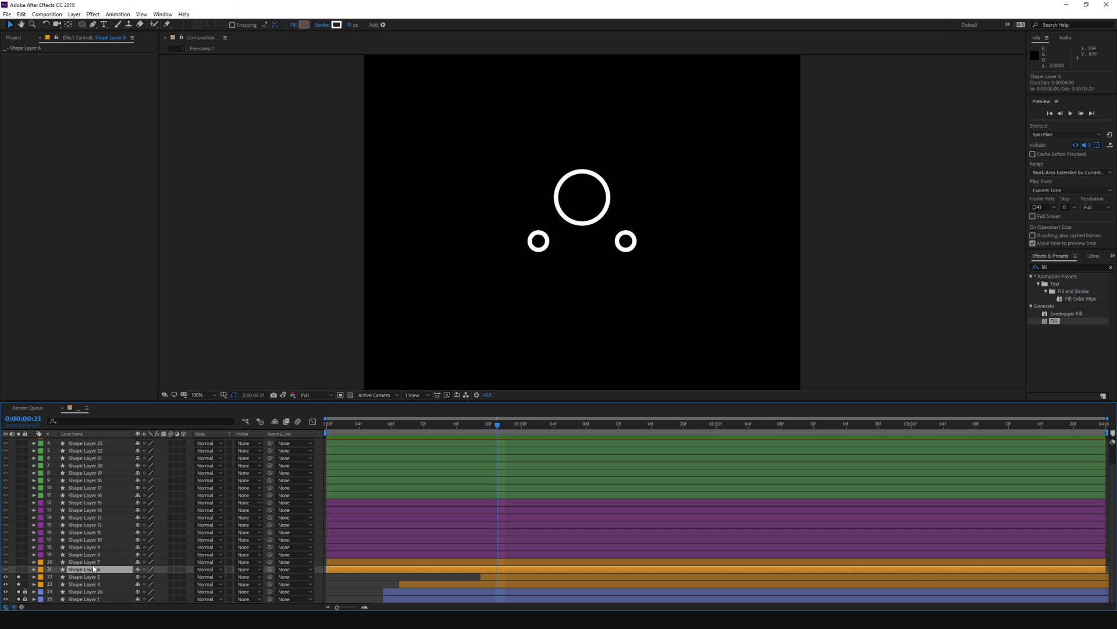
shift+click(82, 562)
key(Delete)
Step: Duplicate Shape Layers 5 and 4 and rotate them 180° via a temporary null, then delete it
right_click(76, 580)
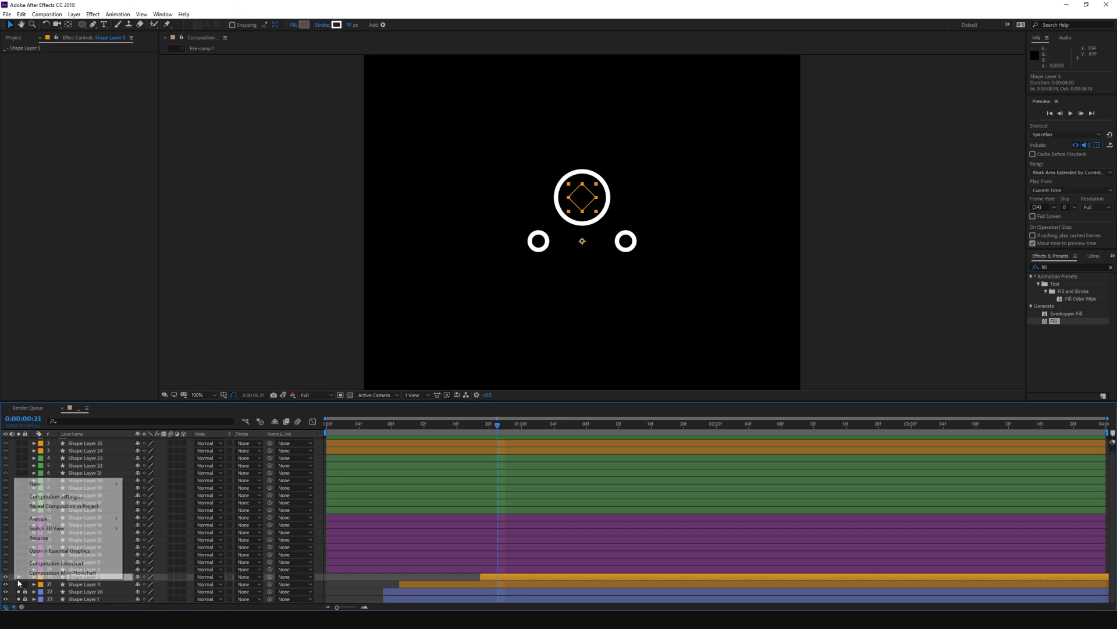
mouse_move(46, 481)
click(175, 533)
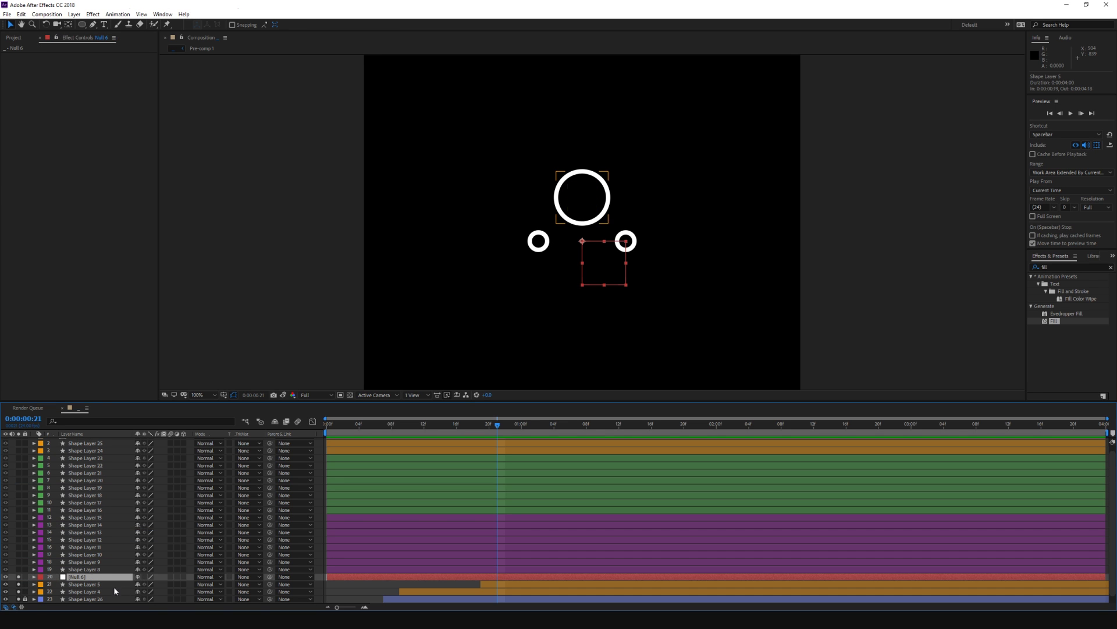
click(113, 583)
shift+click(114, 592)
key(ctrl+d)
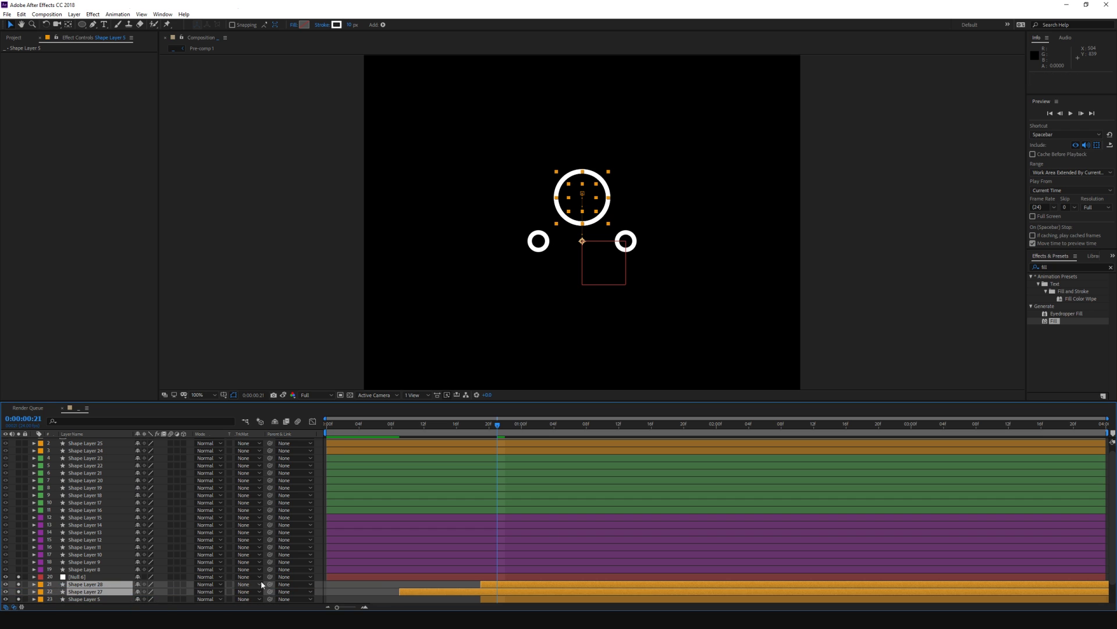
drag(269, 584, 245, 576)
text(r)
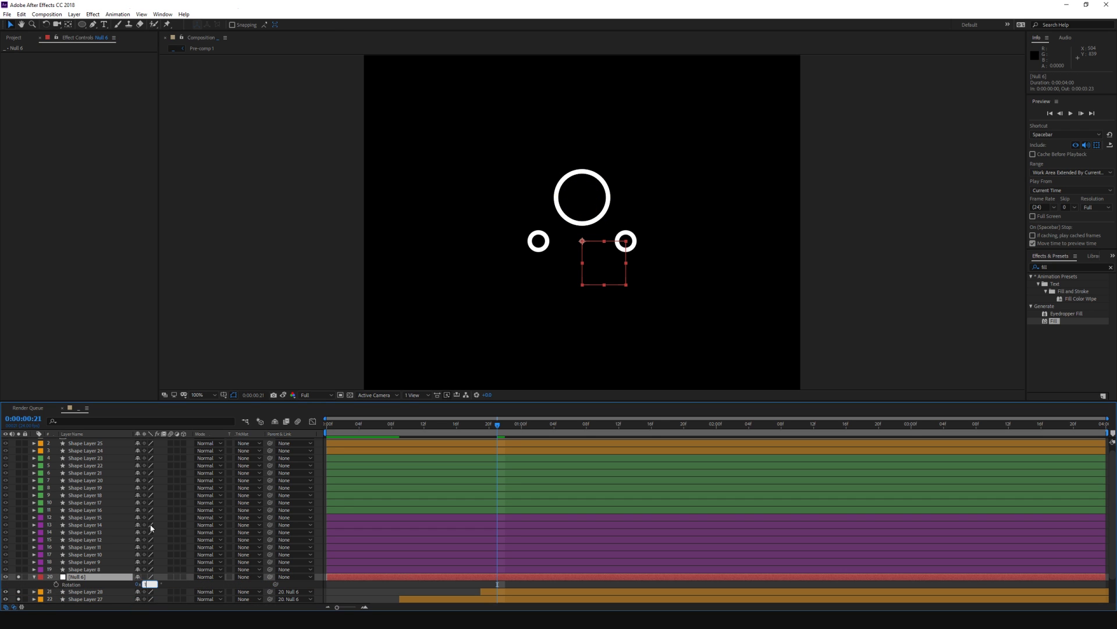
text(180)
key(Return)
key(Delete)
Step: Solo Shape Layer 8 and add Trim Paths to the diagonal line, setting End to 40%
key(space)
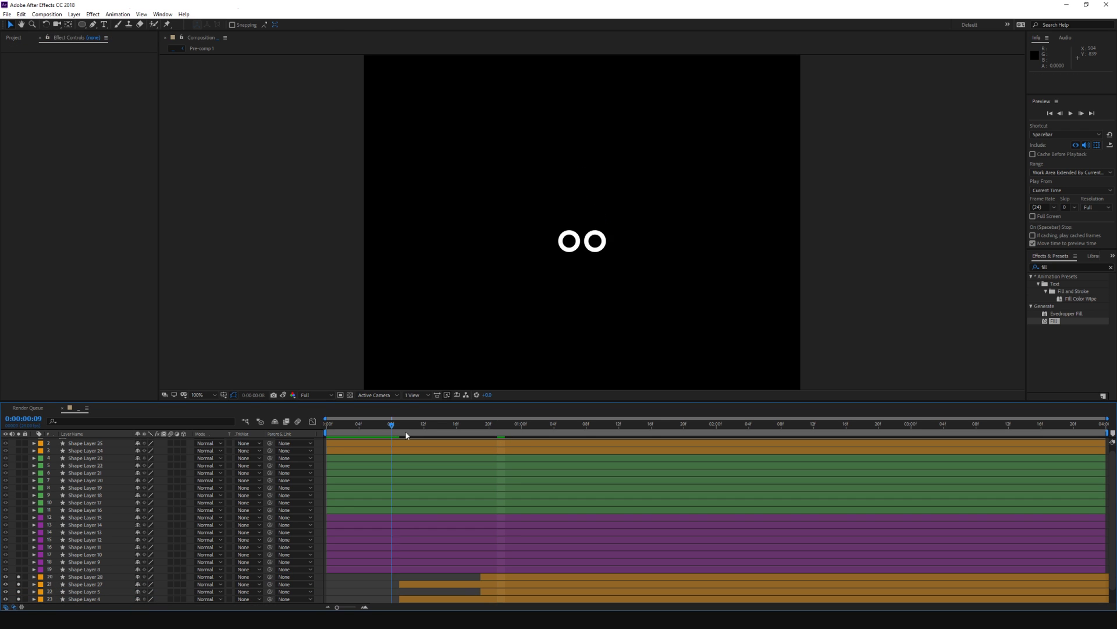
click(18, 569)
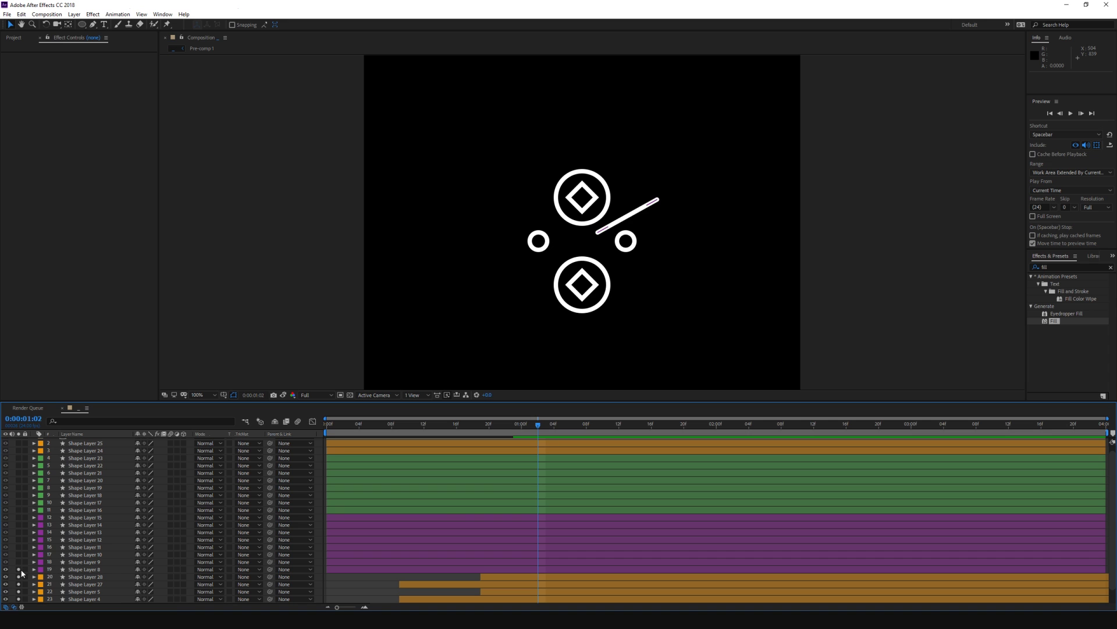
click(73, 569)
click(34, 569)
scroll(35, 569, down, 2)
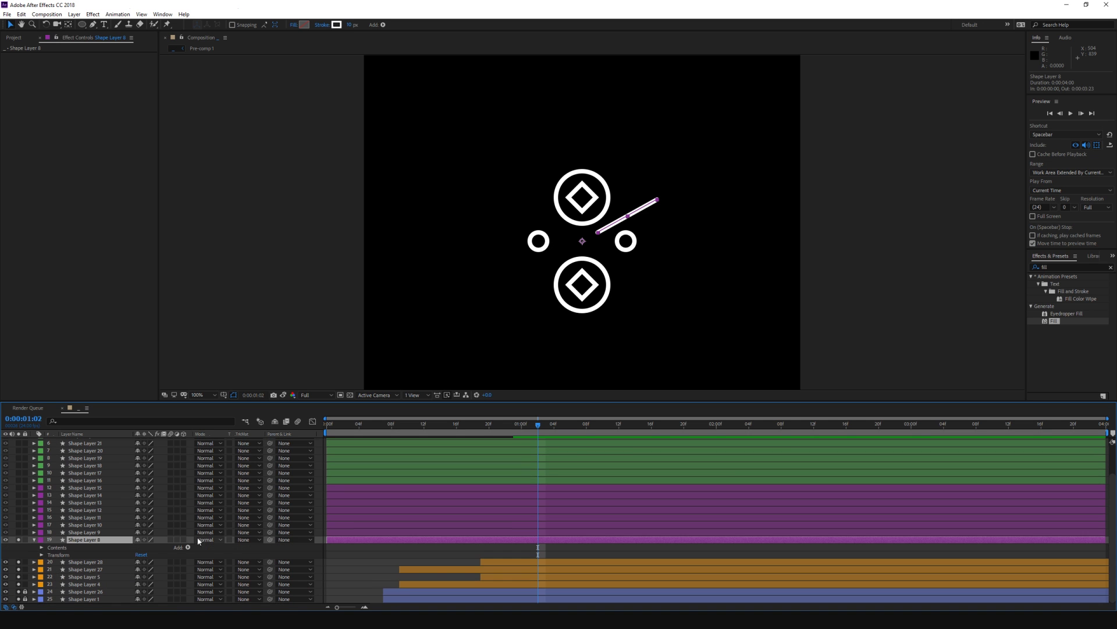
click(187, 547)
click(218, 499)
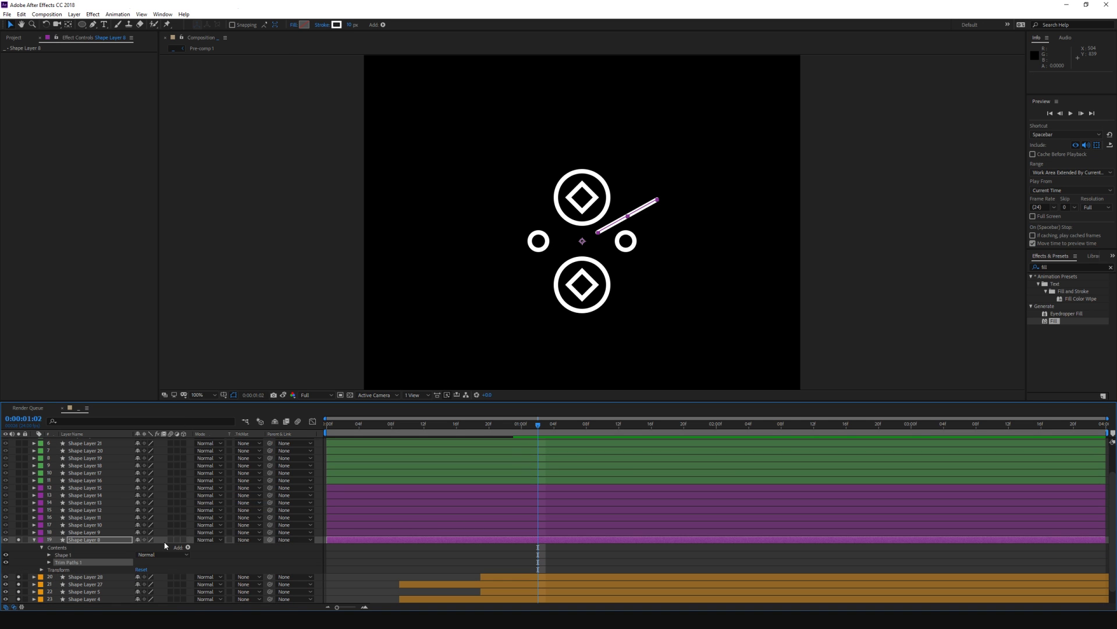
click(50, 562)
scroll(59, 559, down, 2)
mouse_move(140, 537)
mouse_down()
mouse_move(122, 537)
mouse_move(136, 544)
mouse_up()
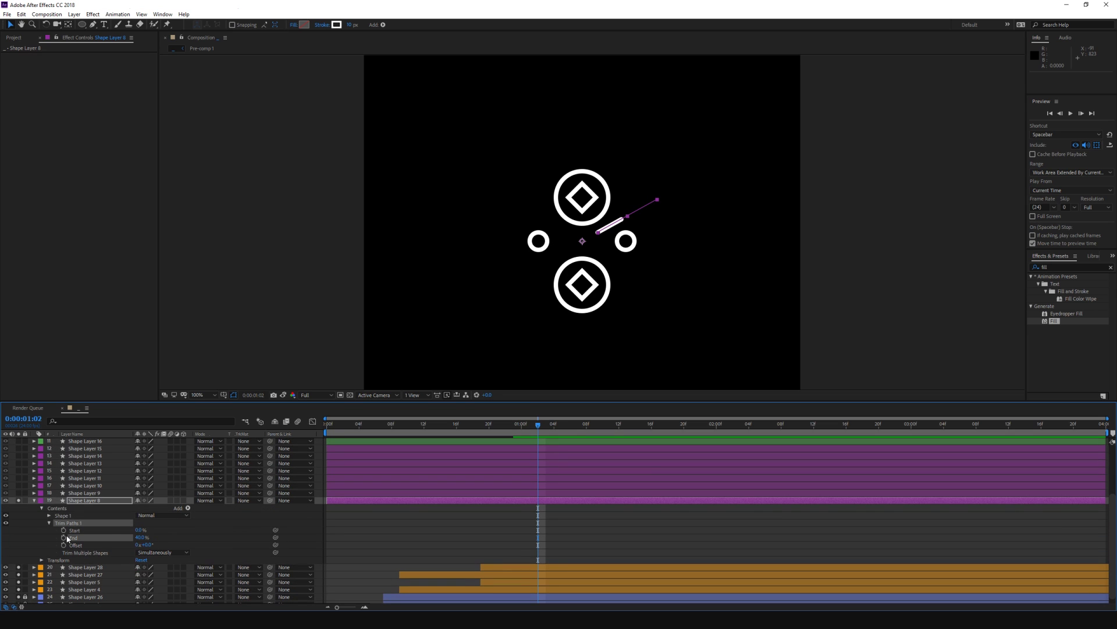
Step: Trim the line's in-point to 0:00:01:02 and keyframe End at 40%, 80% and 100%, two frames apart
key(alt+bracketleft)
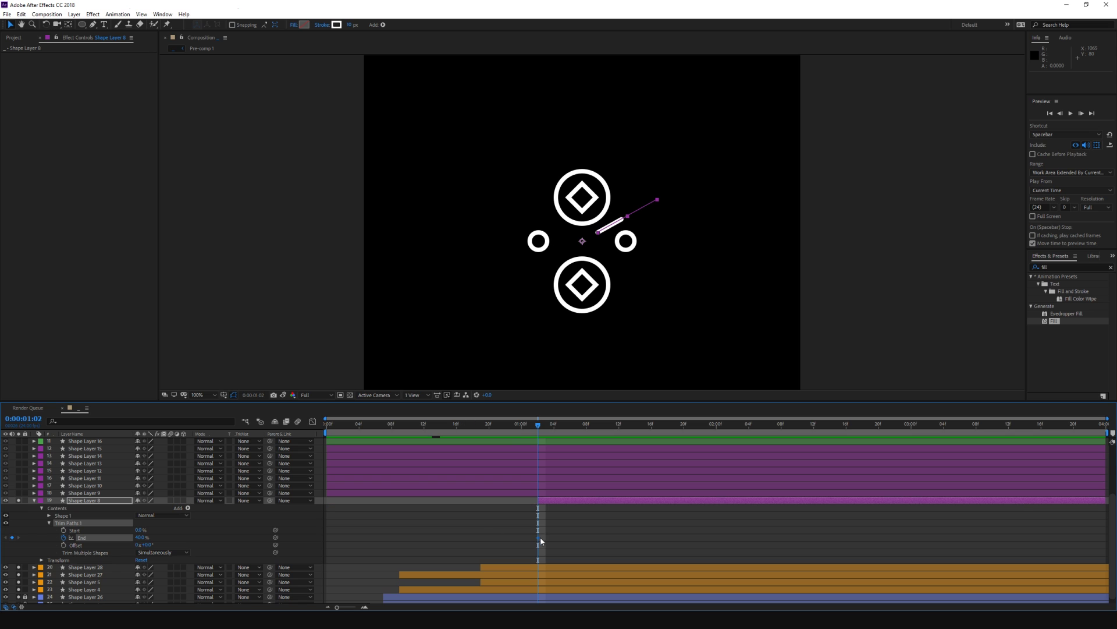
click(538, 537)
key(Page_Down)
key(Page_Down)
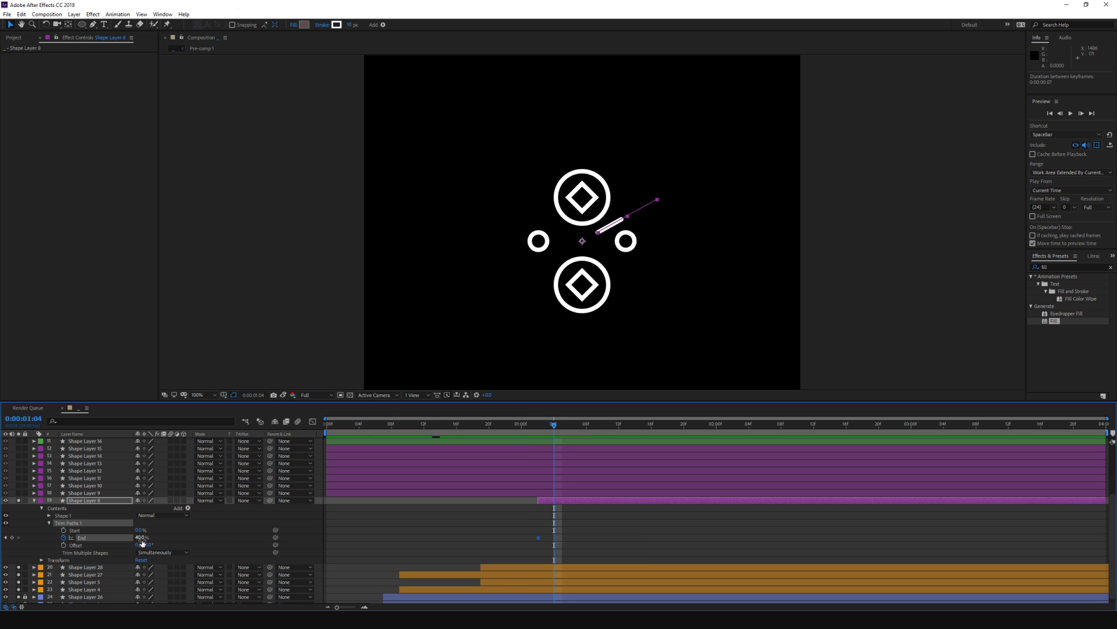
text(80)
key(Return)
key(Page_Down)
key(Page_Down)
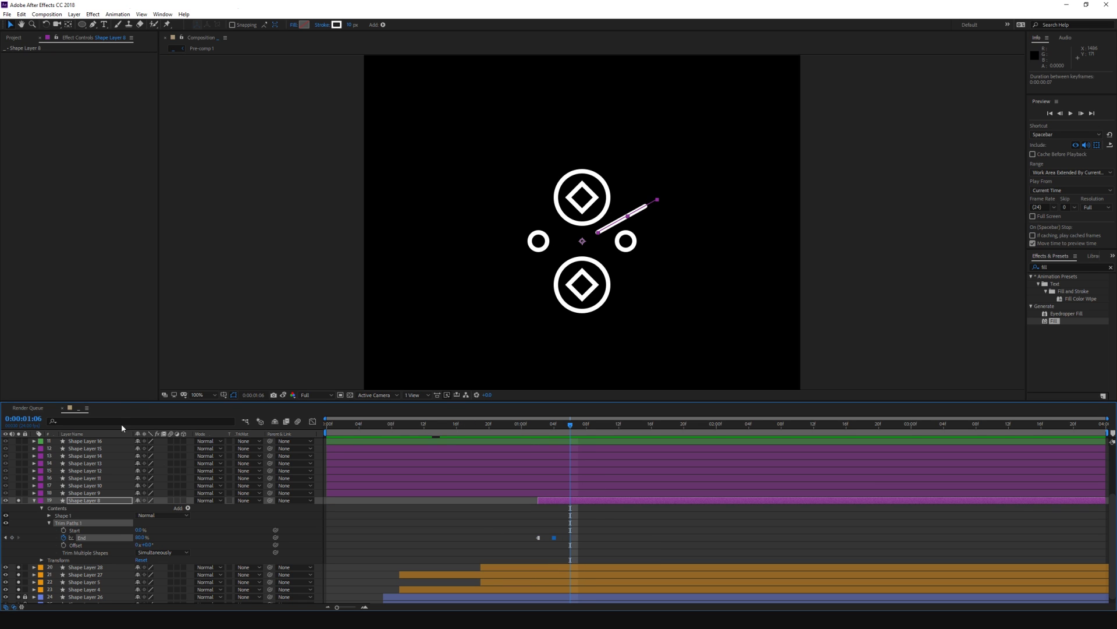
click(140, 537)
text(100)
key(Return)
Step: Preview the line drawing on and park the playhead at 0:00:01:04
key(ctrl+Up)
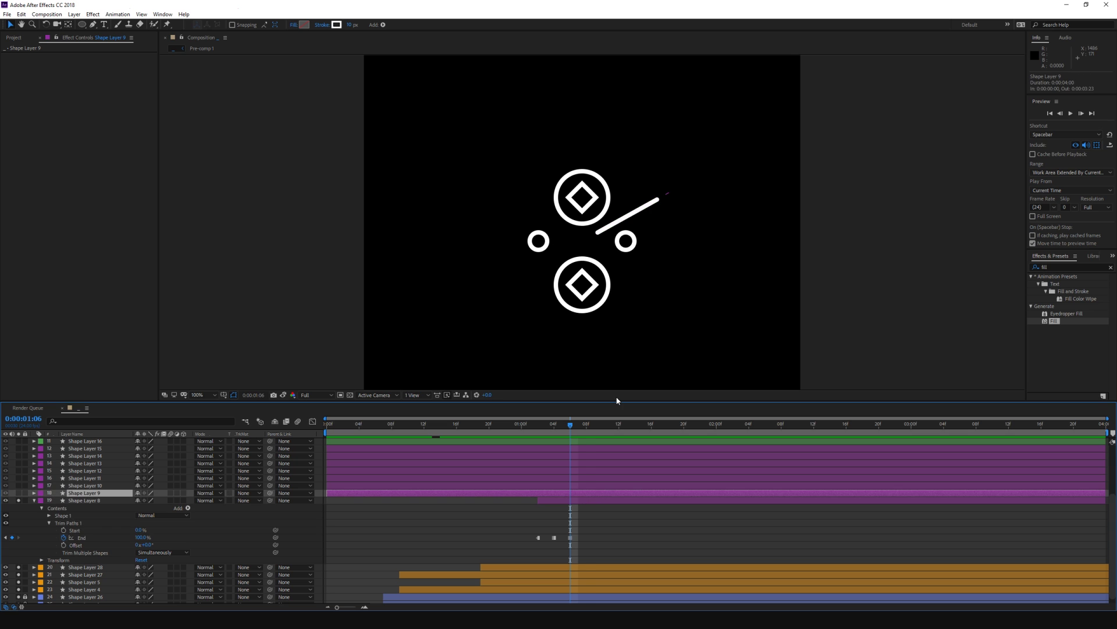
key(Page_Down)
key(F2)
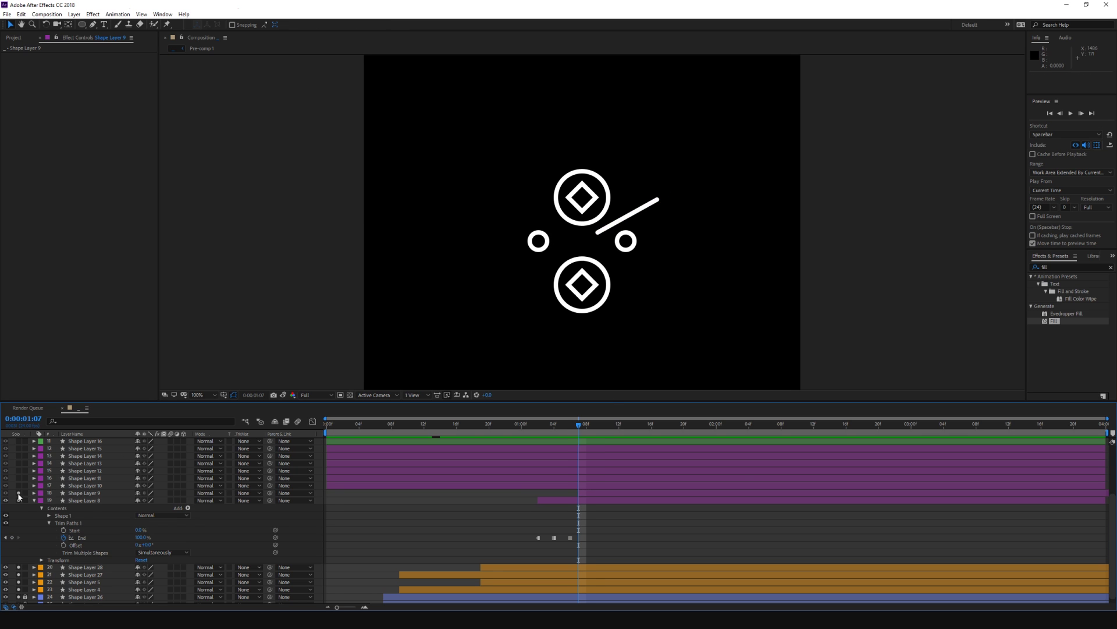
key(space)
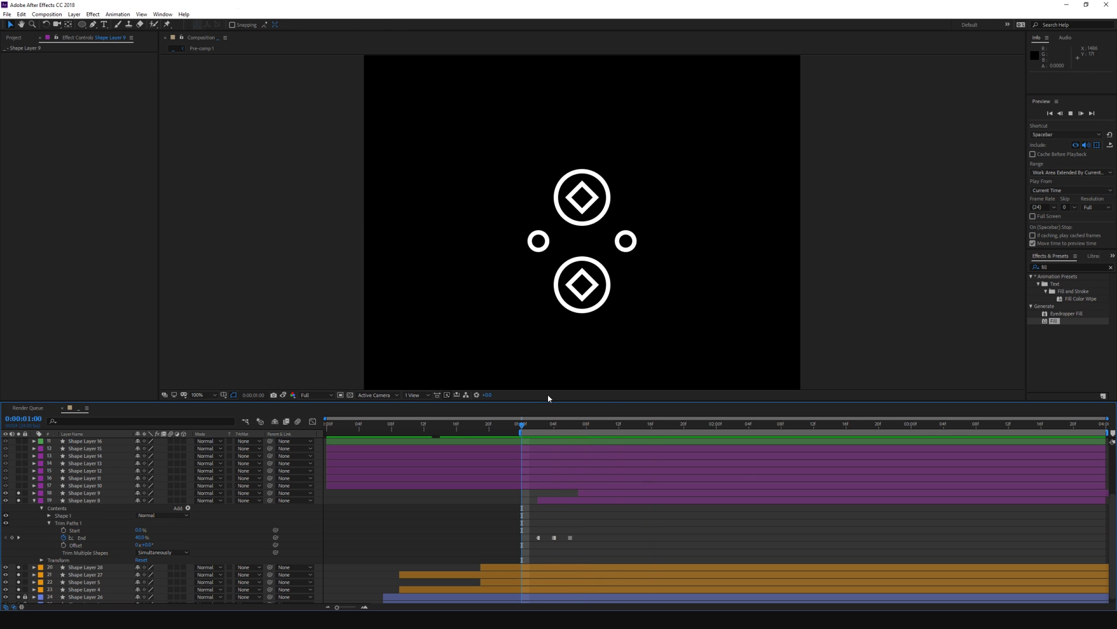
key(space)
click(553, 427)
click(553, 500)
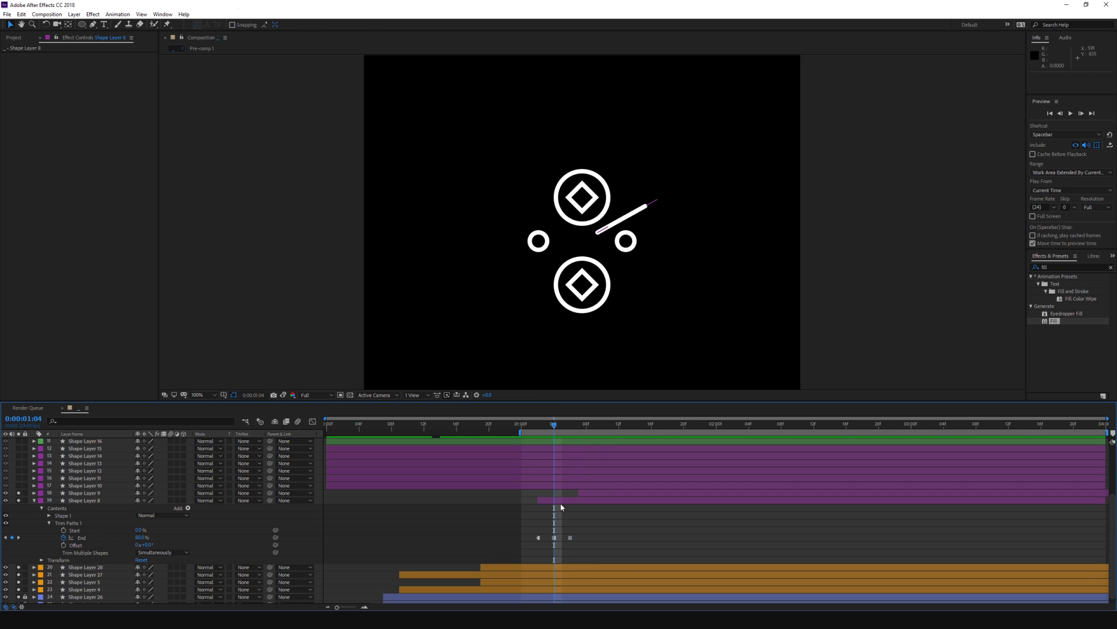
Step: Keyframe Shape Layer 8's Opacity at 34% and then back up to 100%
key(u)
key(u)
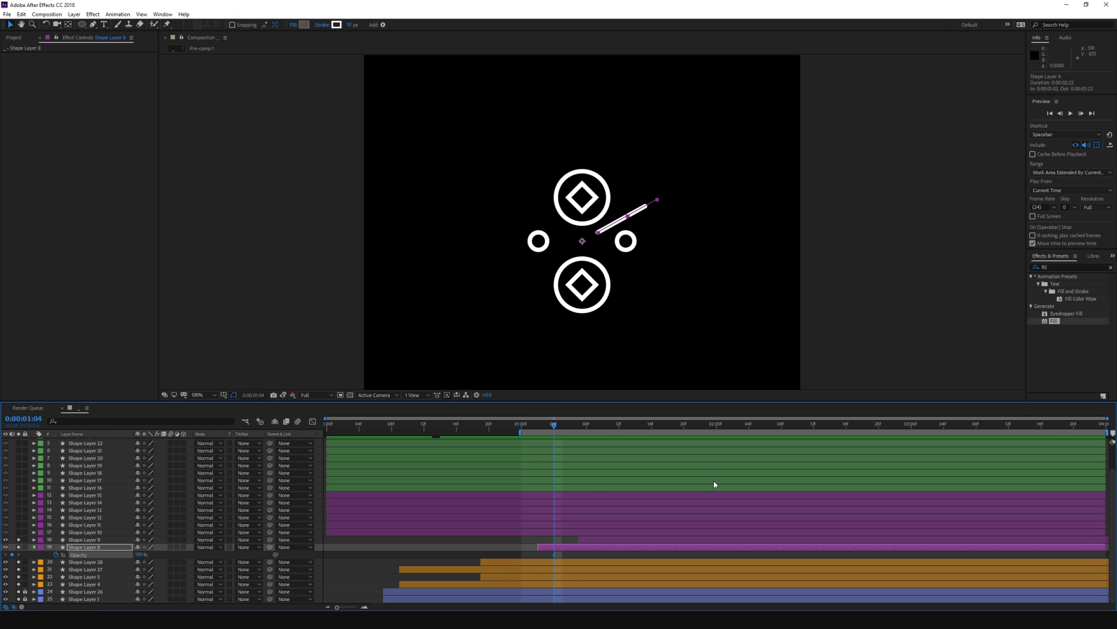
key(u)
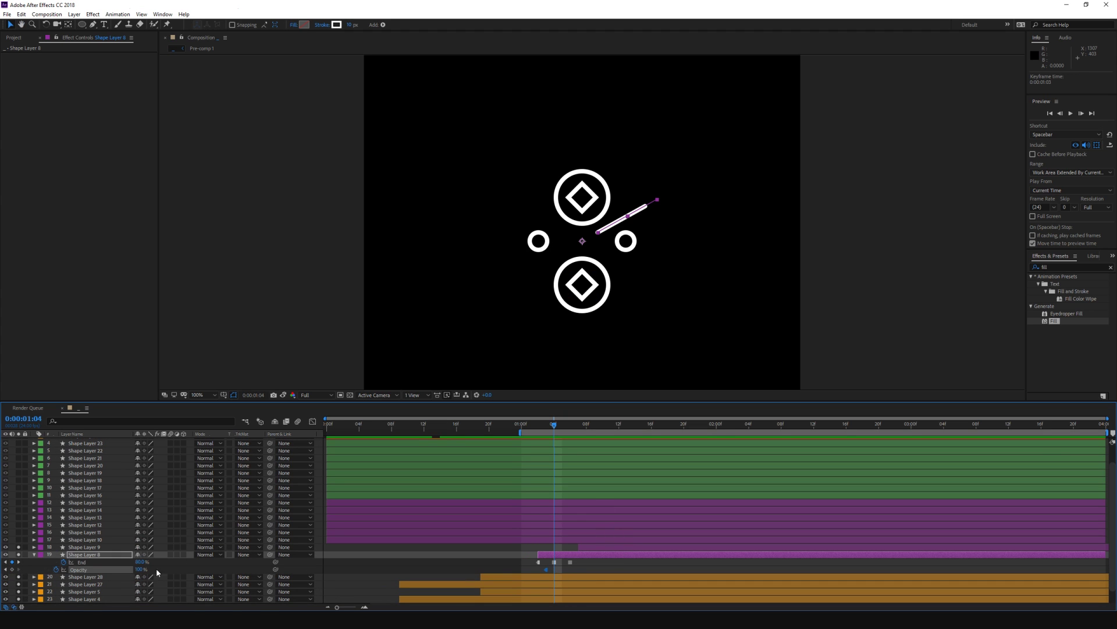
key(Page_Down)
click(140, 569)
text(34)
key(Return)
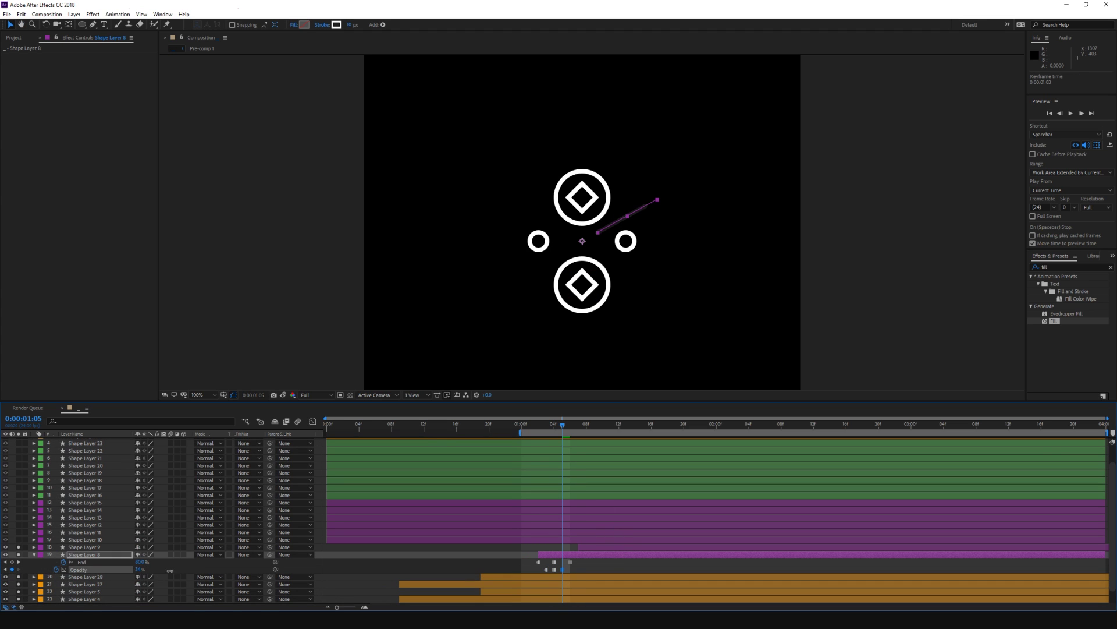
drag(170, 571, 1067, 65)
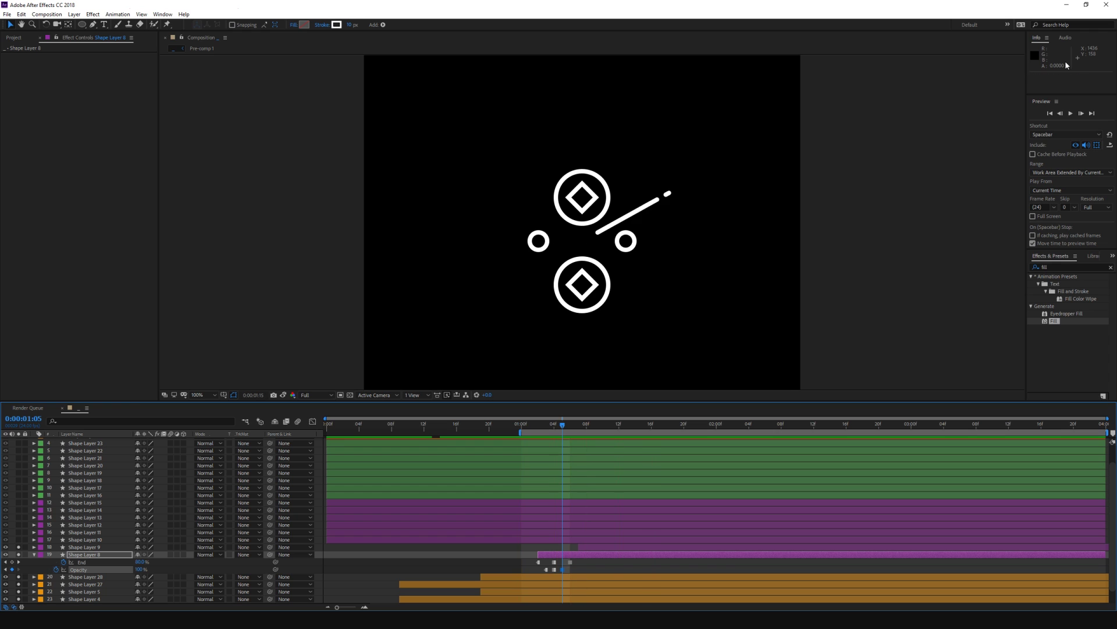
key(Page_Down)
key(Page_Down)
key(Page_Down)
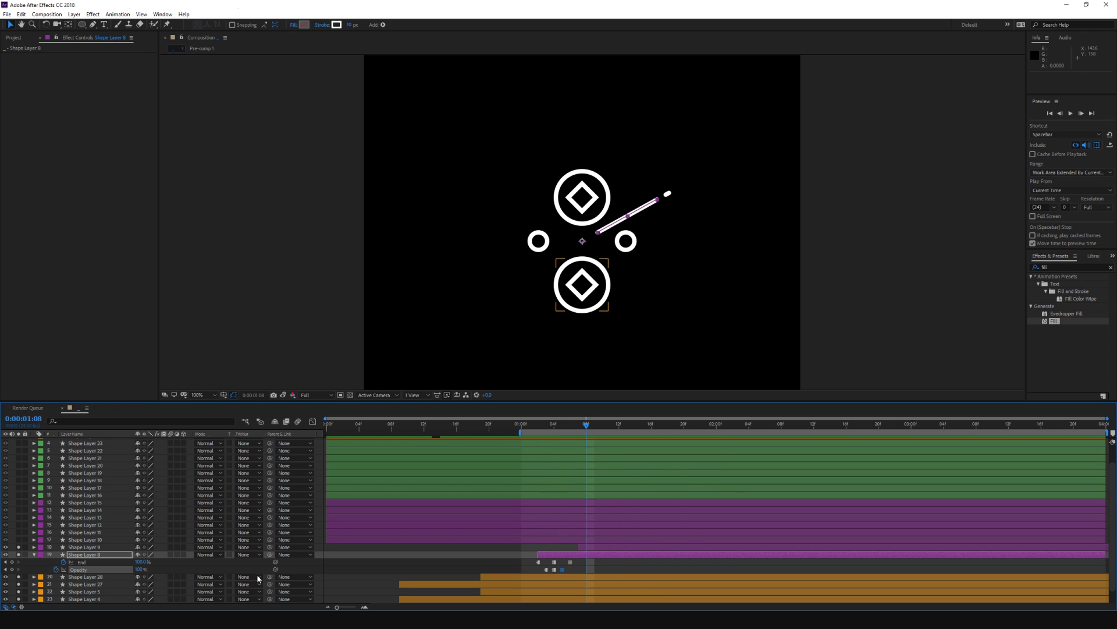
Step: Copy the three Opacity keyframes onto Shape Layer 9 at 0:00:01:07 and preview
click(78, 570)
key(ctrl+c)
click(591, 547)
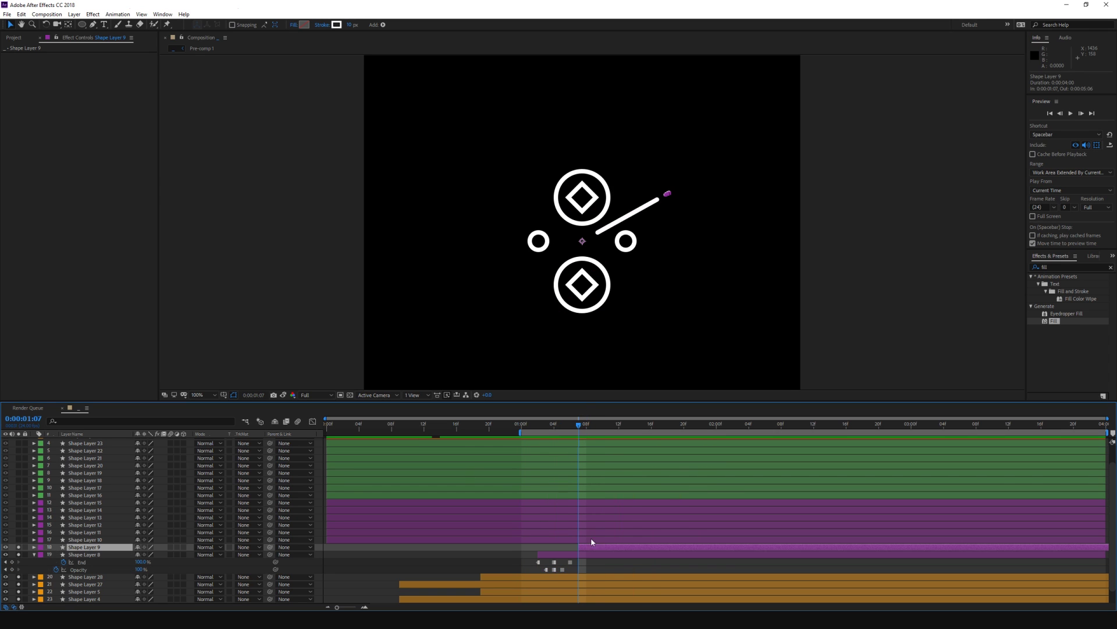
key(ctrl+v)
key(space)
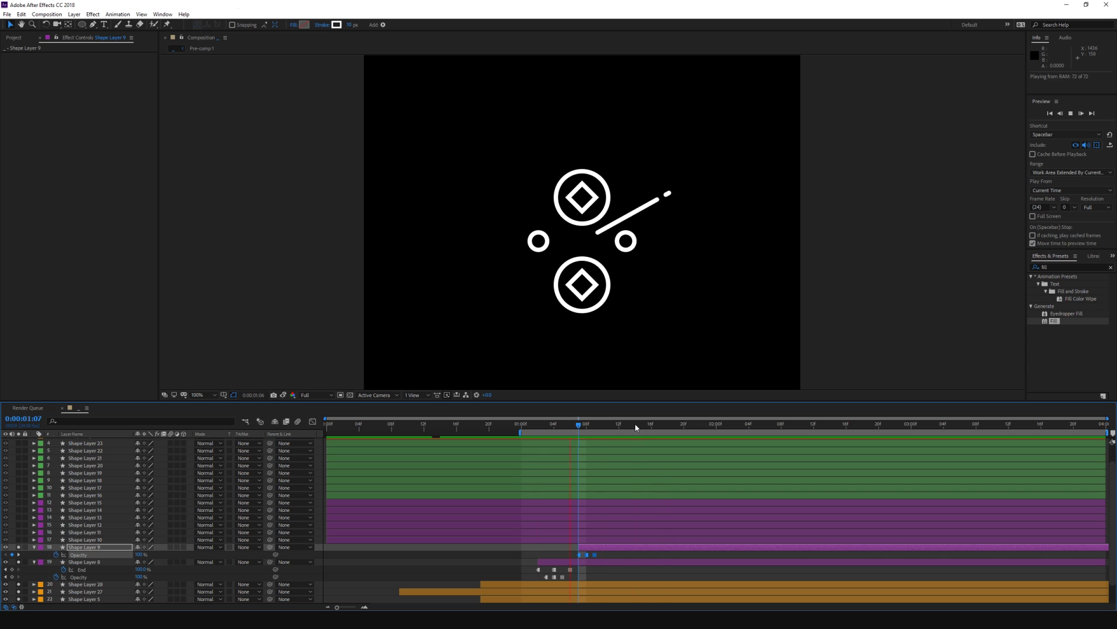
key(space)
Step: Keyframe Shape Layer 9's Anchor Point from 0,0 at 0:00:01:07 to 0,15 a few frames later
key(a)
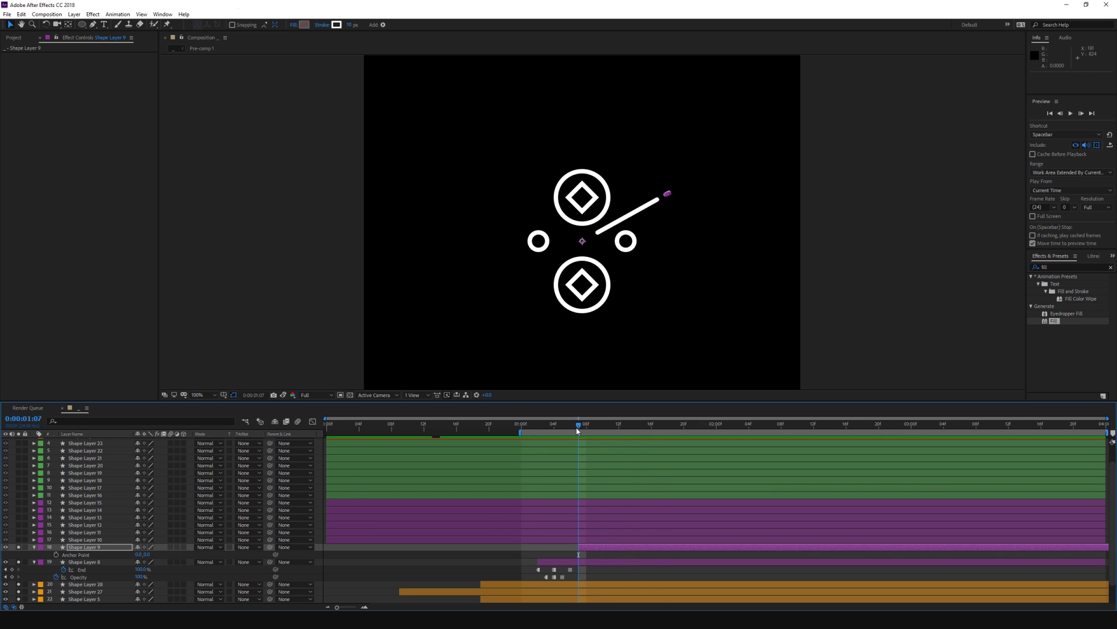
key(alt+shift+a)
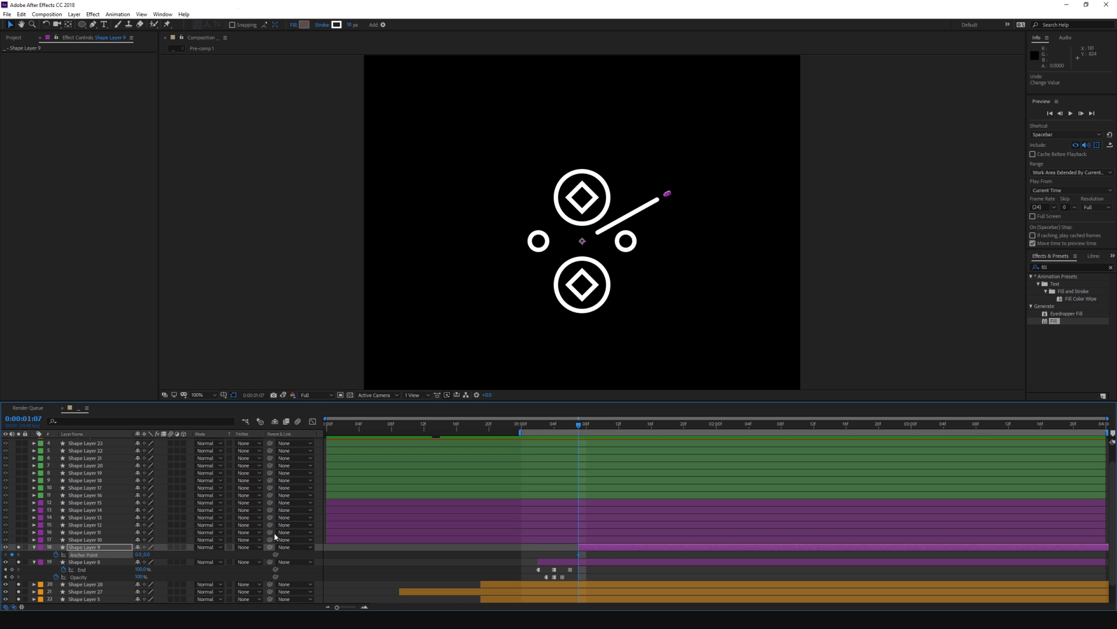
drag(598, 429, 627, 430)
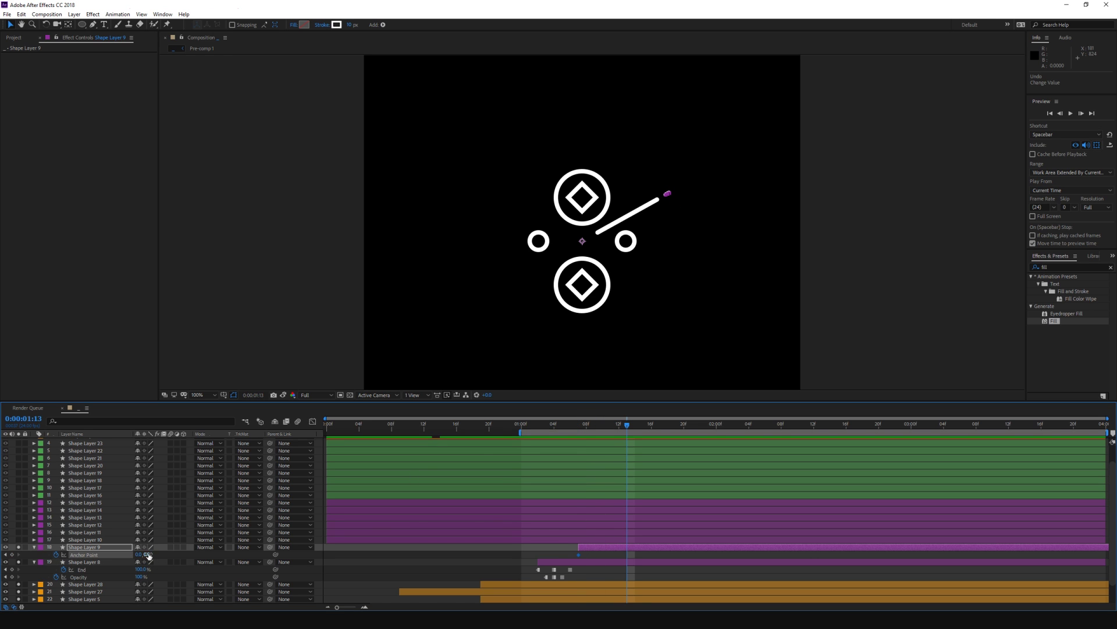
drag(147, 554, 189, 550)
click(150, 554)
Step: Give the anchor animation a strong ease in the Graph Editor, with the final keyframe at 0:00:02:00
right_click(627, 554)
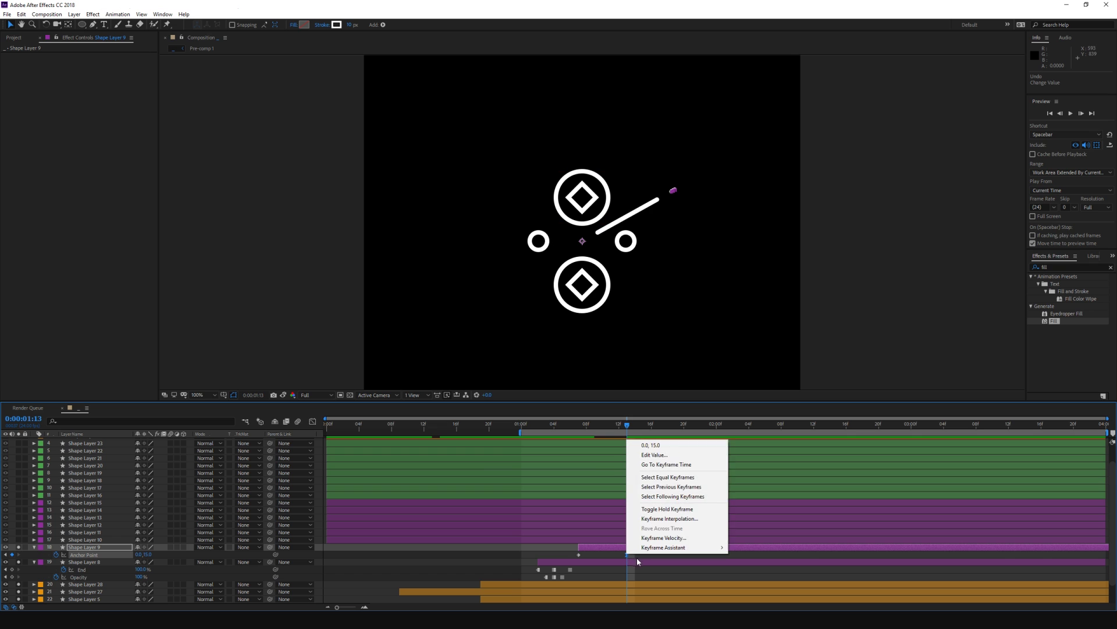
click(313, 421)
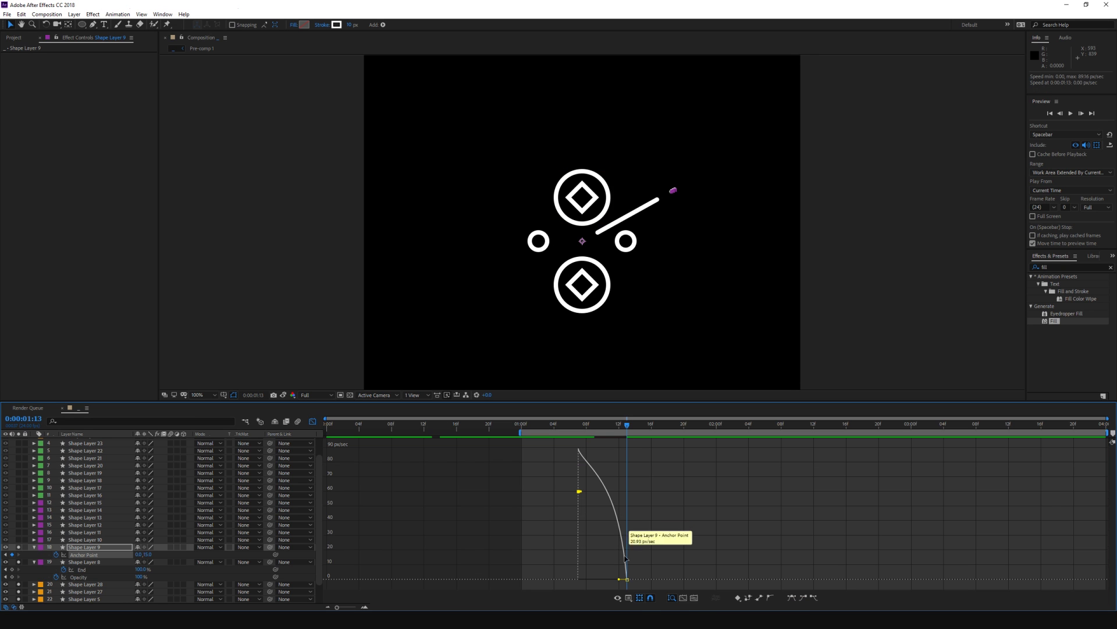
drag(620, 579, 606, 579)
key(space)
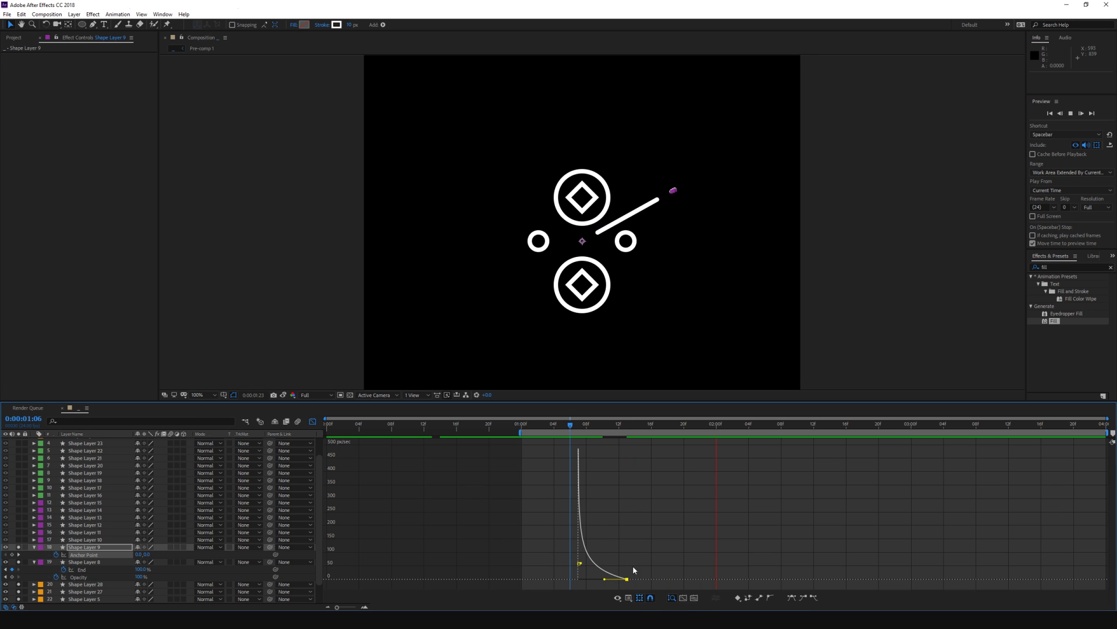
key(space)
key(ctrl+z)
key(space)
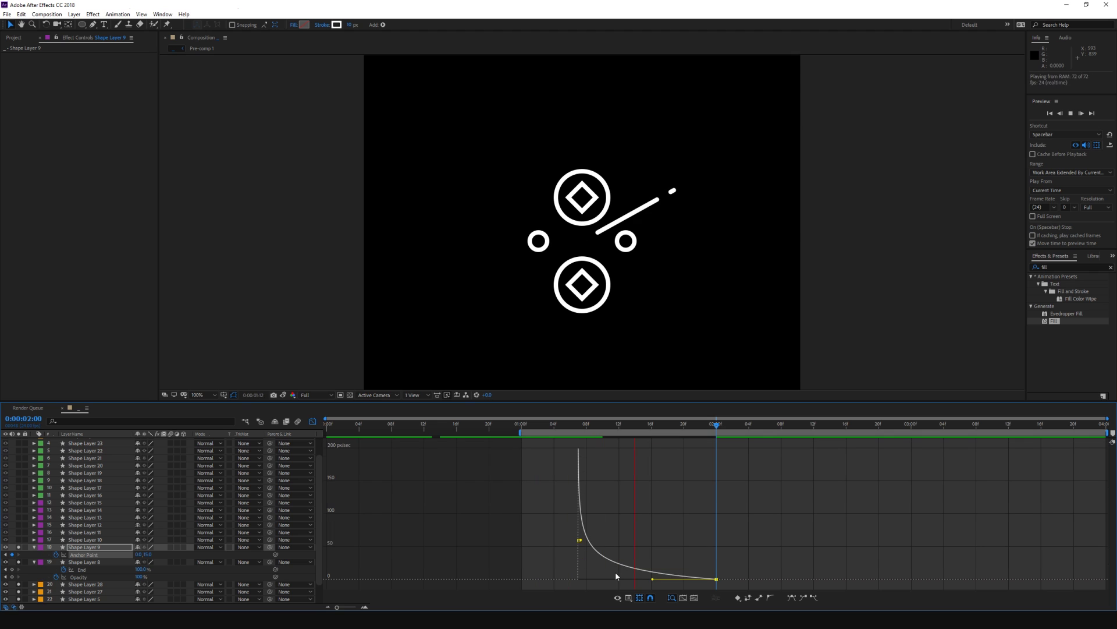
click(313, 421)
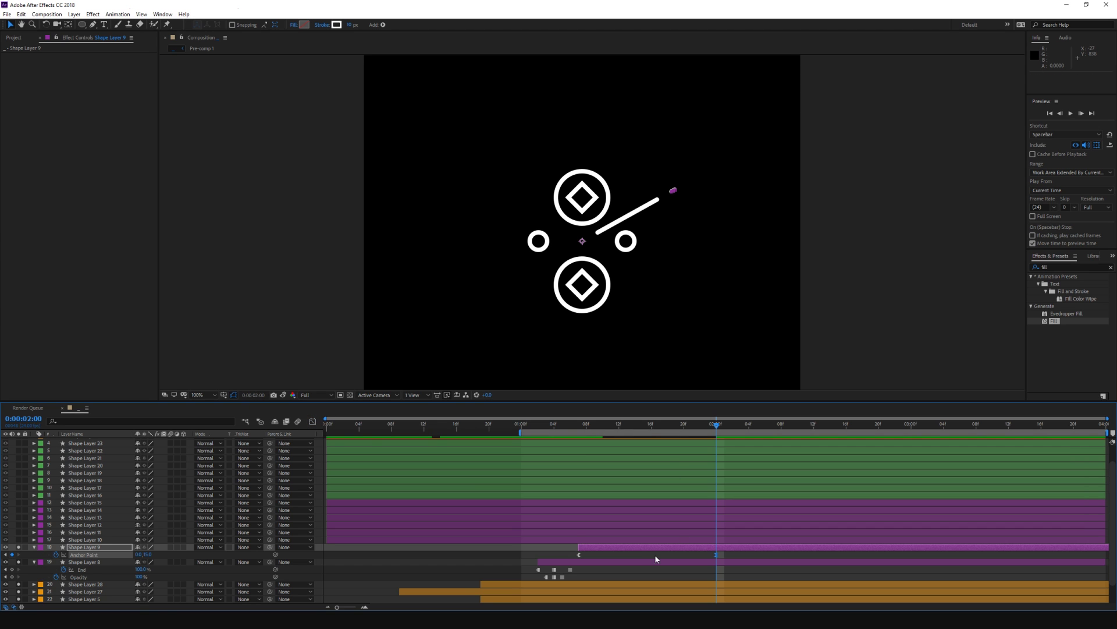
Step: Delete Shape Layers 10–15 and mirror the line layers horizontally using a null scaled to -100,100
click(140, 539)
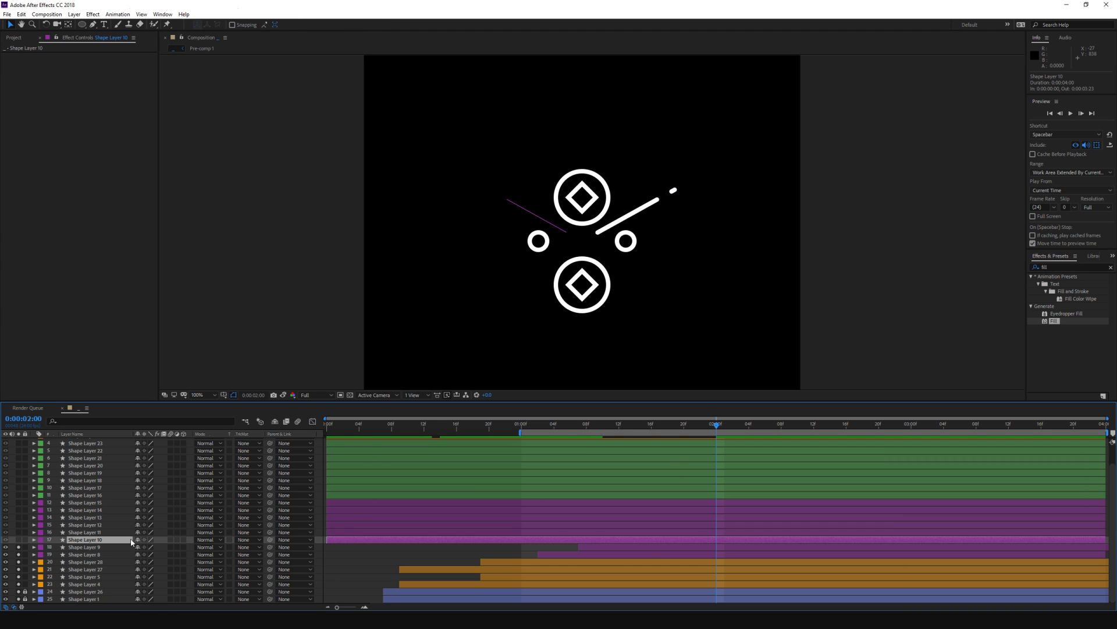
shift+click(85, 502)
key(Delete)
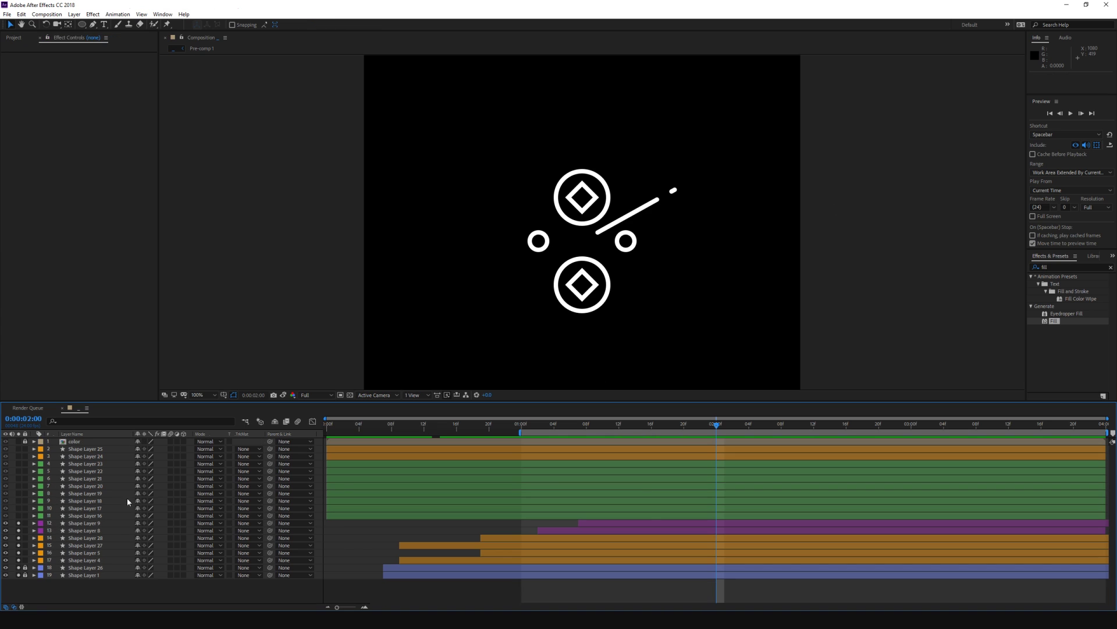
click(85, 523)
right_click(12, 422)
click(244, 479)
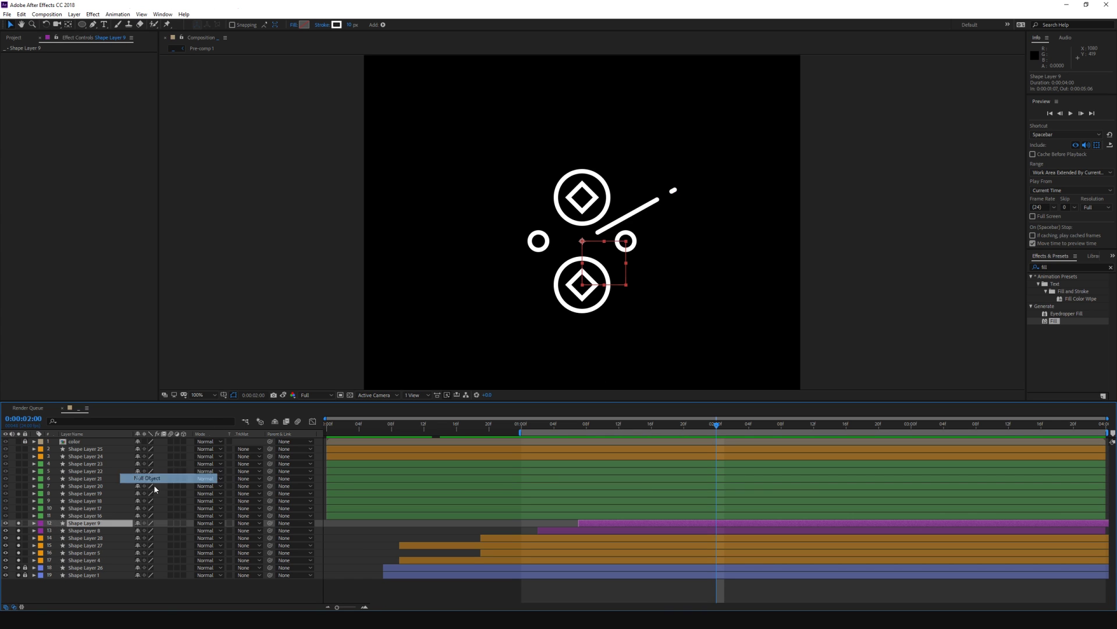
drag(86, 532, 85, 527)
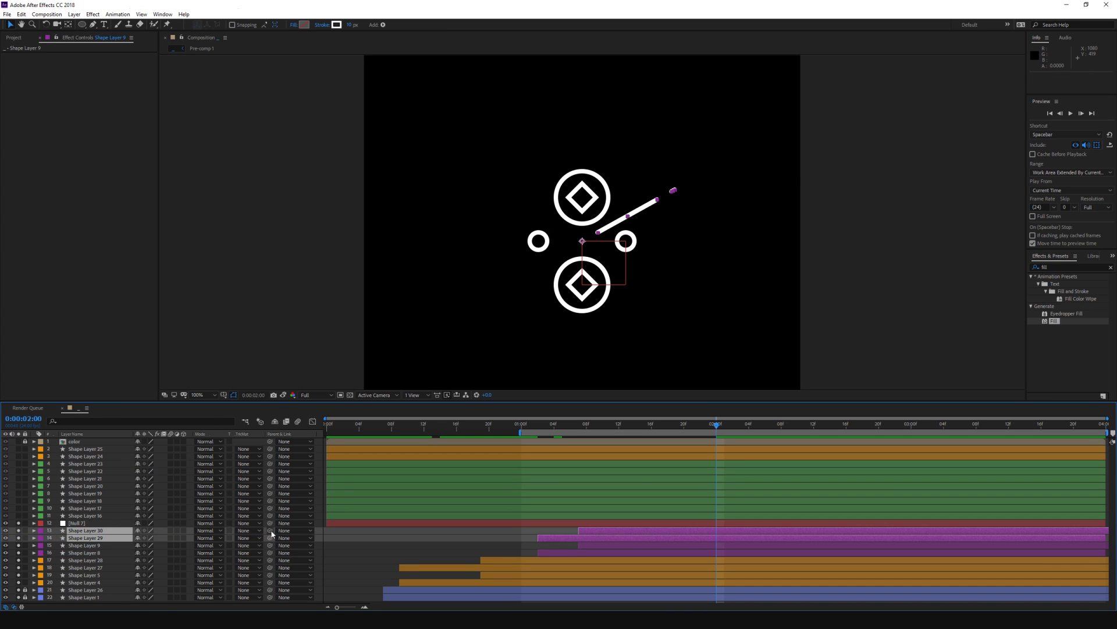
drag(269, 530, 93, 523)
click(93, 523)
text(s)
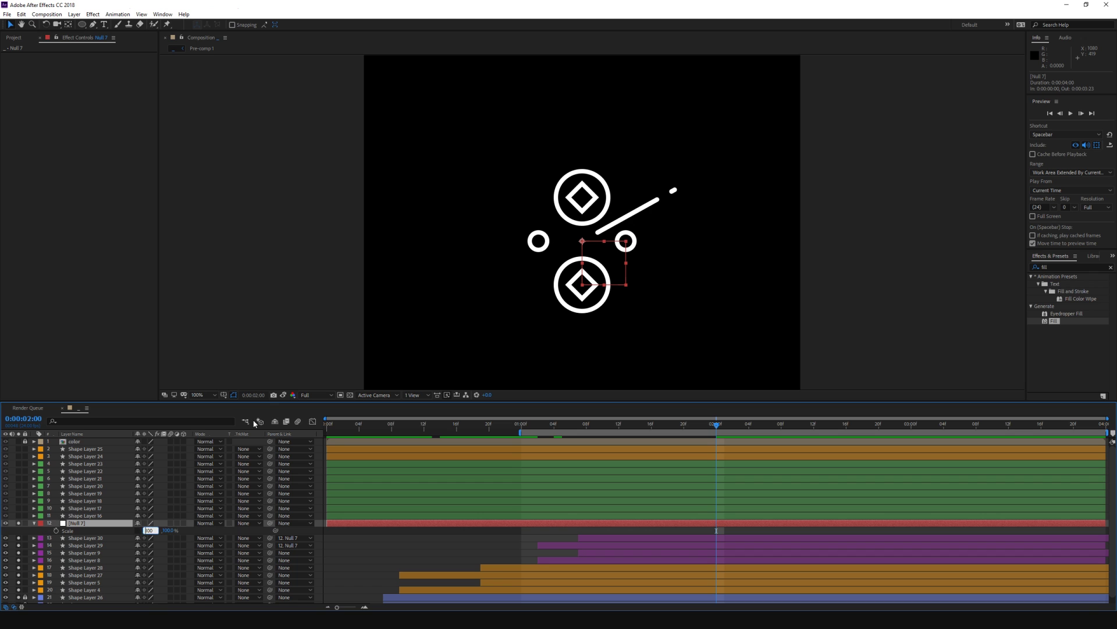
text(-100)
key(Return)
key(Delete)
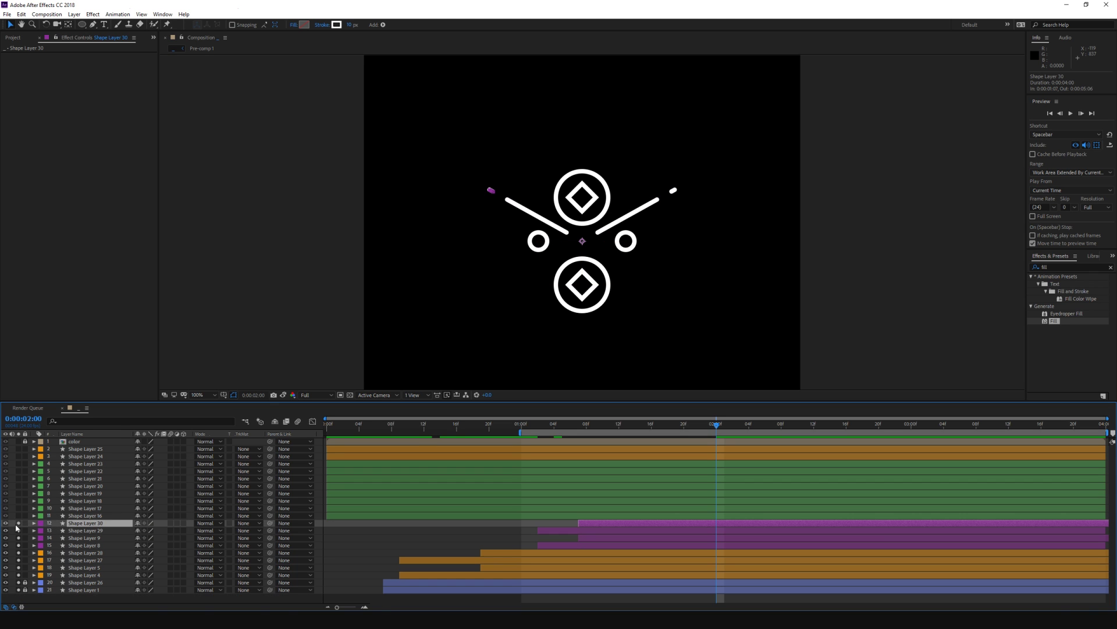
Step: Duplicate the four diagonal lines and flip them vertically with a null scaled 100,-100, then delete it
right_click(17, 527)
mouse_move(35, 425)
click(175, 495)
key(ctrl+z)
right_click(25, 524)
click(157, 473)
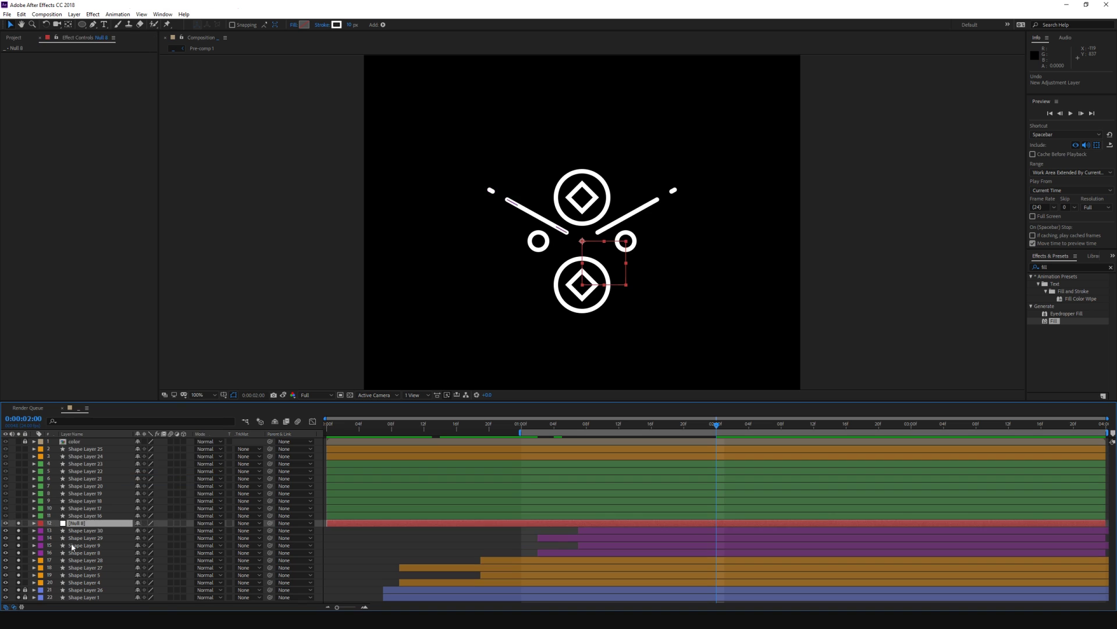
click(72, 530)
shift+click(72, 552)
key(ctrl+d)
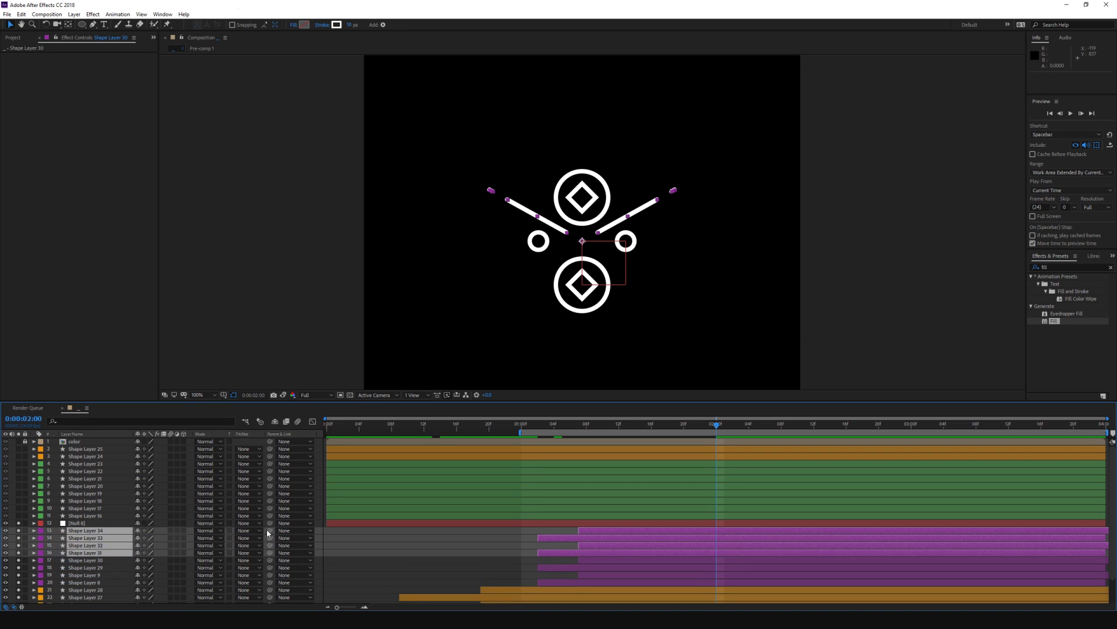
drag(268, 533, 79, 523)
click(78, 522)
key(s)
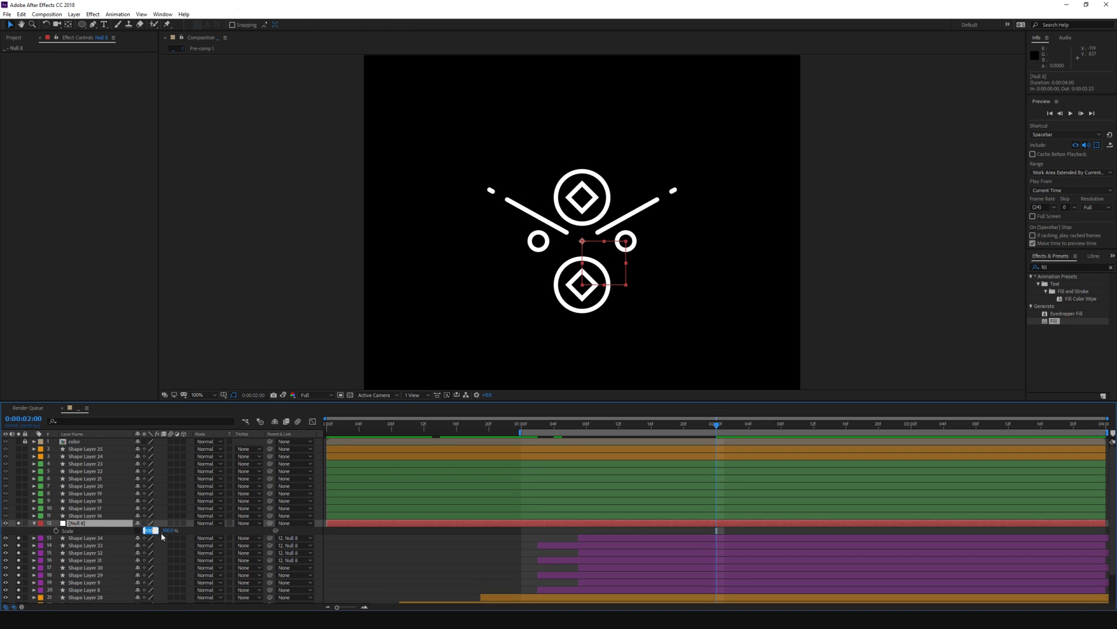
key(Return)
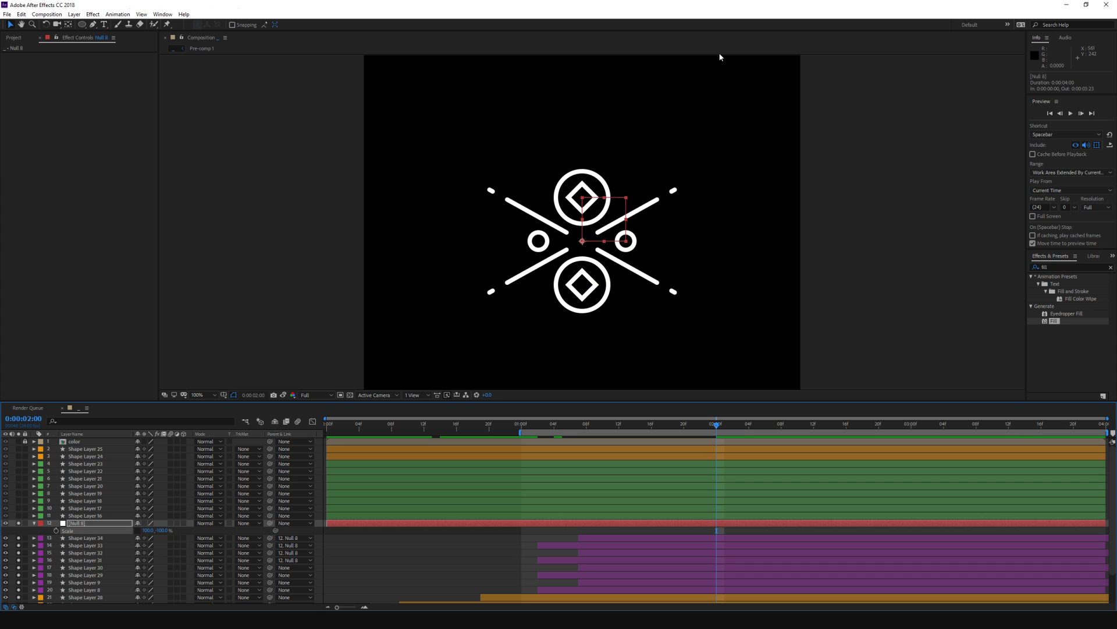
key(Delete)
Step: Shift all eight diagonal-line layers about 5 frames earlier and preview the result
key(space)
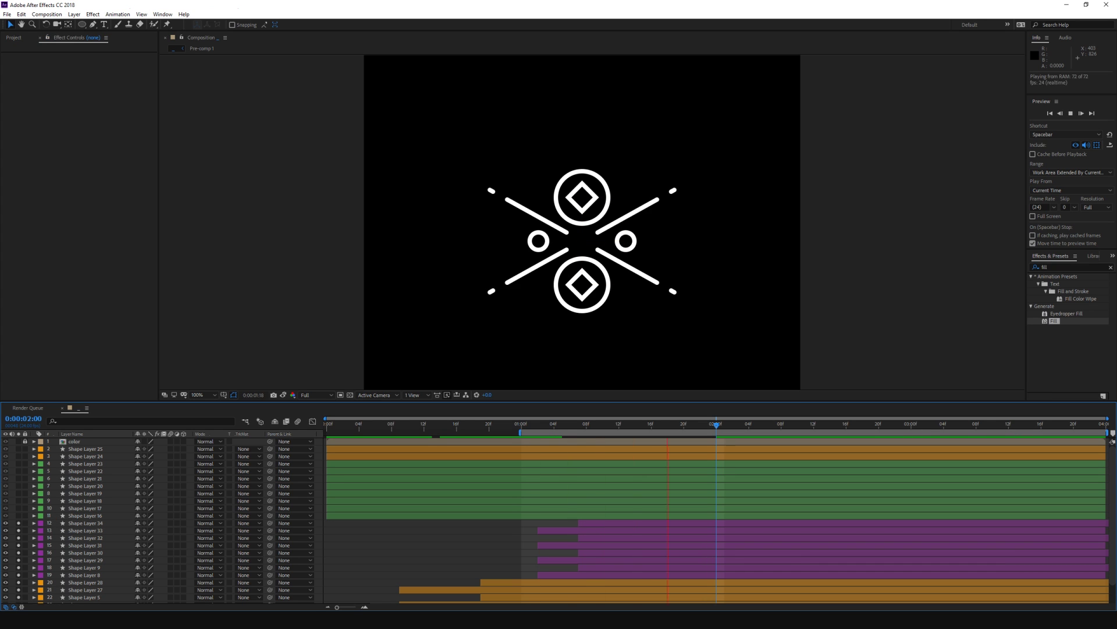
drag(598, 425, 457, 425)
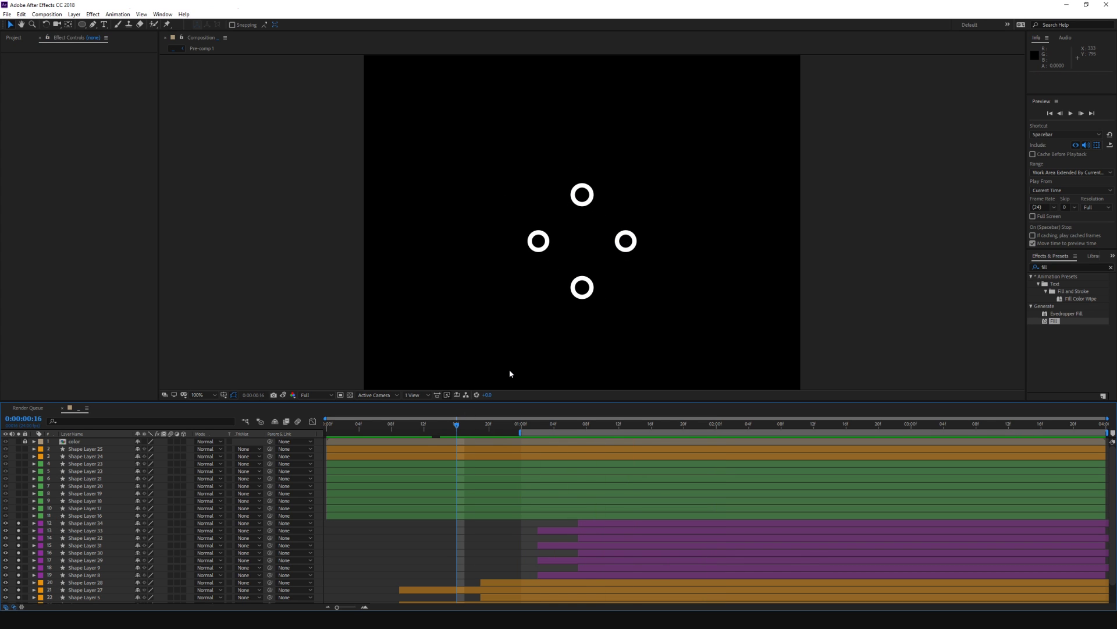
click(580, 523)
shift+click(598, 573)
drag(597, 527, 556, 526)
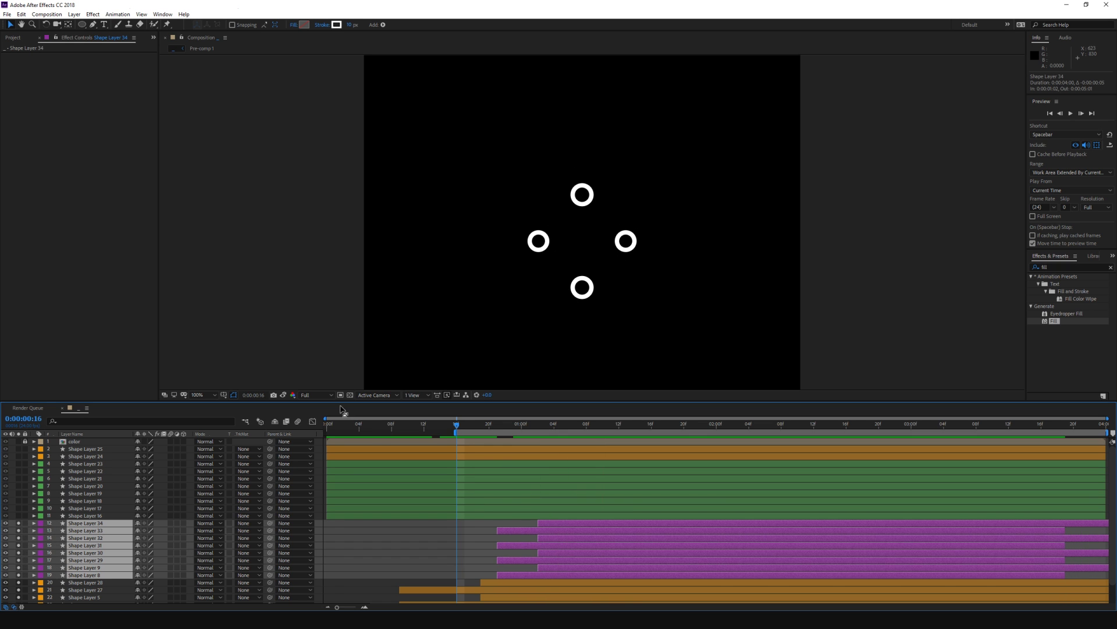
key(Home)
key(space)
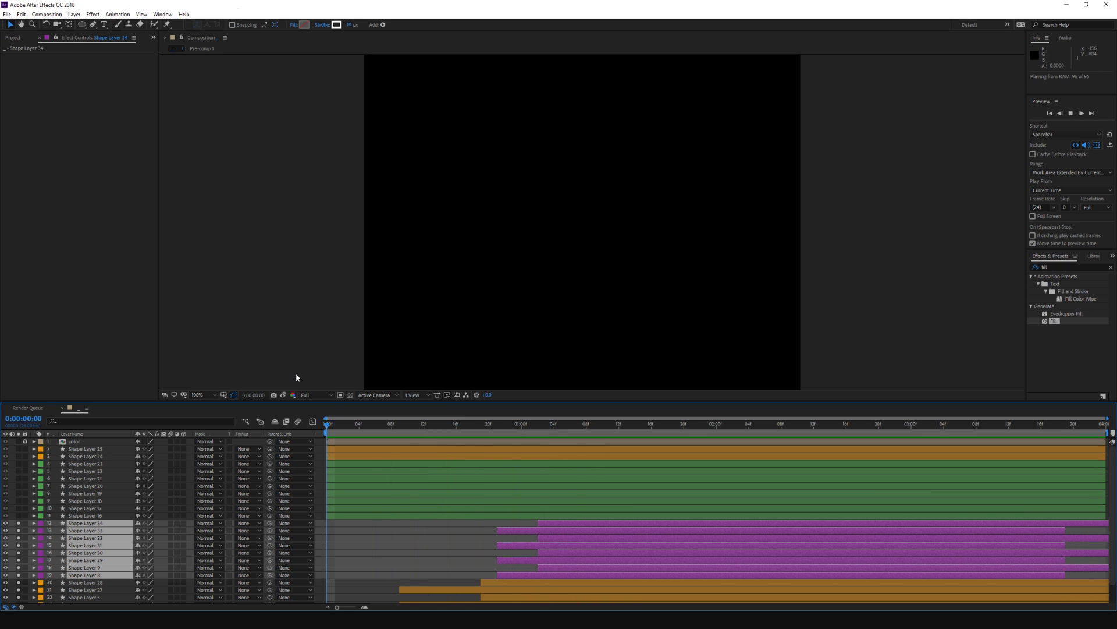
key(space)
Step: Trim Shape Layers 33, 31, 29 and 8 to the playhead and set Shape Layer 33's End to 20%
drag(484, 426, 485, 433)
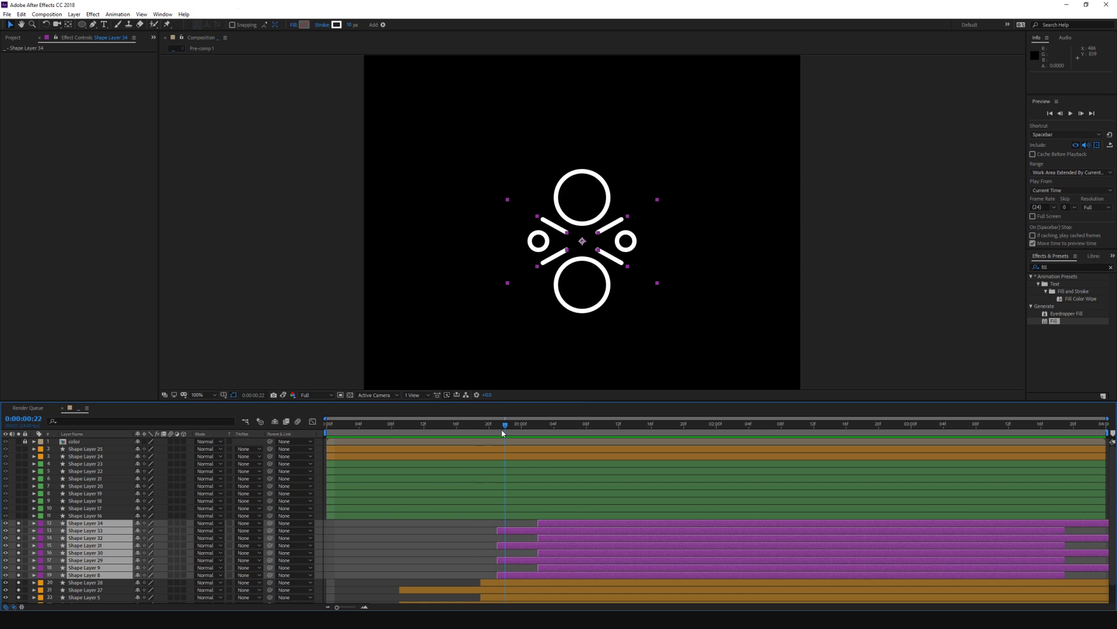
drag(511, 535, 523, 530)
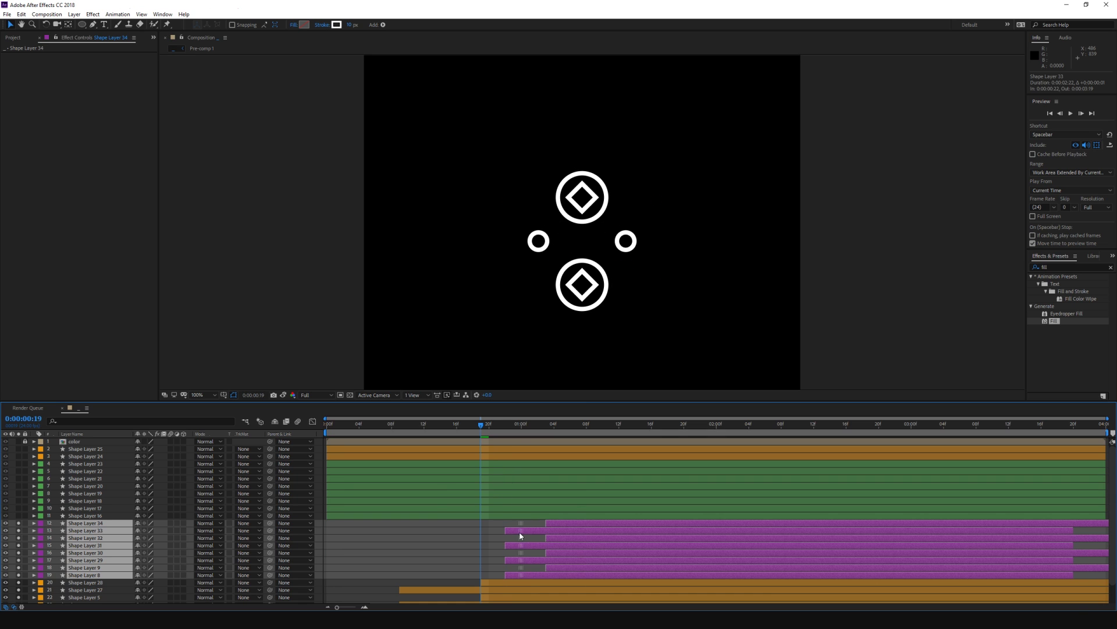
click(516, 530)
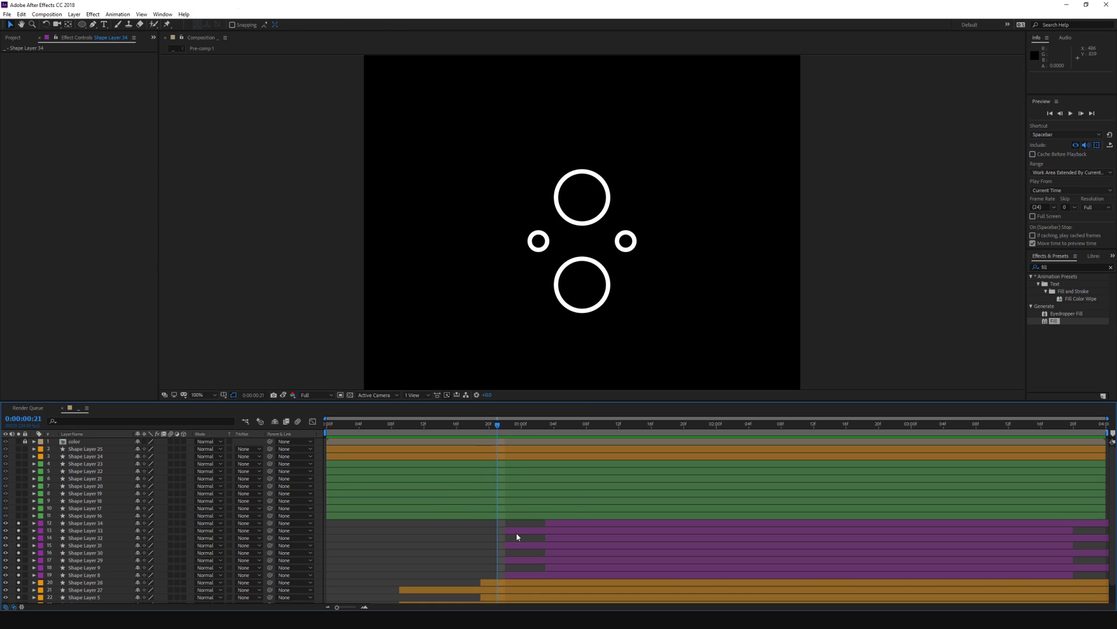
ctrl+click(517, 545)
ctrl+click(518, 560)
ctrl+click(518, 575)
key(alt+bracketleft)
key(u)
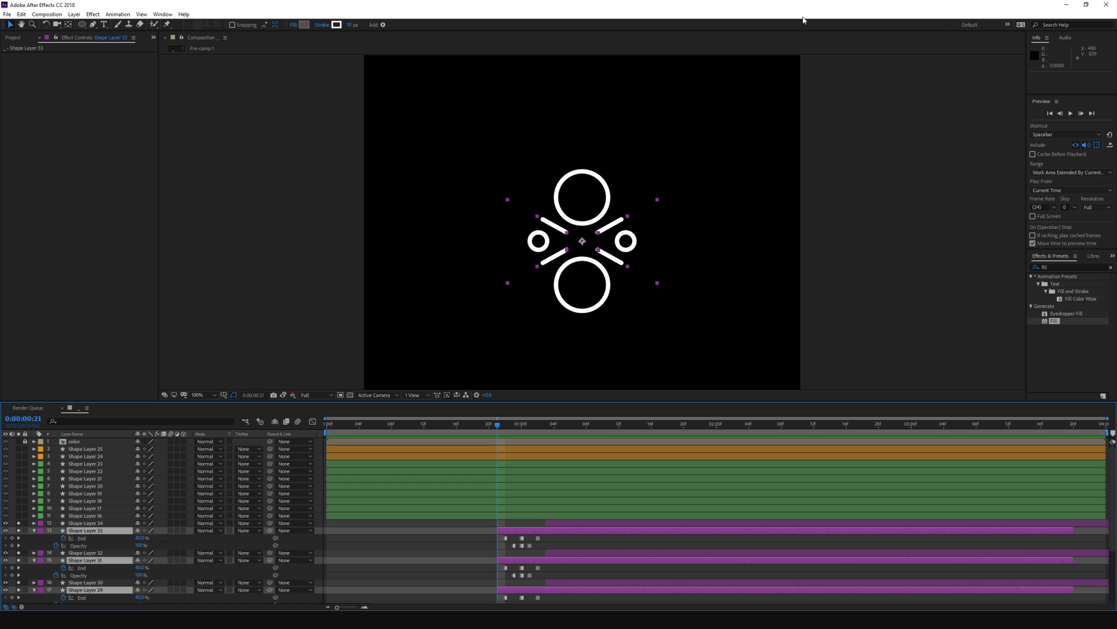
key(Return)
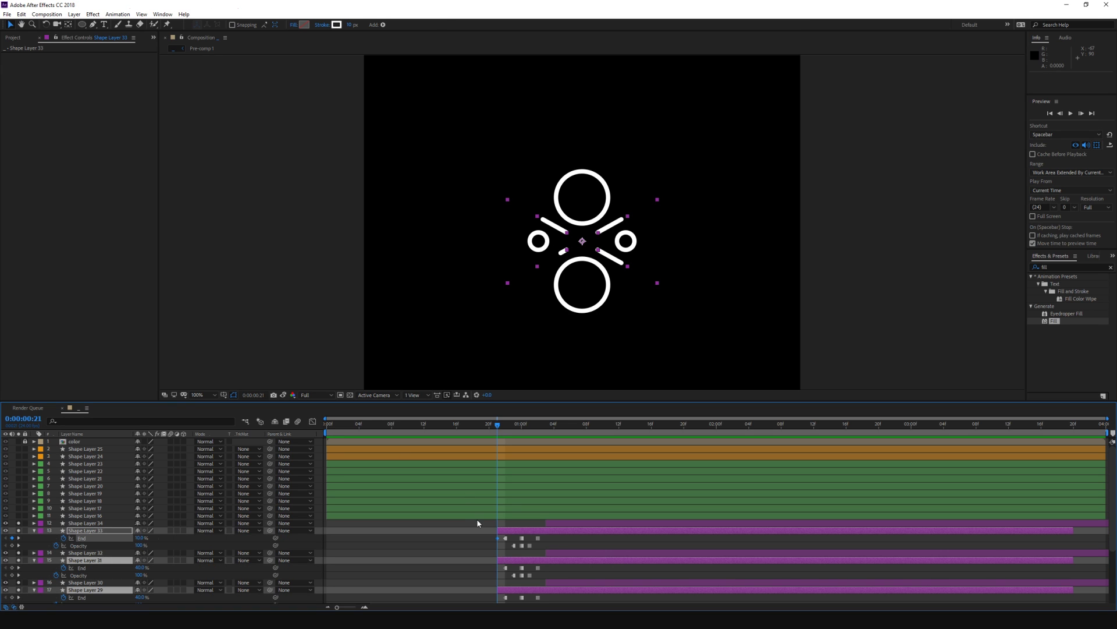
Step: Paste Shape Layer 33's End keyframe onto the other line layers, through Shape Layer 8
click(498, 539)
key(ctrl+v)
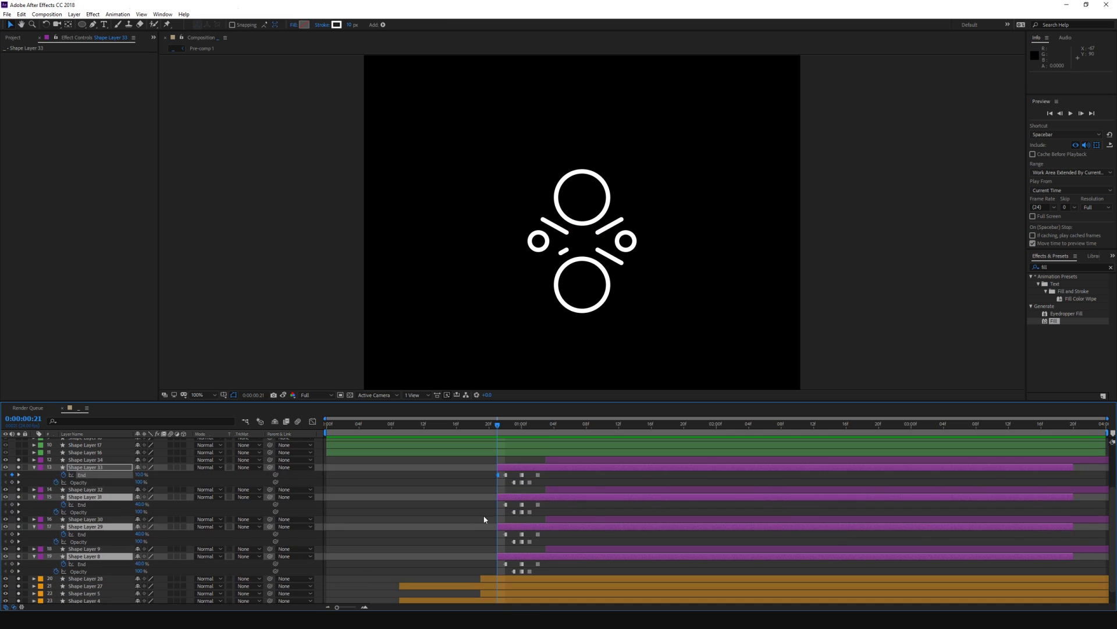
click(497, 475)
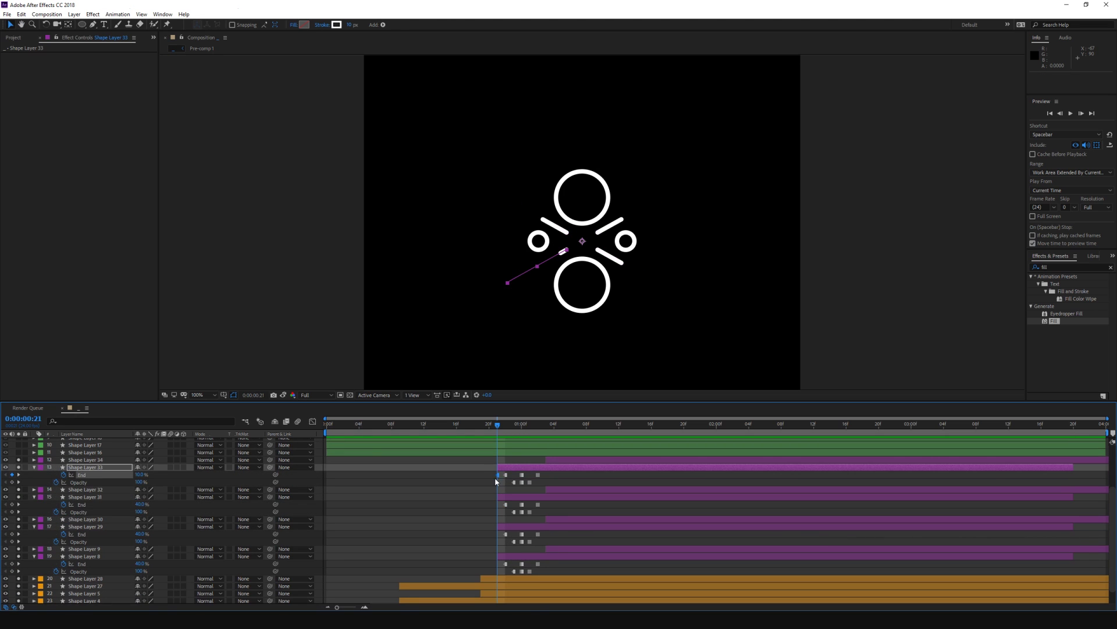
click(507, 504)
key(ctrl+v)
click(507, 534)
key(ctrl+v)
click(509, 563)
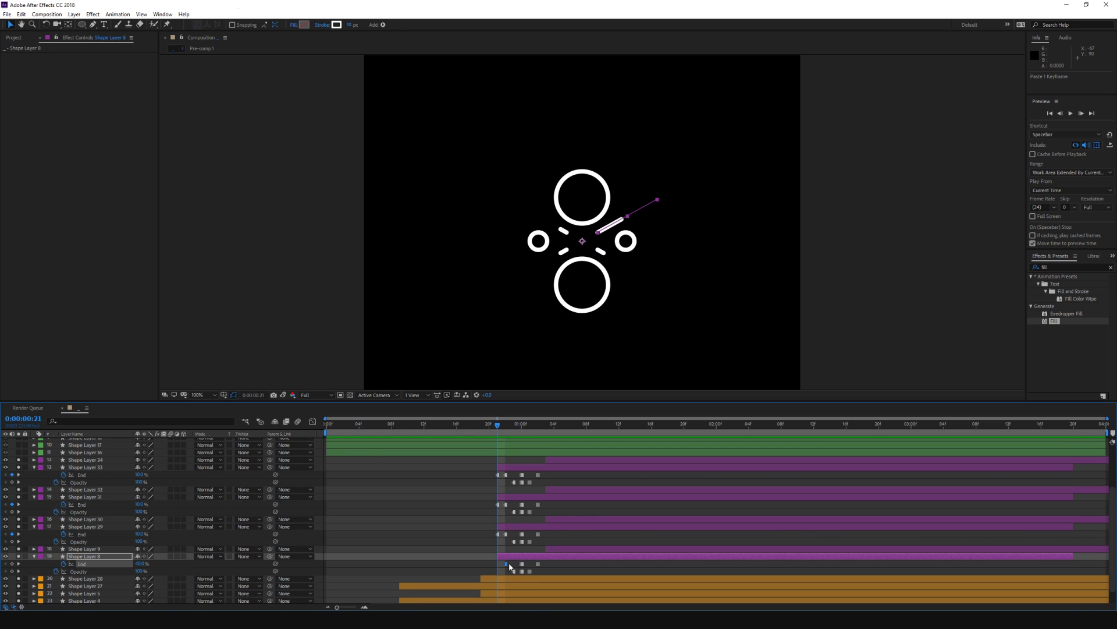
Step: Preview the animation to check the pasted End keyframes
key(space)
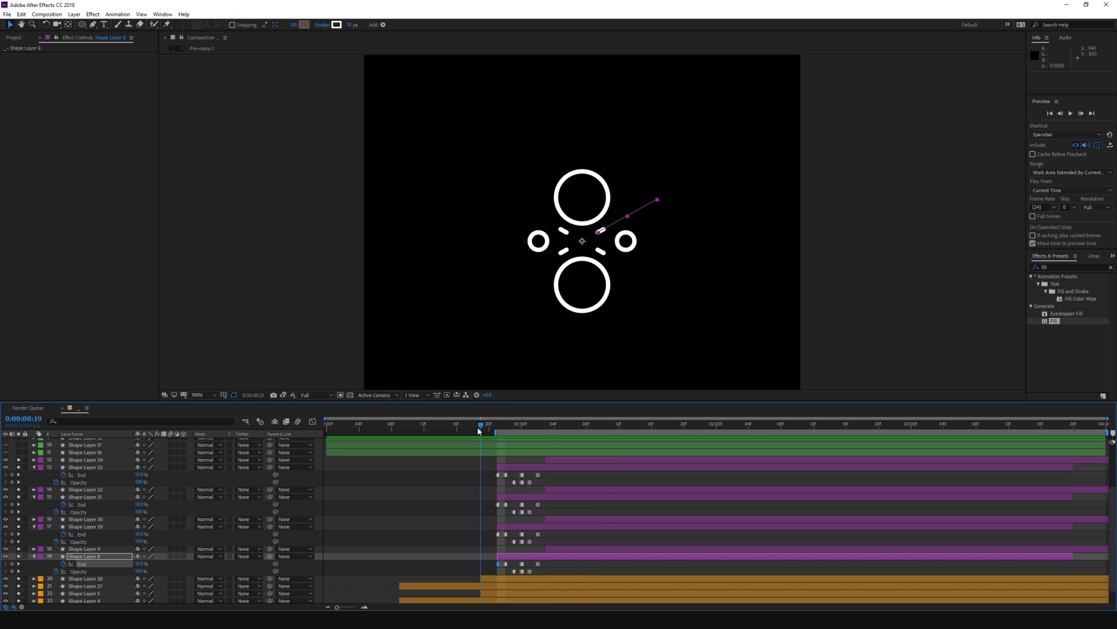
click(477, 427)
key(space)
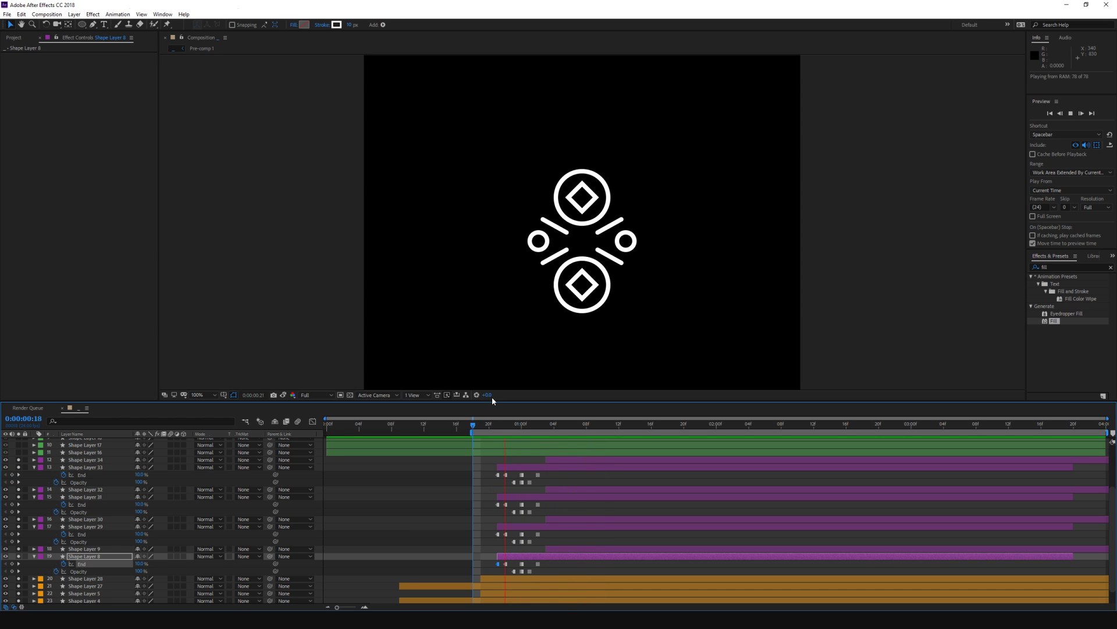
key(space)
Step: At frame 21, shift Shape Layers 34 through 8 one frame later
click(513, 459)
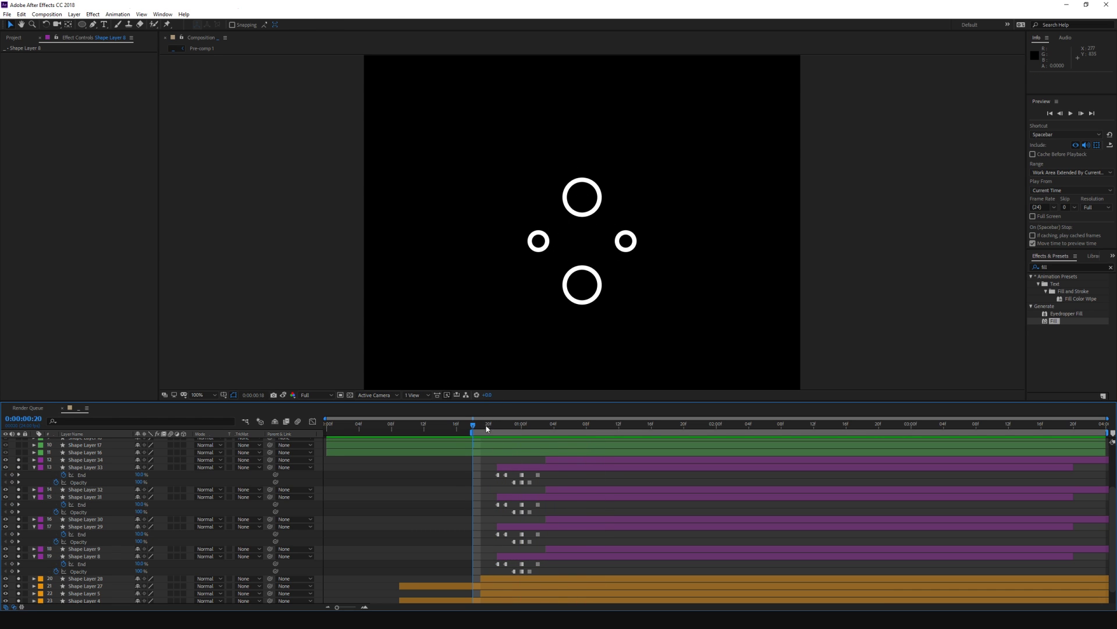
click(498, 423)
click(550, 460)
shift+click(537, 556)
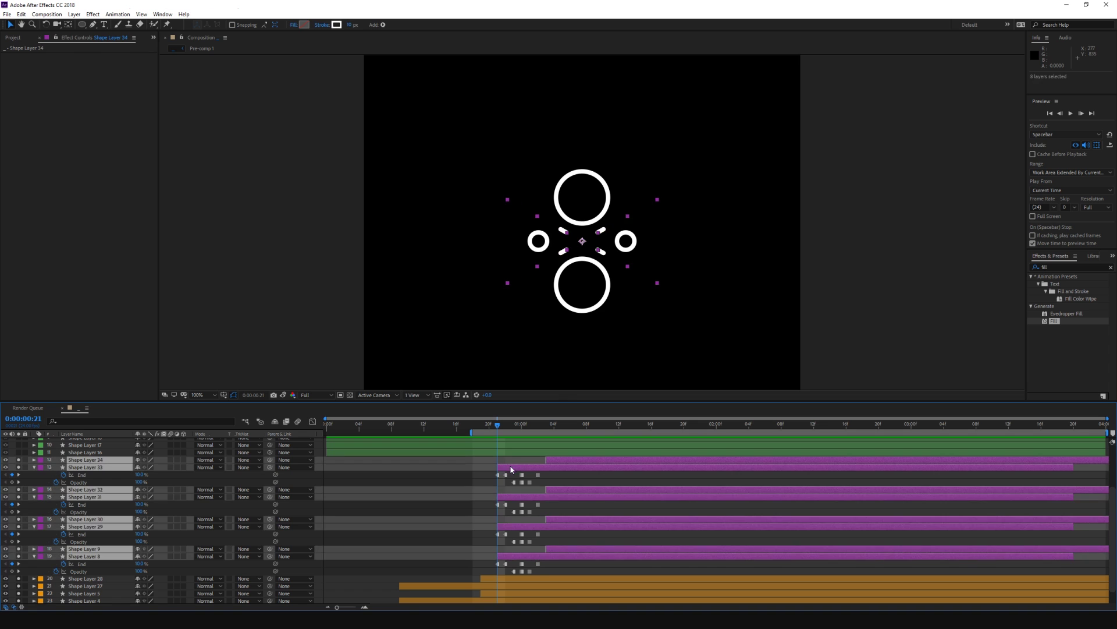
key(alt+Page_Down)
click(447, 459)
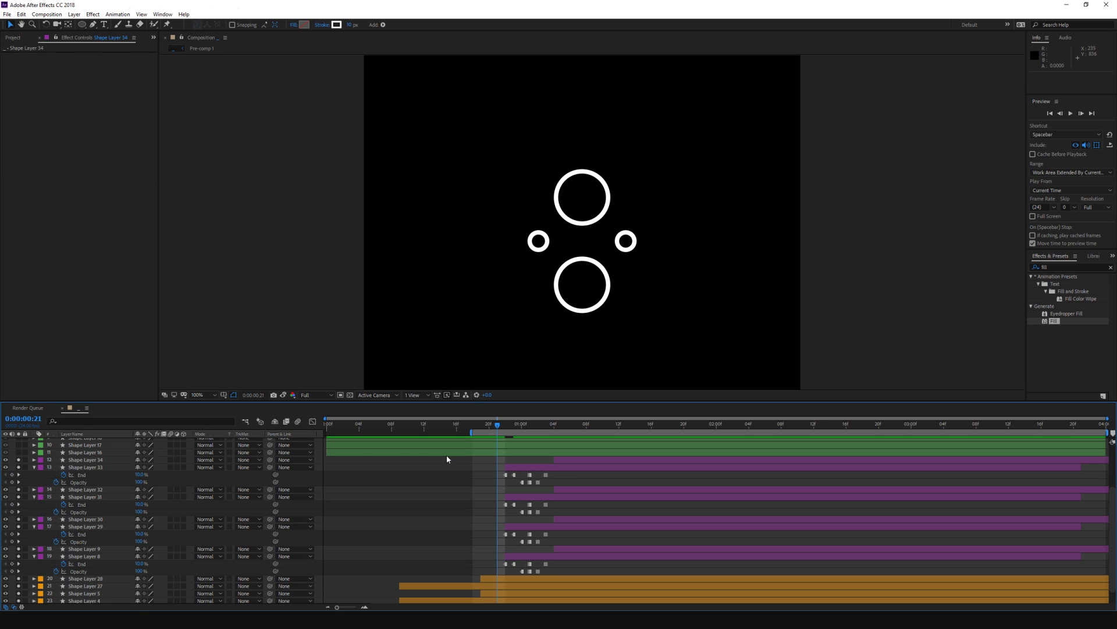
double_click(81, 24)
Step: Set the new ellipse layer's path Size to 200
key(s)
click(90, 421)
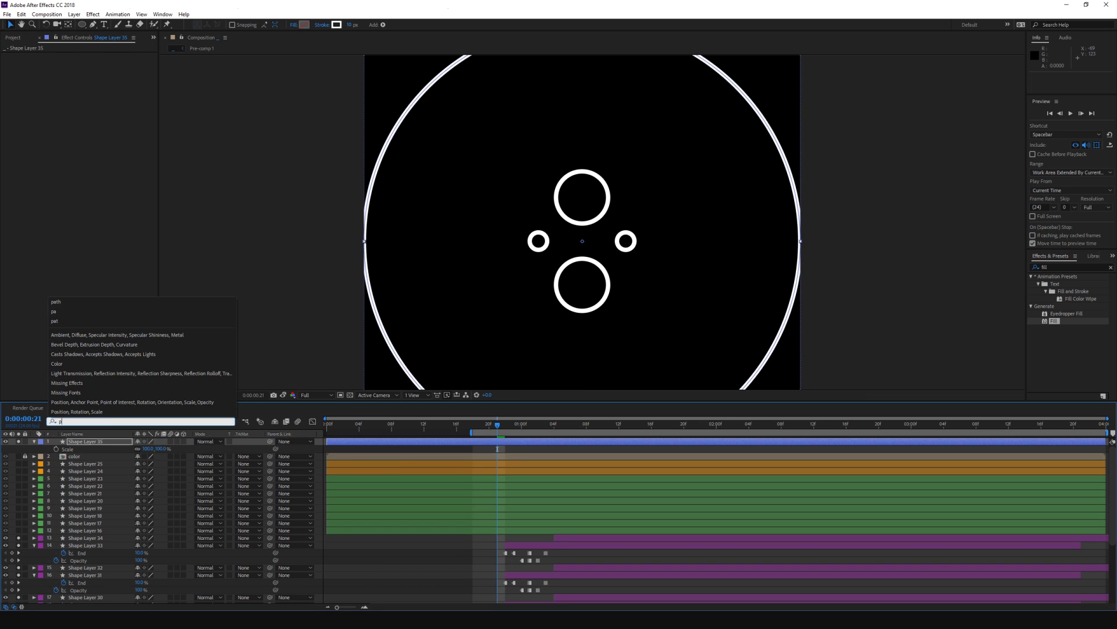
text(path)
click(168, 471)
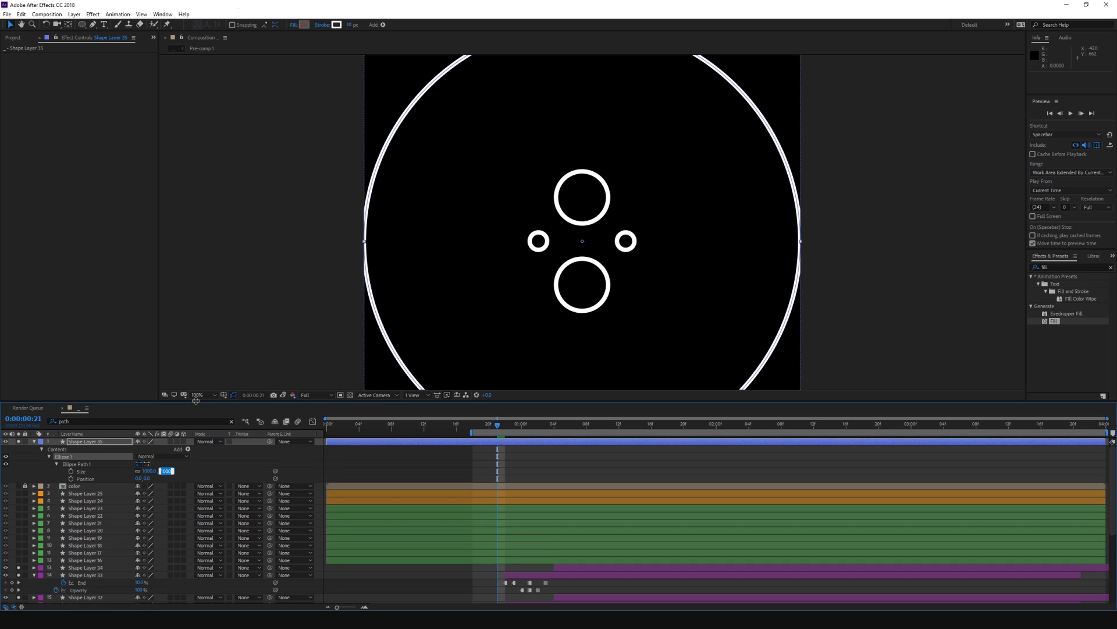
text(500)
key(Return)
click(152, 471)
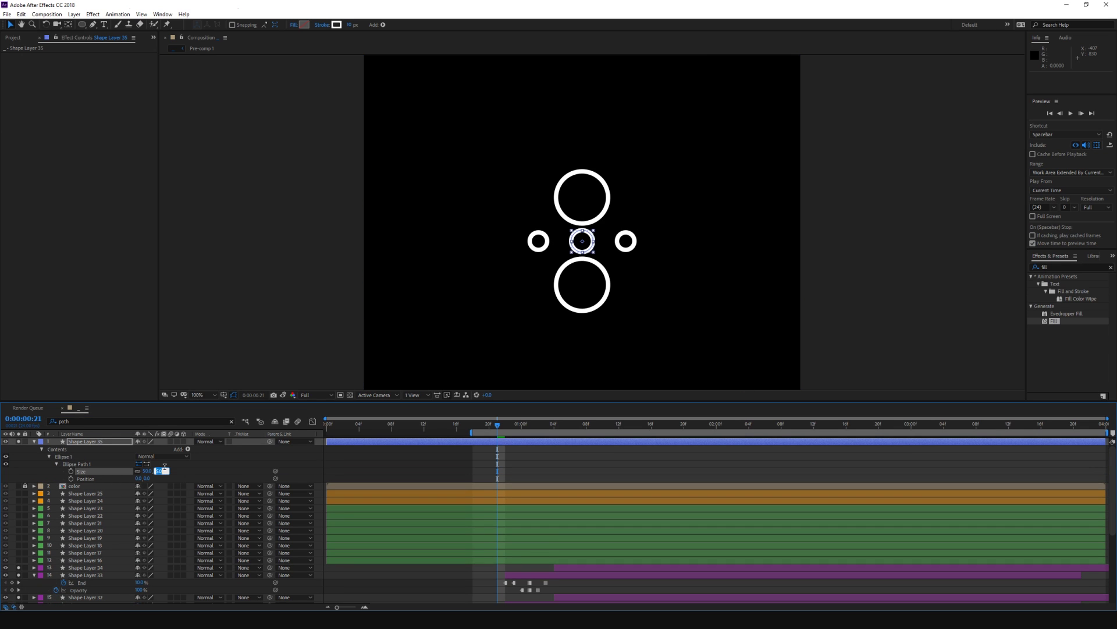
text(200)
key(Return)
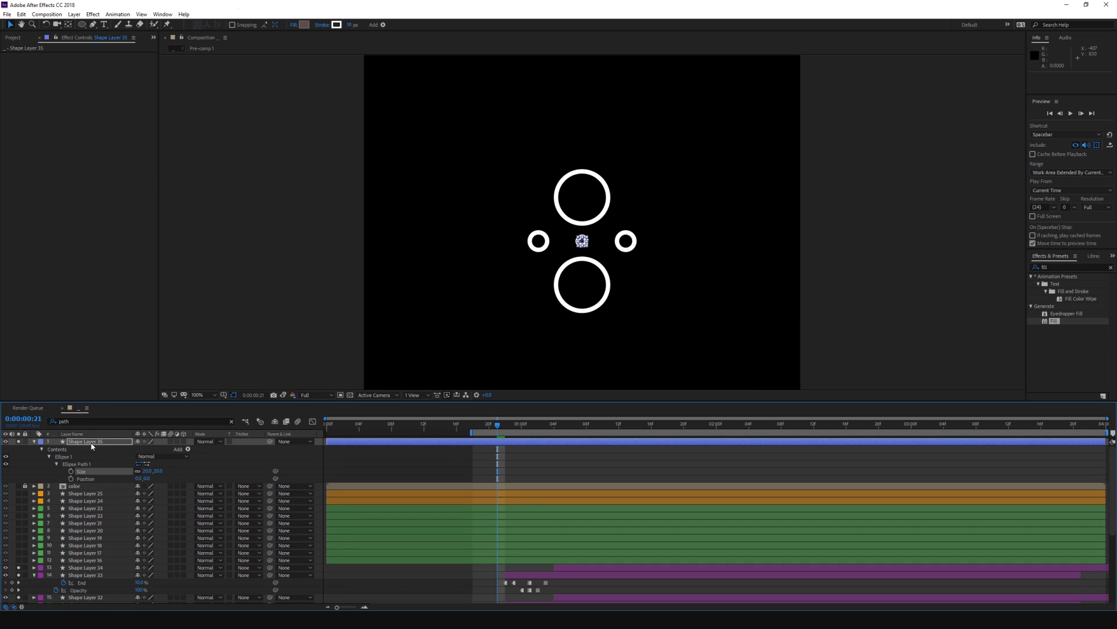
Step: Trim Shape Layer 35's out point, move it below Shape Layer 8, and preview
drag(92, 446, 133, 564)
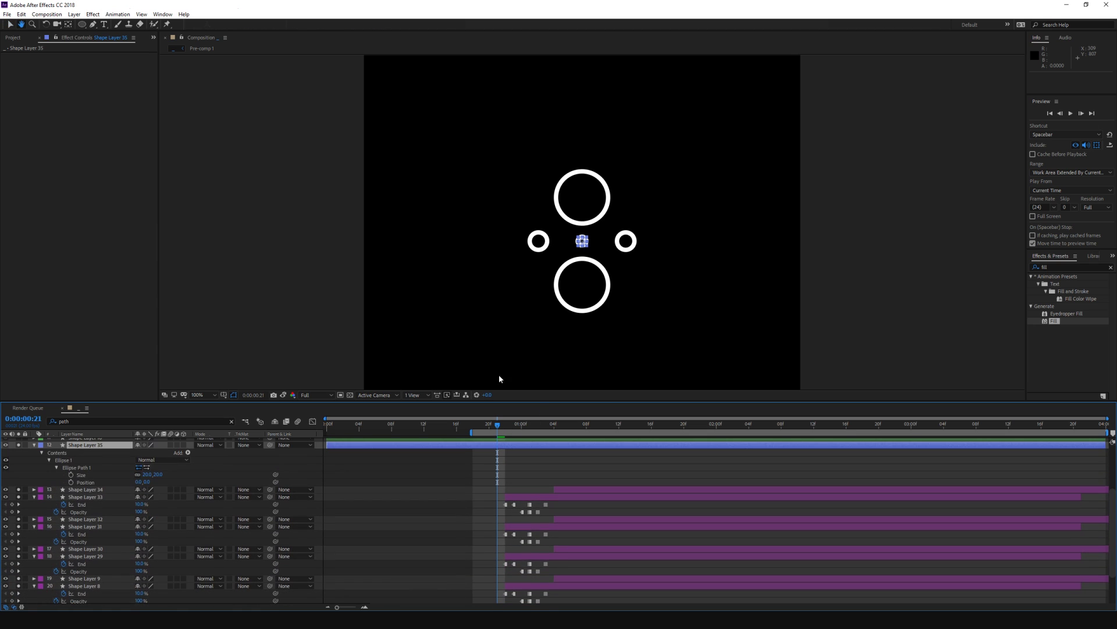
key(alt+bracketright)
key(ctrl+x)
key(ctrl+v)
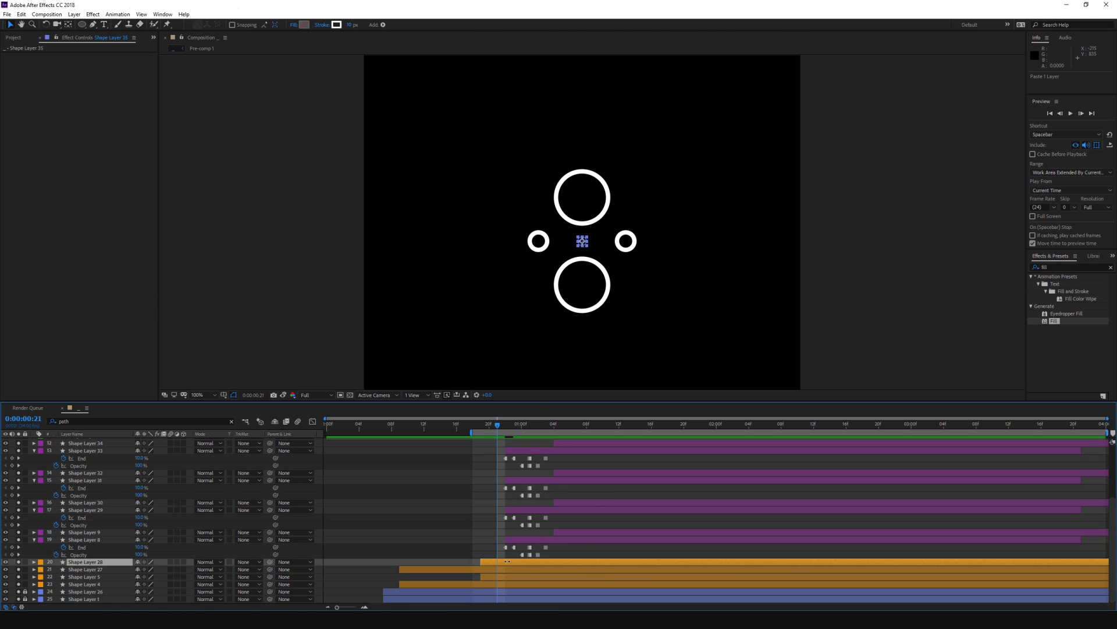
click(485, 478)
key(space)
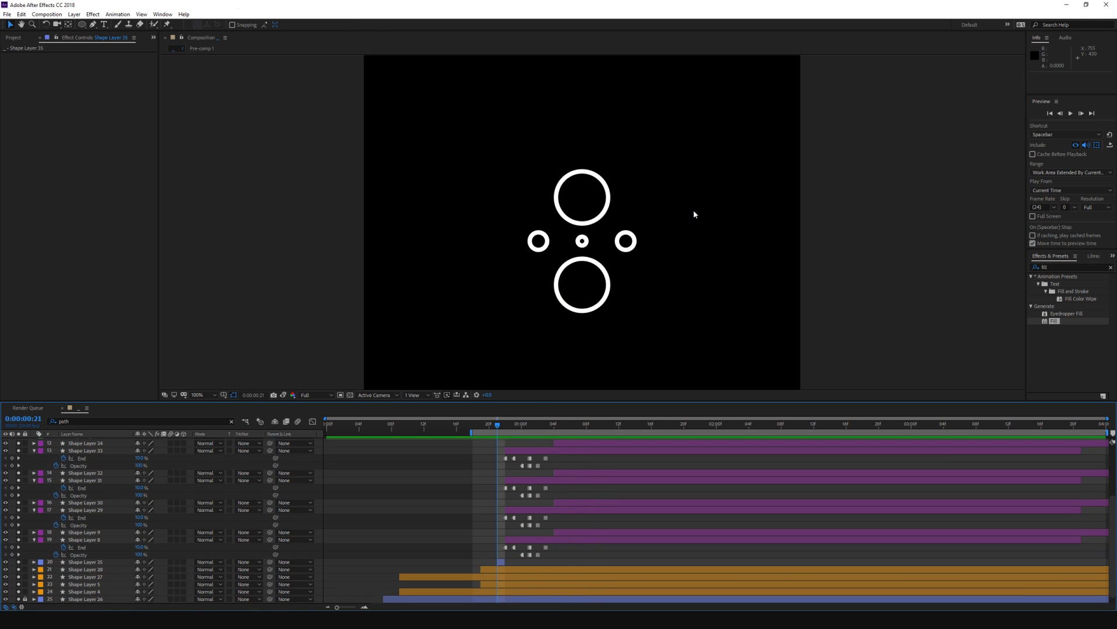
key(space)
Step: Keyframe Shape Layer 35's ellipse Size with a 40 key, starting the layer one frame earlier
click(35, 561)
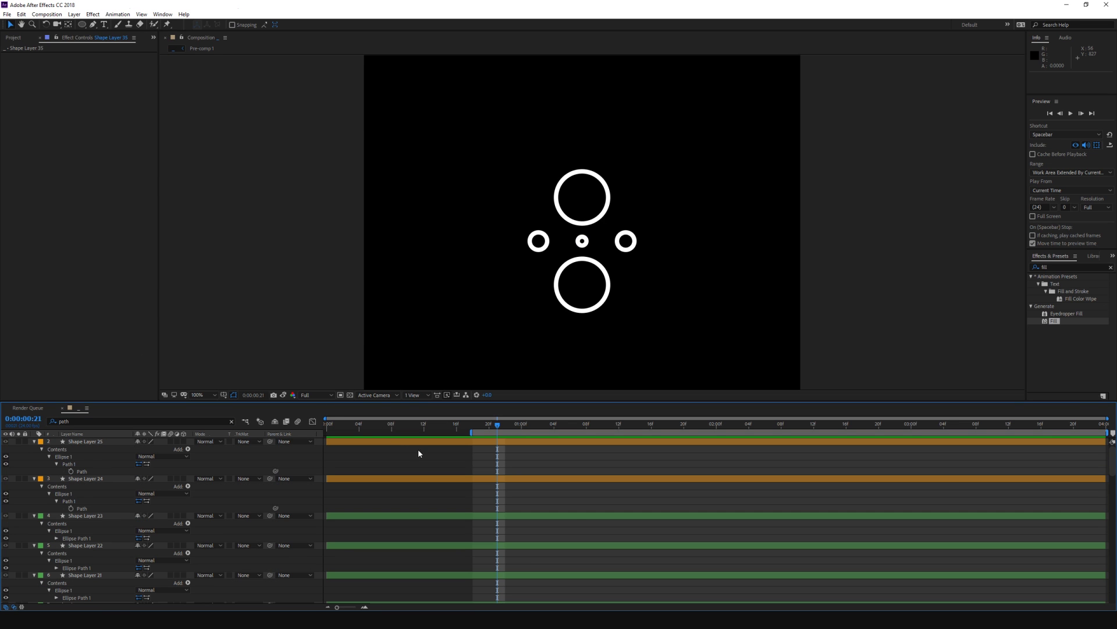
click(579, 516)
key(u)
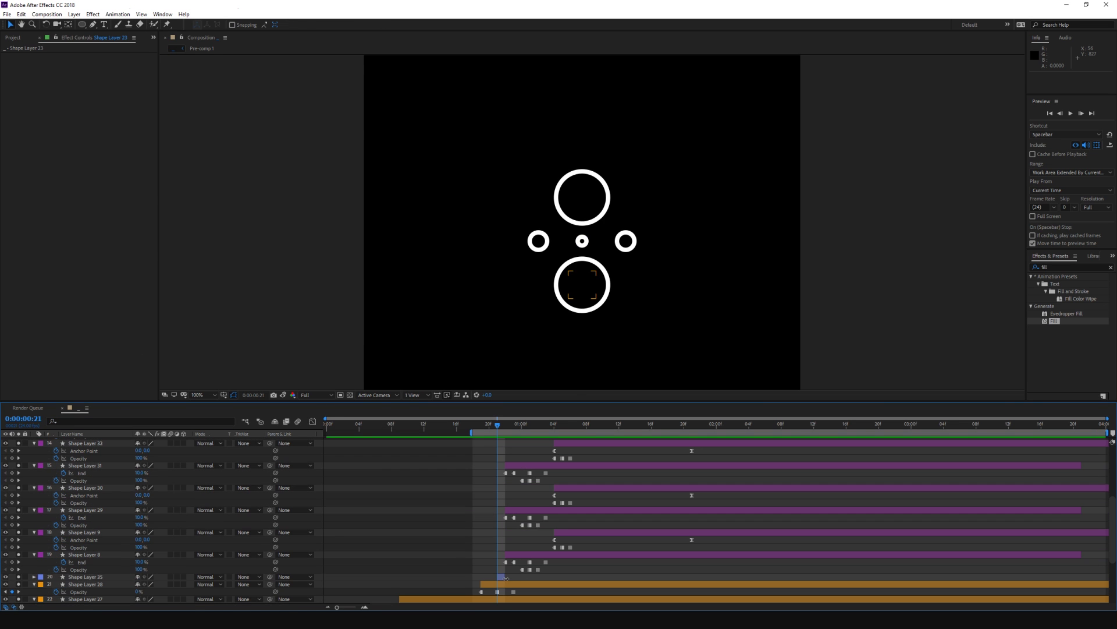
click(506, 578)
key(ctrl+f)
text(path)
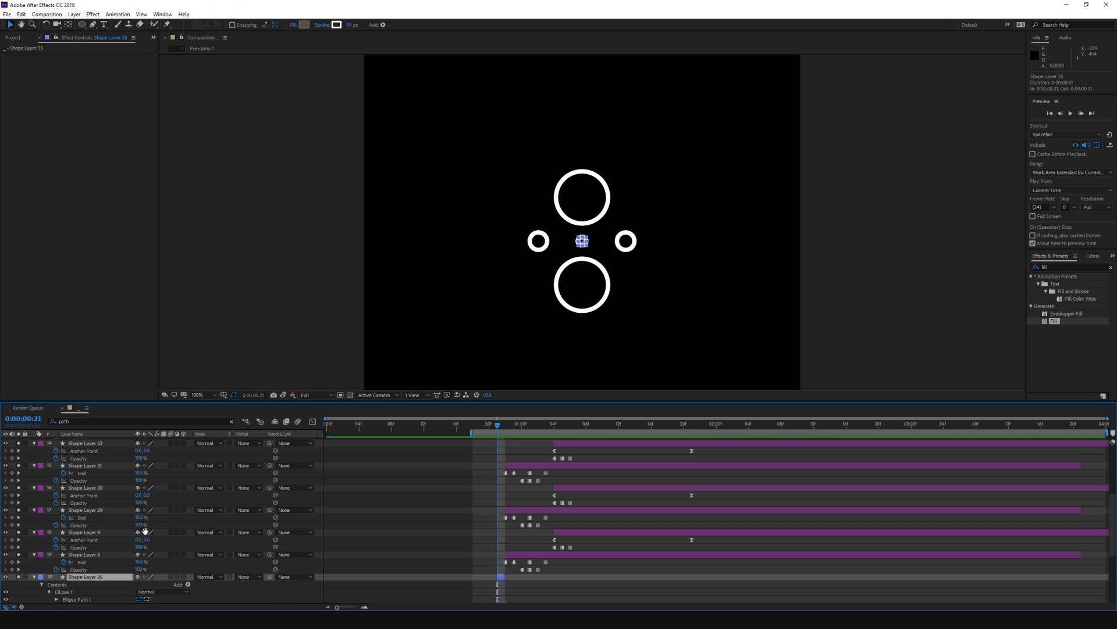
scroll(145, 532, down, 2)
click(71, 551)
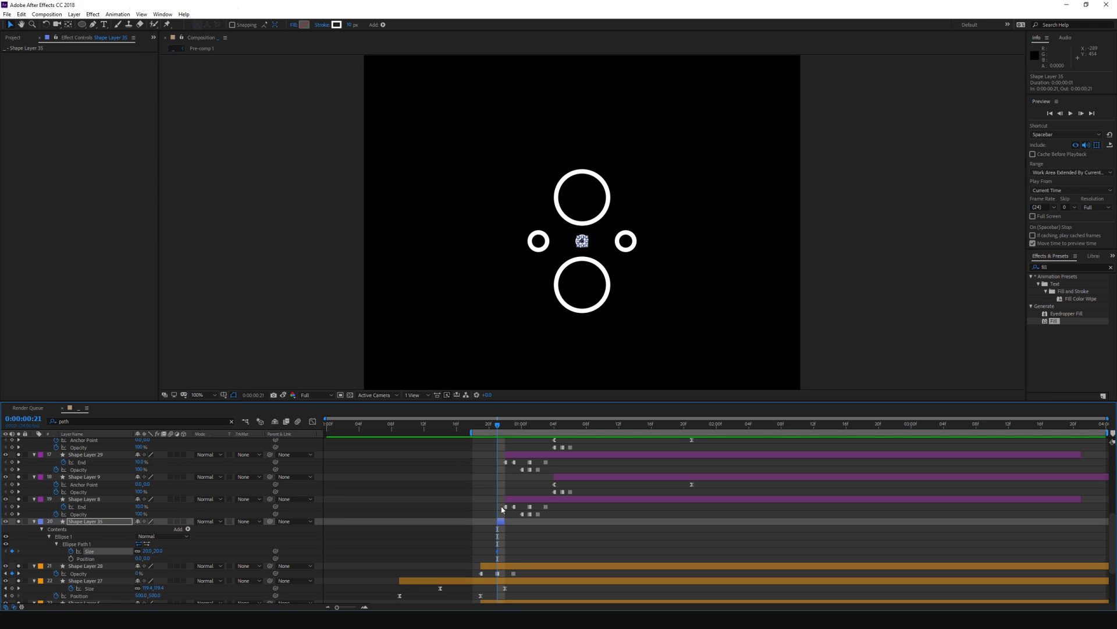
drag(501, 525, 504, 526)
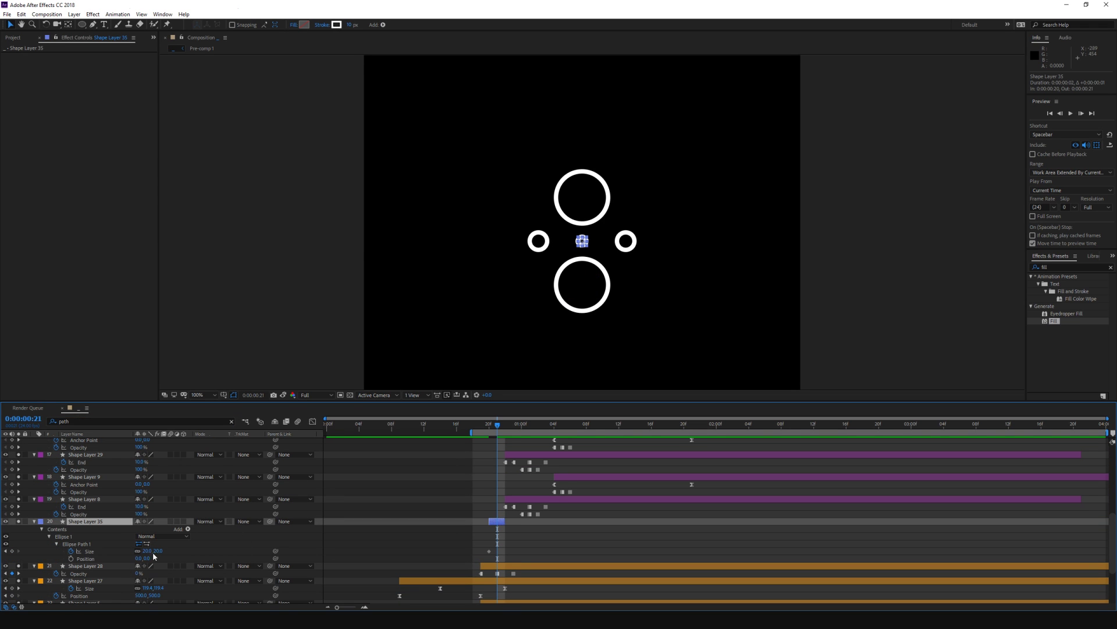
text(40)
key(Return)
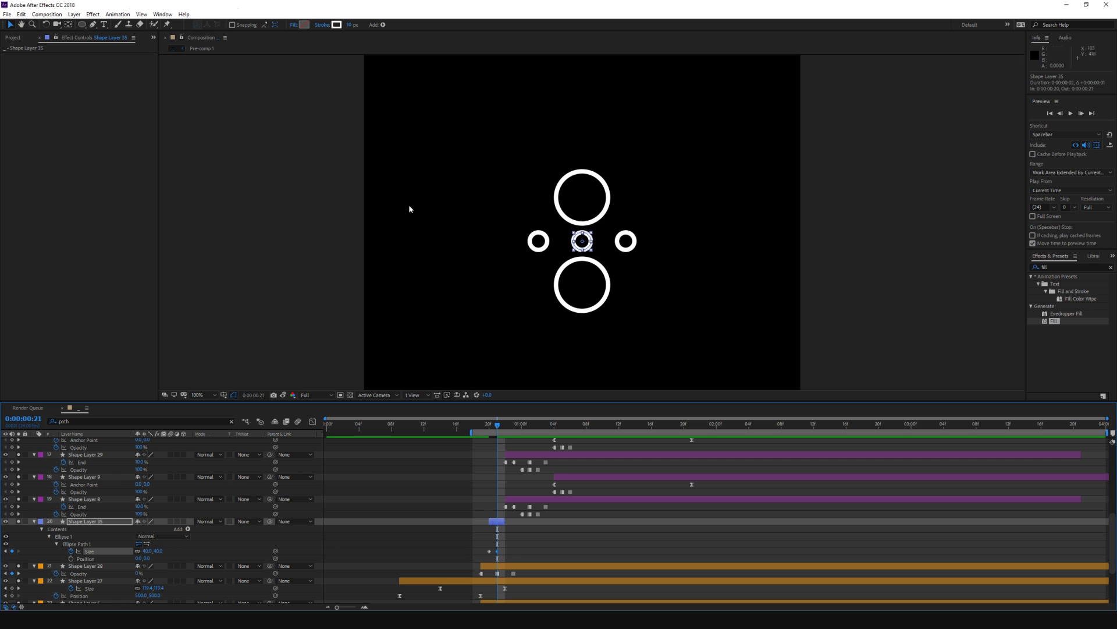
Step: Preview the circle's Size animation and clear the property search filter
click(409, 208)
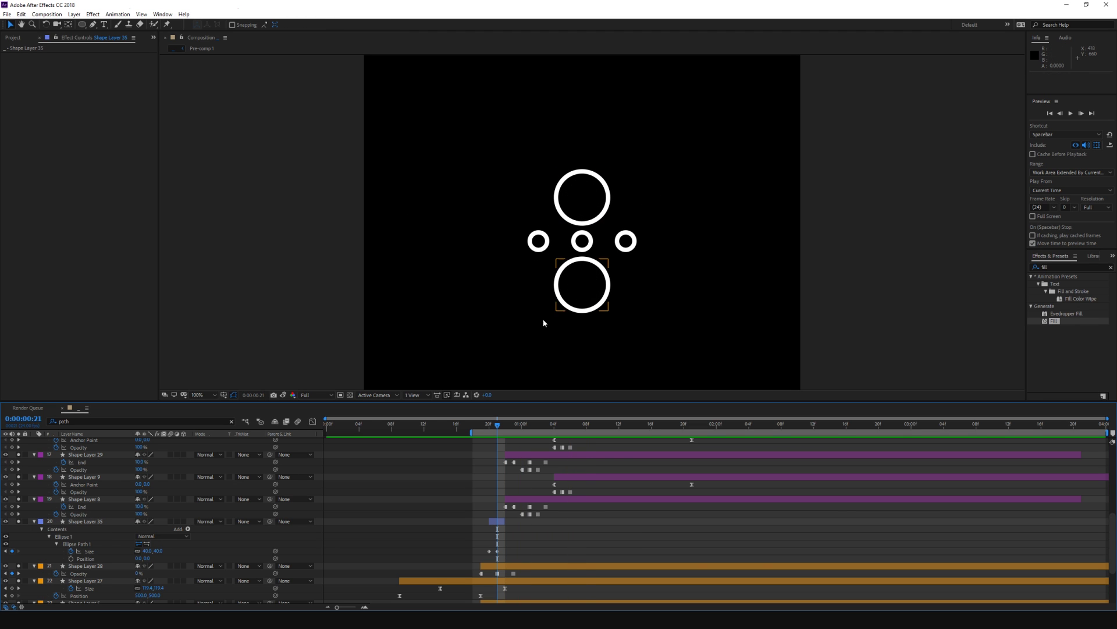
key(space)
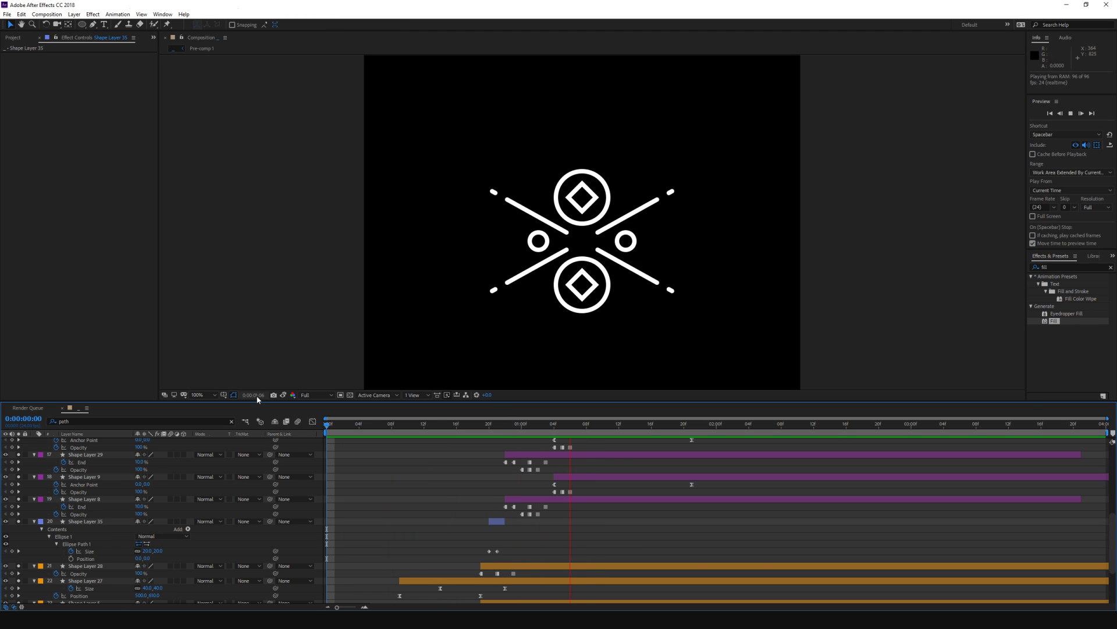
key(space)
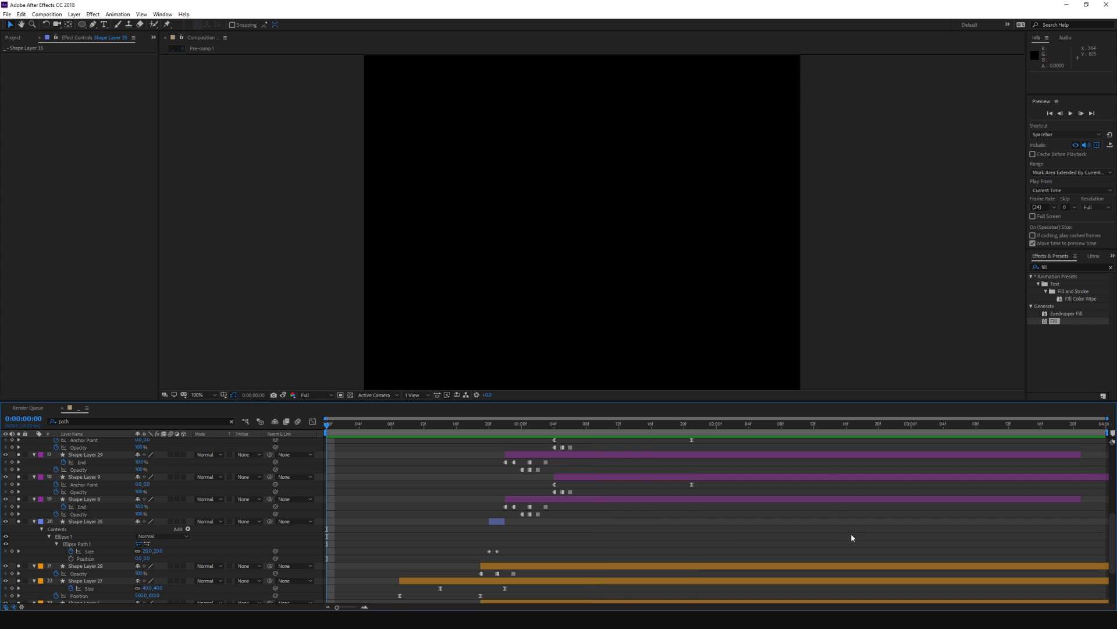
key(Escape)
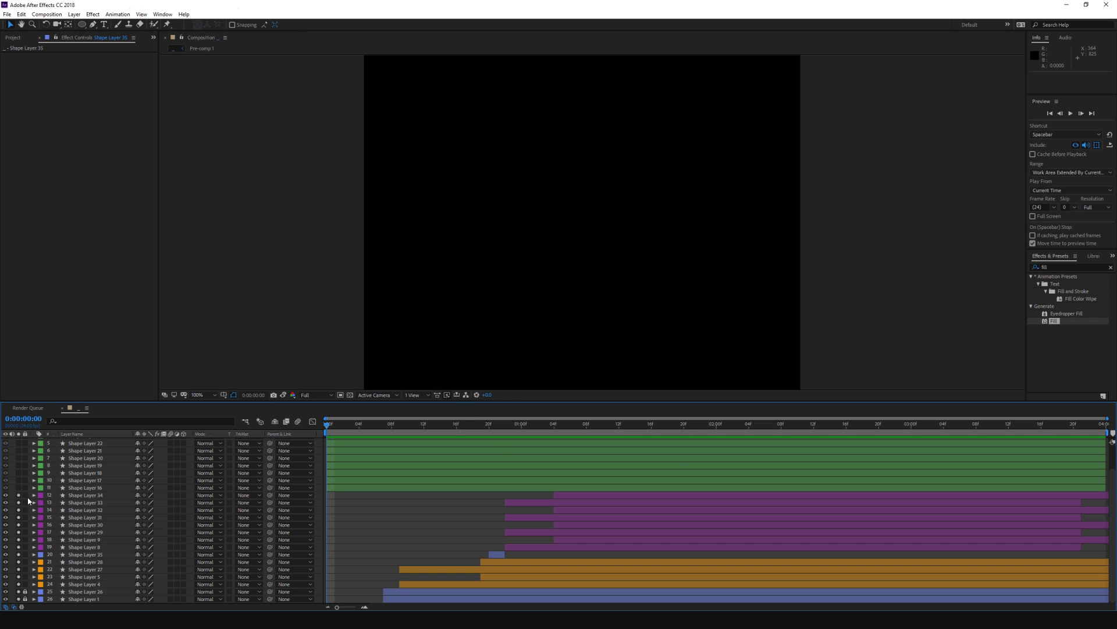
scroll(110, 512, up, 2)
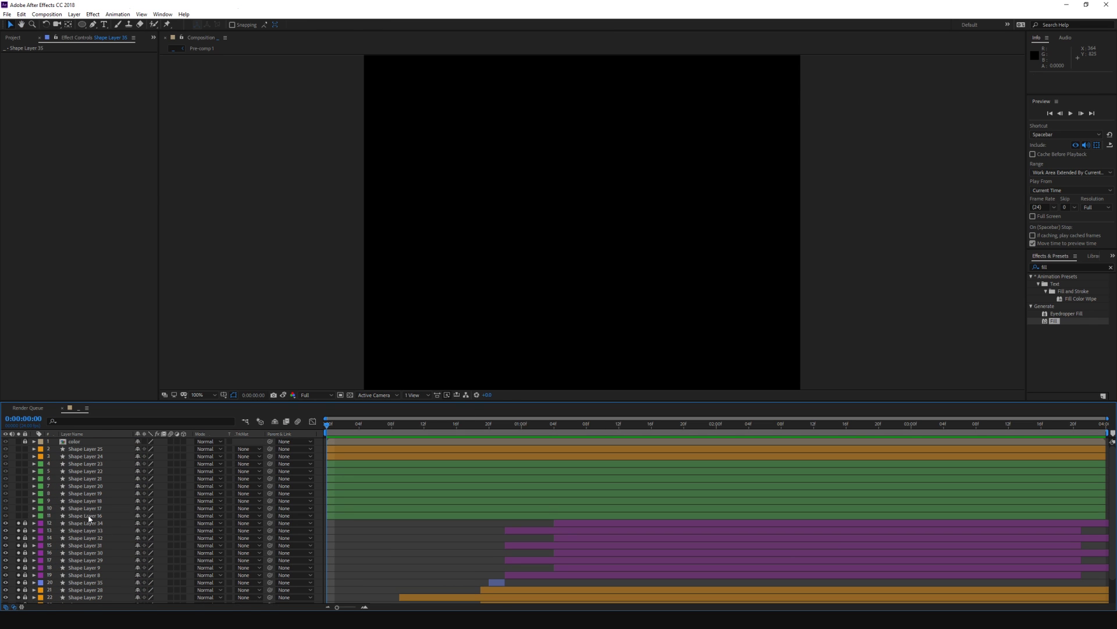
Step: Solo Shape Layer 16 and move the current time to about one second
click(87, 516)
click(19, 515)
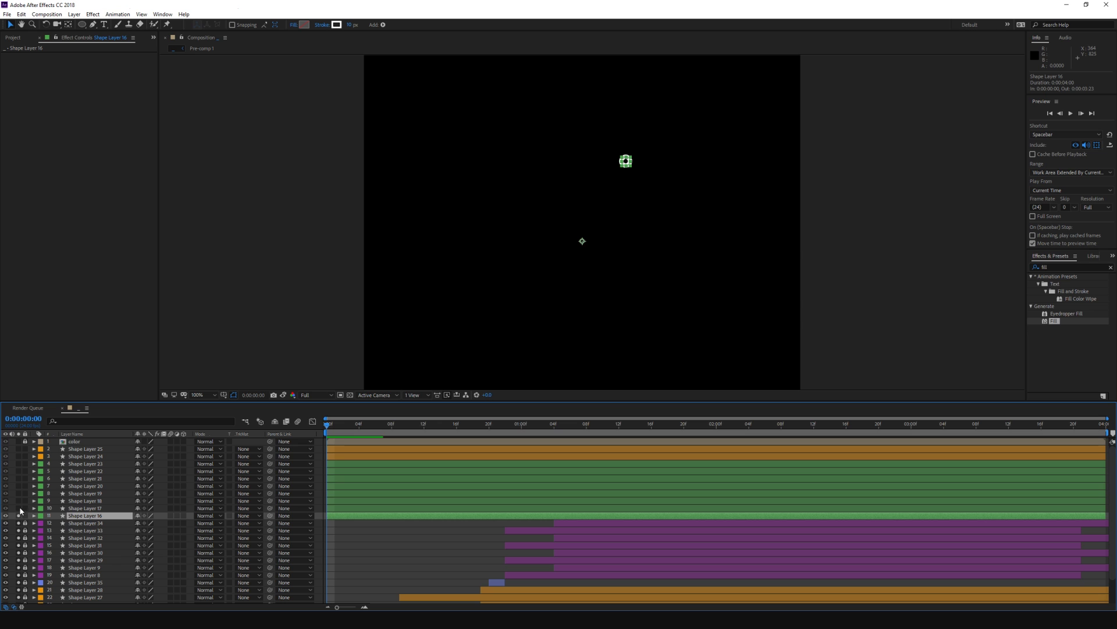
drag(20, 509, 18, 480)
click(18, 509)
drag(350, 424, 584, 449)
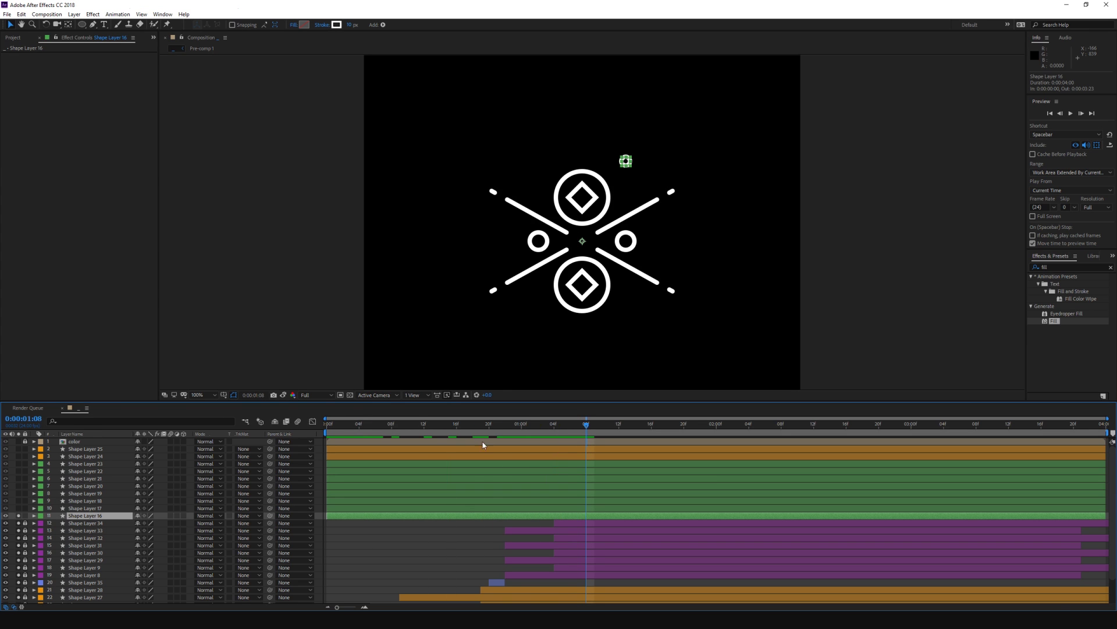
Step: Add Anchor Point, Position and Opacity keyframes to Shape Layer 16
click(126, 421)
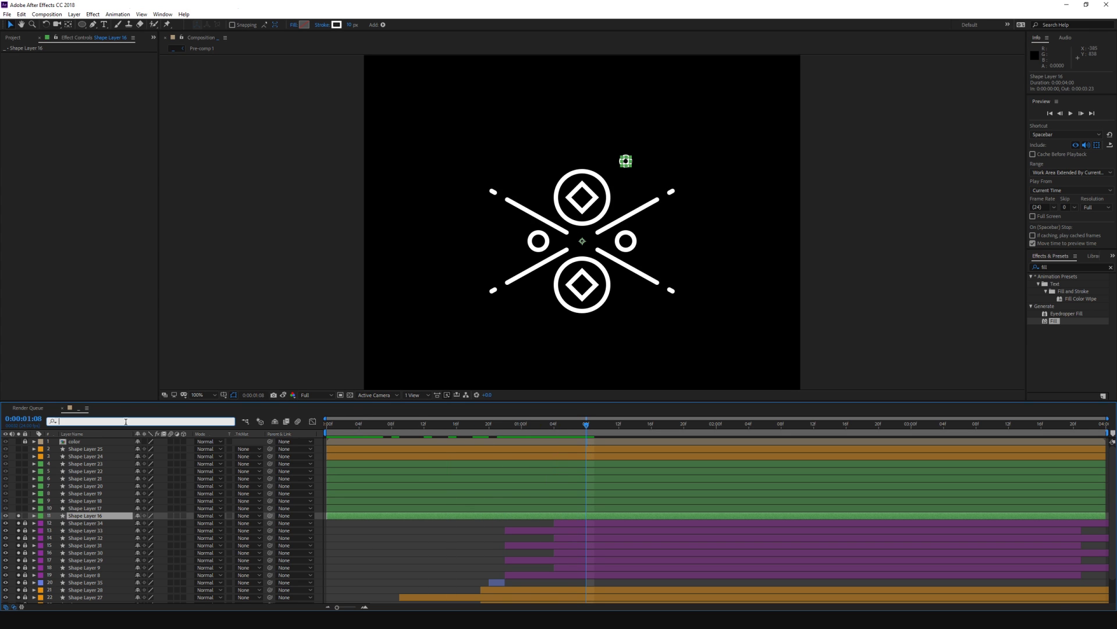
click(33, 516)
click(42, 524)
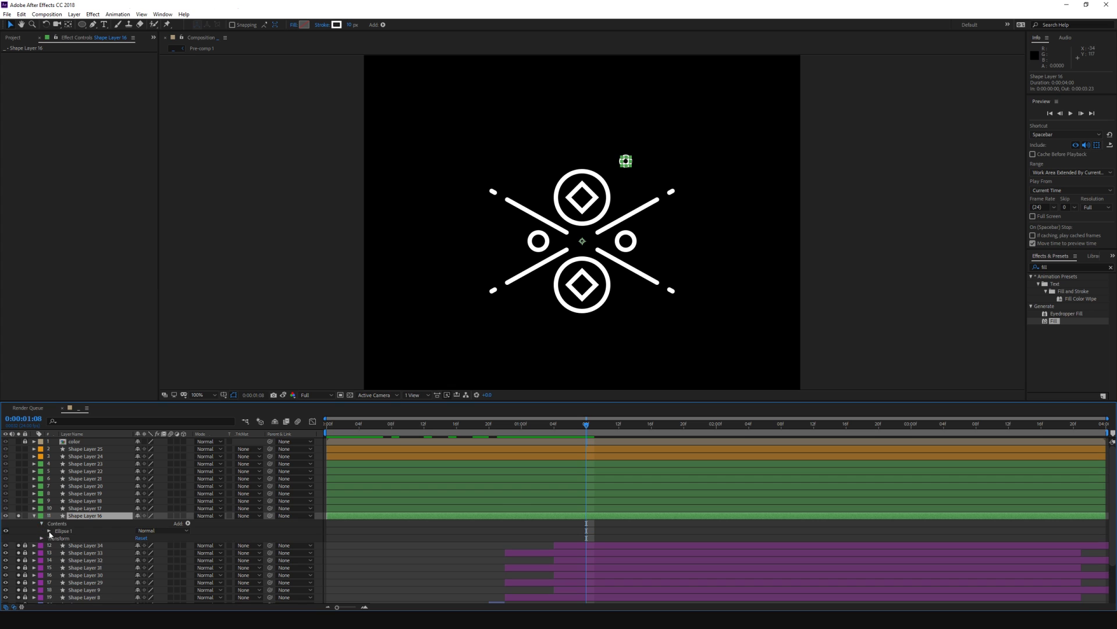
key(a)
key(shift+p)
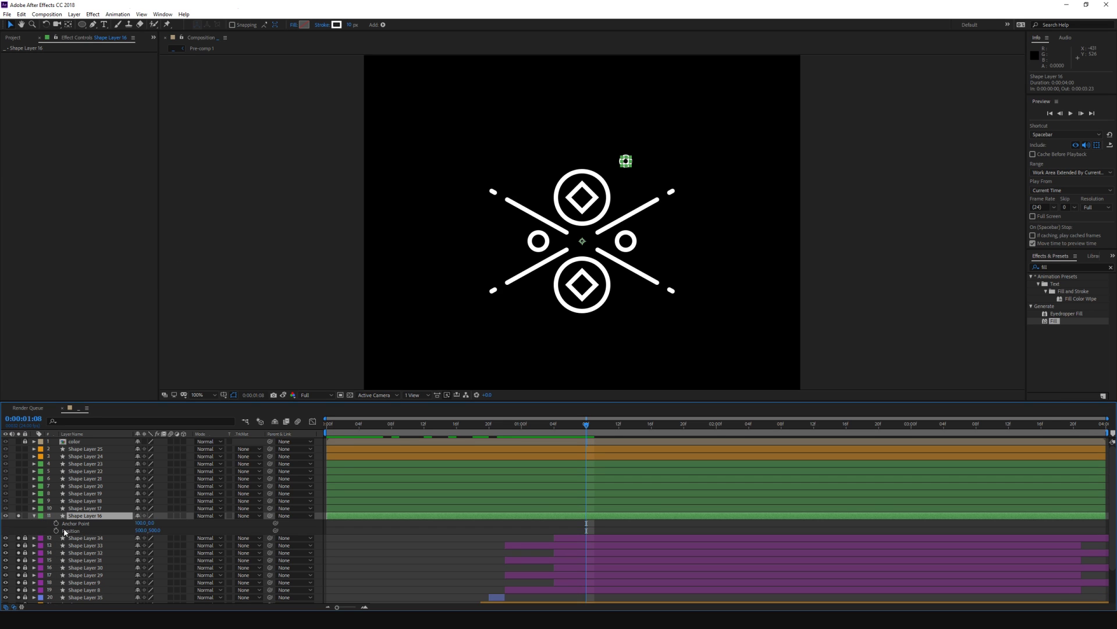
key(alt+shift+a)
key(alt+shift+p)
key(shift+t)
key(alt+shift+t)
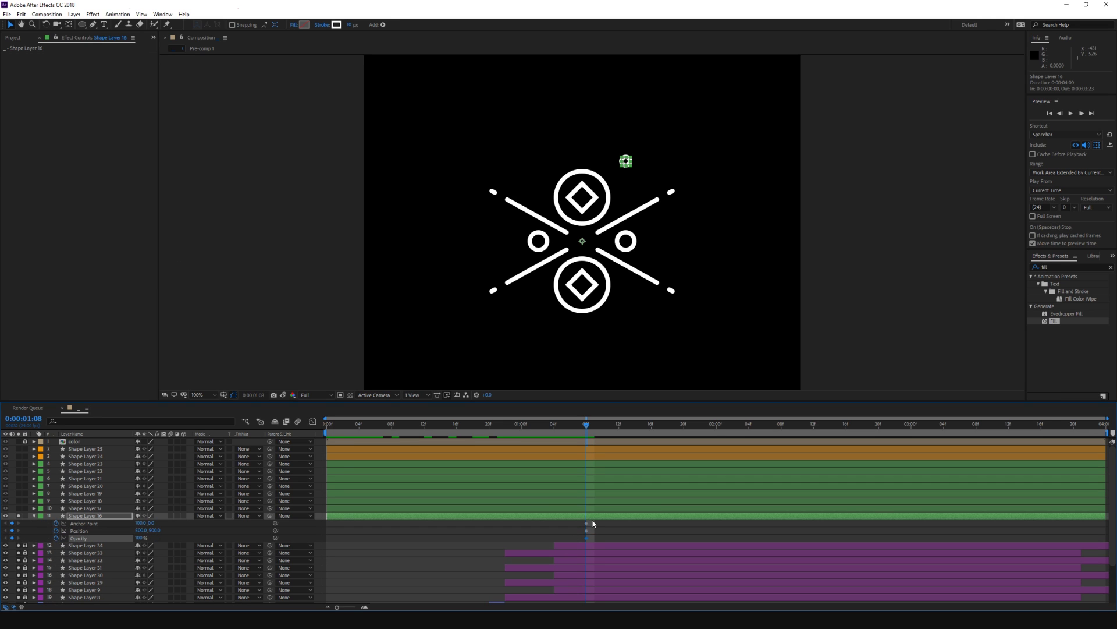
Step: Start the circle at 0% opacity and Y 399, with its end keys at 1:16
drag(587, 537, 651, 538)
mouse_move(140, 539)
mouse_down()
mouse_move(83, 539)
mouse_move(131, 539)
mouse_up()
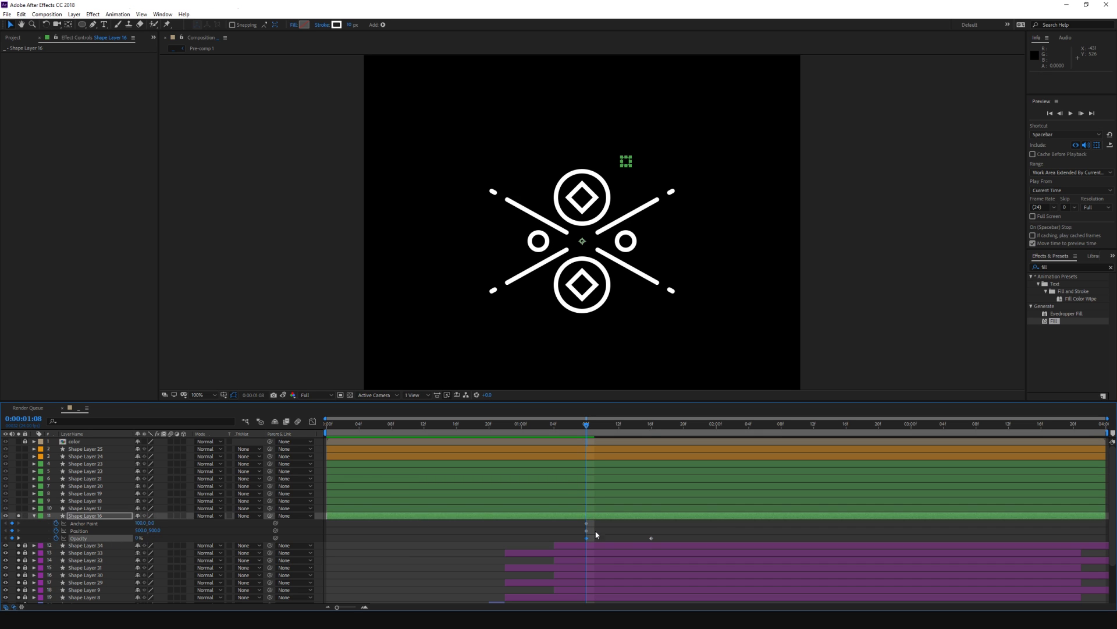
mouse_move(576, 519)
mouse_down()
mouse_move(596, 533)
mouse_move(668, 526)
mouse_move(651, 527)
mouse_up()
click(133, 535)
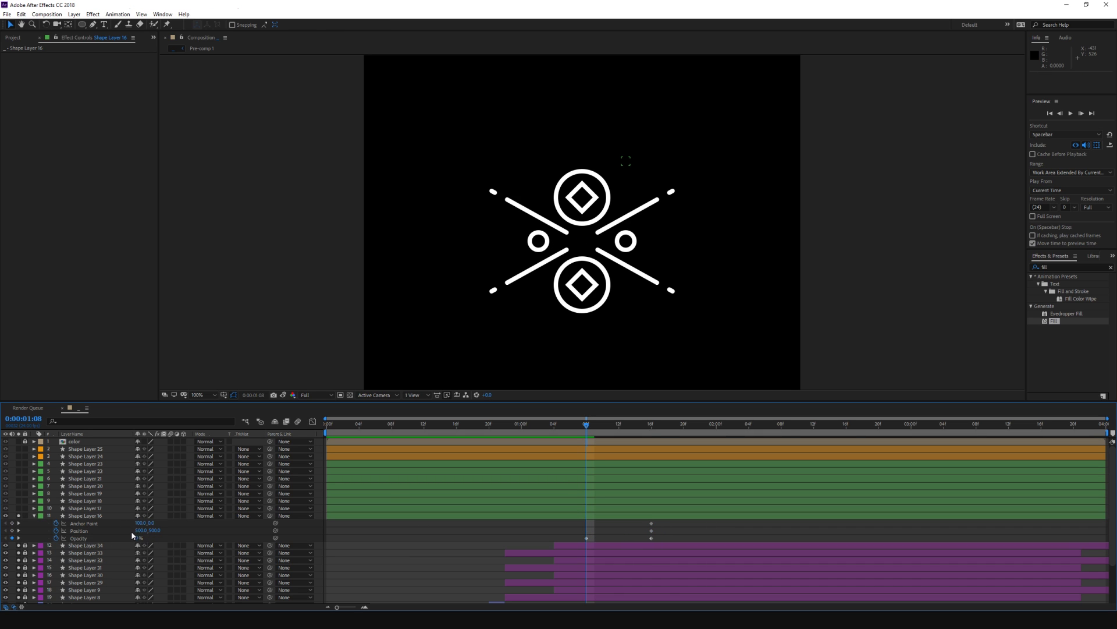
drag(153, 531, 99, 529)
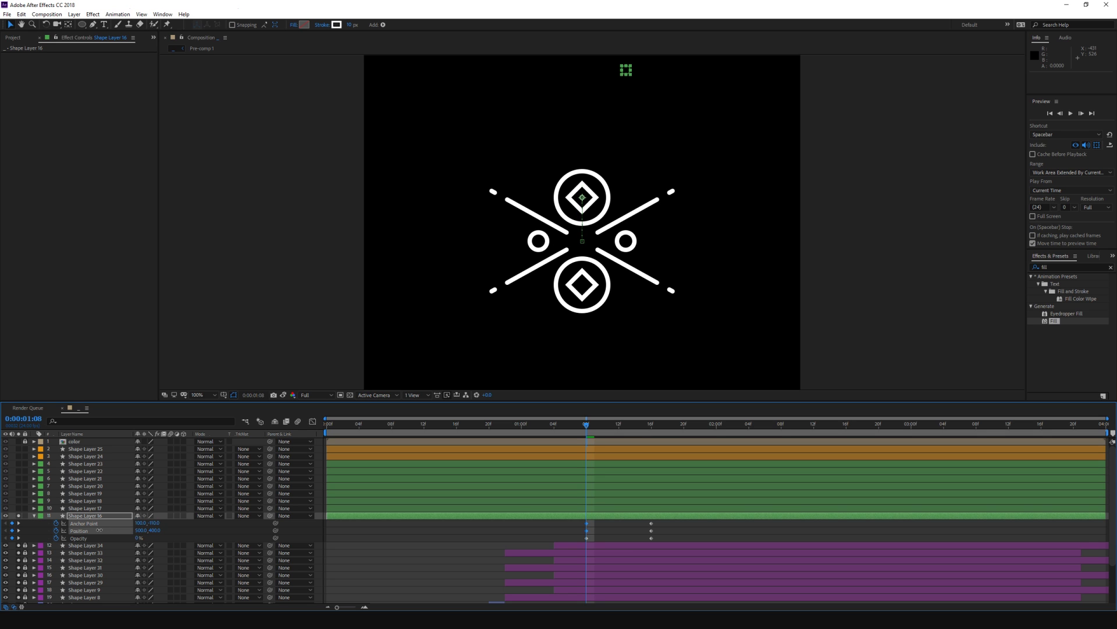
drag(663, 525, 648, 540)
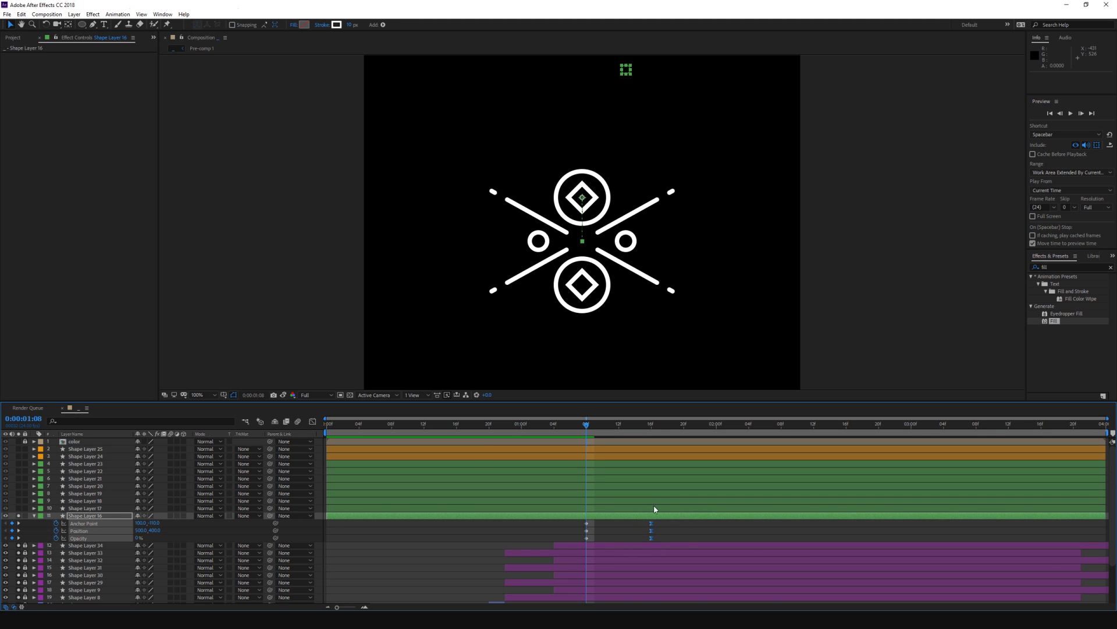
Step: Give the circle's Position a sharp ease-out on the speed graph
click(312, 421)
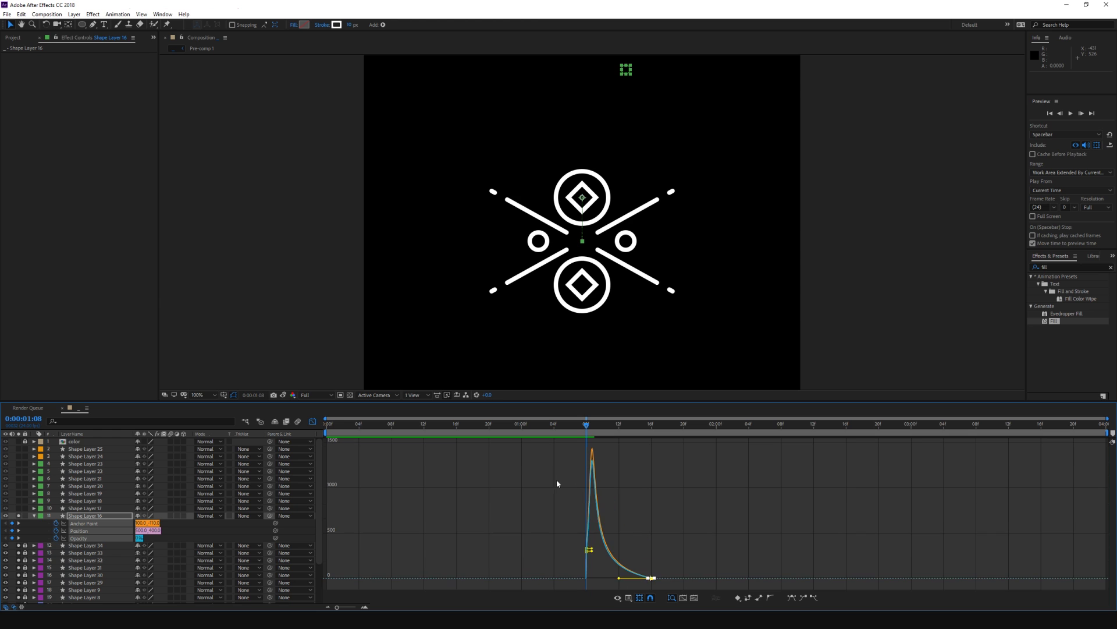
mouse_move(565, 511)
mouse_down()
mouse_move(595, 563)
mouse_move(585, 547)
mouse_up()
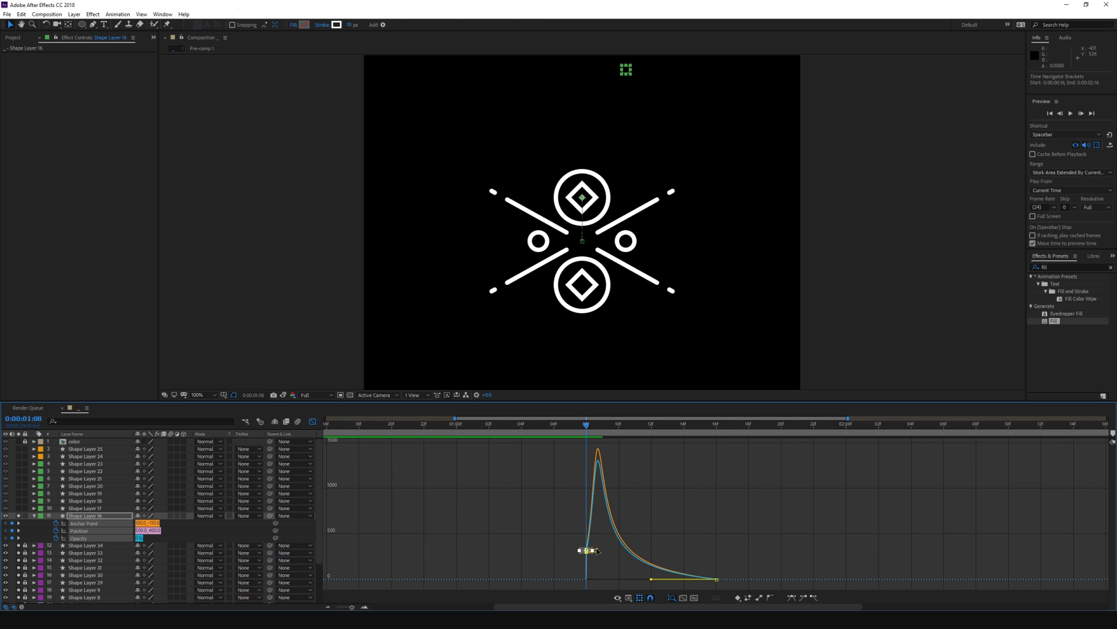
drag(585, 432, 660, 436)
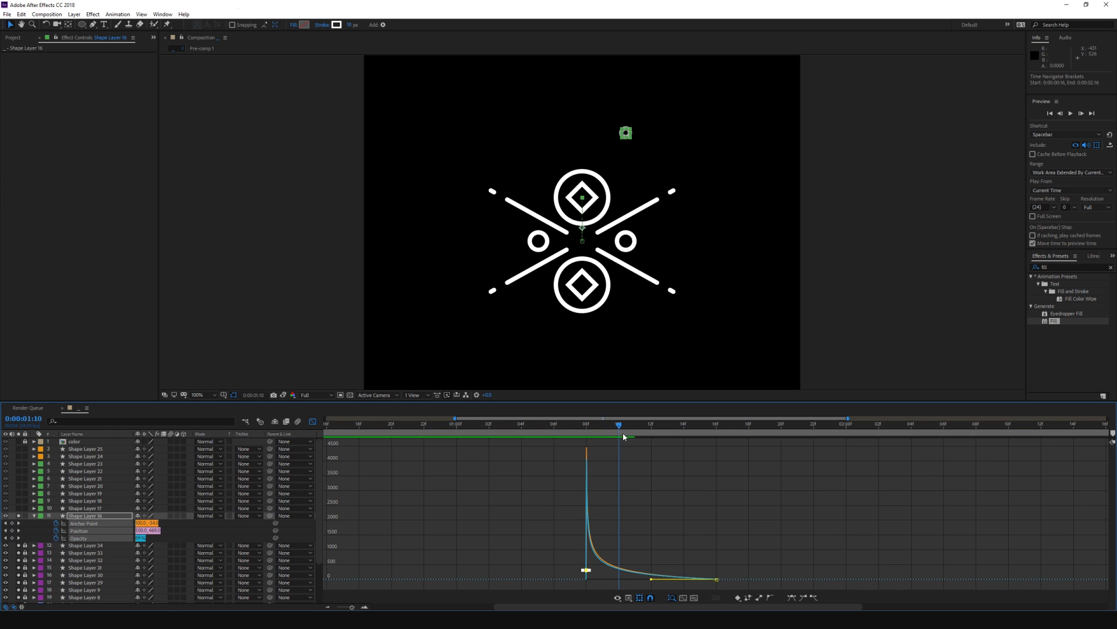
key(shift+F3)
click(745, 536)
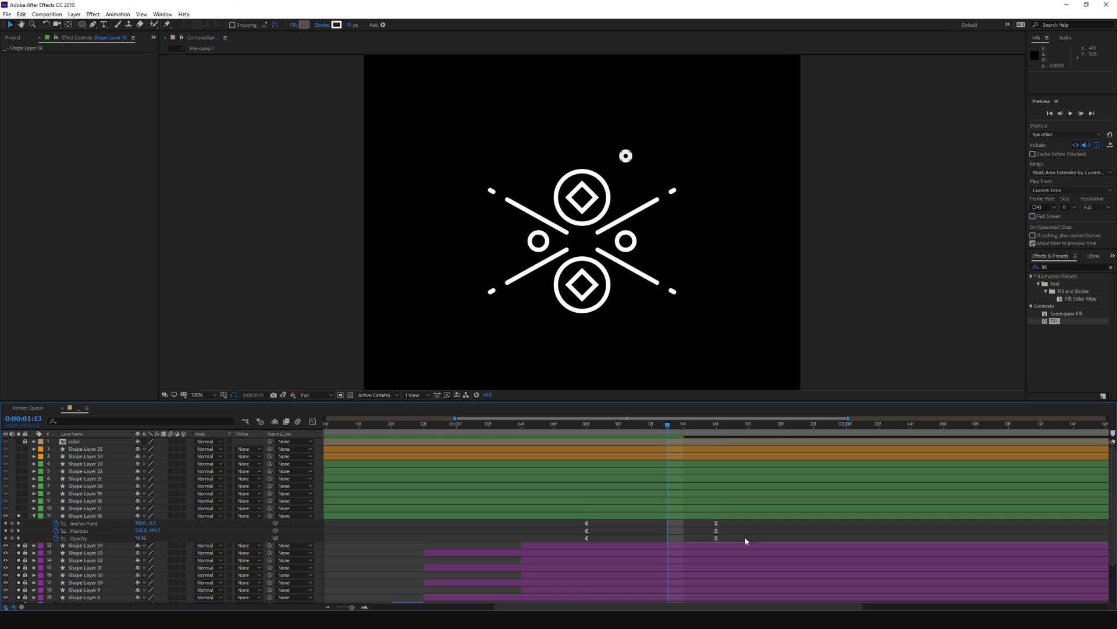
Step: Move the Opacity end keyframe to about 1:18 and the Anchor Point end keyframe much later
click(586, 425)
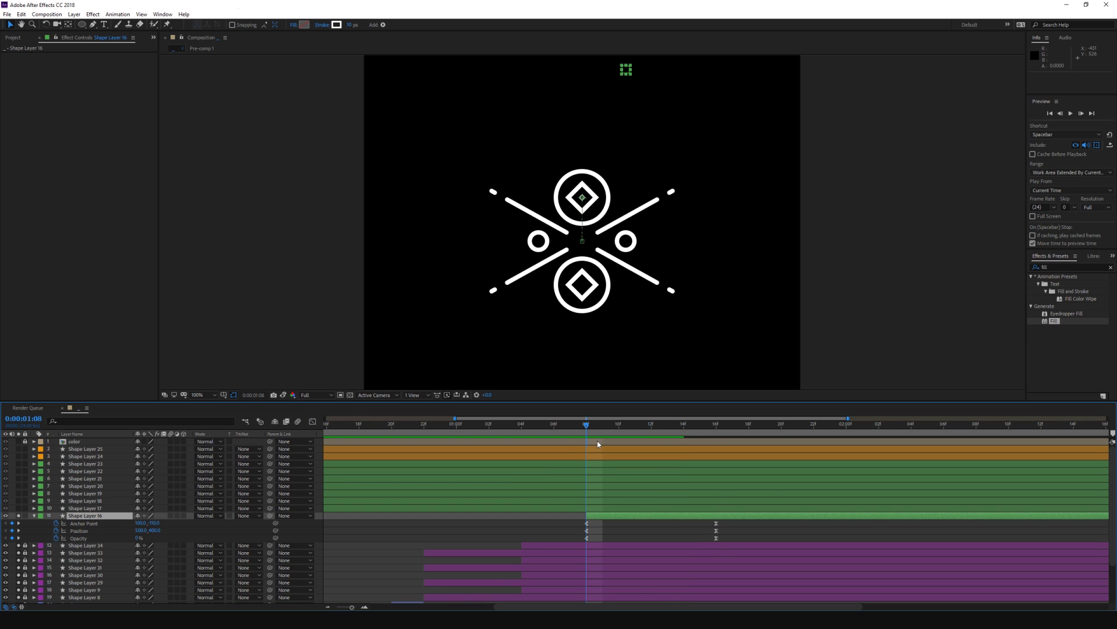
drag(716, 538, 761, 545)
click(674, 533)
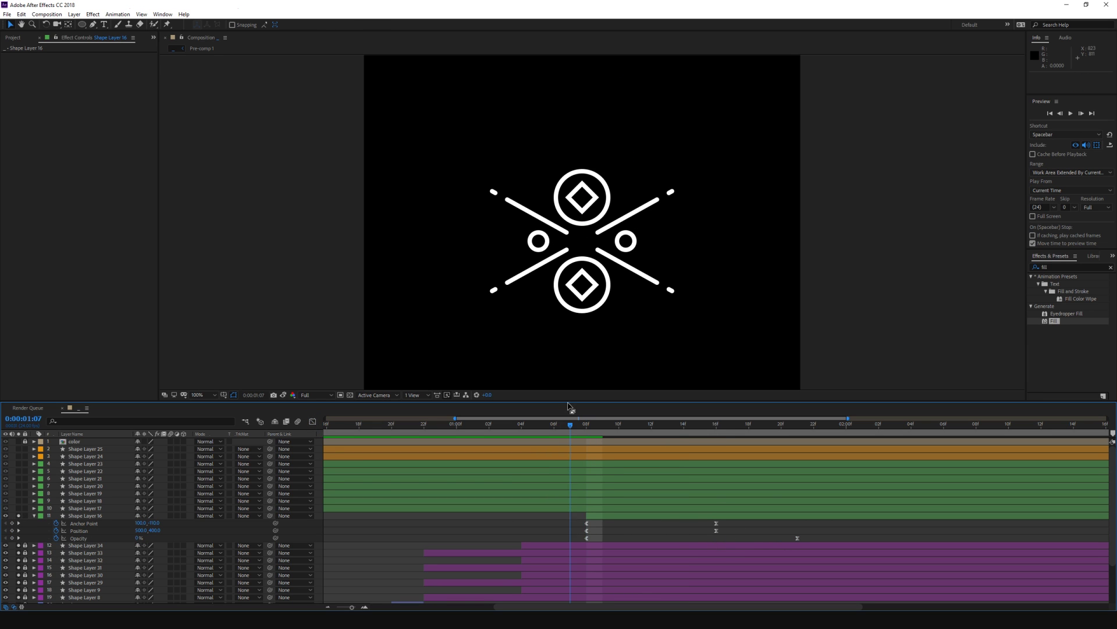
key(Page_Up)
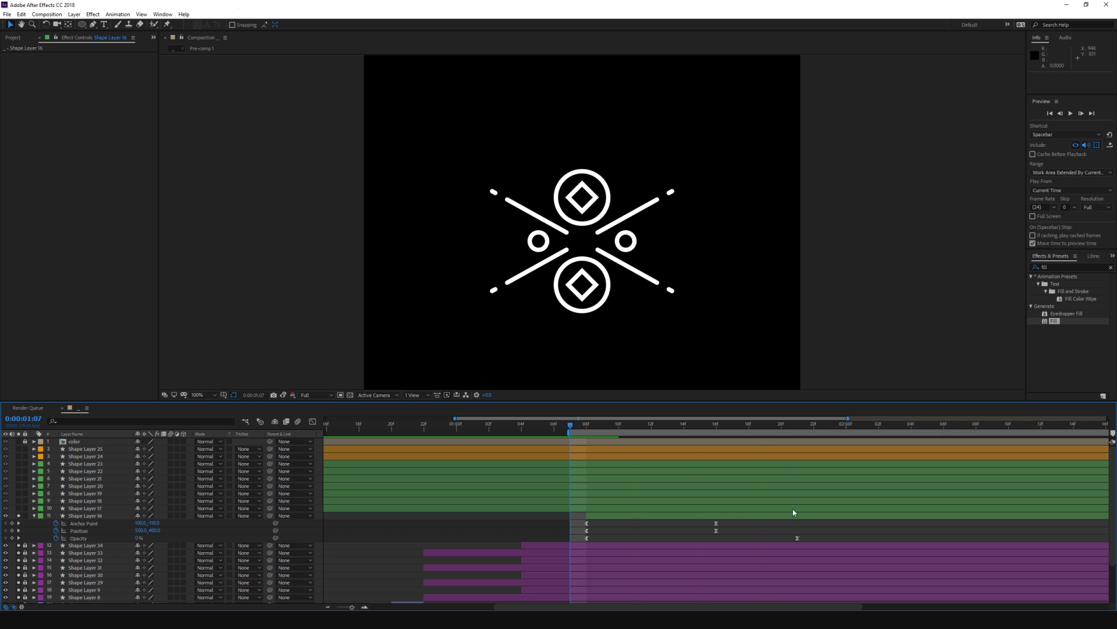
drag(716, 523, 982, 513)
key(space)
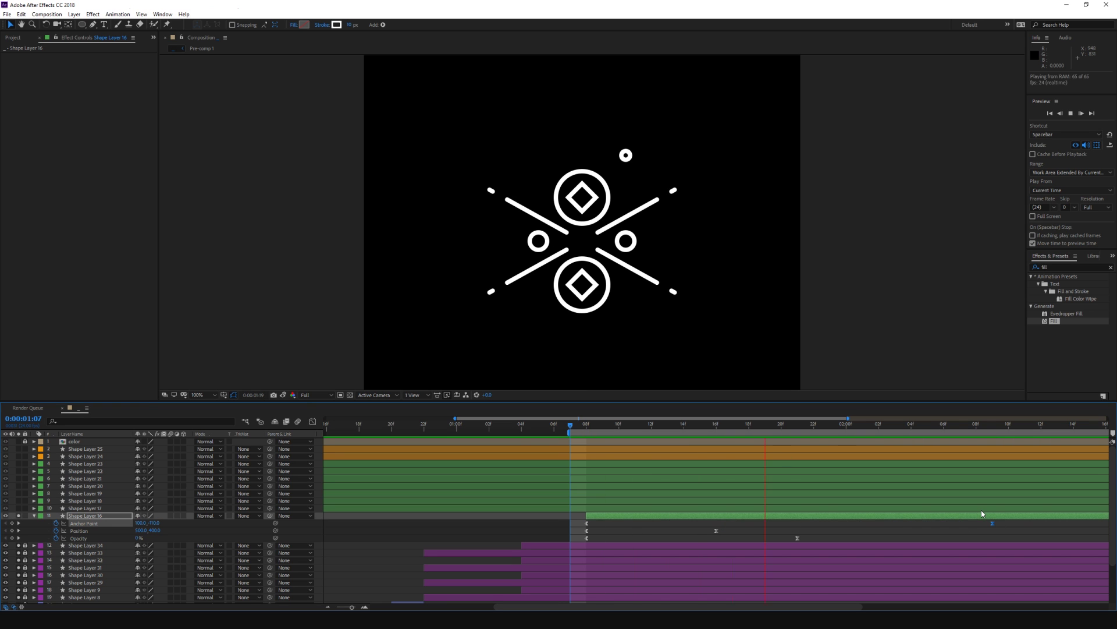
key(space)
key(minus)
drag(687, 538, 753, 538)
Step: Lengthen the Opacity ease in the Graph Editor and play back the result
click(313, 421)
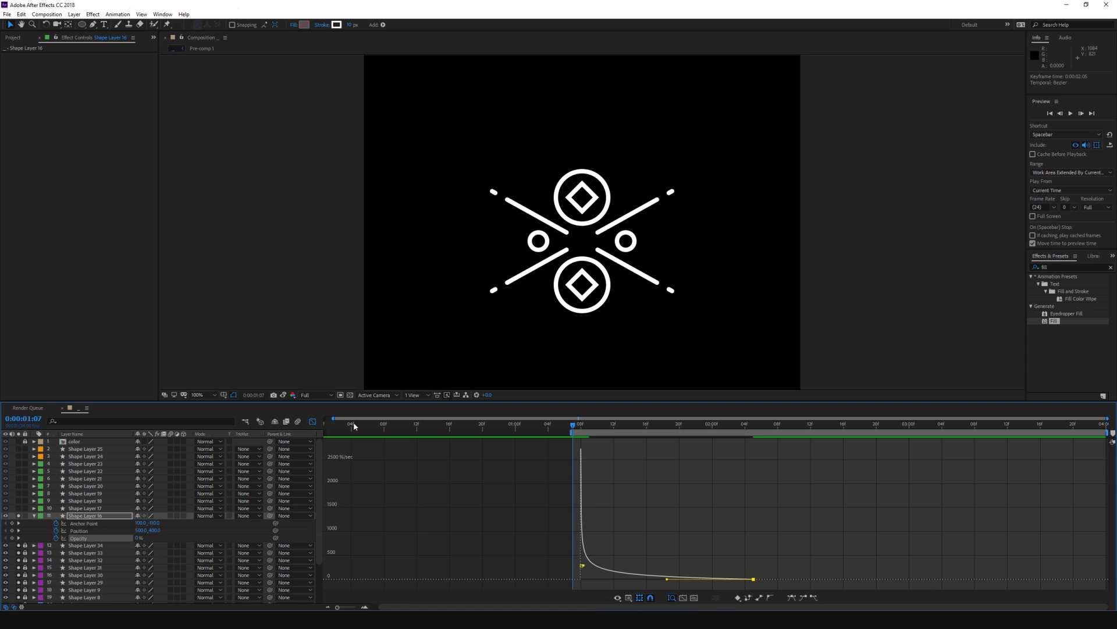
drag(667, 579, 682, 578)
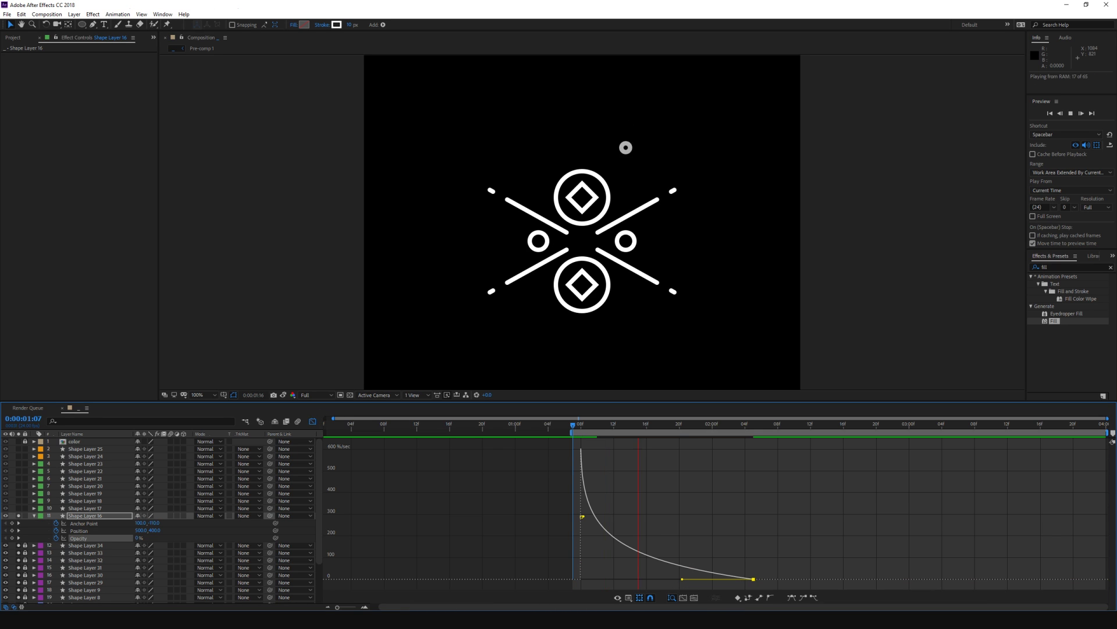
key(shift+F3)
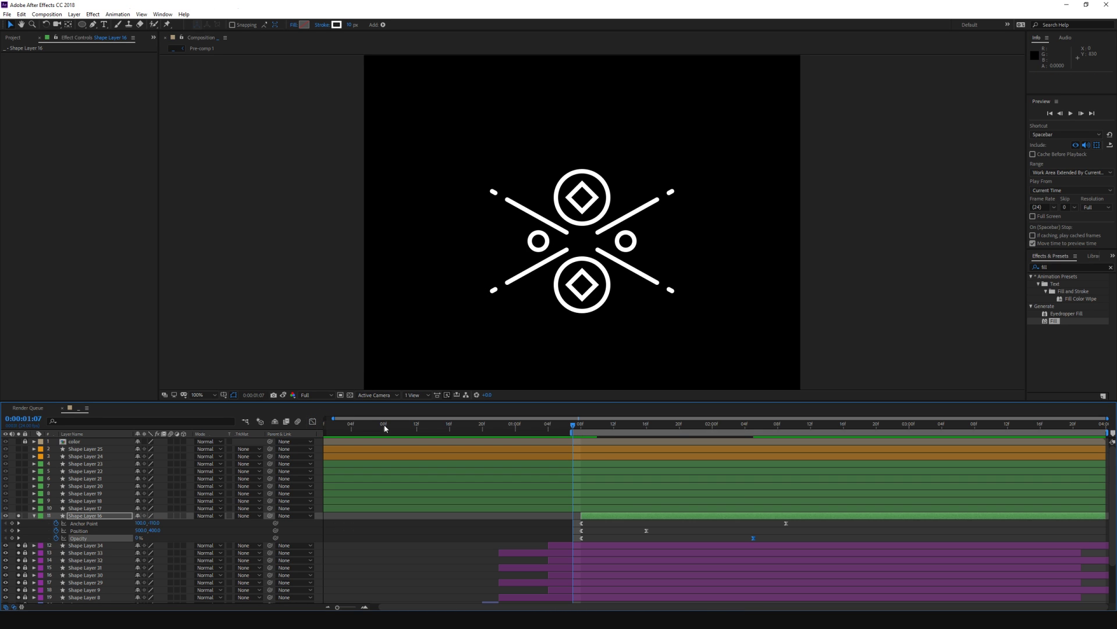
key(space)
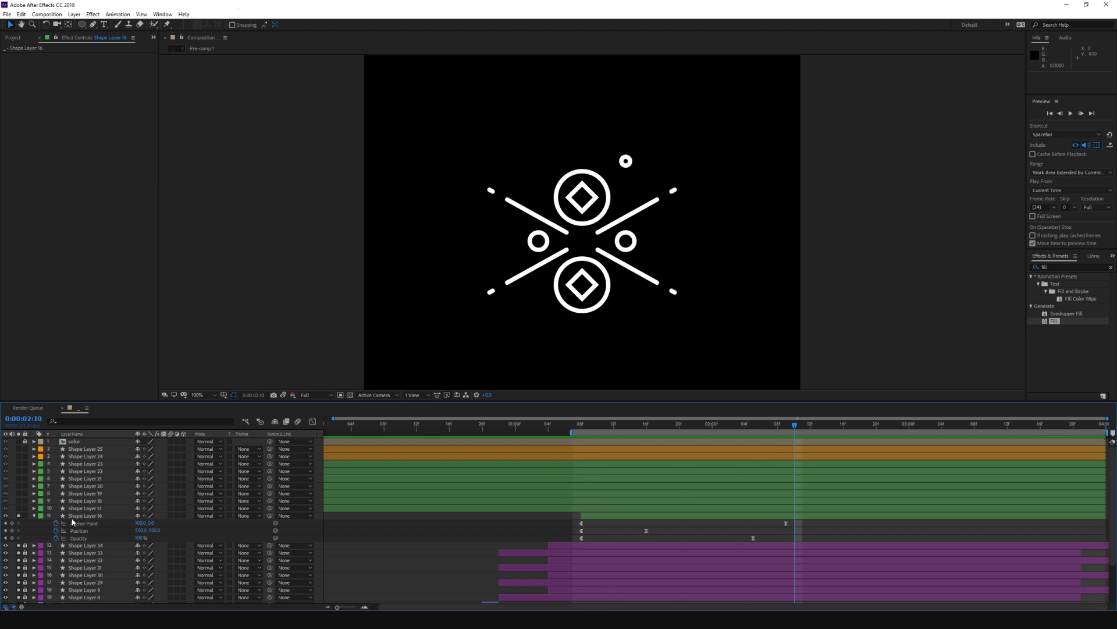
Step: Duplicate Shape Layer 16, set the copy's Anchor Point Y to 54, and move it below the original
click(113, 517)
key(ctrl+d)
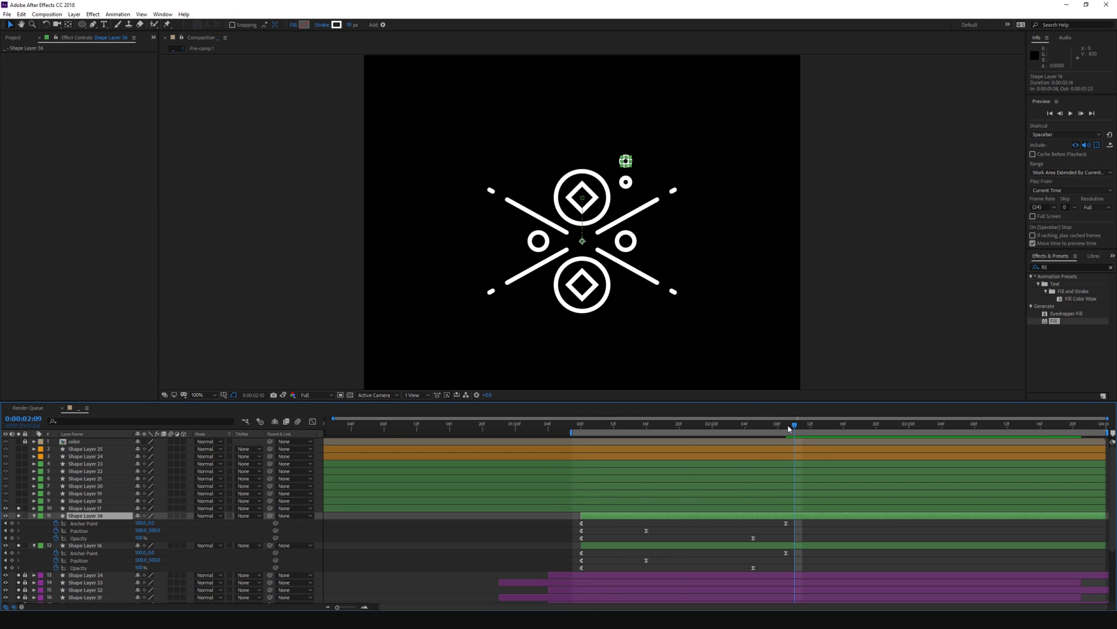
click(788, 429)
click(97, 524)
drag(144, 526, 176, 524)
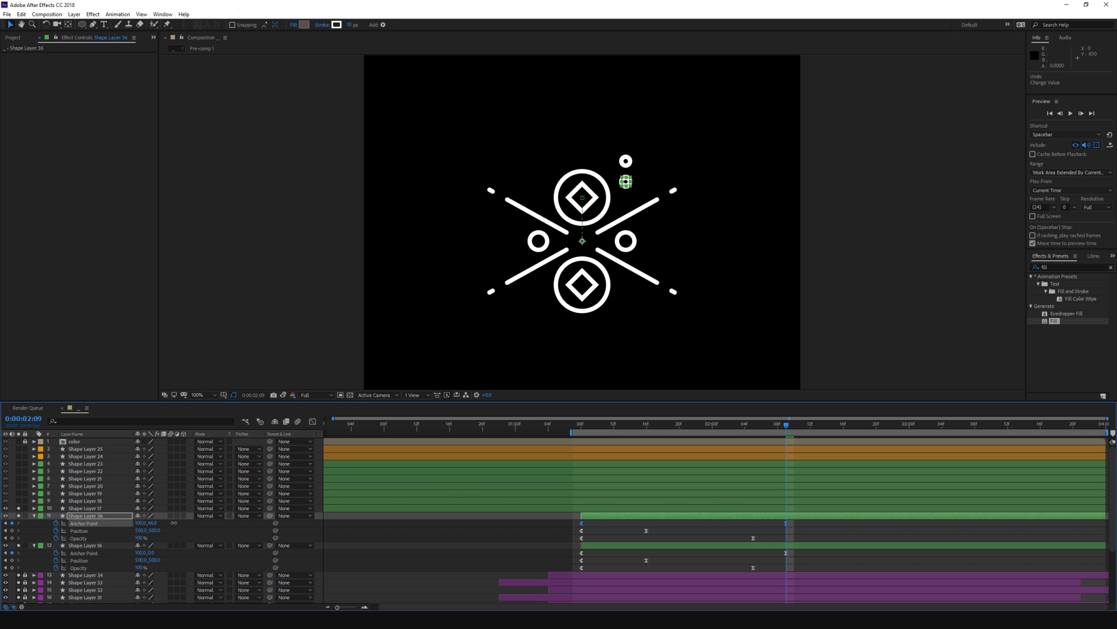
drag(177, 522, 179, 523)
drag(85, 516, 87, 573)
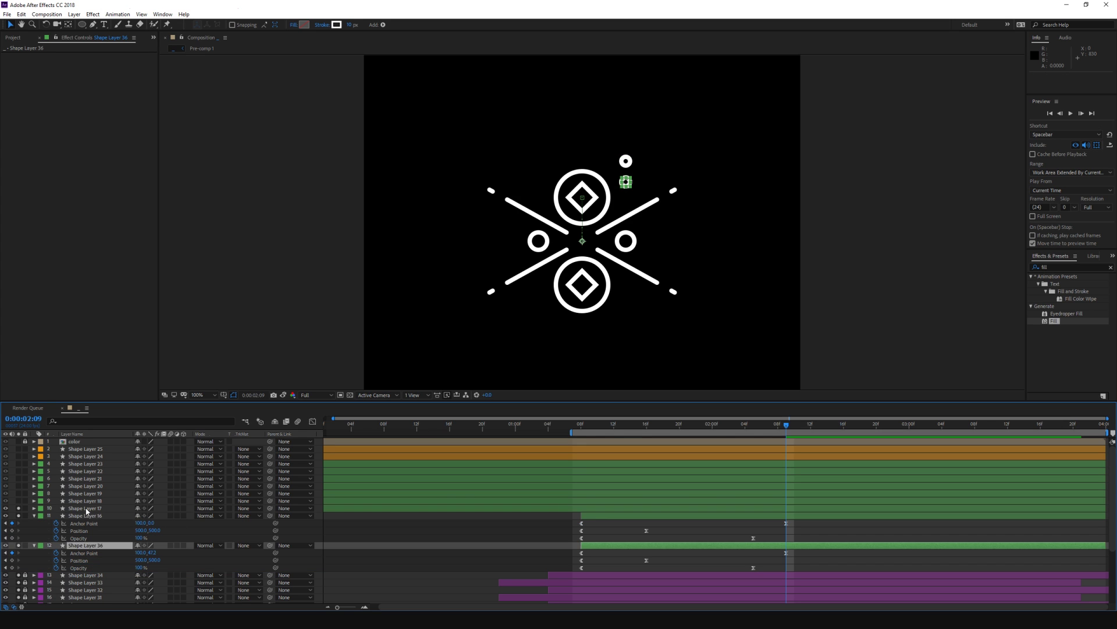
Step: Offset Shape Layer 16 by two frames and preview the two circles
click(609, 510)
key(Delete)
drag(600, 508, 616, 510)
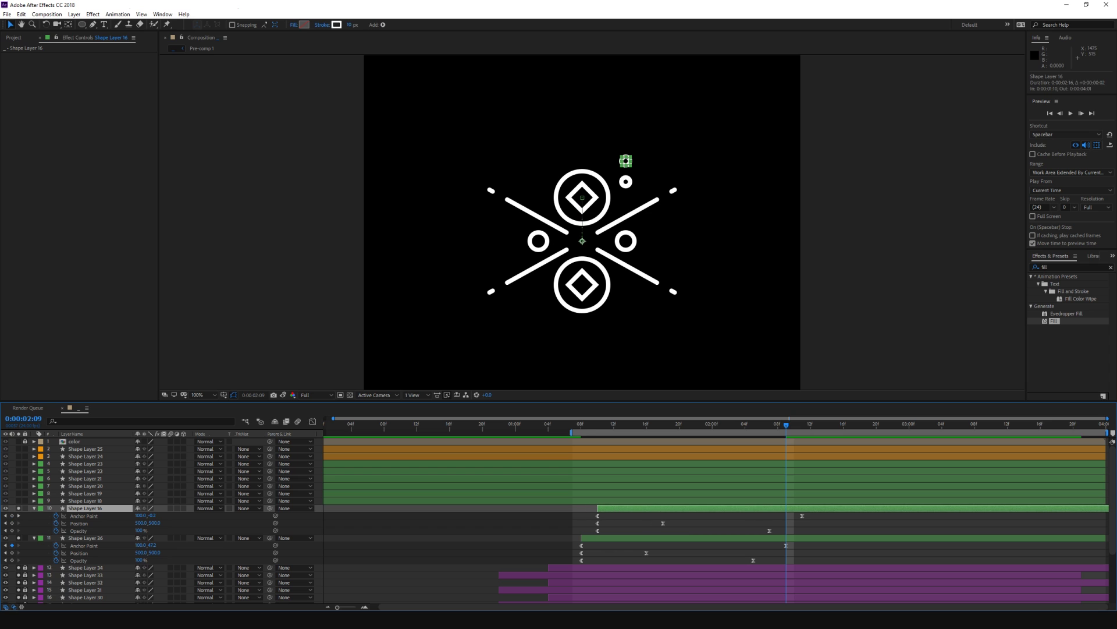
key(space)
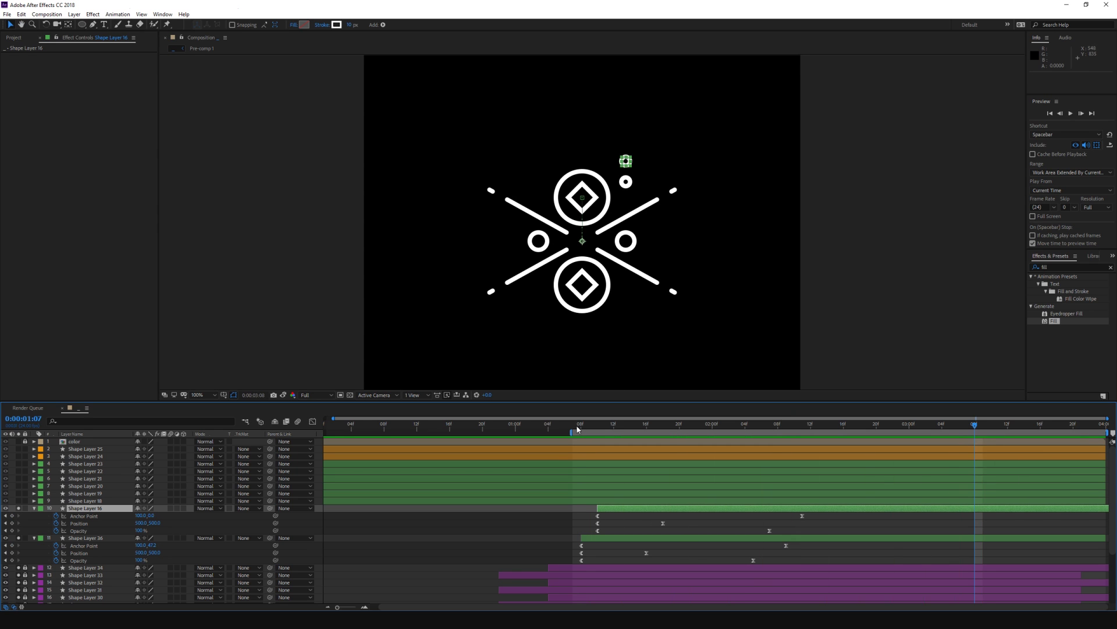
key(space)
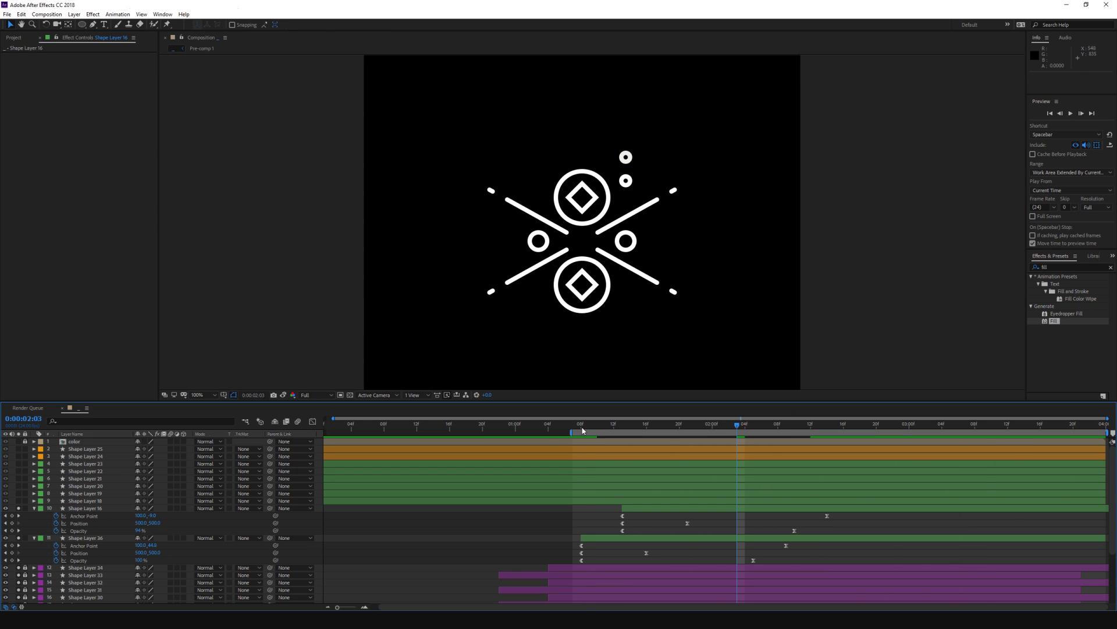
click(583, 430)
drag(647, 509, 631, 508)
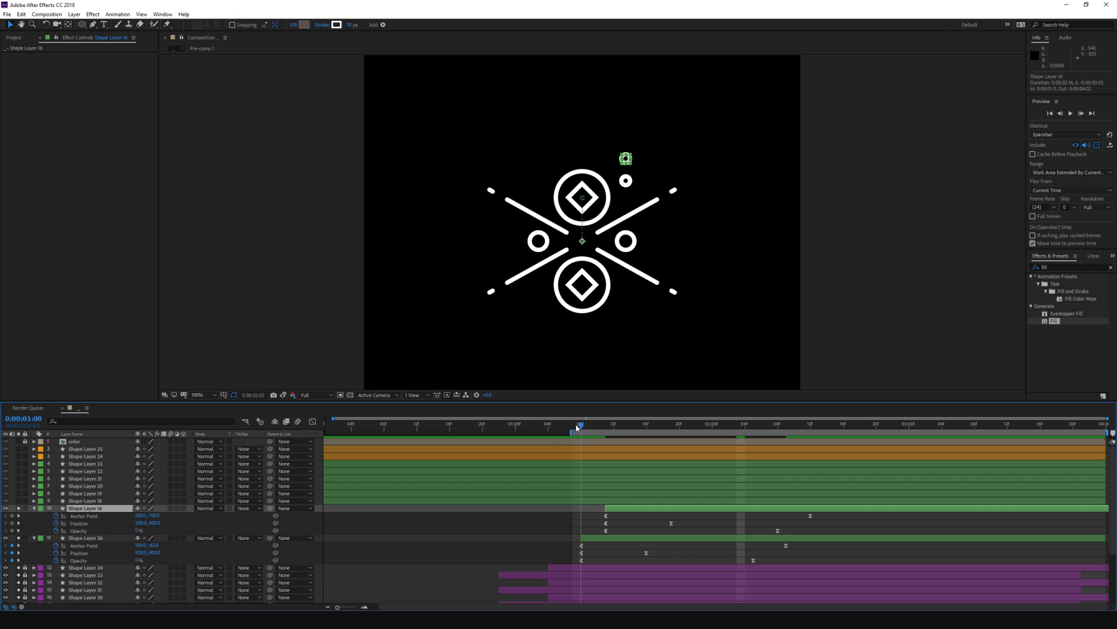
key(space)
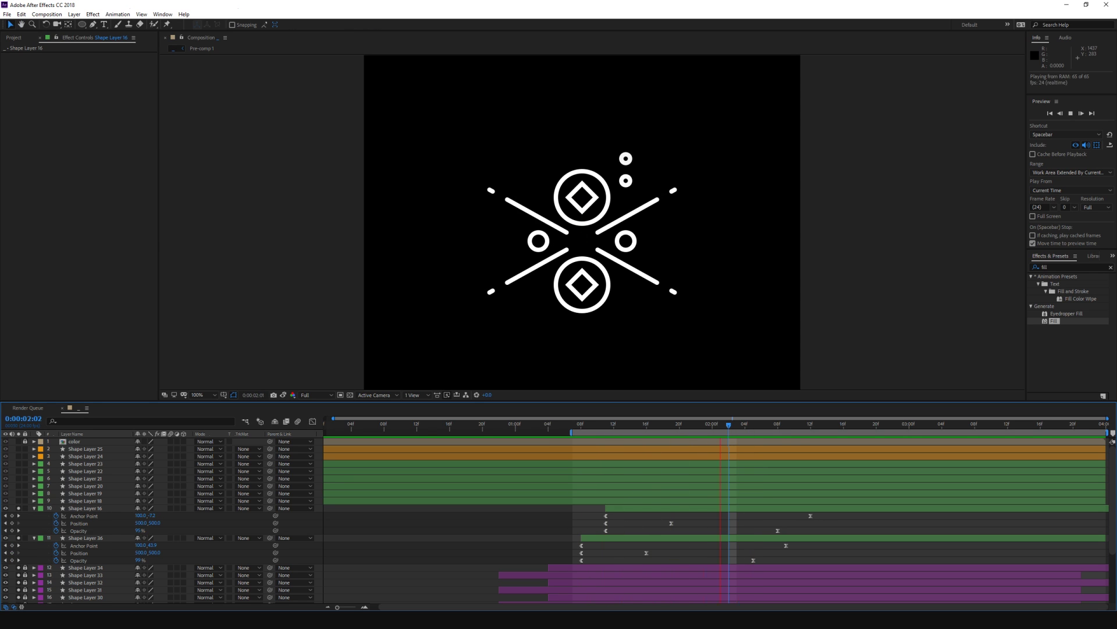
key(space)
Step: Add a null object and keyframe its Position, moving it right to 540
right_click(12, 509)
mouse_move(58, 513)
click(153, 560)
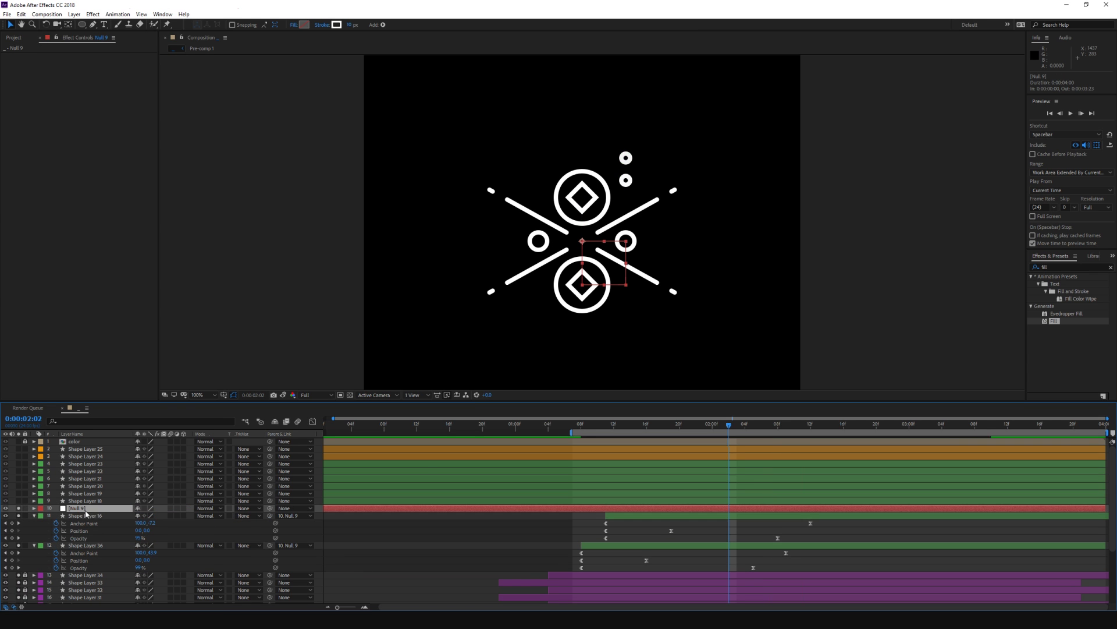
key(alt+shift+p)
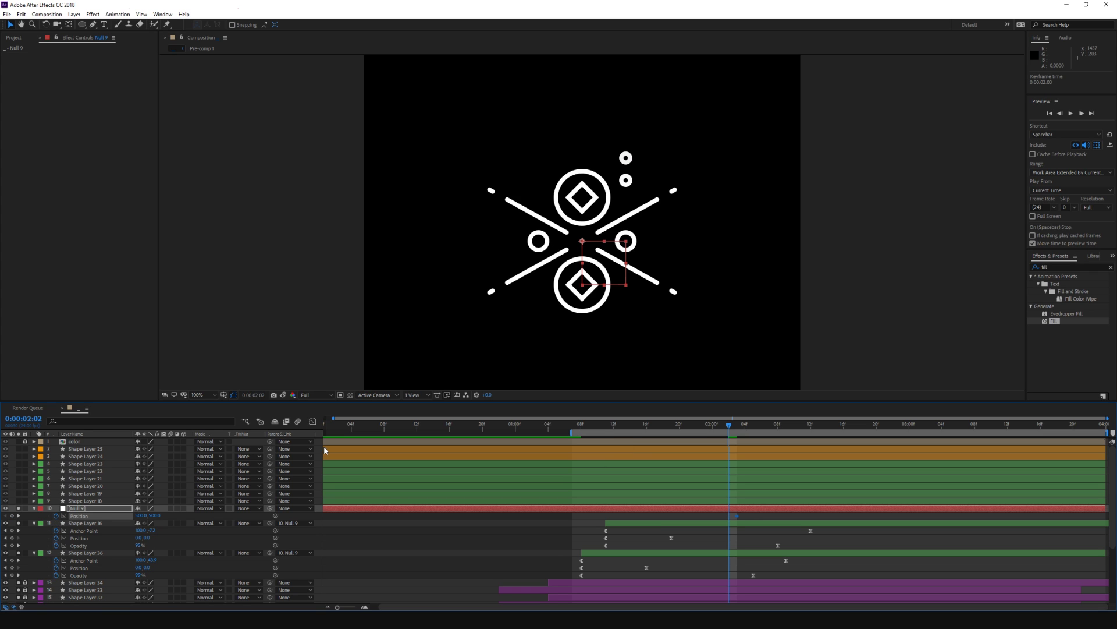
key(shift+Right)
key(shift+Right)
key(shift+Right)
key(shift+Right)
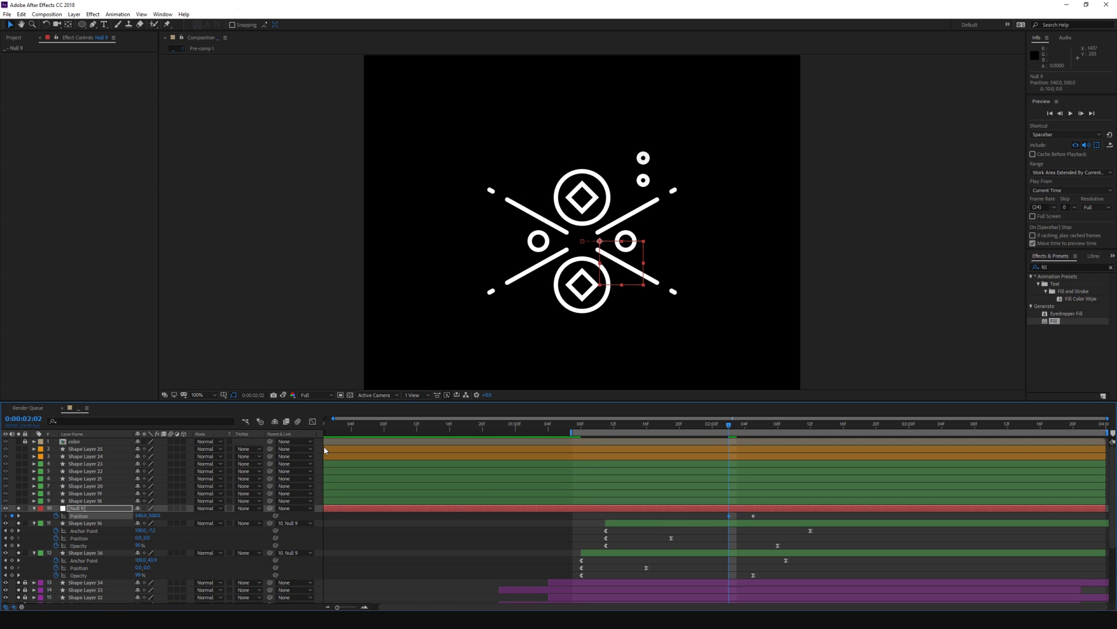
drag(730, 516, 705, 515)
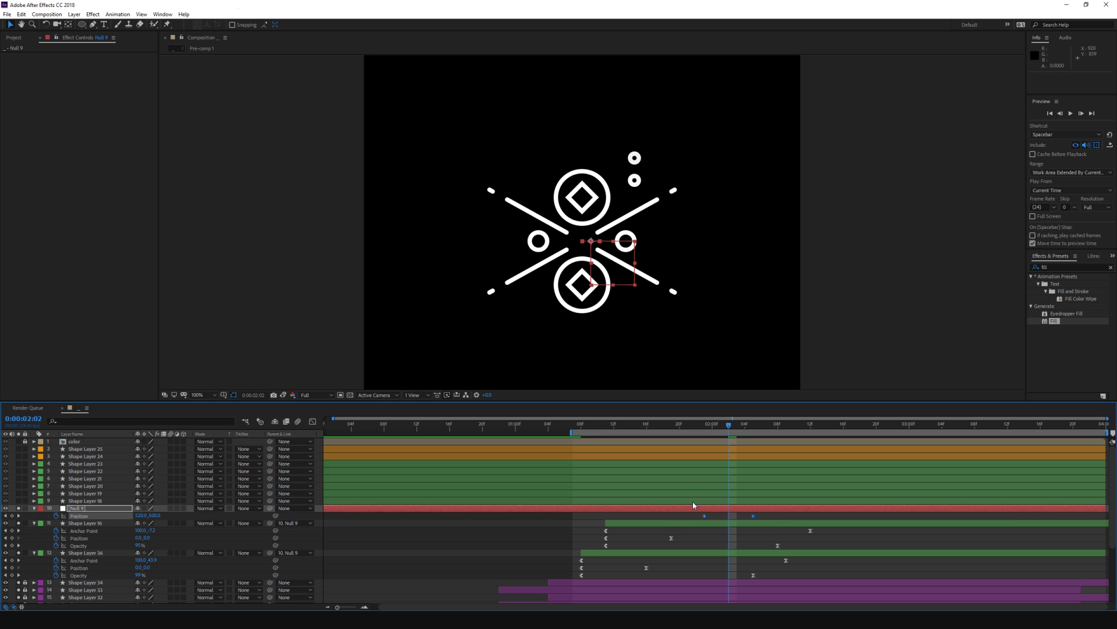
Step: Try an ease on the null's move, undo it, move its Position keyframe later, and preview
key(shift+F3)
mouse_move(716, 561)
mouse_down()
mouse_move(692, 591)
mouse_move(746, 580)
mouse_up()
key(ctrl+z)
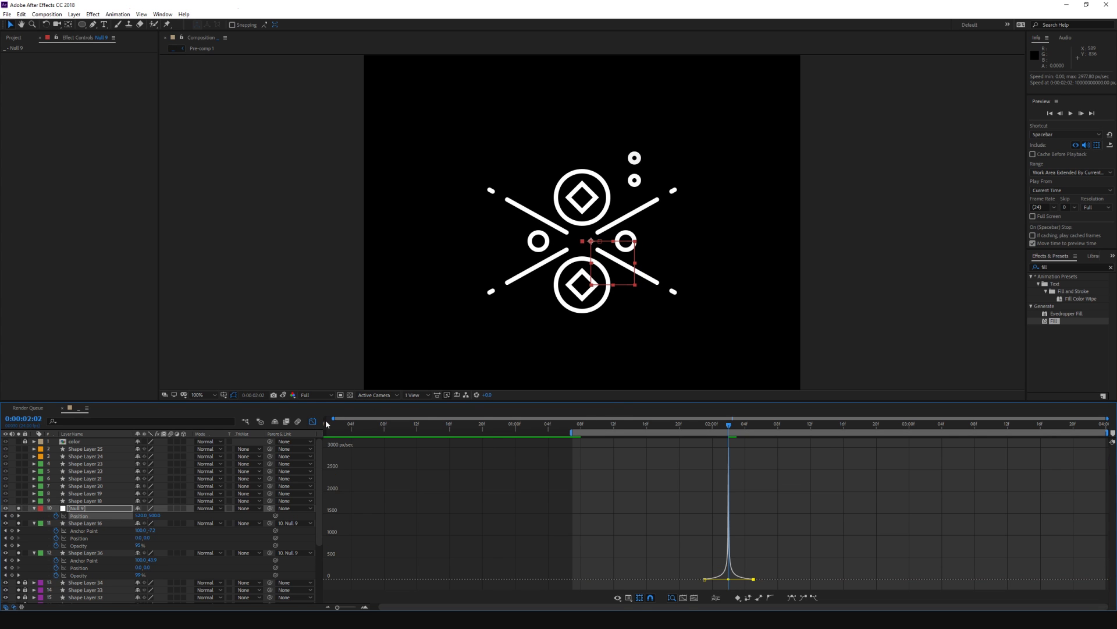
key(shift+F3)
drag(758, 518, 807, 517)
key(F2)
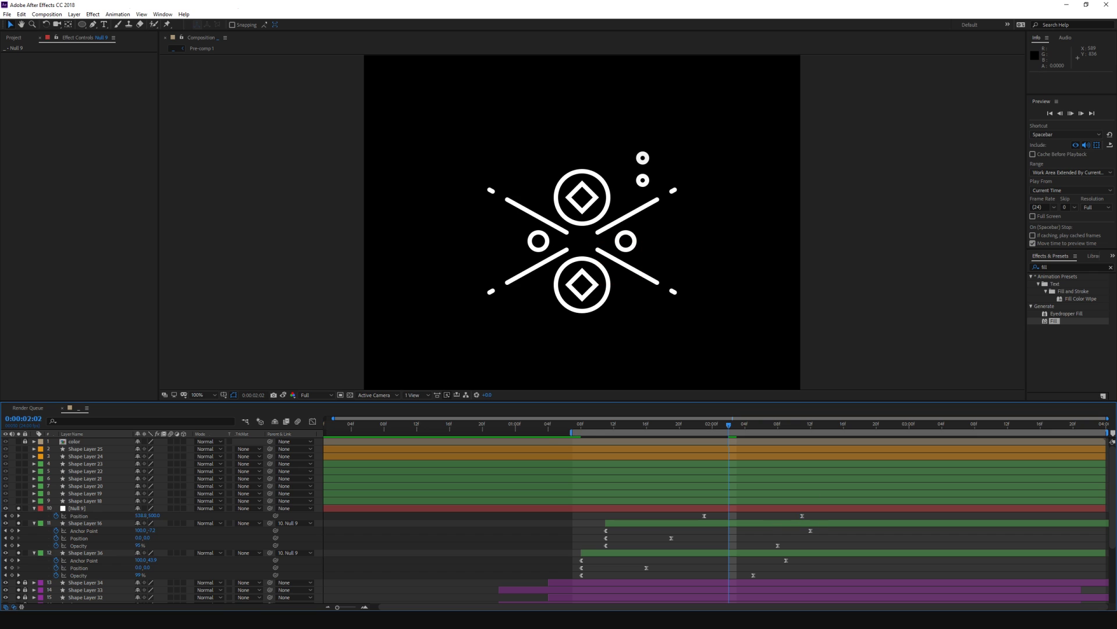
key(ctrl+z)
key(space)
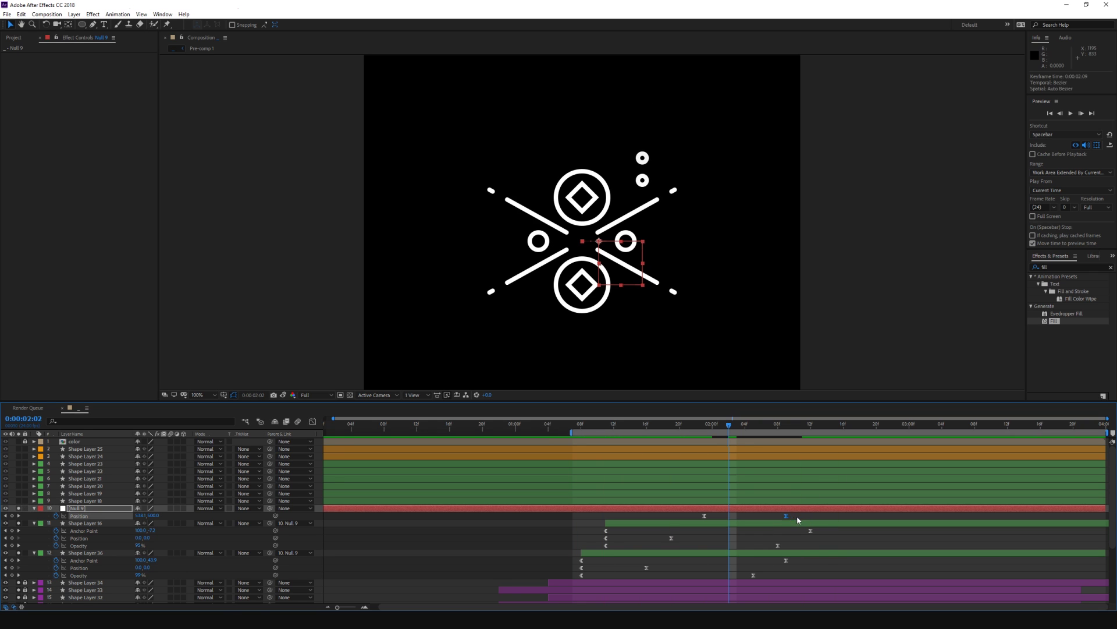
key(space)
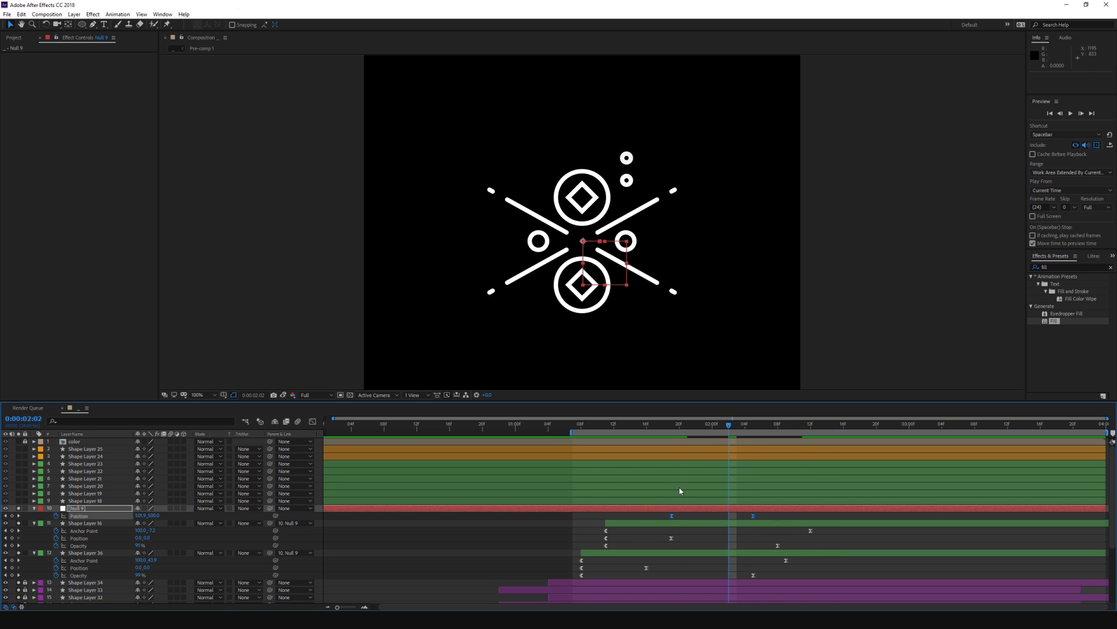
Step: Nudge the null's Position keyframes two frames later and preview
key(ctrl+shift+z)
key(space)
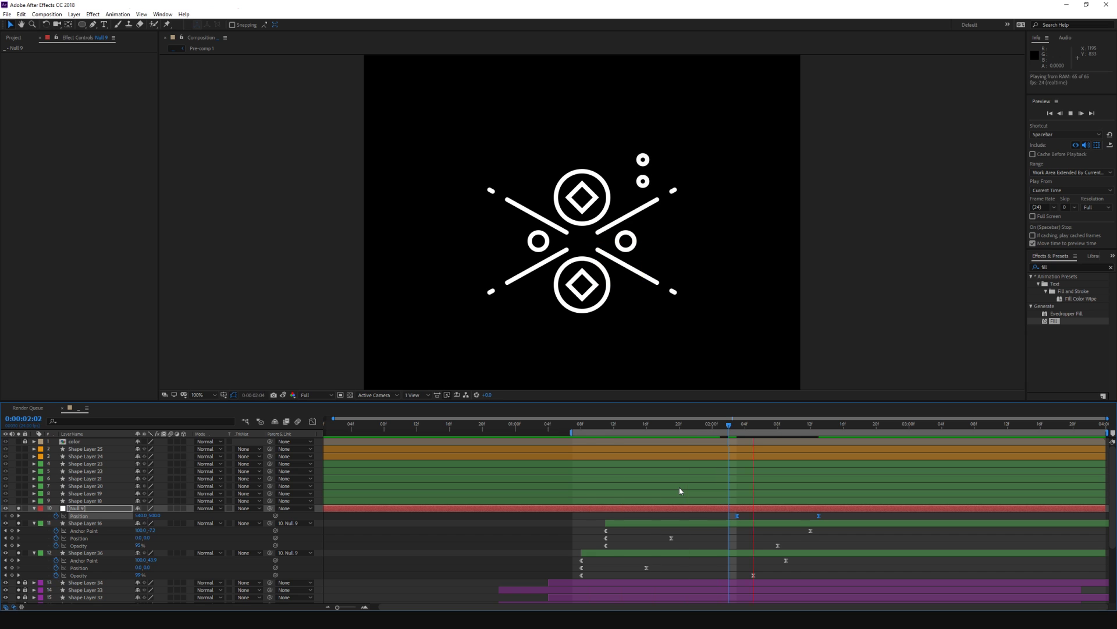
key(space)
key(ctrl+z)
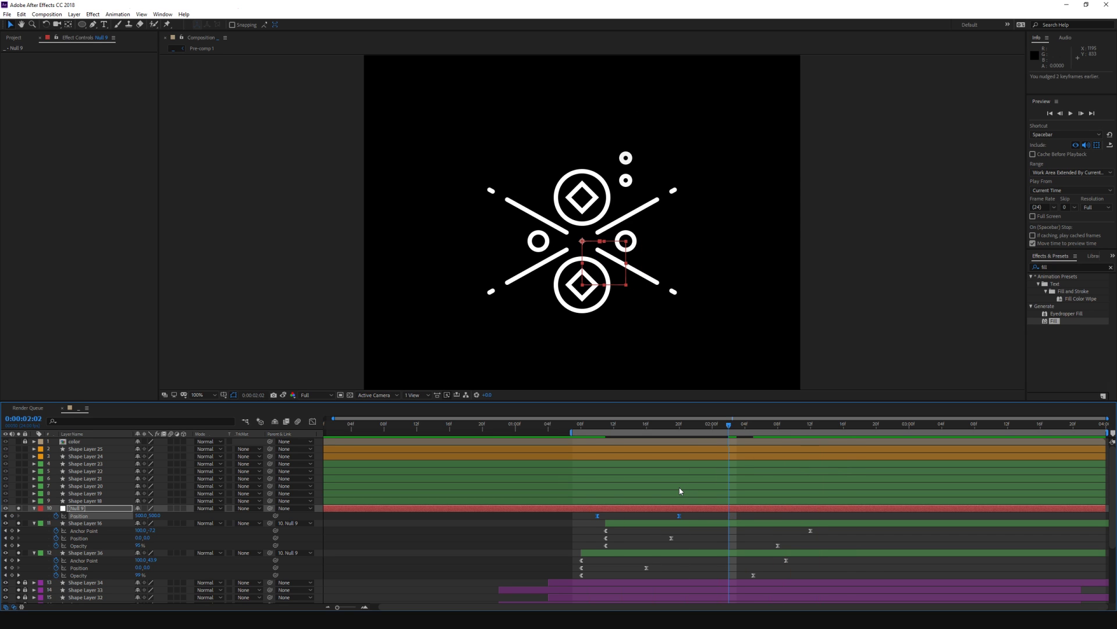
key(alt+Right)
key(alt+Right)
key(alt+Right)
key(space)
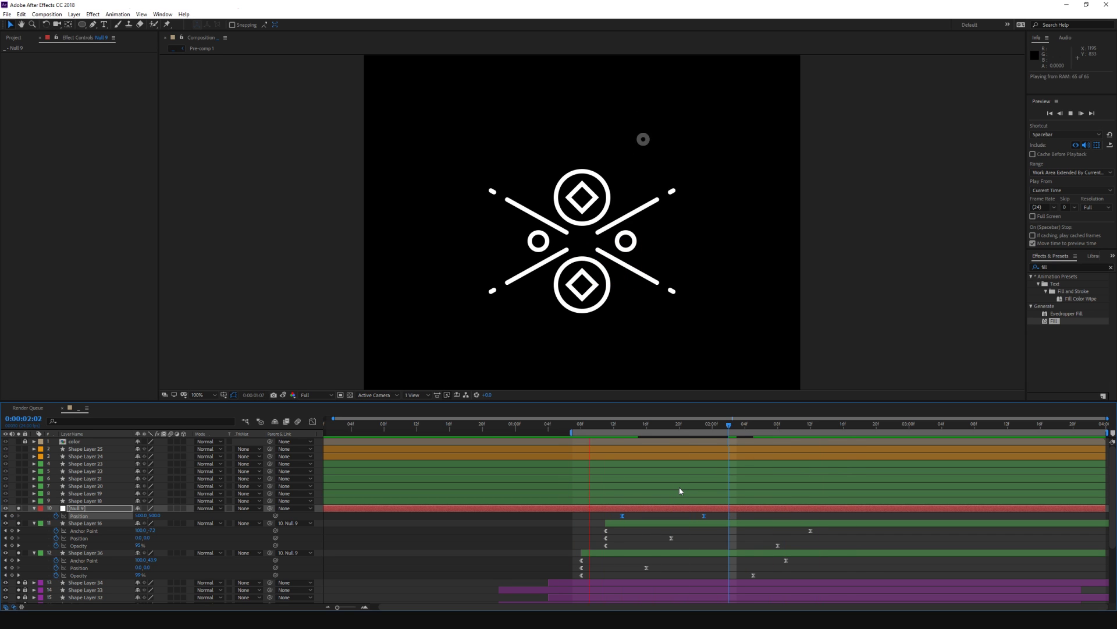
key(alt+Right)
key(alt+Right)
key(space)
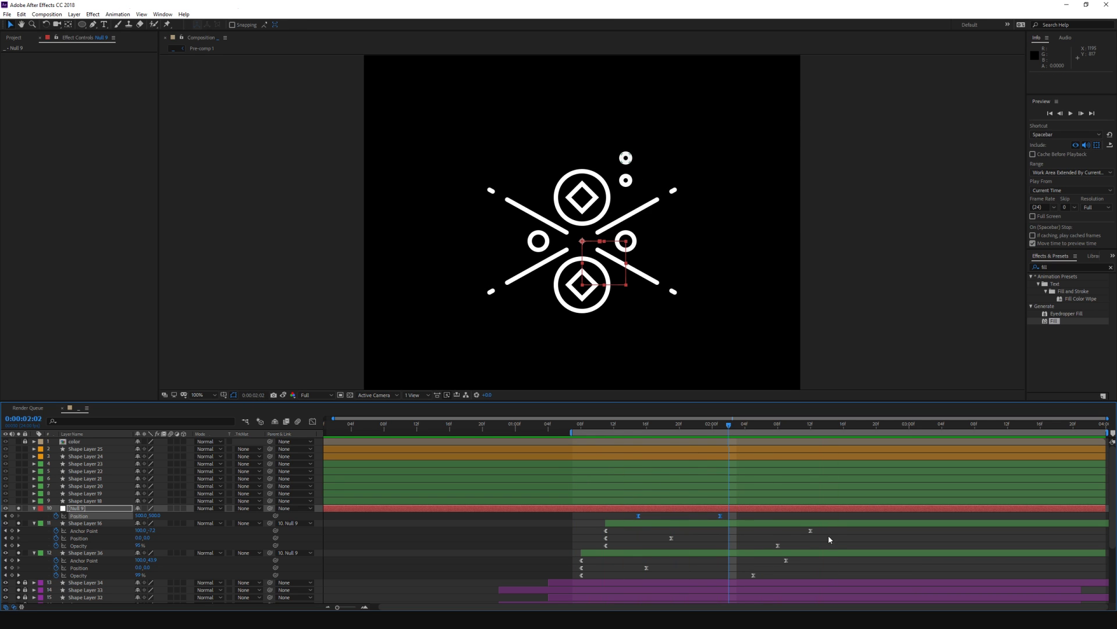
Step: Move Shape Layers 16 and 36's Anchor Point keyframes earlier and preview
click(811, 531)
shift+click(786, 560)
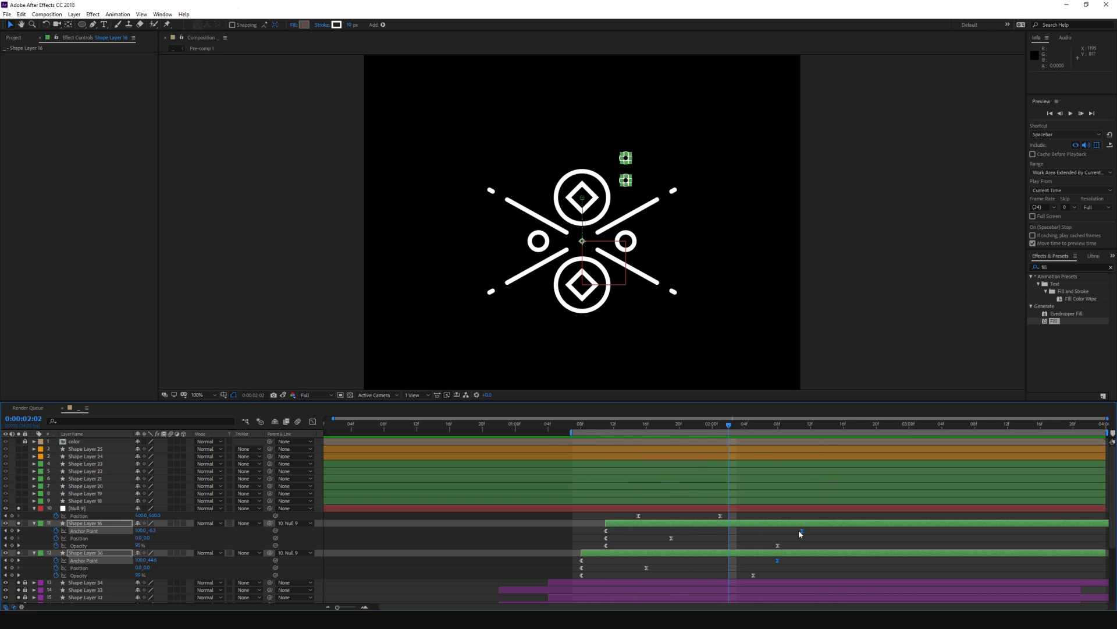
key(alt+shift+Left)
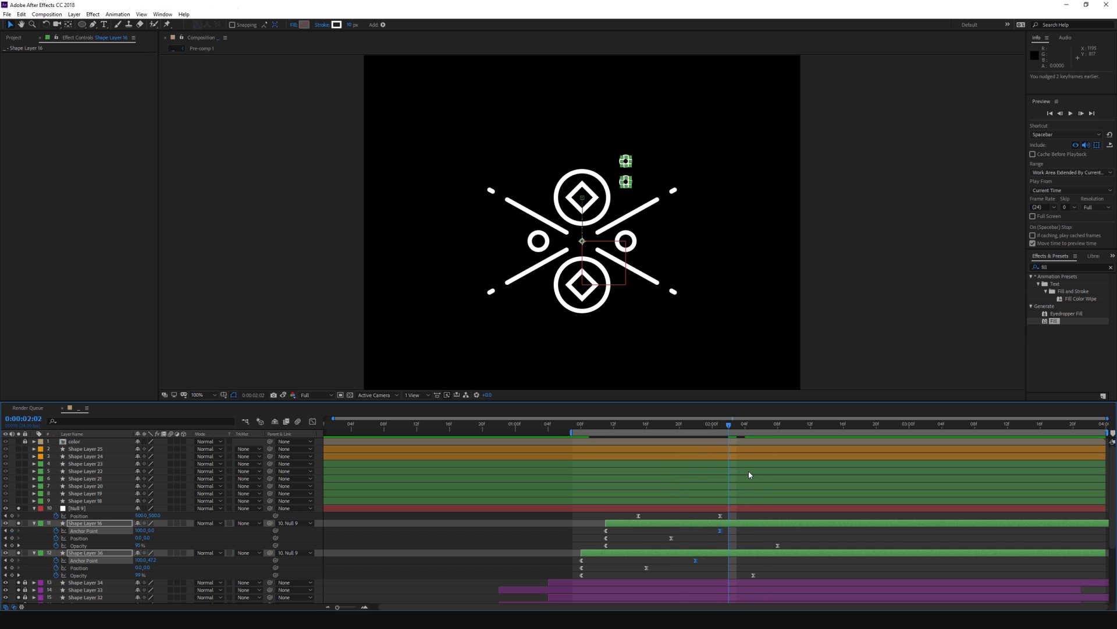
key(space)
key(alt+Left)
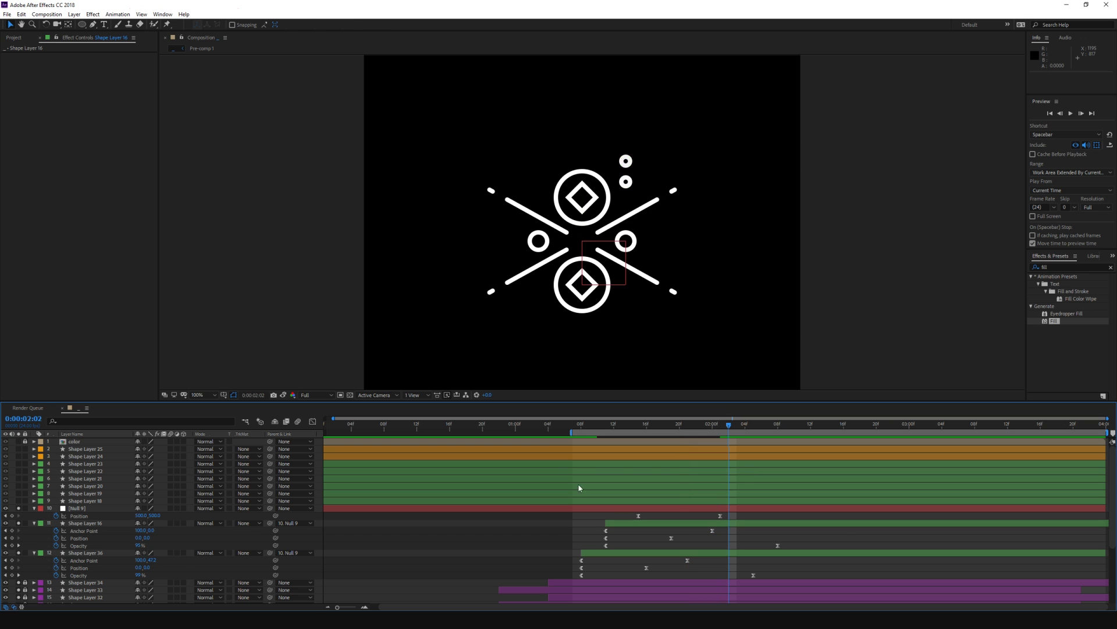
click(586, 428)
Step: Trim Null 9 so it starts at 1:08
key(Page_Up)
click(589, 505)
key(alt+bracketleft)
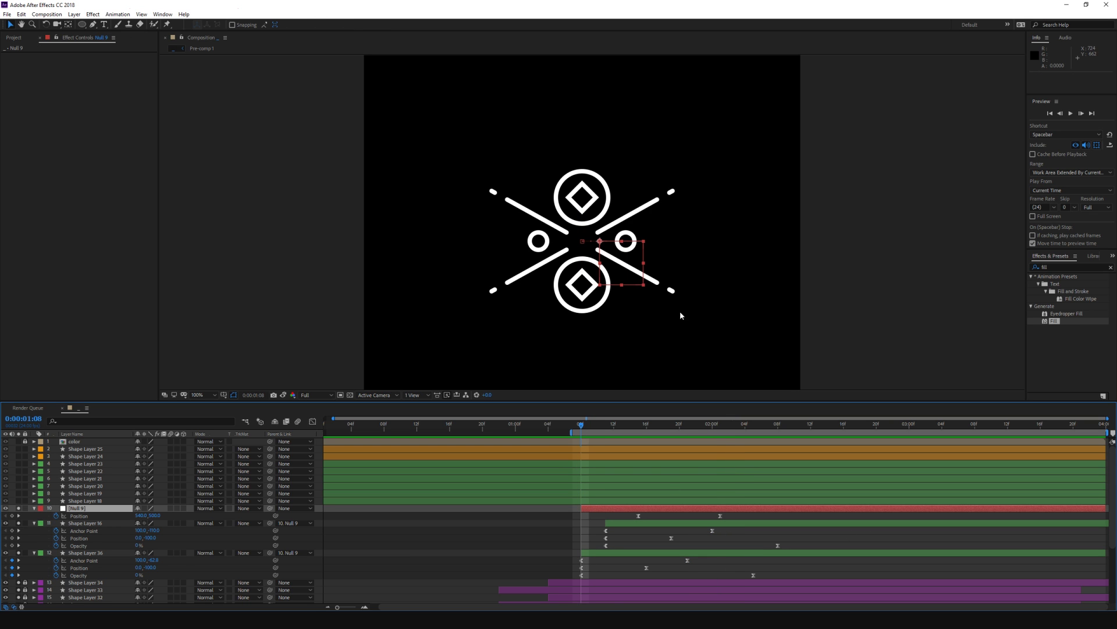
Step: Precompose Null 9 with Shape Layers 16 and 36 into 'dots_', starting at 0, and preview
ctrl+click(594, 552)
ctrl+click(613, 520)
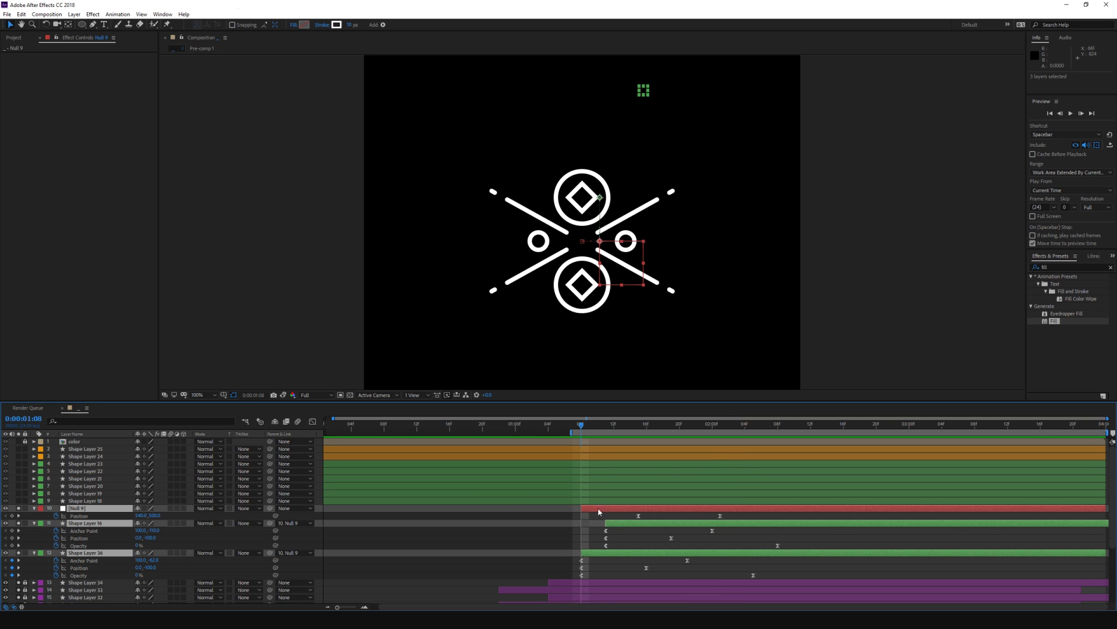
drag(598, 507, 345, 493)
scroll(344, 493, down, 1)
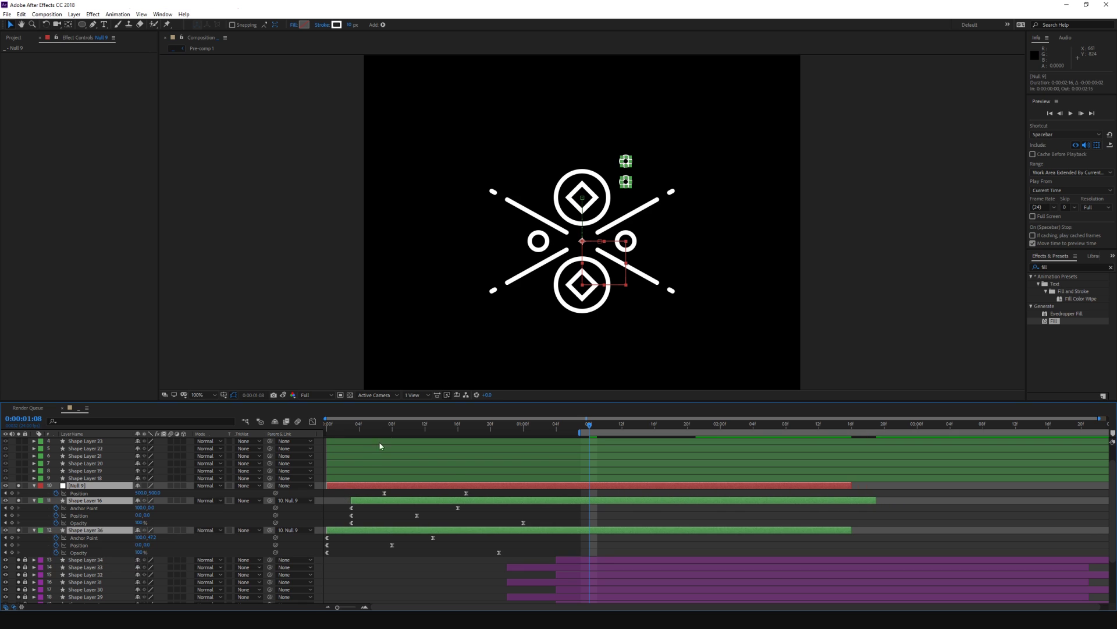
key(ctrl+shift+c)
text(dot)
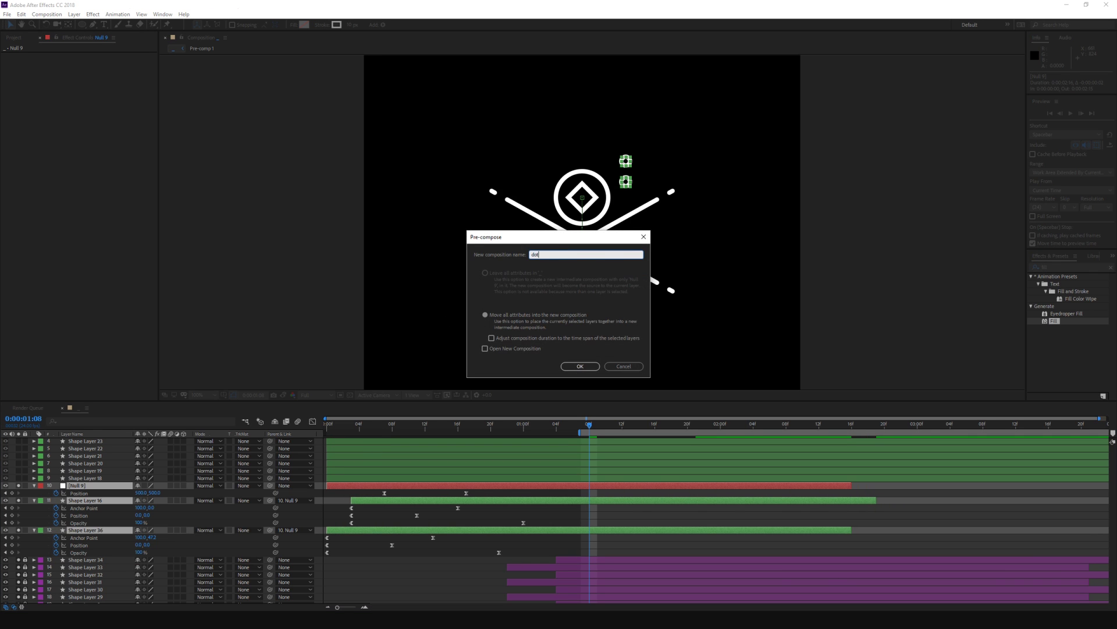
text(s_)
key(Return)
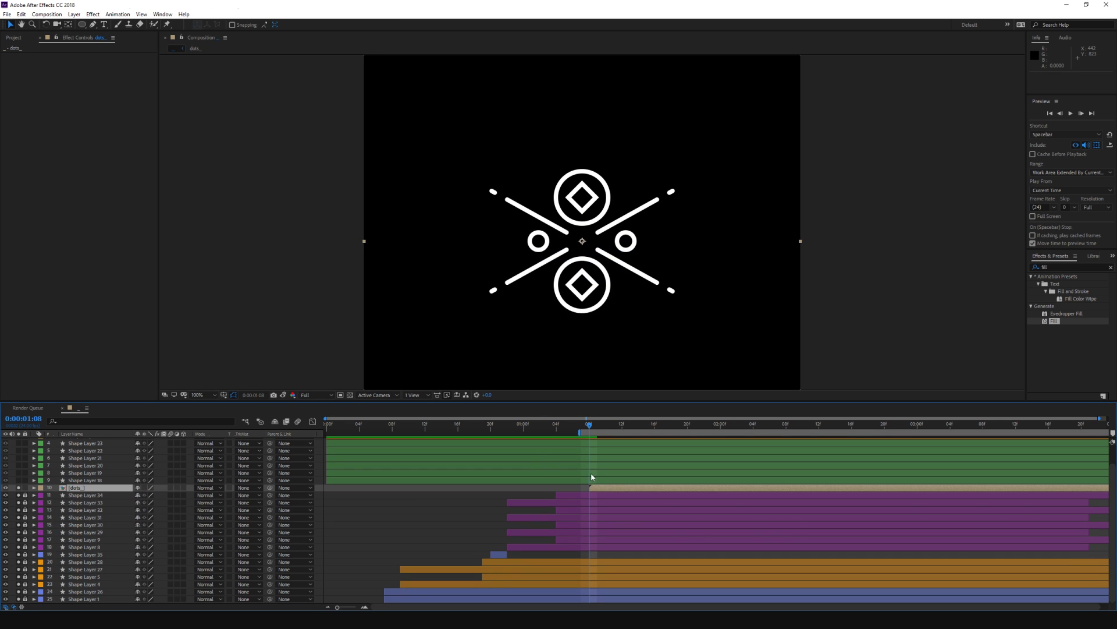
key(space)
click(484, 360)
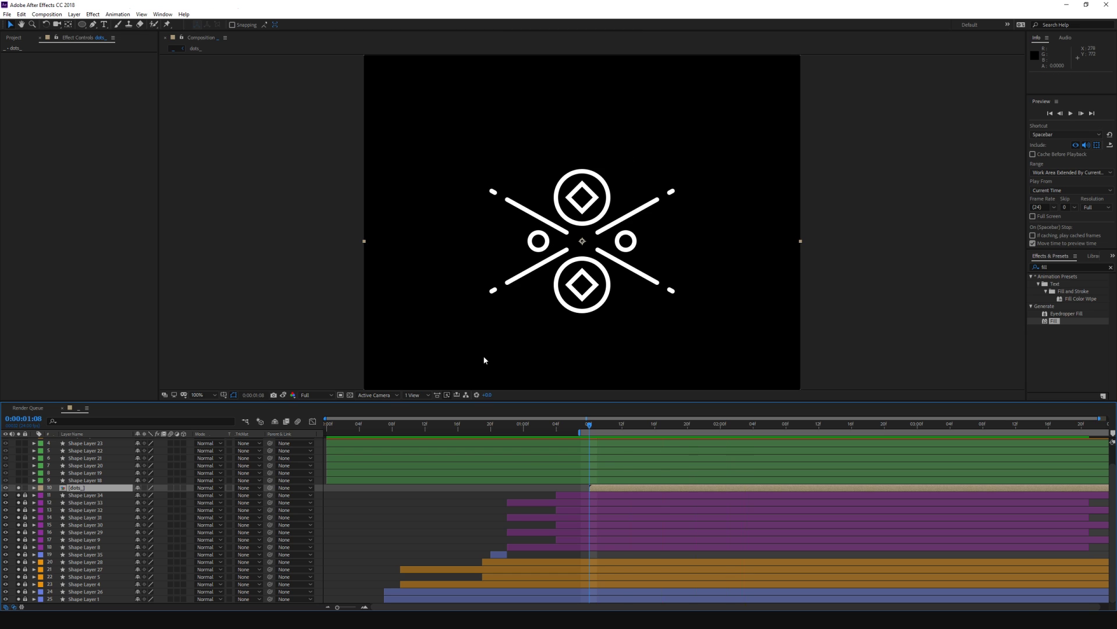
Step: Duplicate dots_ and mirror the copy horizontally with Scale -100, 100
key(s)
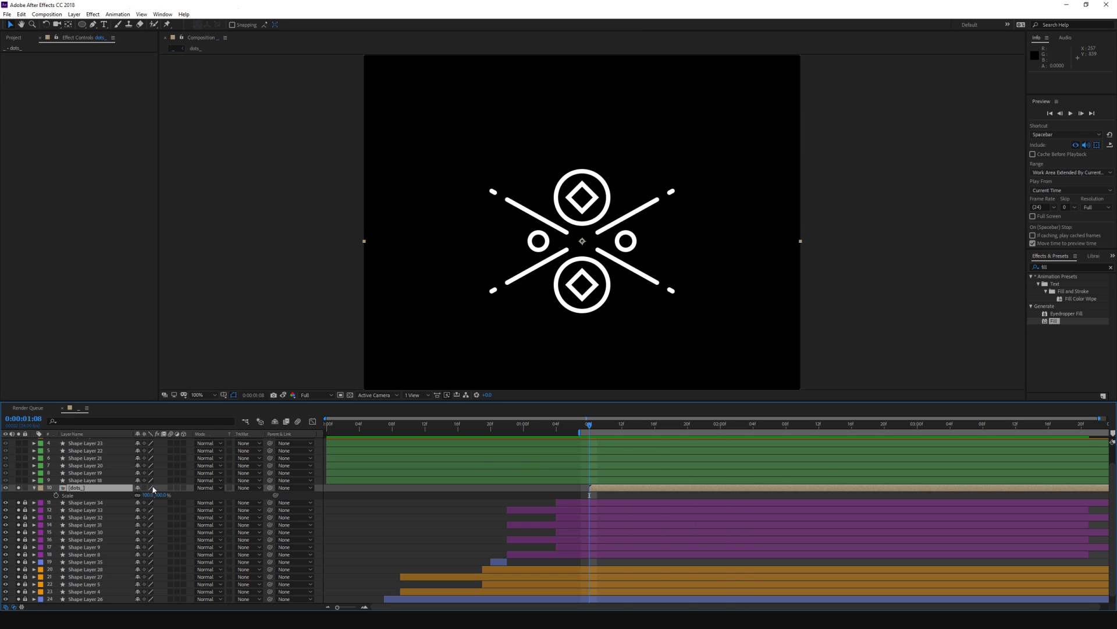
key(ctrl+d)
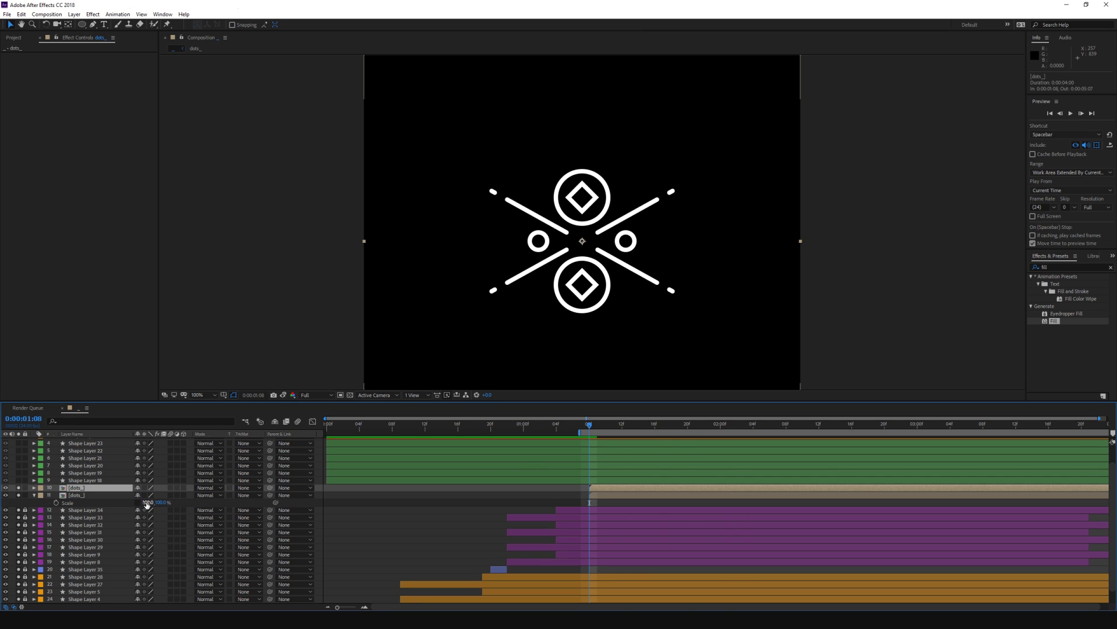
key(Return)
key(space)
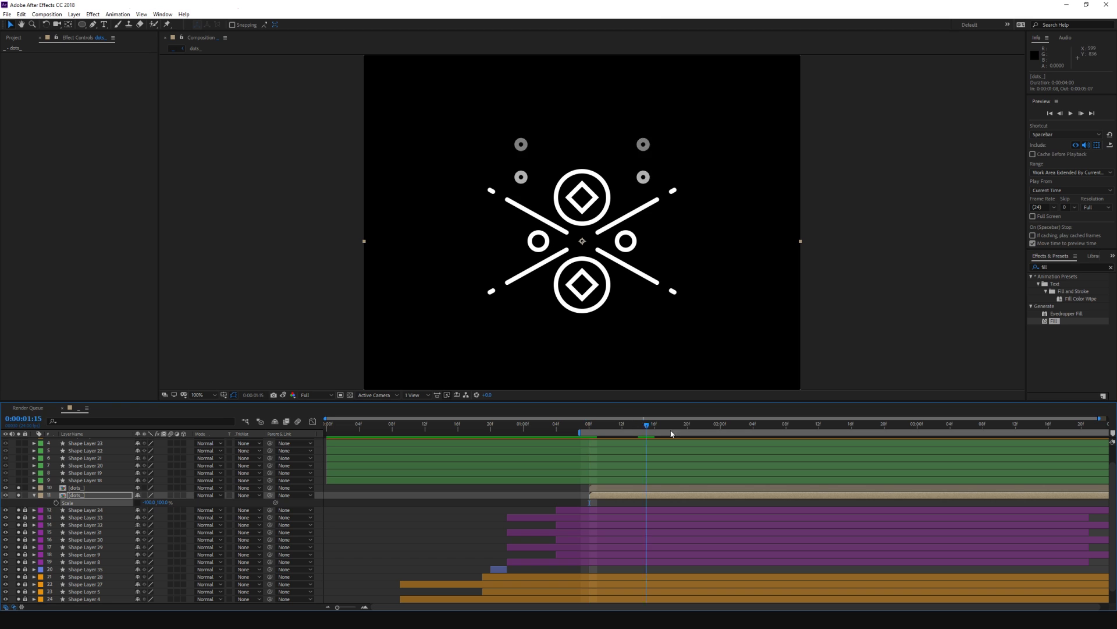
Step: Duplicate both dots_ layers and parent the two new copies to a new Null 10
key(ctrl+d)
key(ctrl+d)
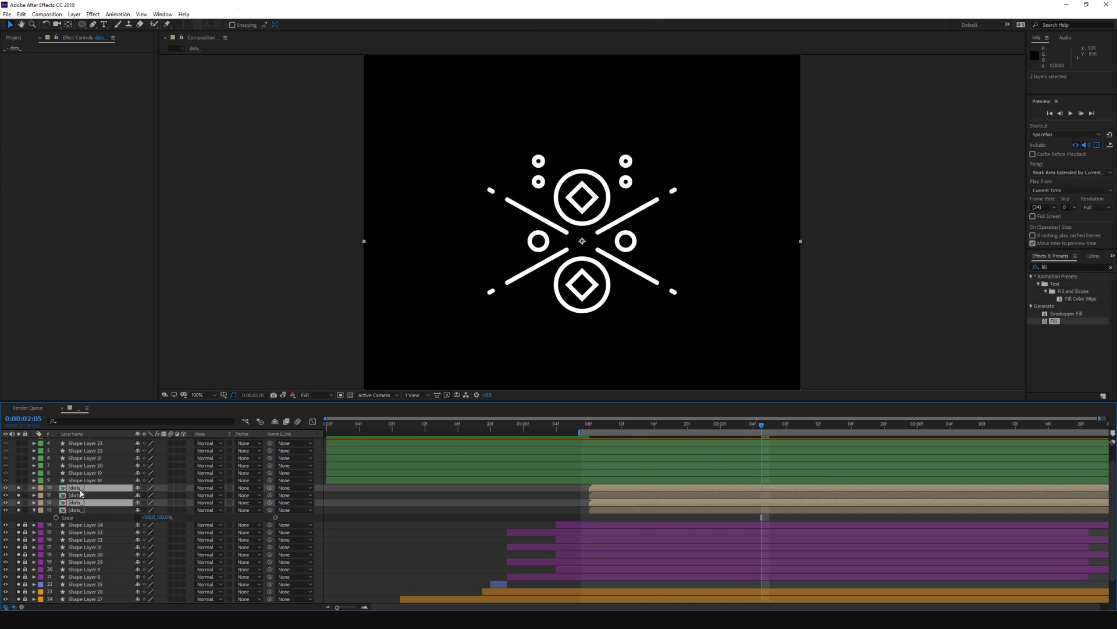
right_click(11, 490)
click(169, 548)
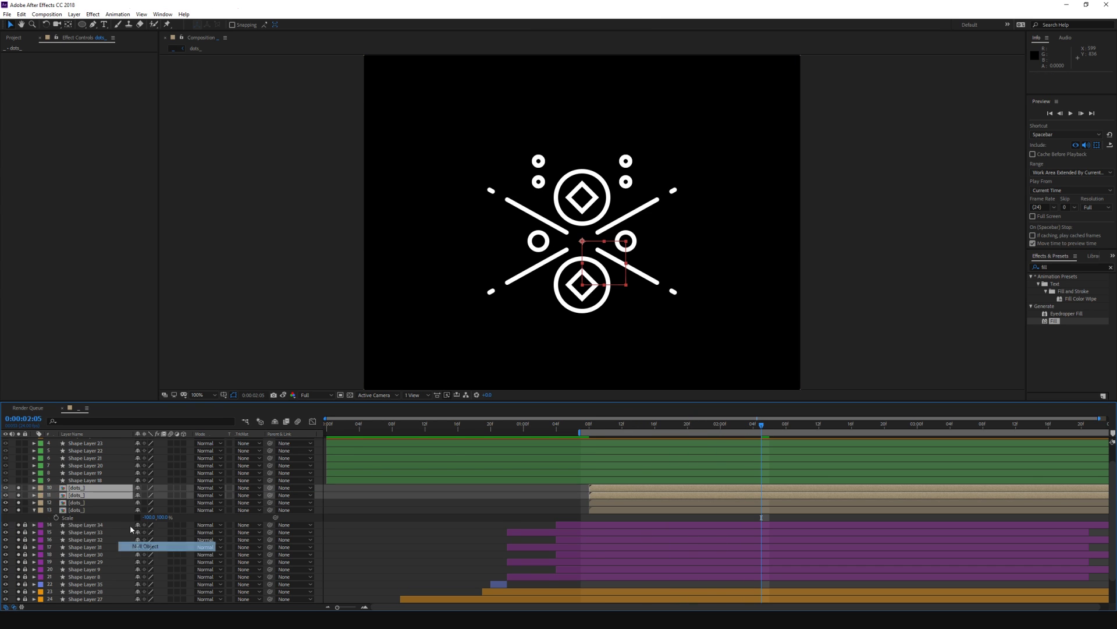
click(85, 495)
shift+click(85, 502)
drag(270, 502, 87, 487)
click(87, 487)
Step: Flip Null 10's vertical scale to -100, then delete the helper null and preview
key(s)
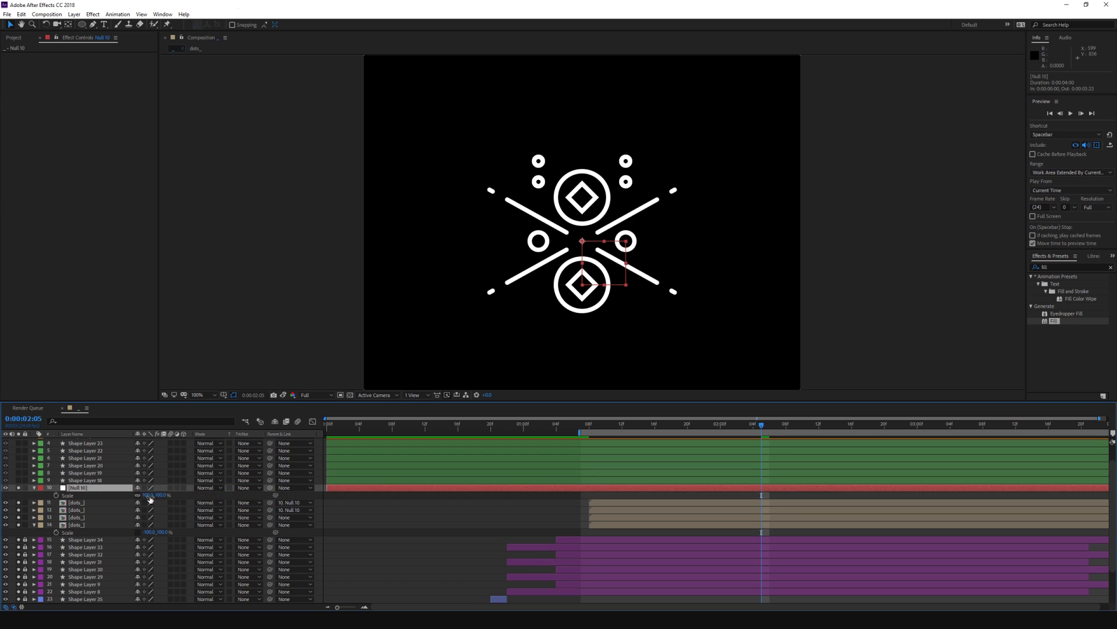
drag(162, 494, 134, 496)
click(163, 494)
key(Return)
key(Delete)
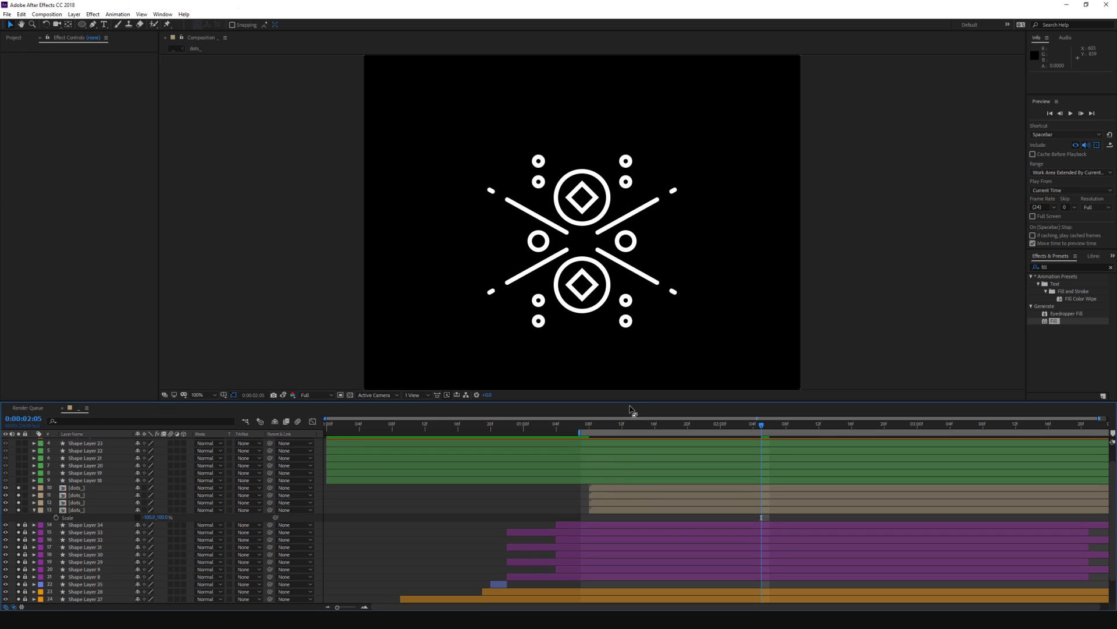
key(space)
Step: Delete the old green shape layers and preview the composition
key(space)
scroll(116, 503, up, 2)
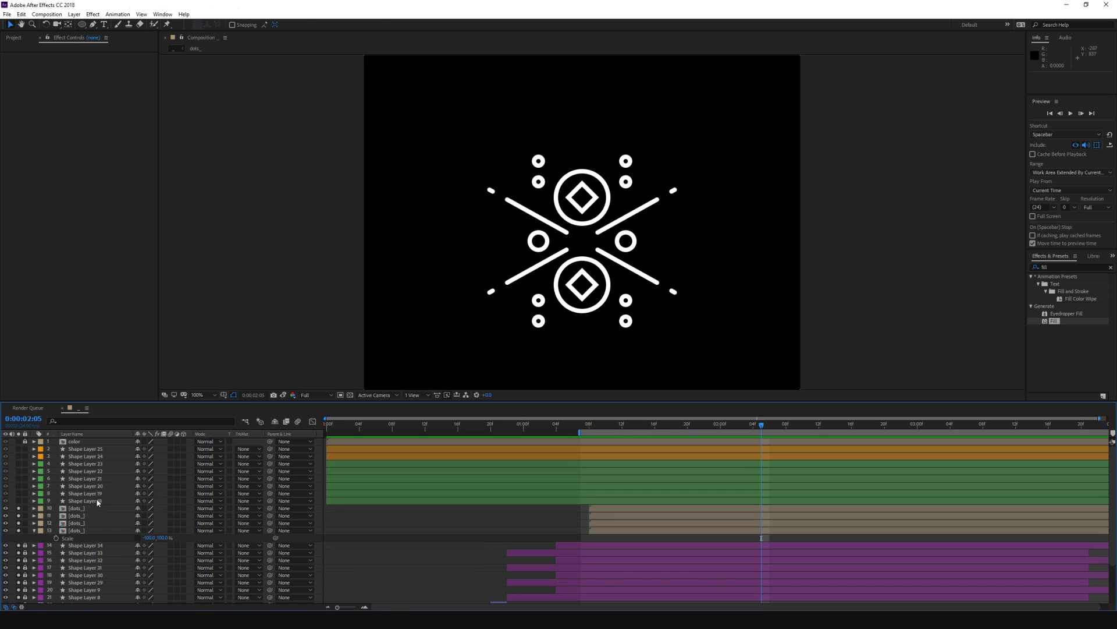
click(87, 500)
shift+click(87, 463)
key(Delete)
key(space)
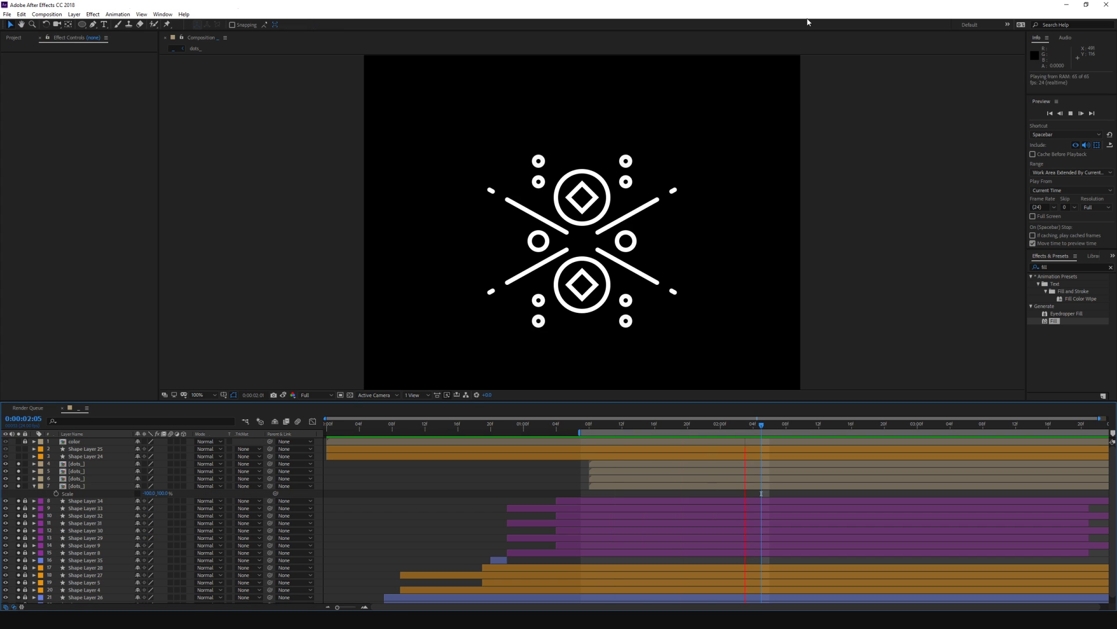
key(space)
Step: Inside dots_, remove Null 9's Position animation and move the Anchor Point keyframes later
double_click(632, 464)
key(u)
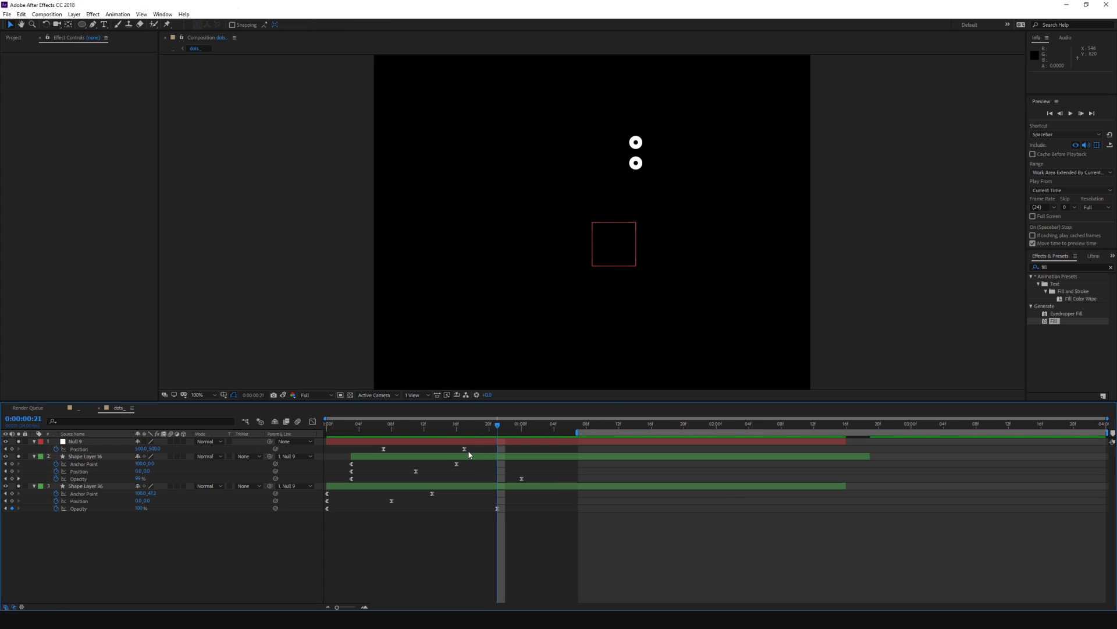
key(Delete)
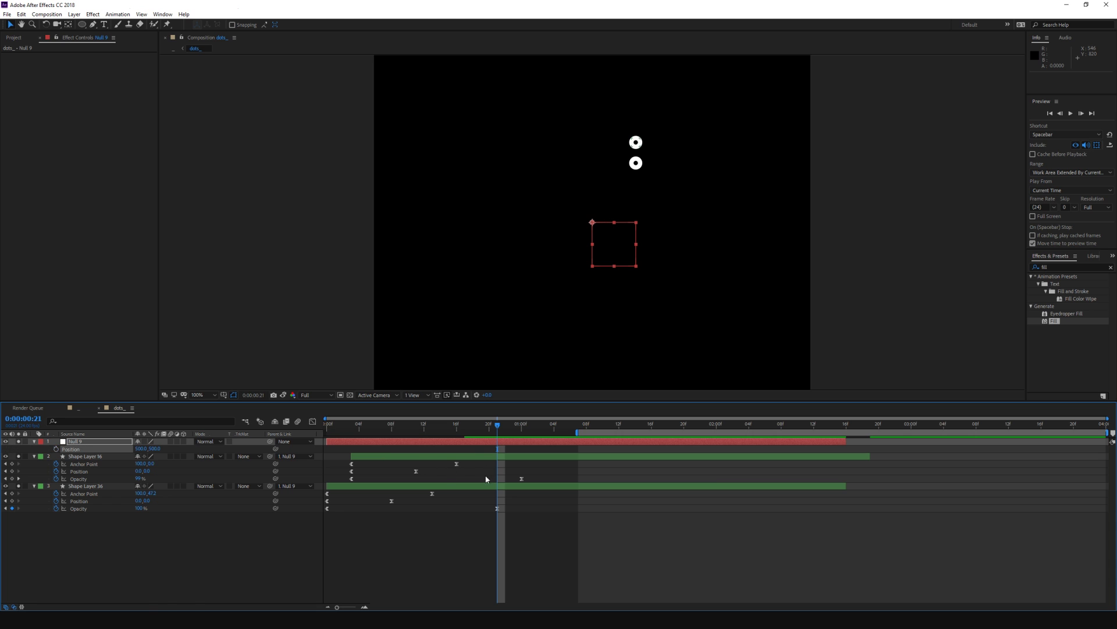
mouse_move(506, 458)
mouse_down()
mouse_move(430, 496)
mouse_move(566, 467)
mouse_up()
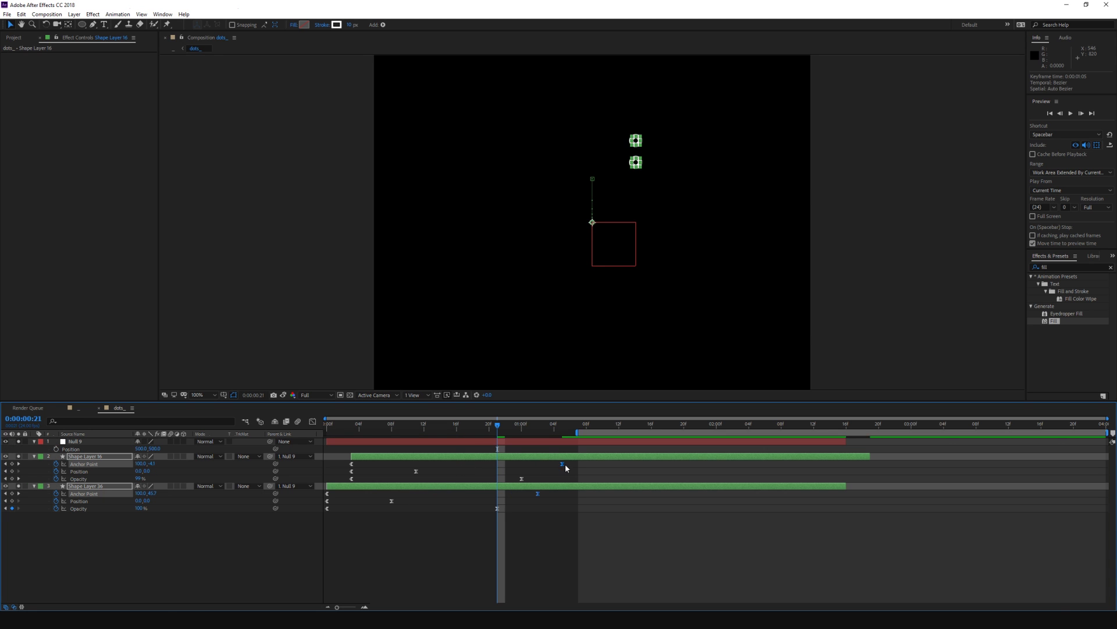
Step: Back in the main composition, preview the delayed dots entrance
click(174, 49)
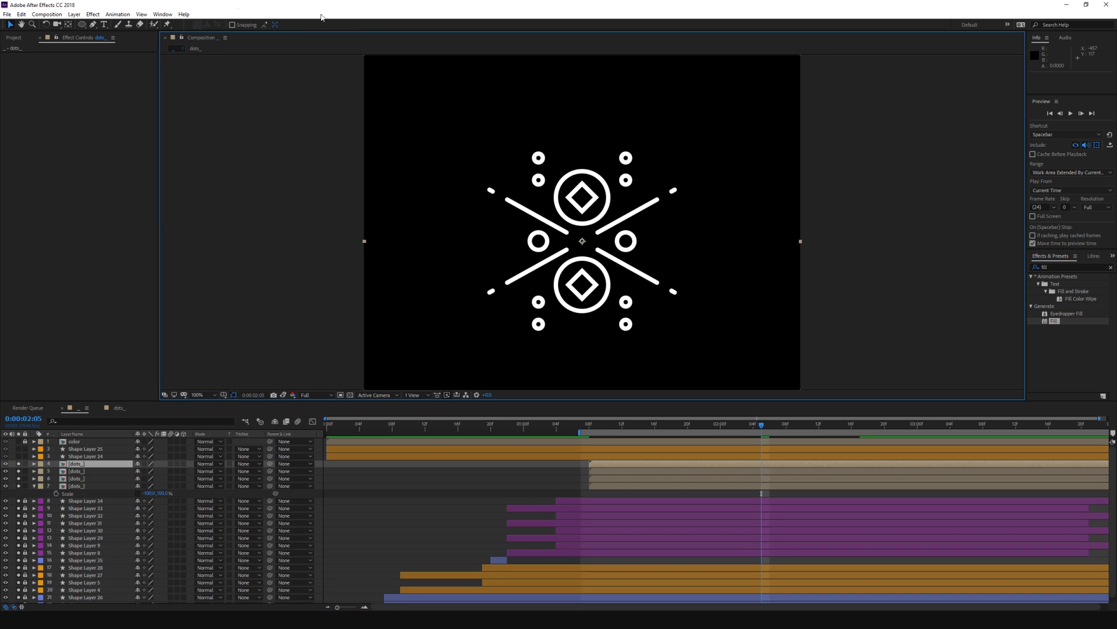
key(space)
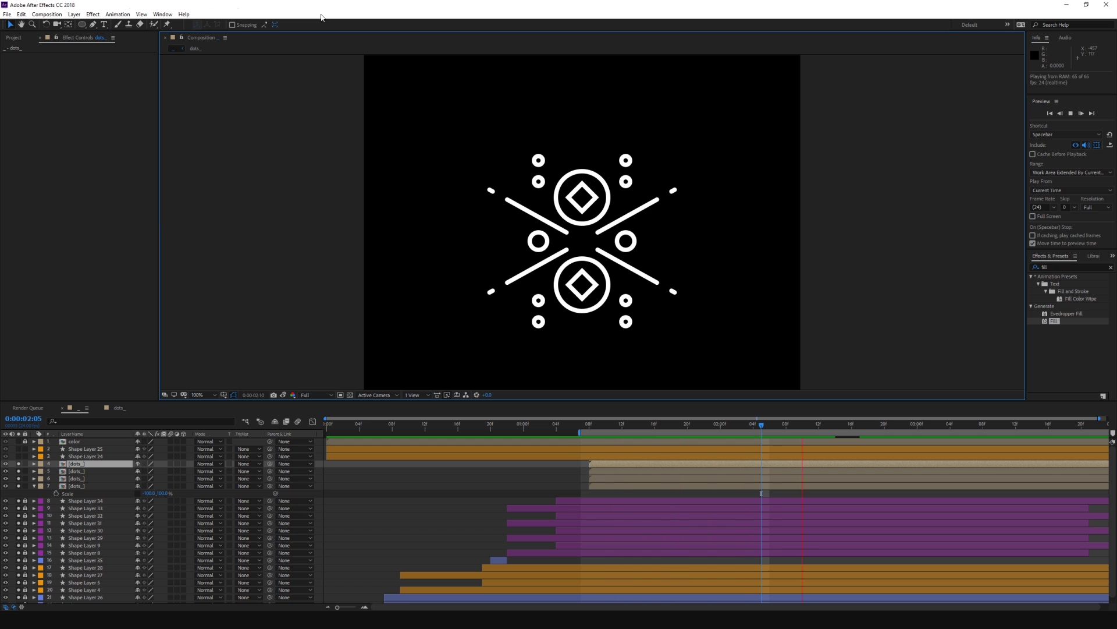
key(space)
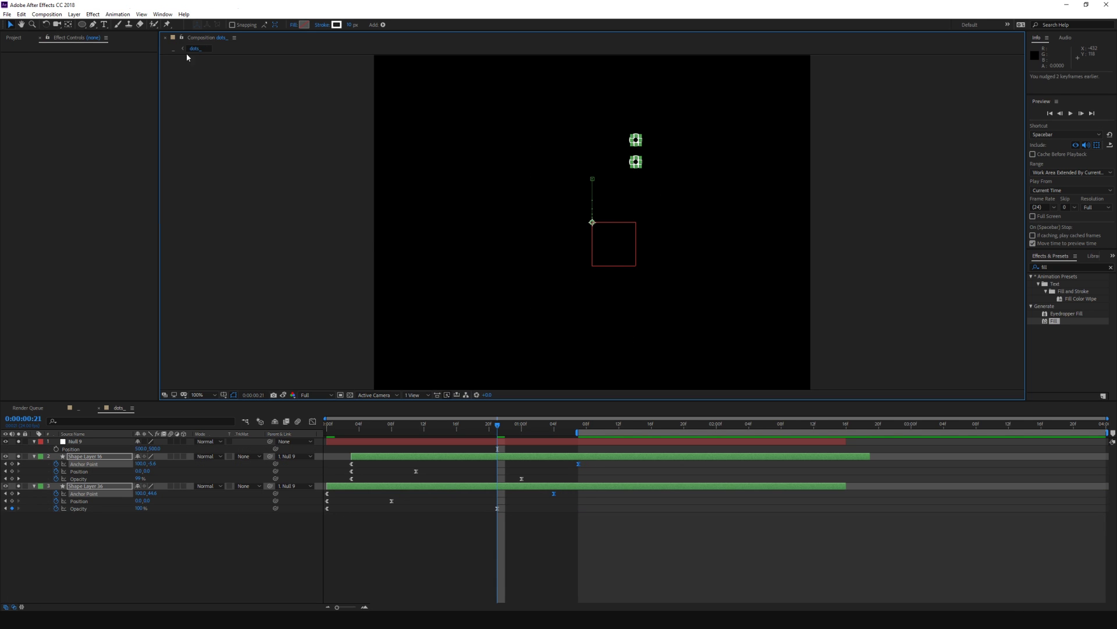
click(183, 48)
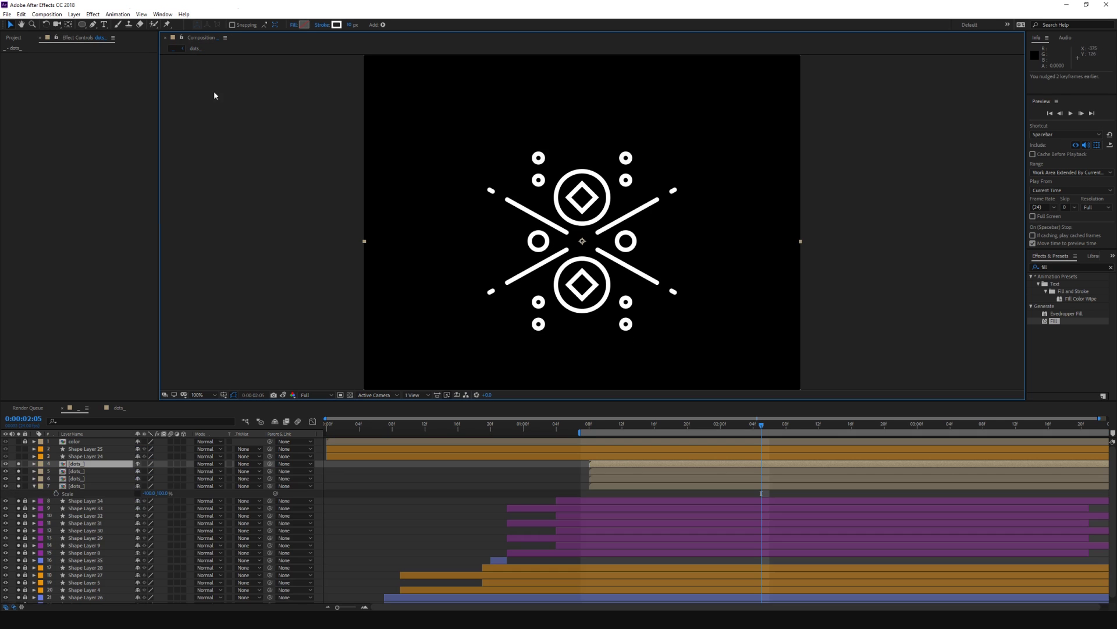
click(318, 469)
Step: Show Shape Layers 24 and 25 and add starting Position and Opacity keyframes at 1:08
drag(19, 452, 21, 458)
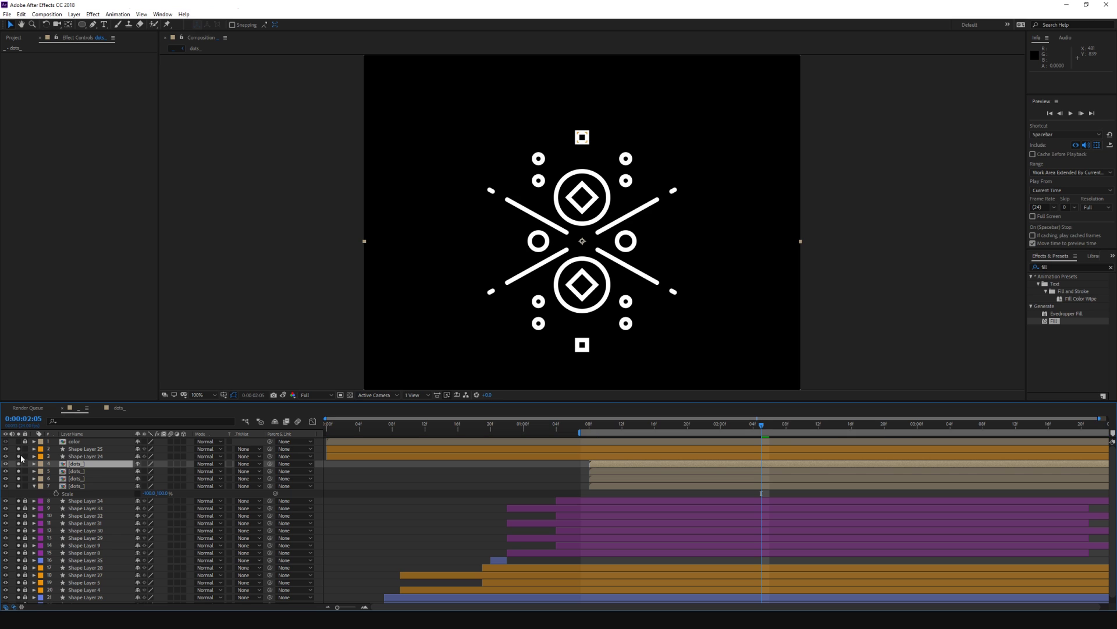
click(590, 424)
click(599, 452)
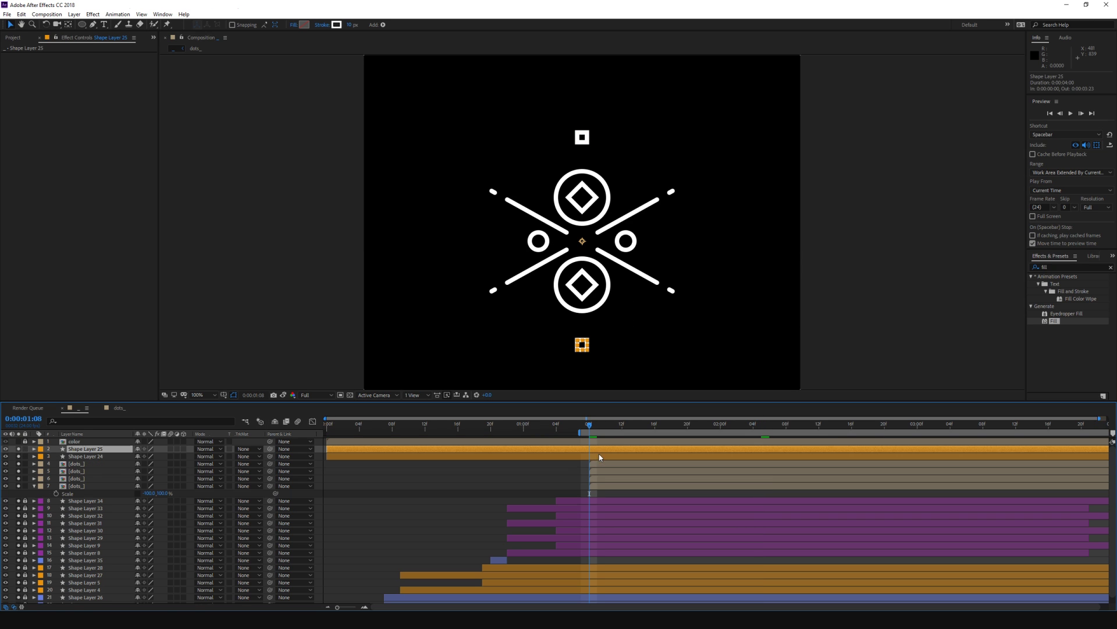
shift+click(598, 457)
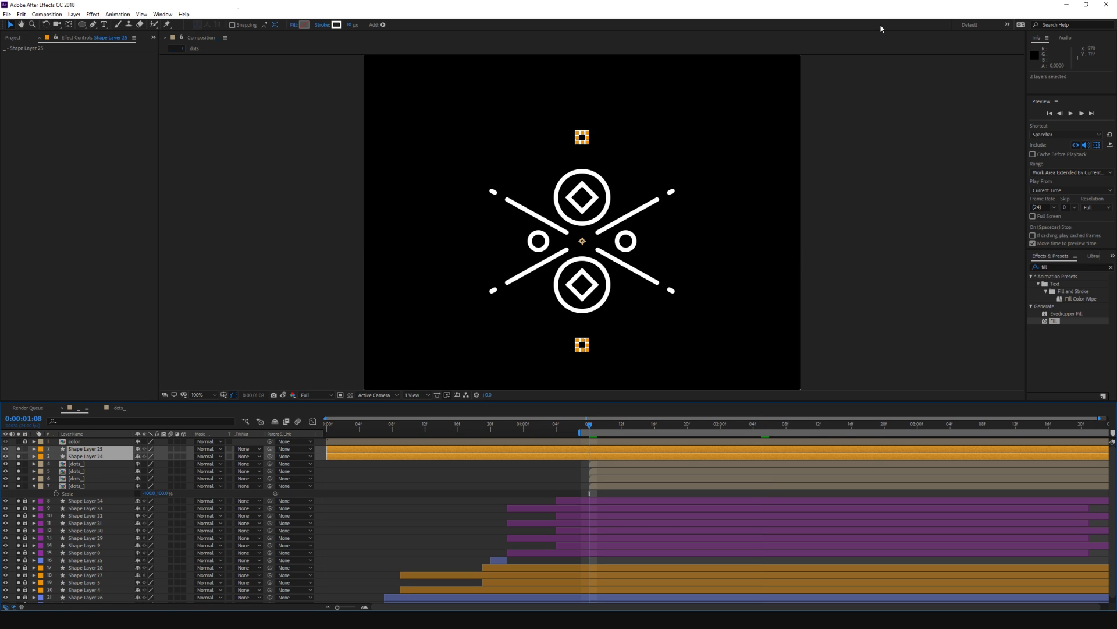
key(p)
key(shift+t)
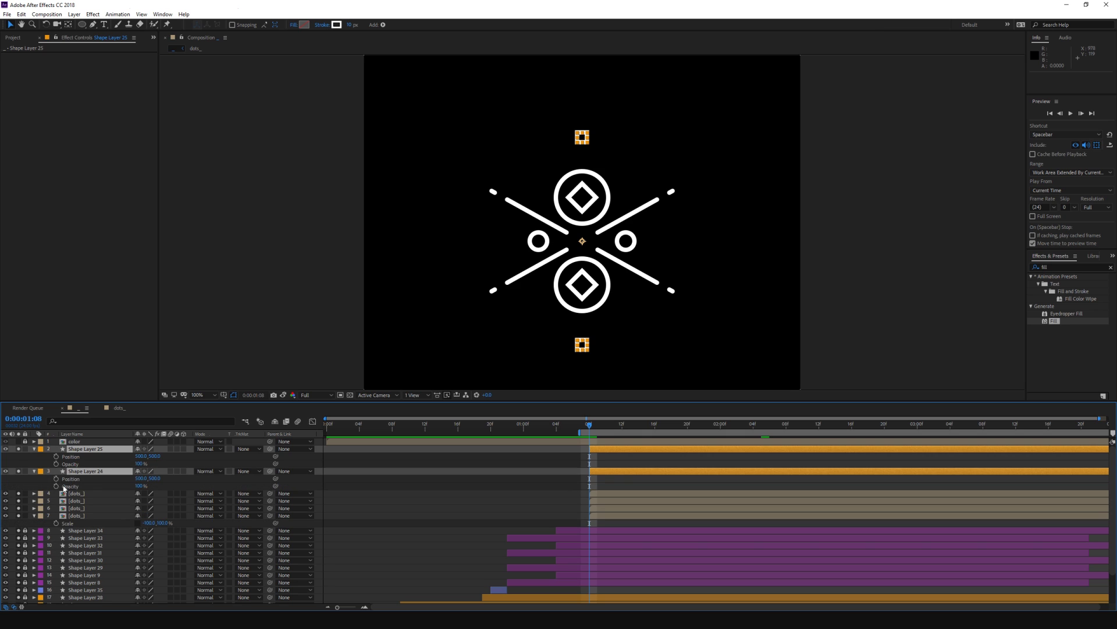
key(alt+shift+p)
key(alt+shift+t)
Step: Blink the squares' Opacity to 0% then back to 100% at 1:12, adding Position keyframes
key(Page_Down)
key(Page_Down)
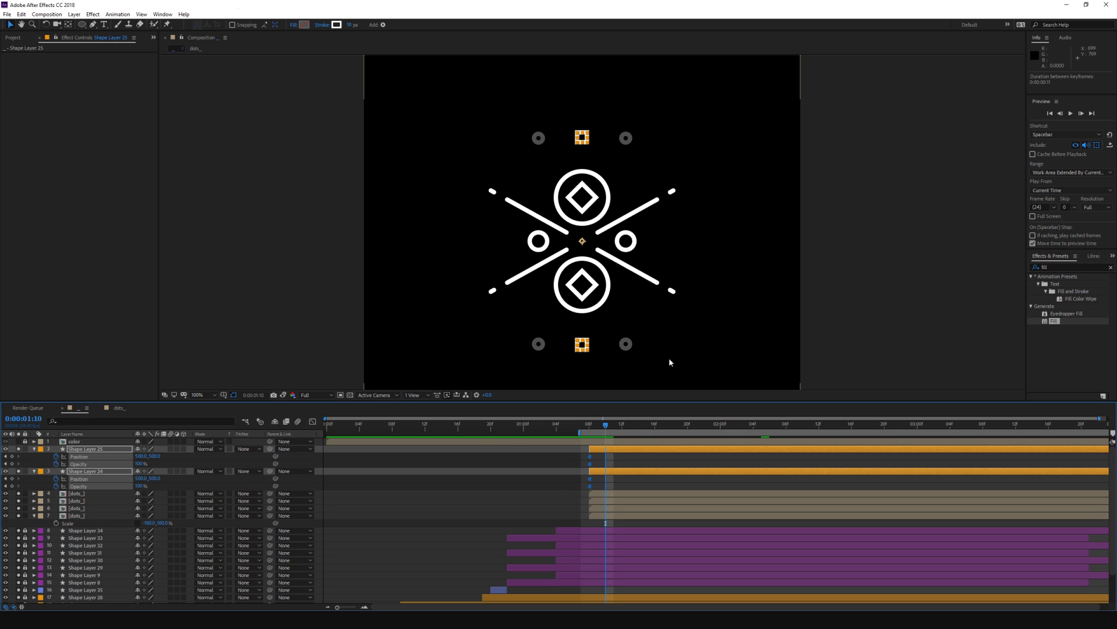
click(146, 465)
text(0)
key(Return)
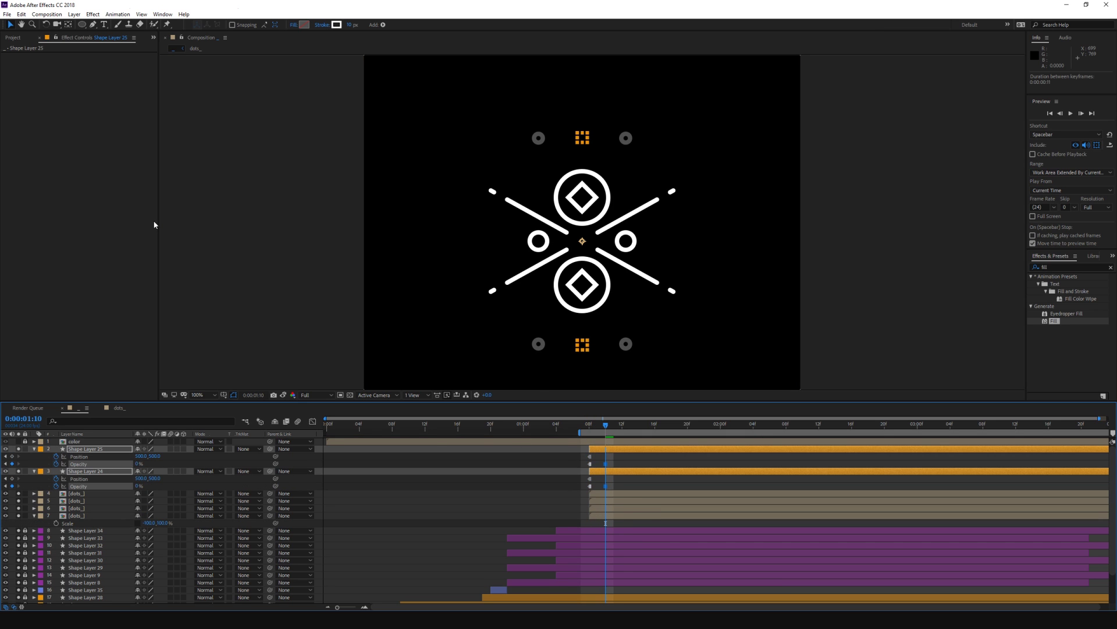
key(Page_Down)
key(Page_Down)
click(137, 464)
text(100)
key(Return)
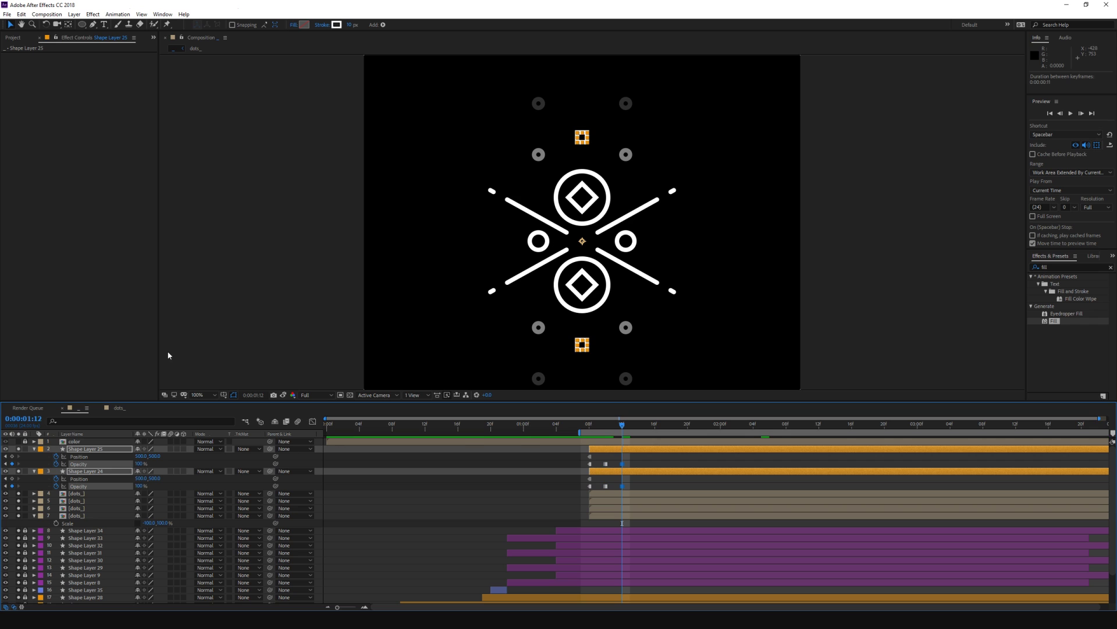
click(12, 456)
Step: At 1:08, set Shape Layer 24's position to 500,550 and preview
click(592, 426)
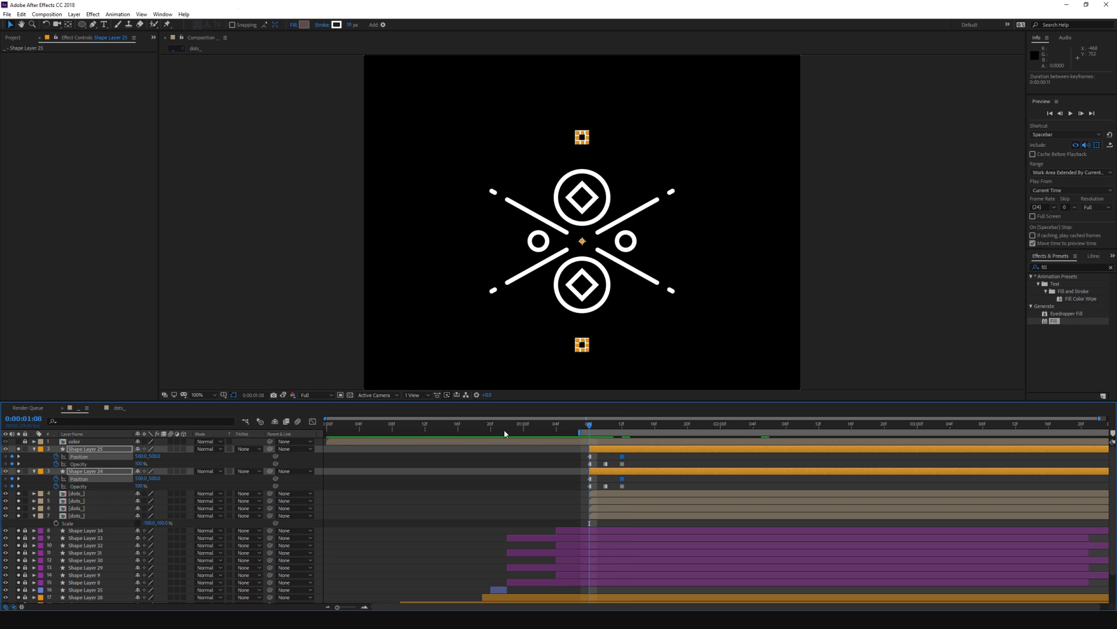
click(338, 486)
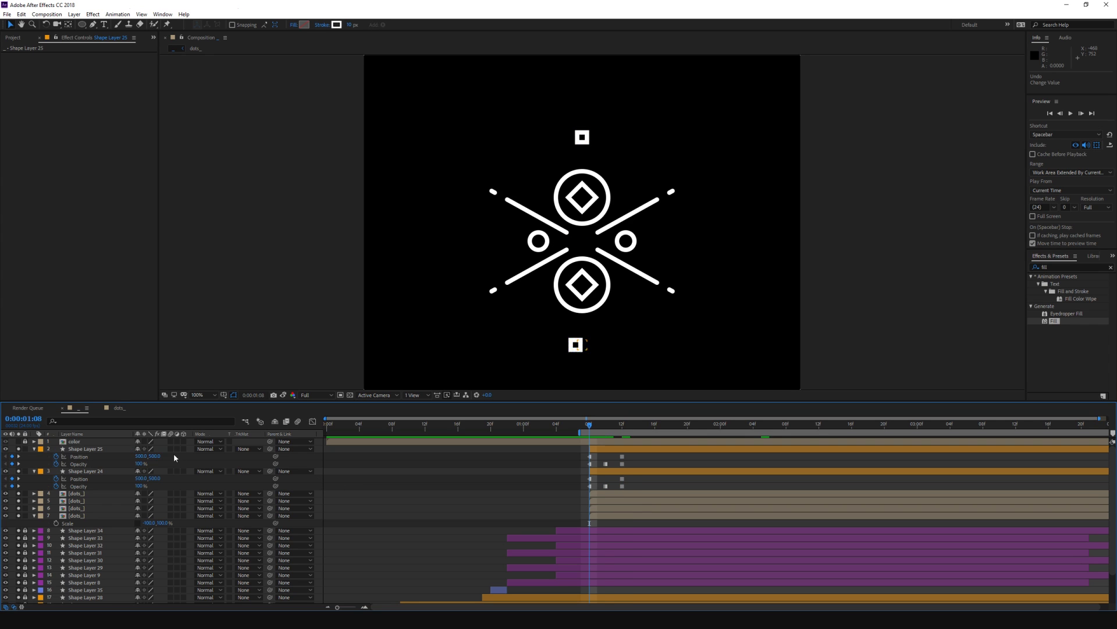
mouse_move(154, 456)
mouse_down()
mouse_move(132, 455)
mouse_move(157, 458)
mouse_up()
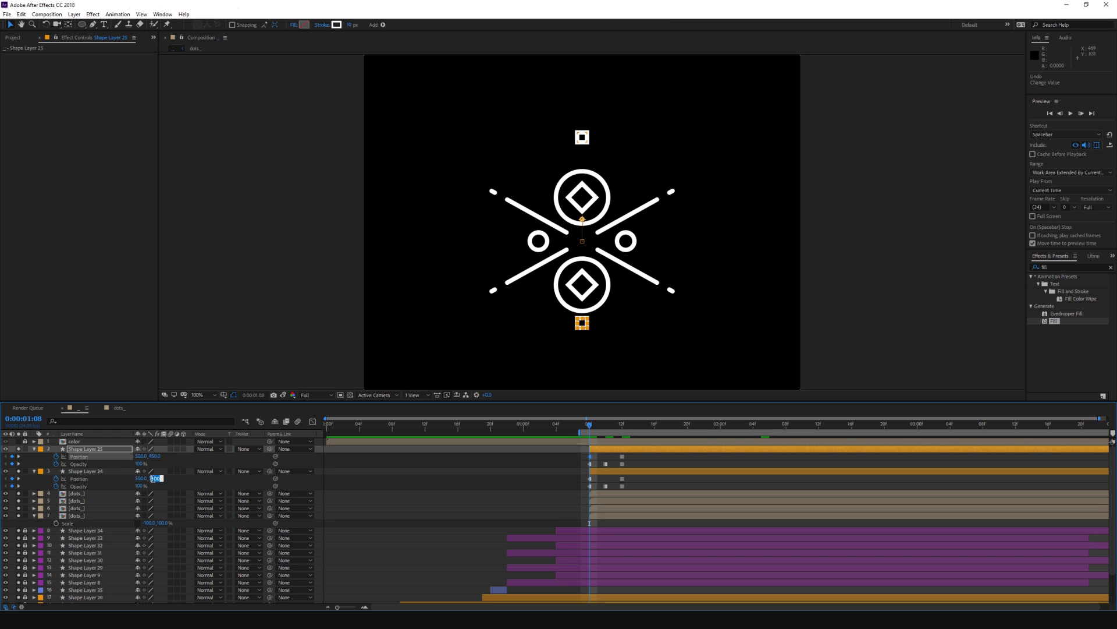
key(Escape)
key(Return)
key(space)
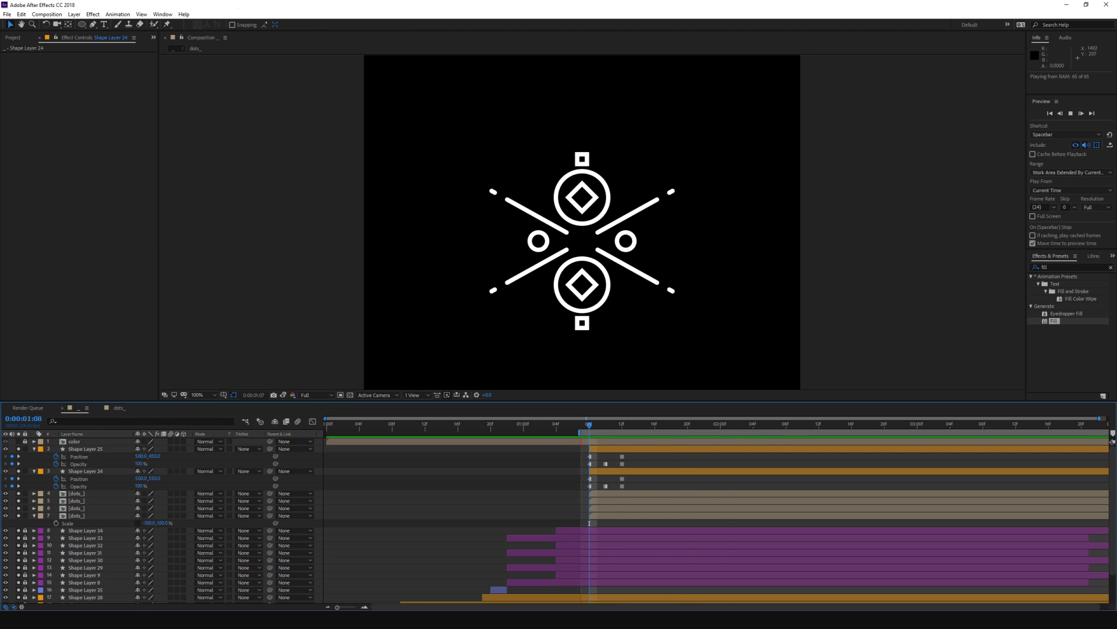
key(space)
Step: Shift both square layers later so their animation begins around 1:13
click(612, 453)
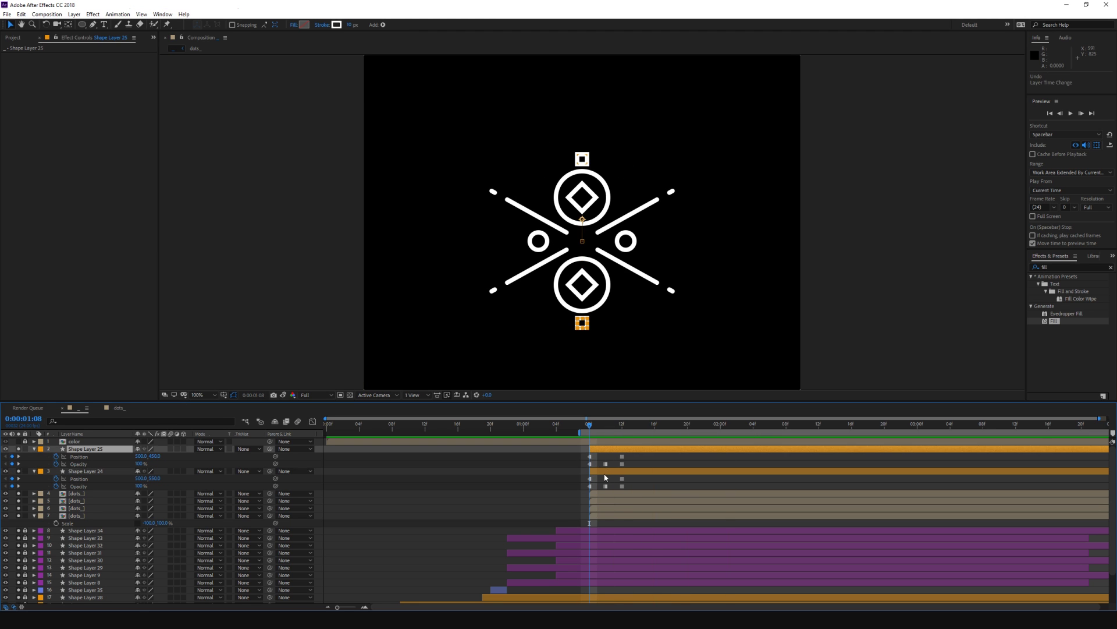
ctrl+click(616, 472)
drag(616, 473, 650, 411)
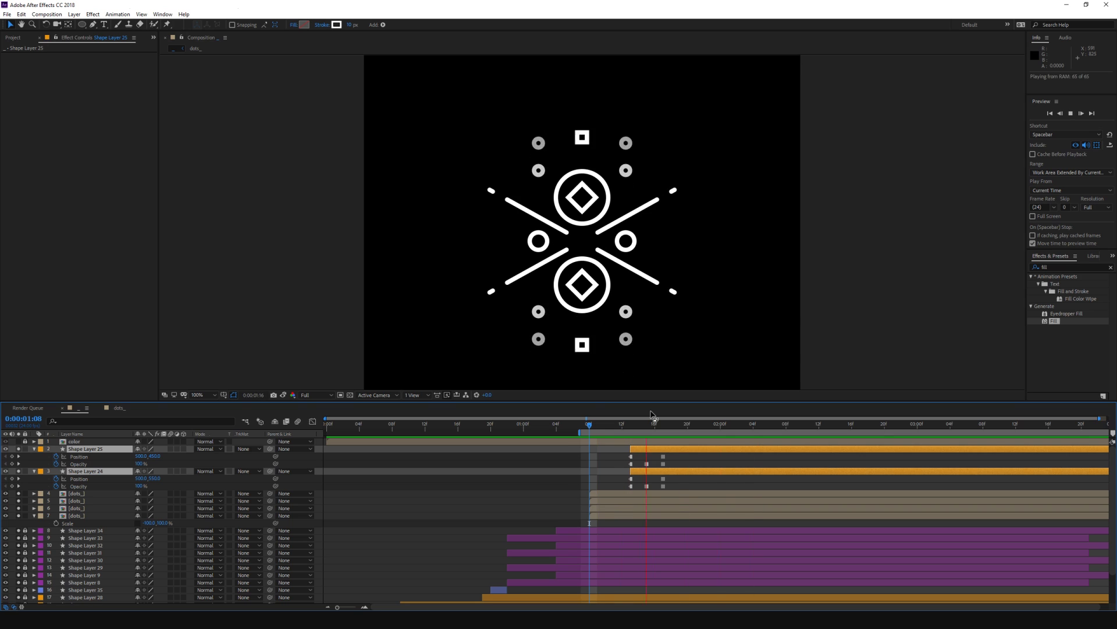
click(631, 424)
click(645, 461)
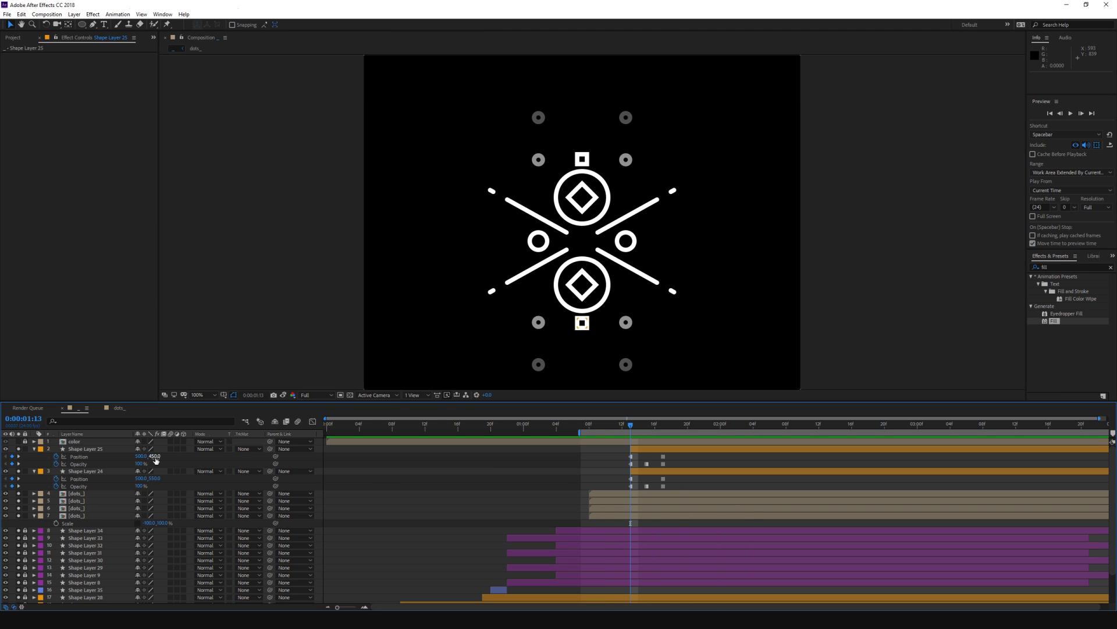
Step: Set Shape Layer 25 position to 500,470 and Shape Layer 24 to 500,530, then preview
text(70)
key(Return)
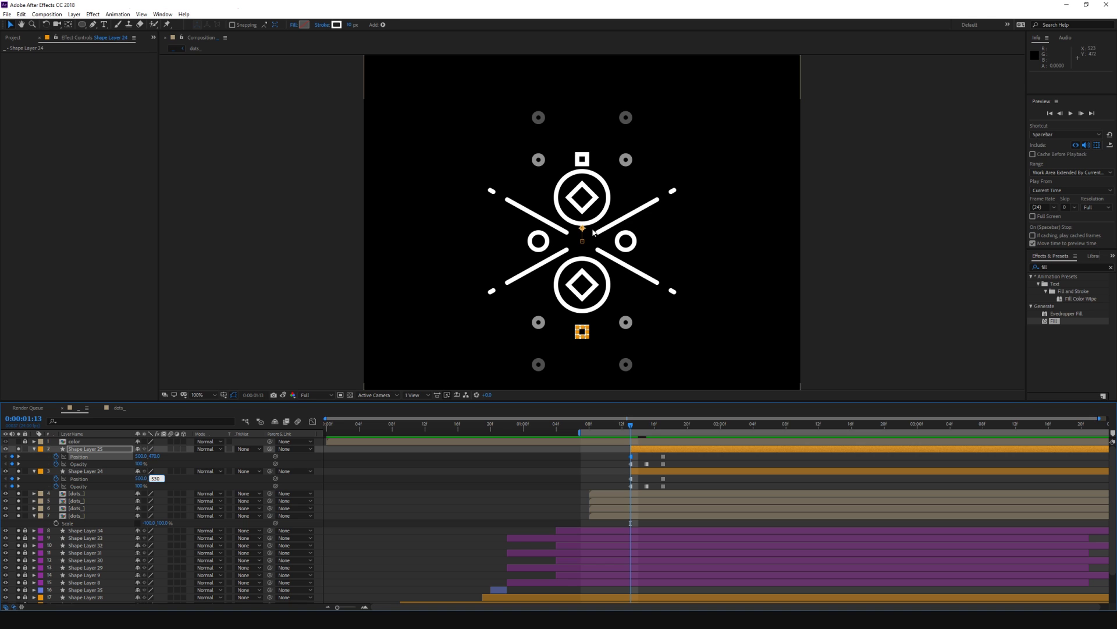
key(Return)
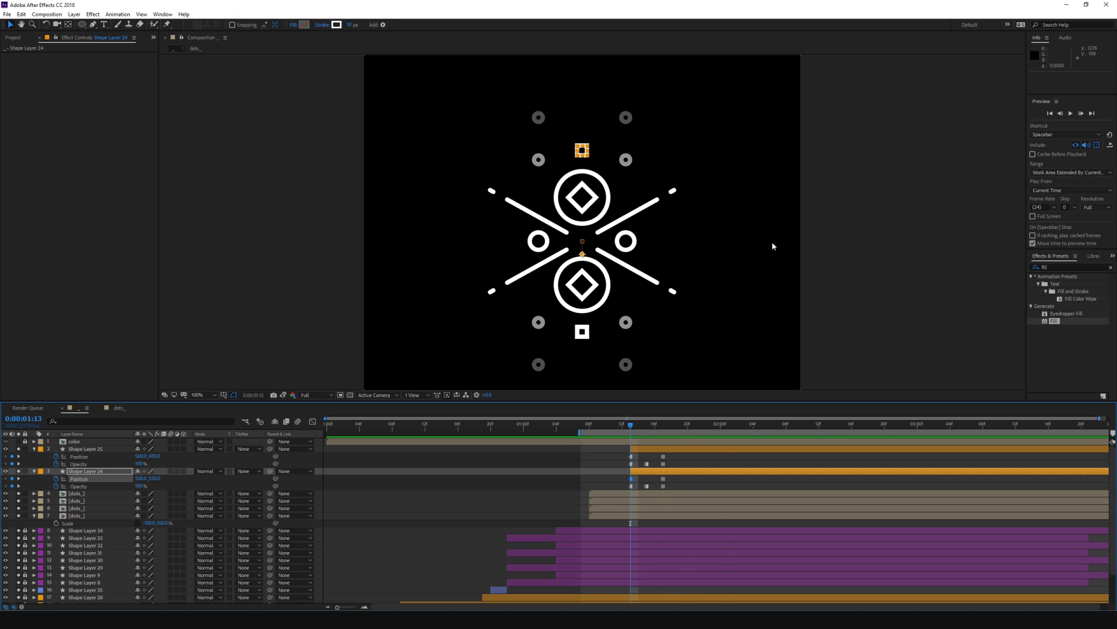
key(Home)
key(space)
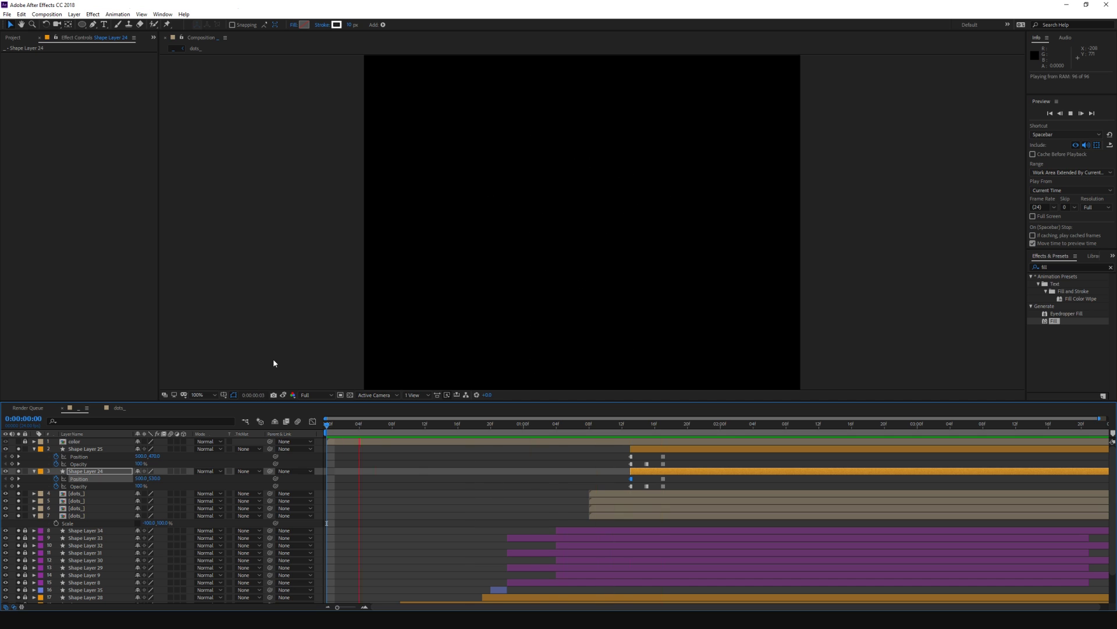
Step: Move the square layers to about 1:04 and the four dots_ layers earlier, then preview
drag(670, 407, 599, 412)
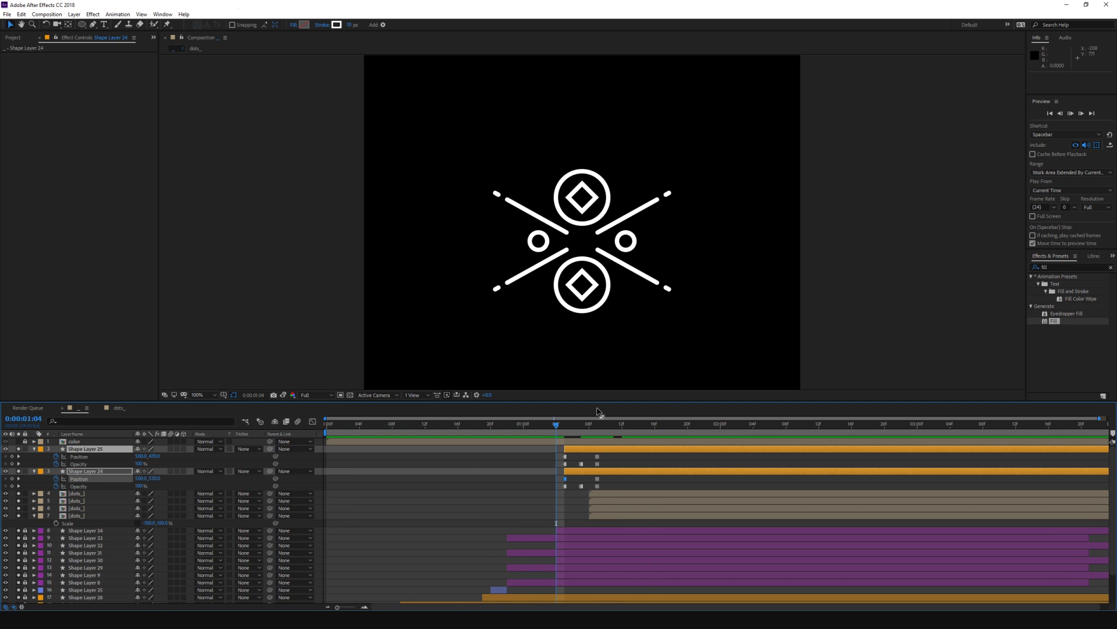
key(space)
click(600, 493)
shift+click(599, 516)
mouse_move(599, 501)
mouse_down()
mouse_move(444, 501)
mouse_move(483, 498)
mouse_up()
key(space)
key(space)
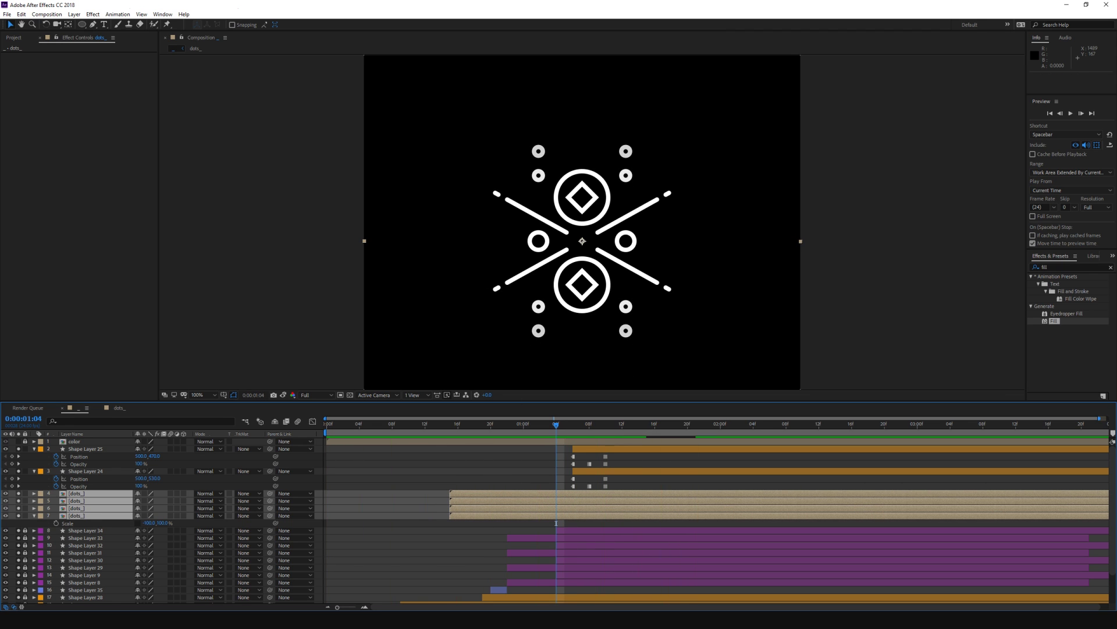
Step: Preview the dots_ precomp's animation, then return to the main composition's first frame
double_click(500, 493)
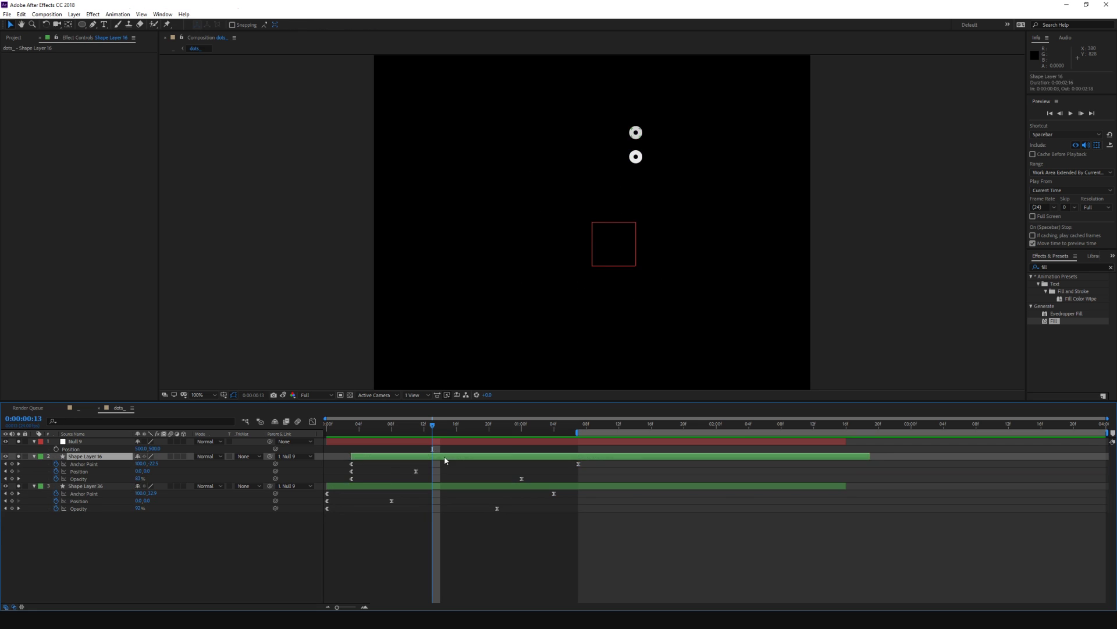
key(space)
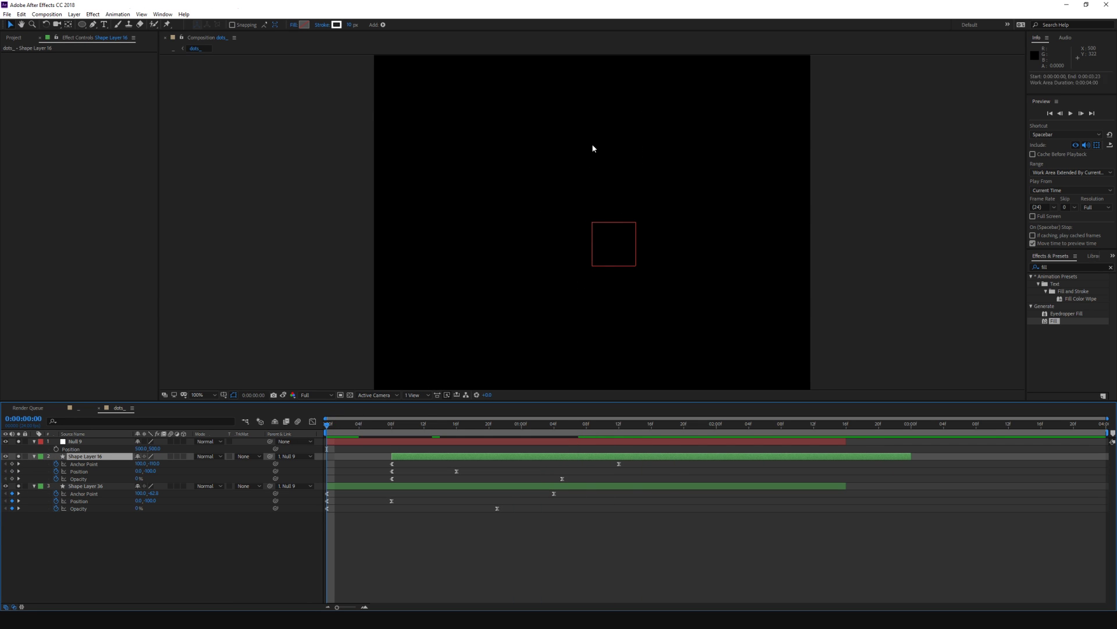
click(173, 49)
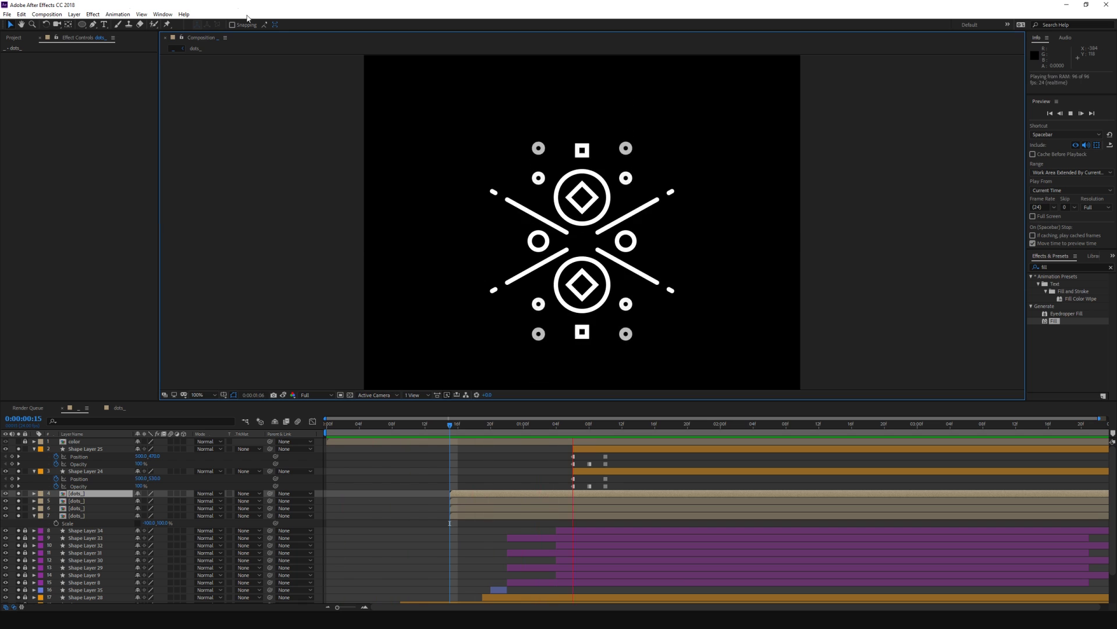
key(space)
mouse_move(449, 425)
mouse_down()
mouse_move(326, 452)
mouse_move(451, 442)
mouse_up()
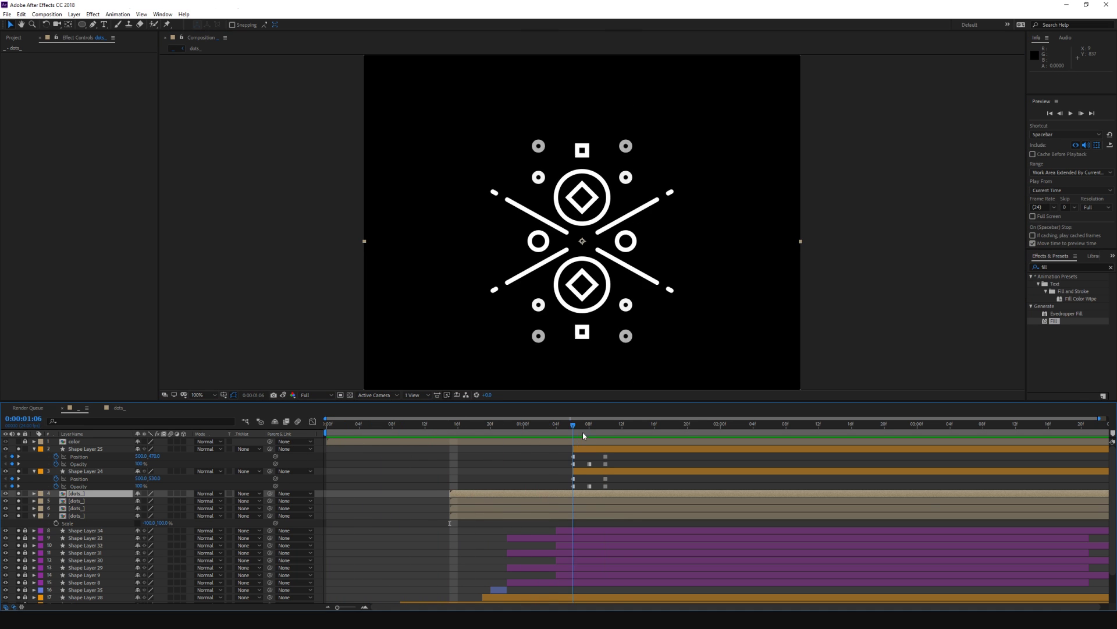
key(Home)
Step: Select all 21 layers and push their bars later for a brief opening pause
click(592, 453)
scroll(591, 453, down, 2)
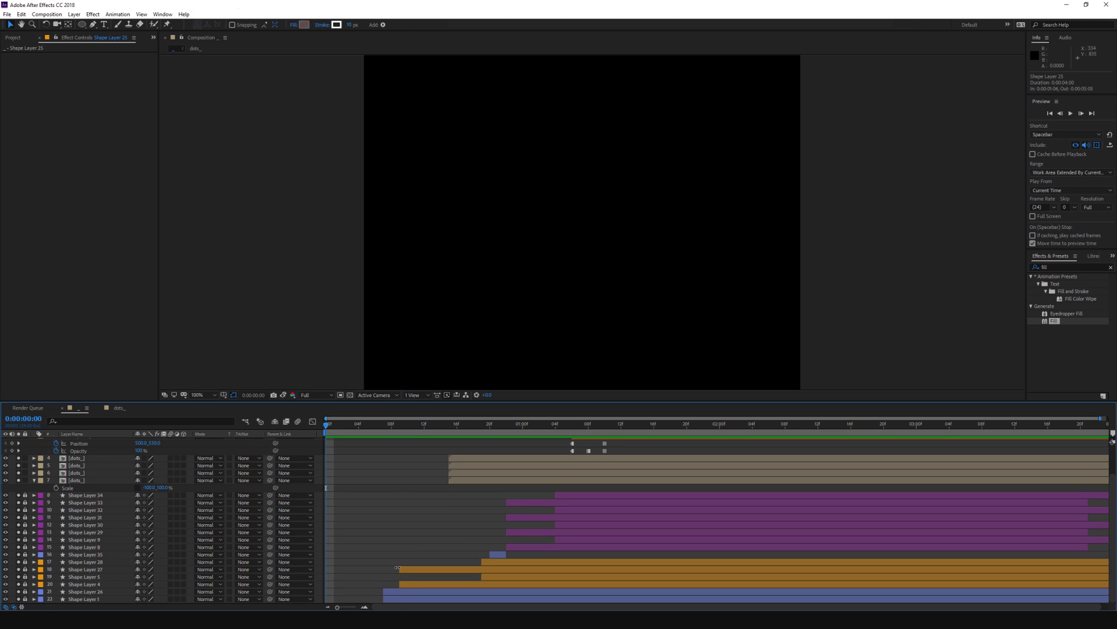
mouse_move(327, 425)
mouse_down()
mouse_move(388, 440)
mouse_move(352, 439)
mouse_up()
click(386, 597)
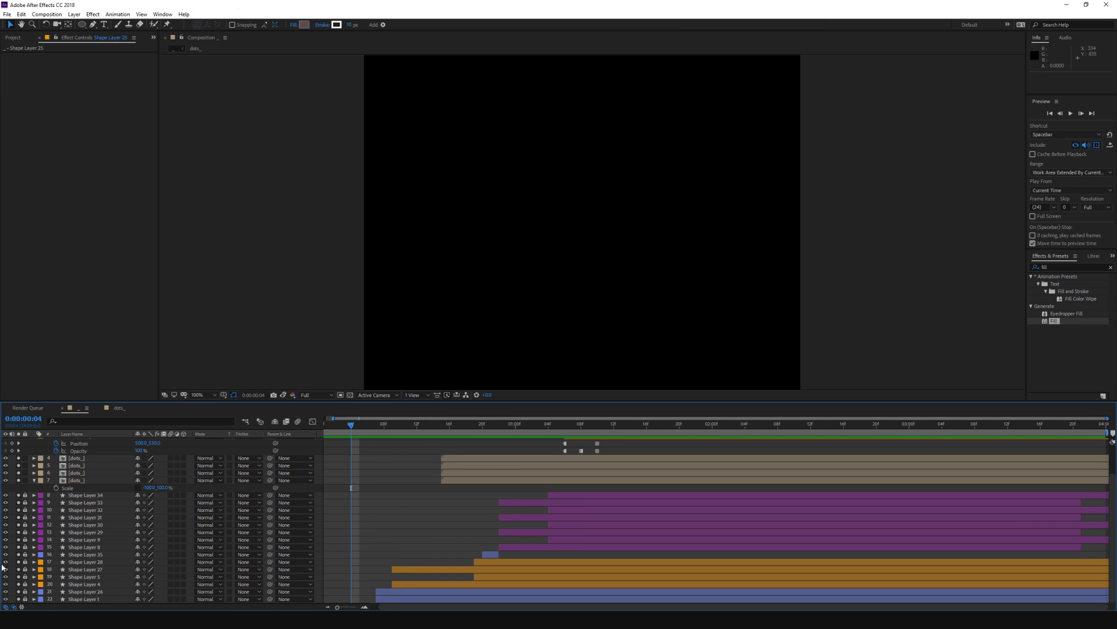
scroll(85, 582, up, 3)
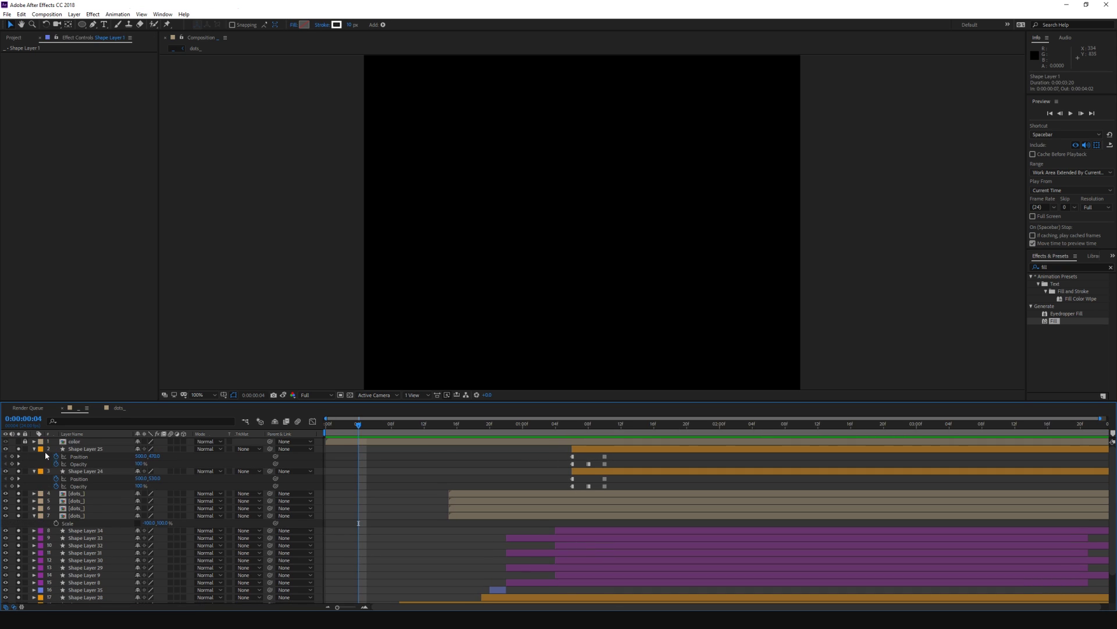
key(ctrl+a)
click(7, 443)
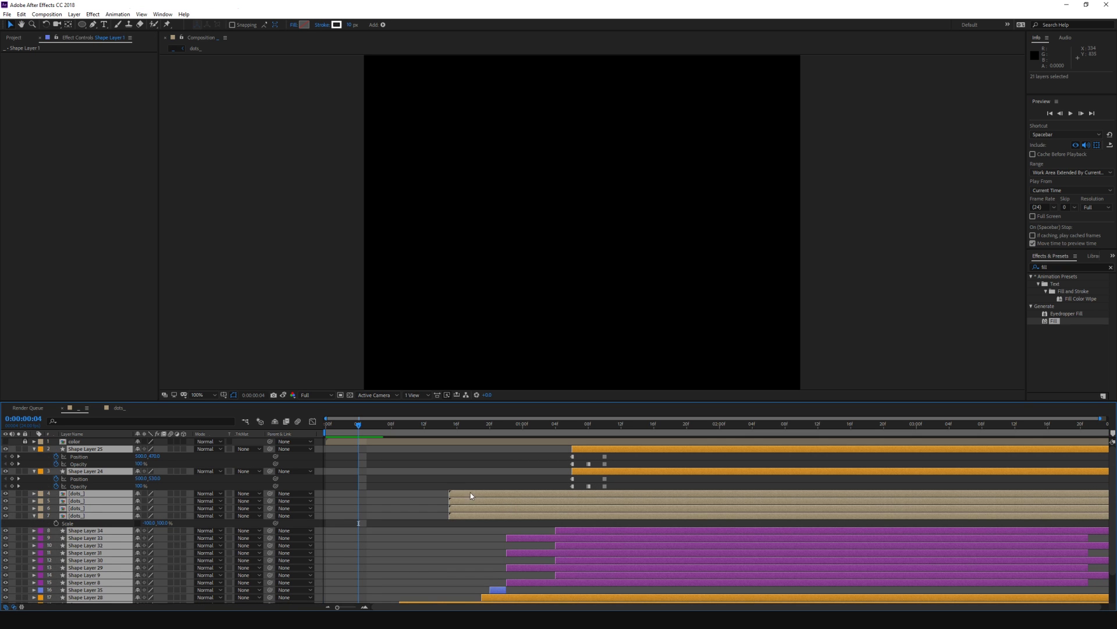
scroll(442, 530, down, 2)
drag(417, 566, 455, 576)
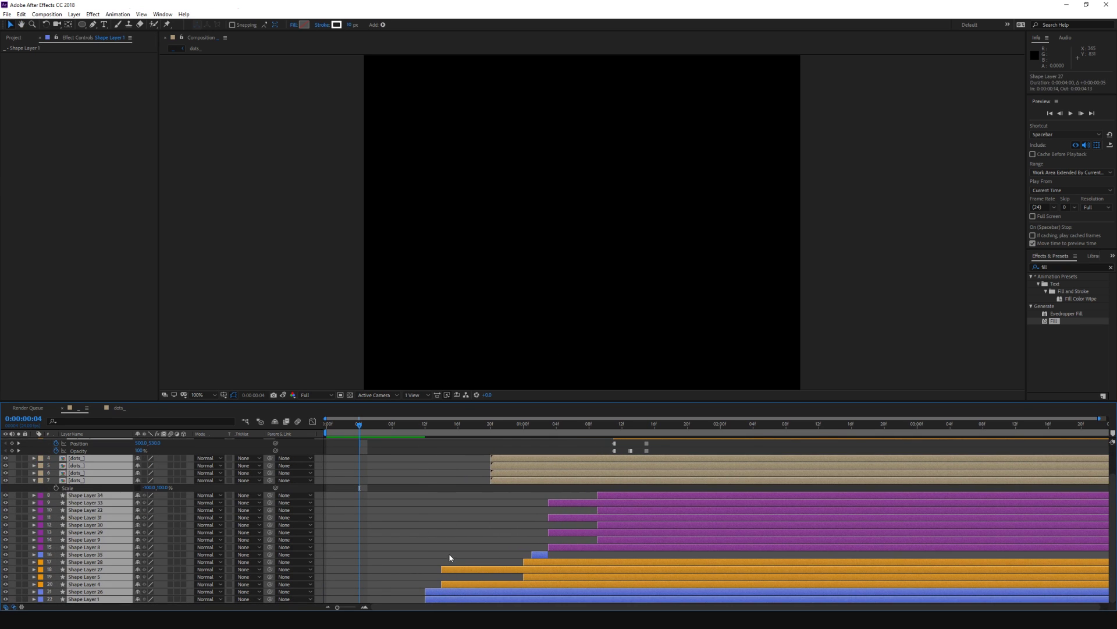
click(431, 487)
drag(474, 423, 687, 435)
Step: Add a composition-sized ellipse shape layer and size it to about 241 by 483
click(84, 25)
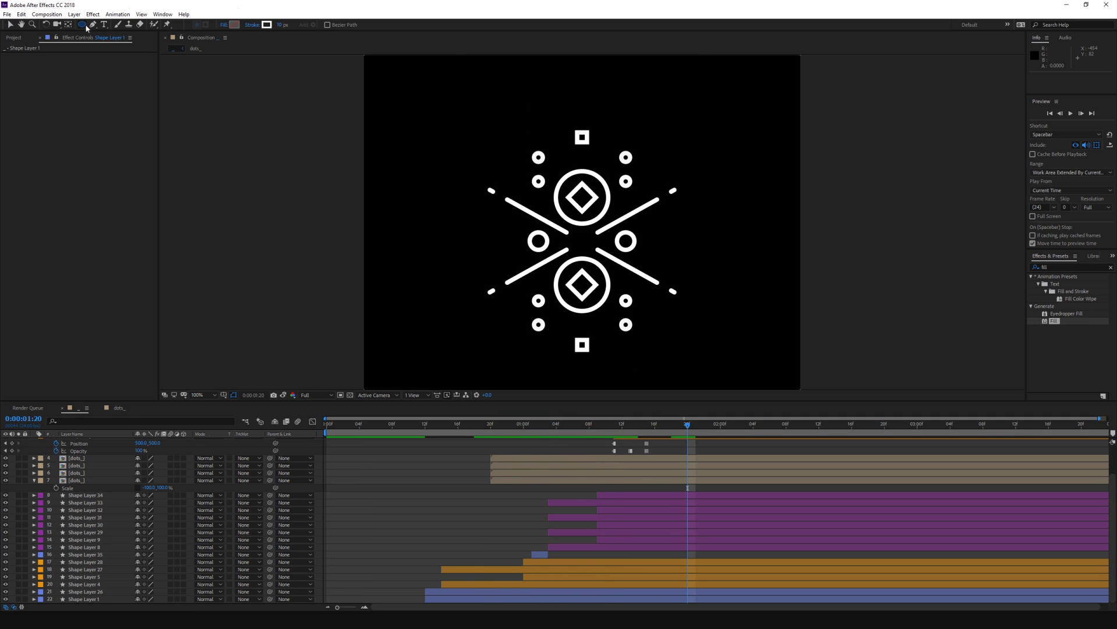
double_click(83, 25)
click(49, 441)
click(56, 449)
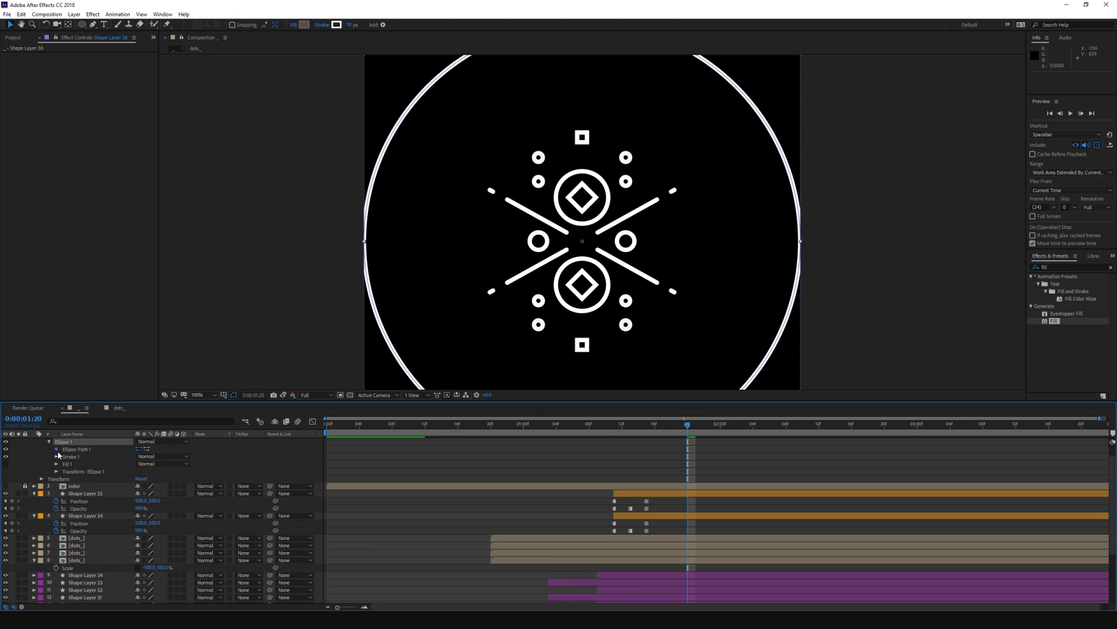
text(500)
key(Return)
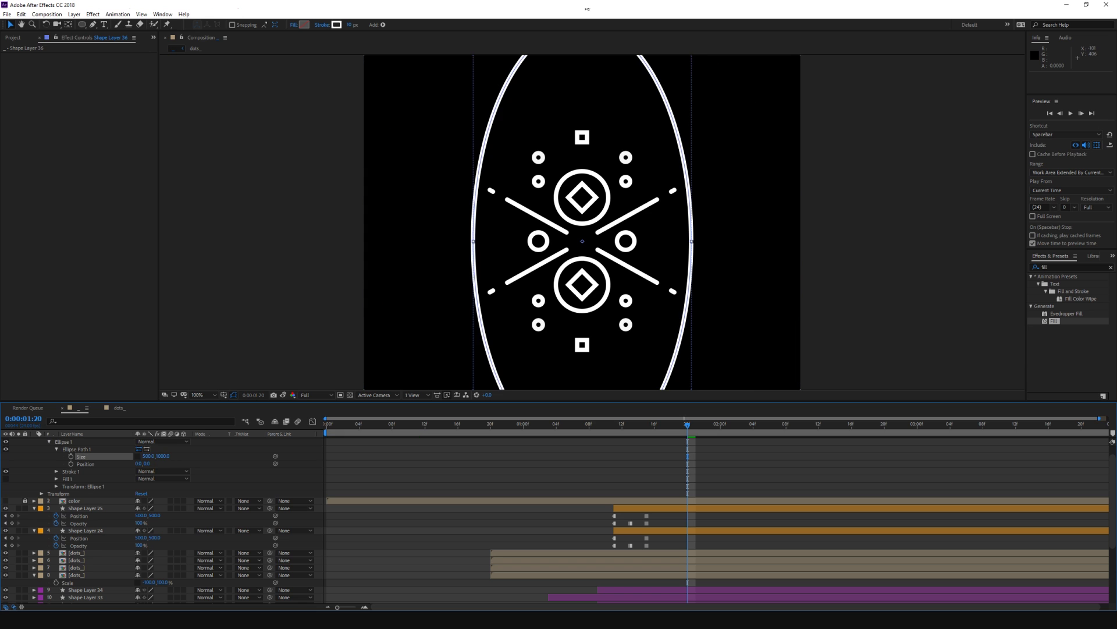
mouse_move(163, 458)
mouse_down()
mouse_move(3, 517)
mouse_move(176, 469)
mouse_move(157, 464)
mouse_up()
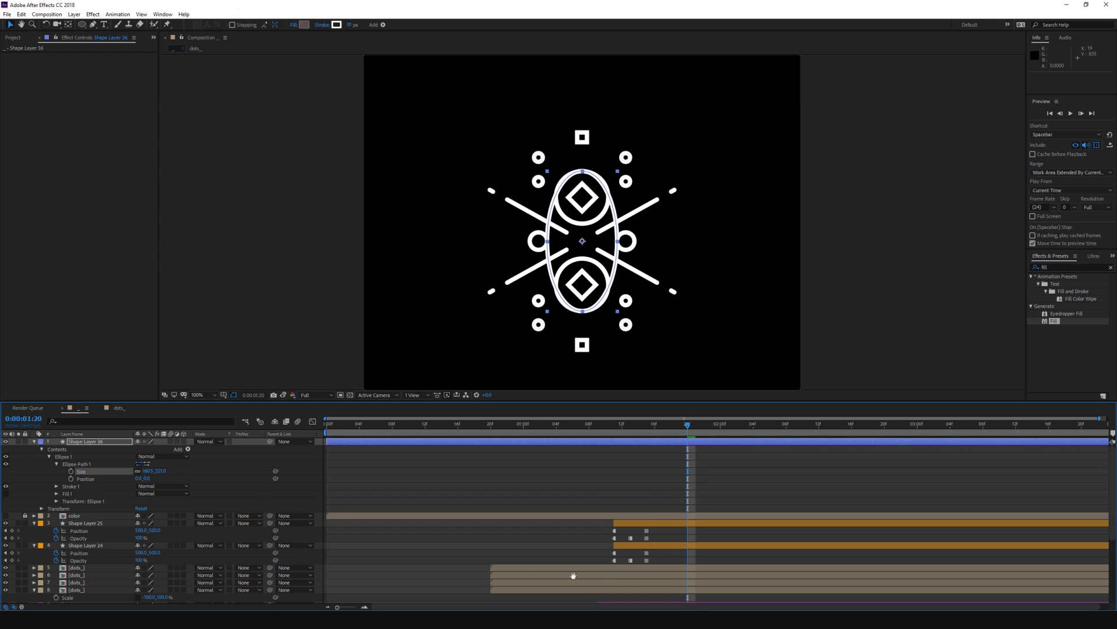
Step: Move the ellipse layer to the bottom of the layer stack
key(ctrl+x)
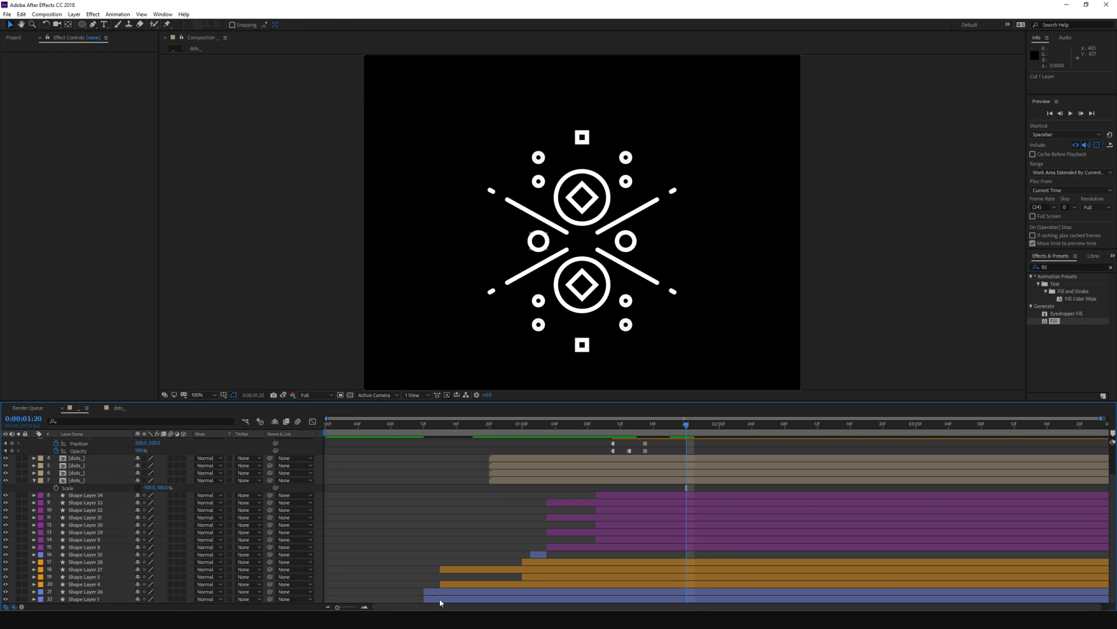
click(87, 599)
key(ctrl+v)
drag(96, 605, 94, 603)
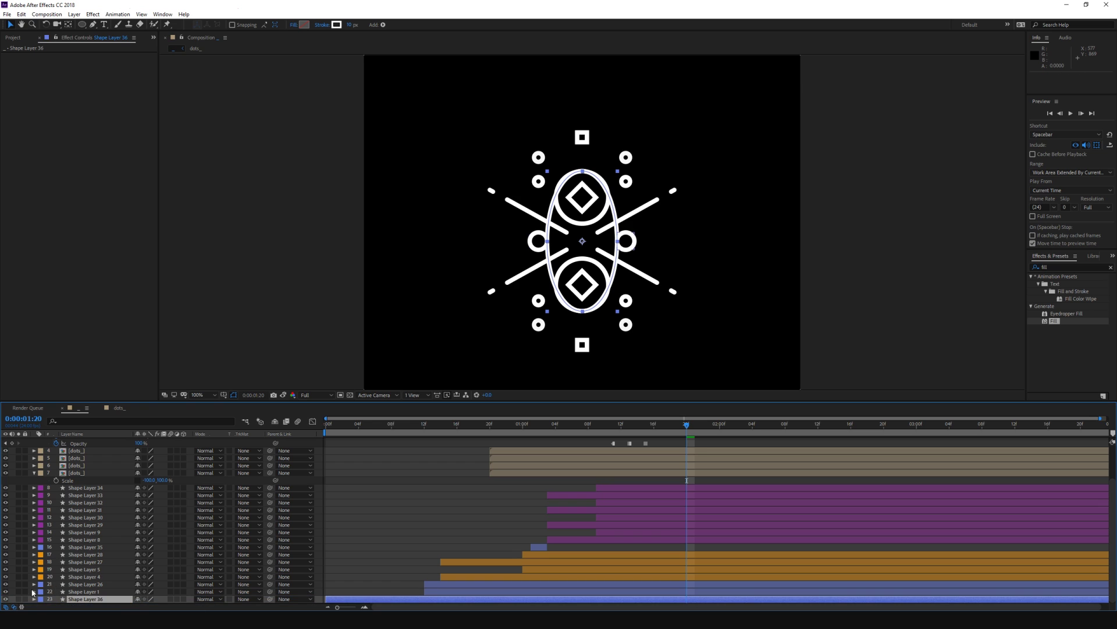
Step: Give Shape Layer 36 the Cyan label colour
click(37, 599)
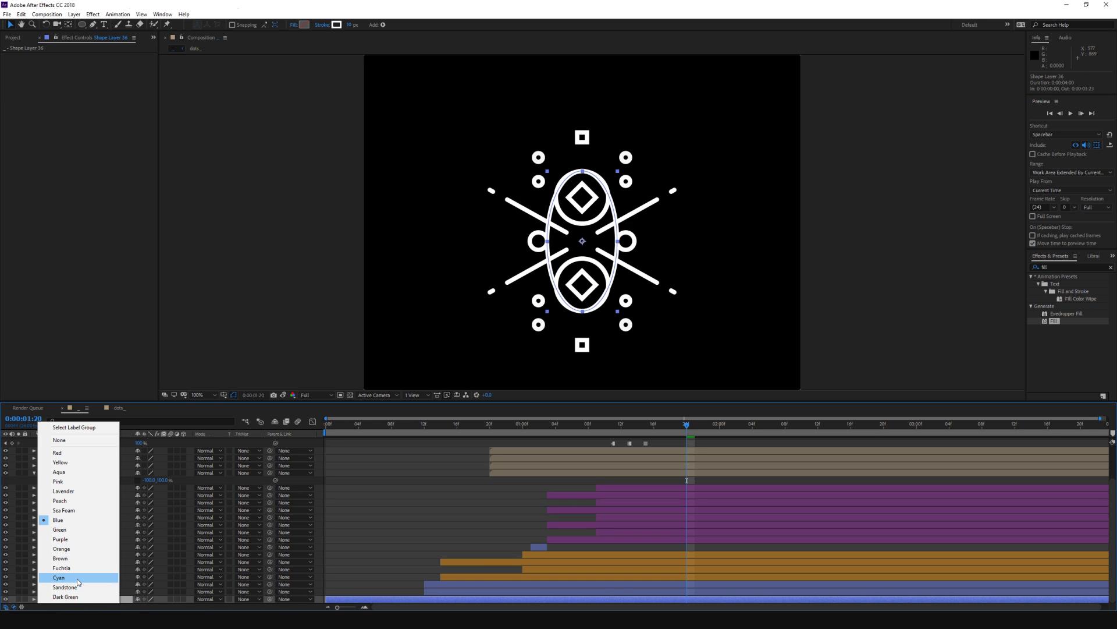
click(102, 576)
drag(343, 433, 398, 437)
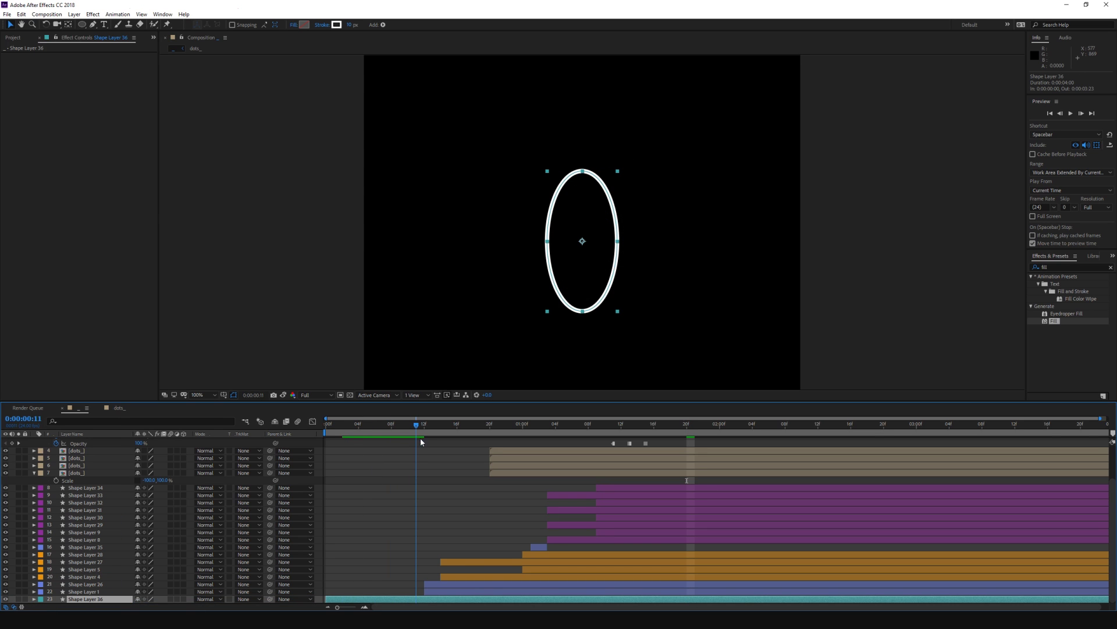
Step: Trim Shape Layer 36's in and out points so it flashes briefly, then preview
key(alt+bracketleft)
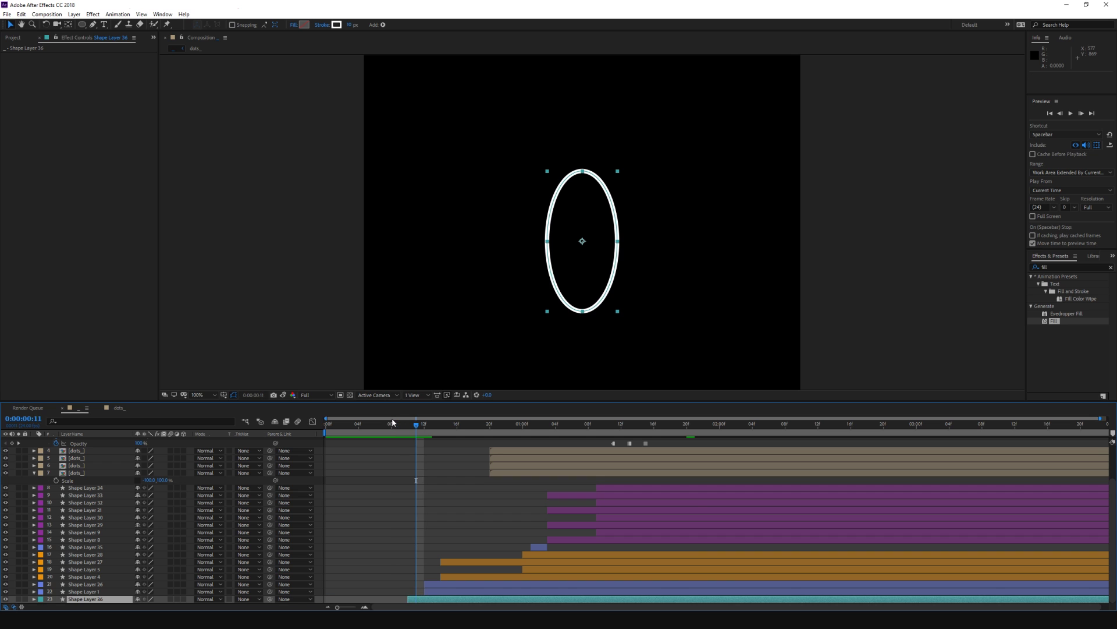
key(alt+bracketright)
click(440, 460)
click(410, 433)
key(space)
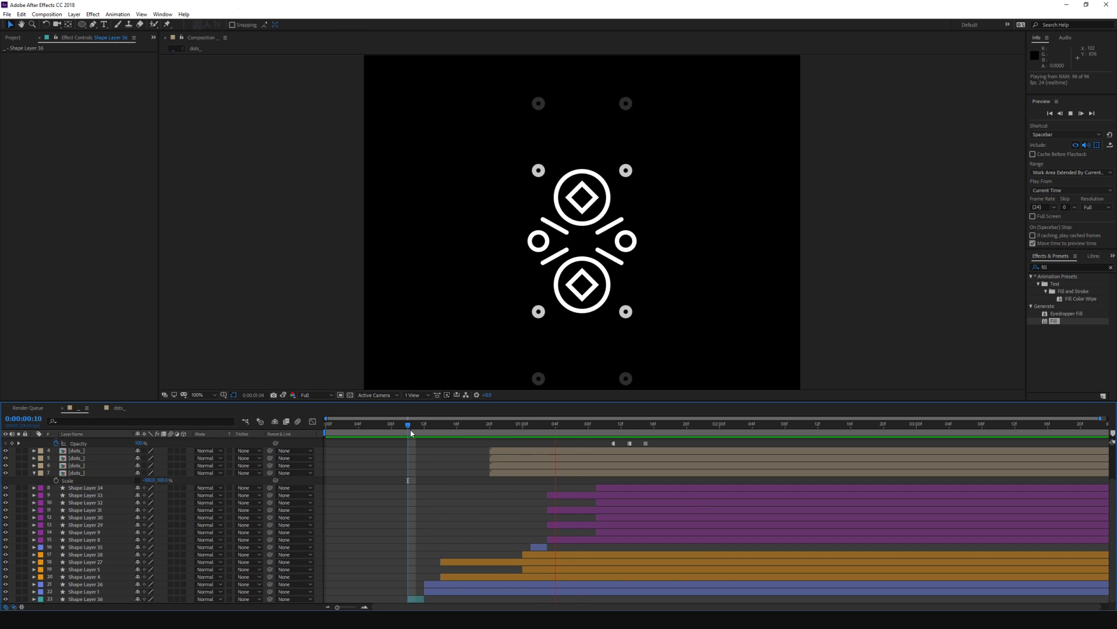
key(space)
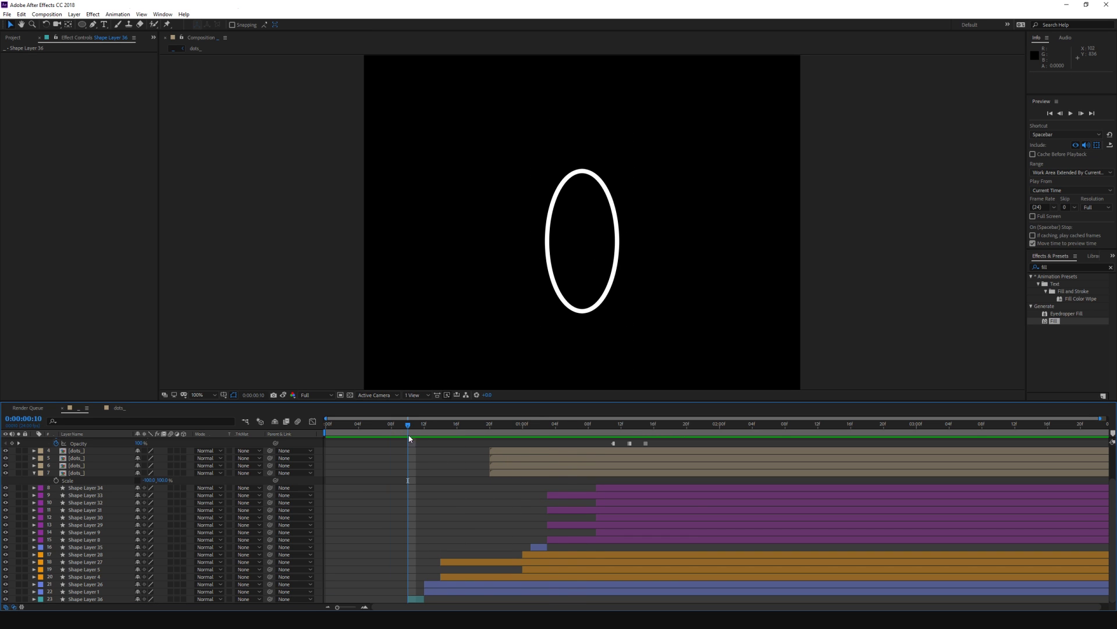
Step: Duplicate the ellipse as Shape Layer 37 and make Shape Layer 36 start at frame 8
click(415, 599)
key(ctrl+d)
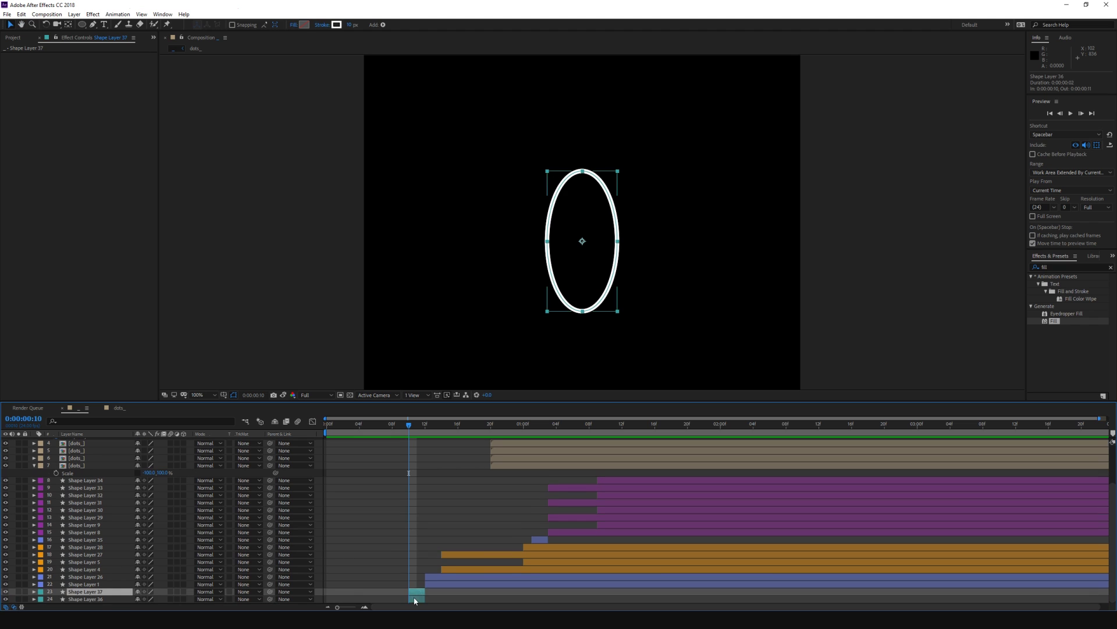
click(65, 600)
key(Page_Up)
key(Page_Up)
key(bracketleft)
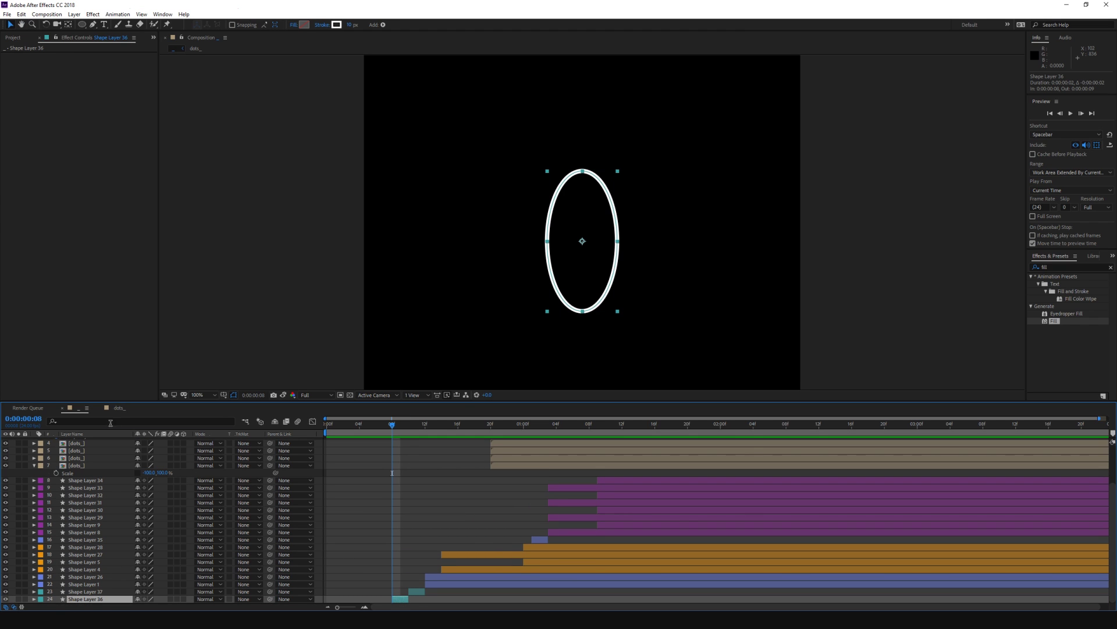
Step: Shrink Shape Layer 36's Ellipse Size to 34×68 and scrub frames 8–10 to check
click(111, 422)
text(path)
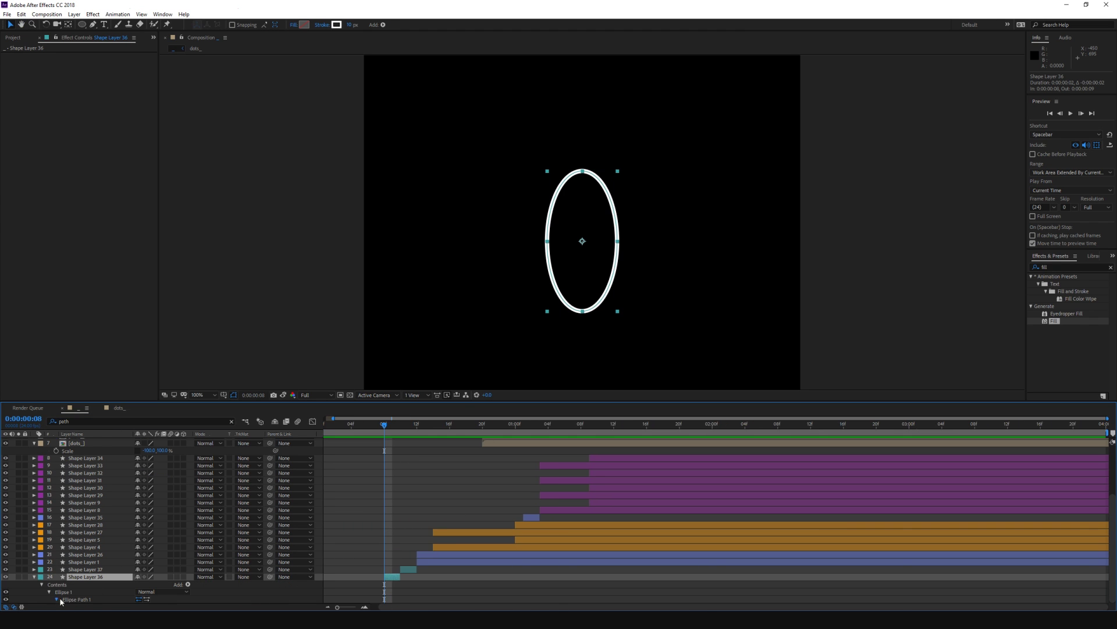
click(57, 600)
drag(161, 593, 87, 594)
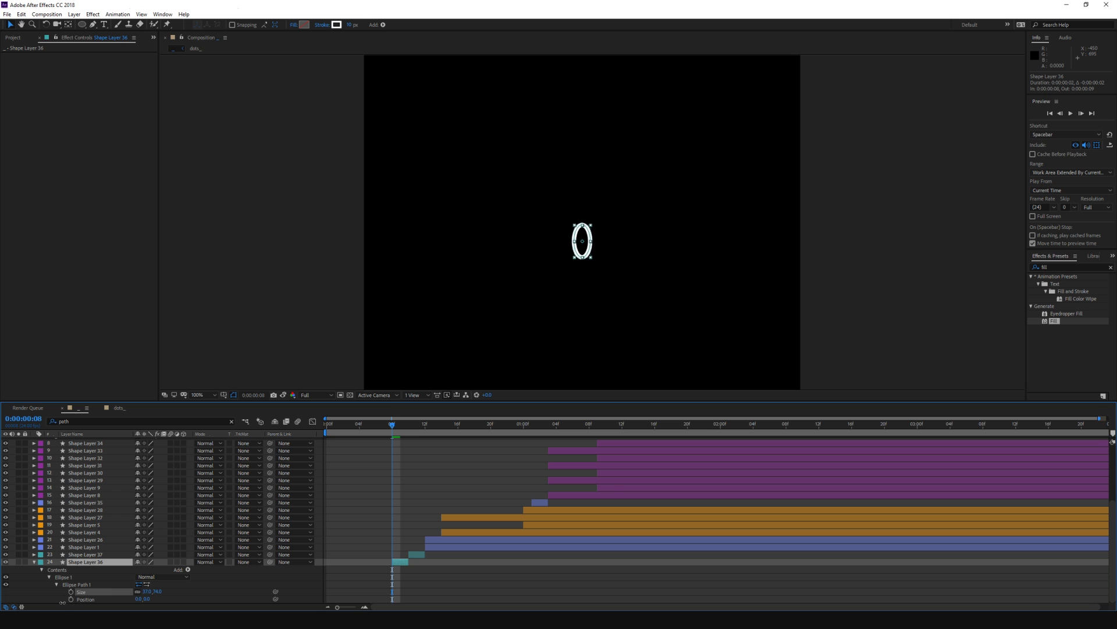
click(431, 509)
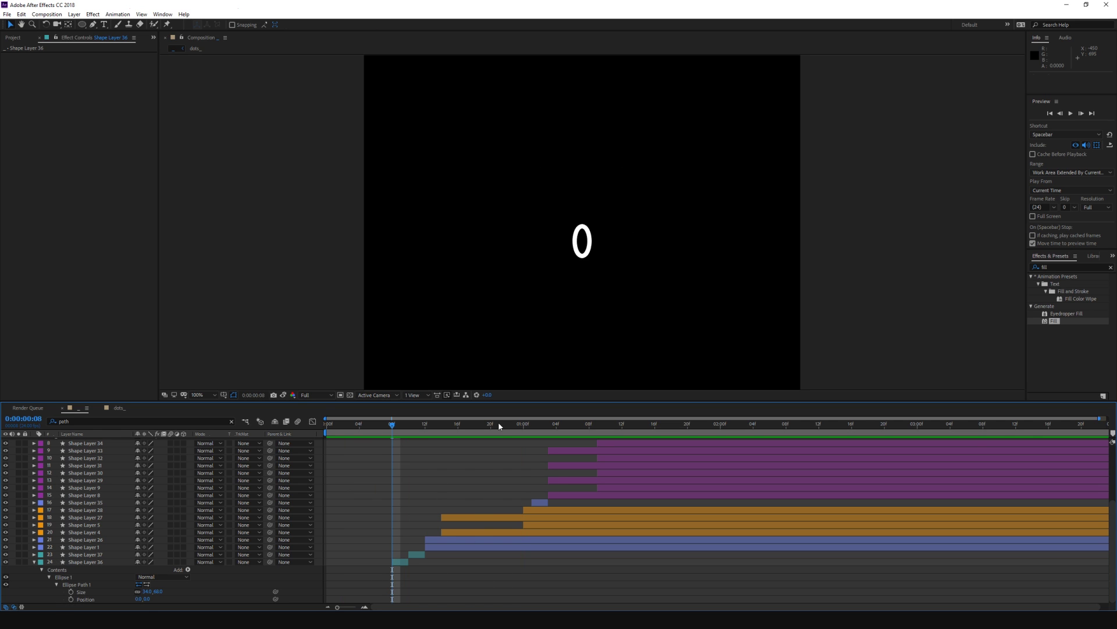
key(space)
drag(421, 418, 411, 441)
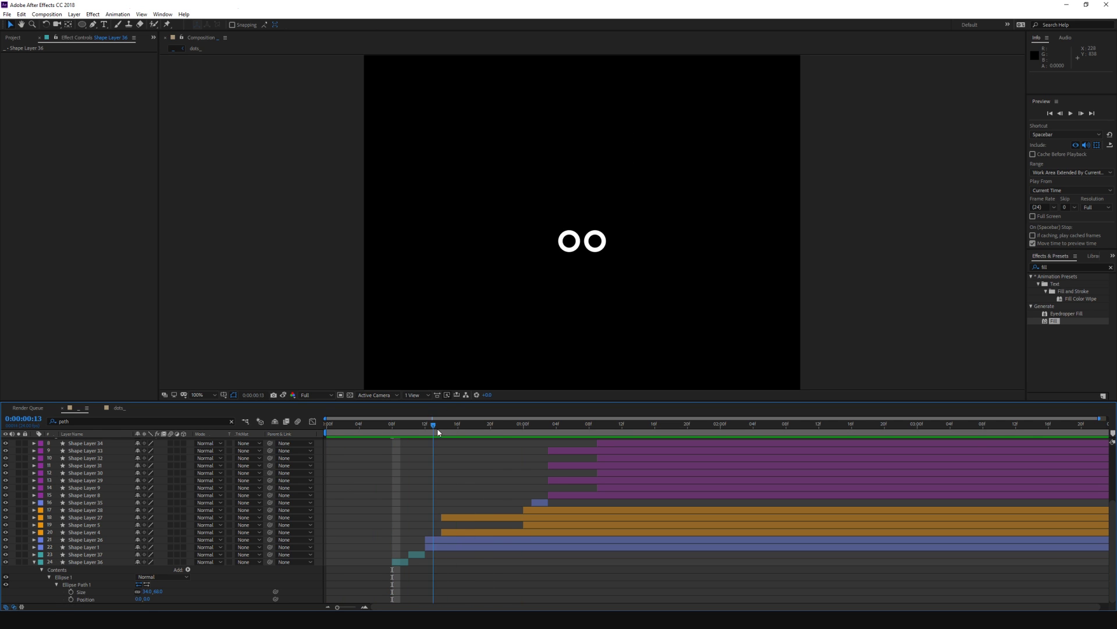
Step: Duplicate Shape Layer 37 as Shape Layer 38 and make it start at frame 12
click(417, 554)
key(ctrl+d)
key(Page_Down)
key(Page_Down)
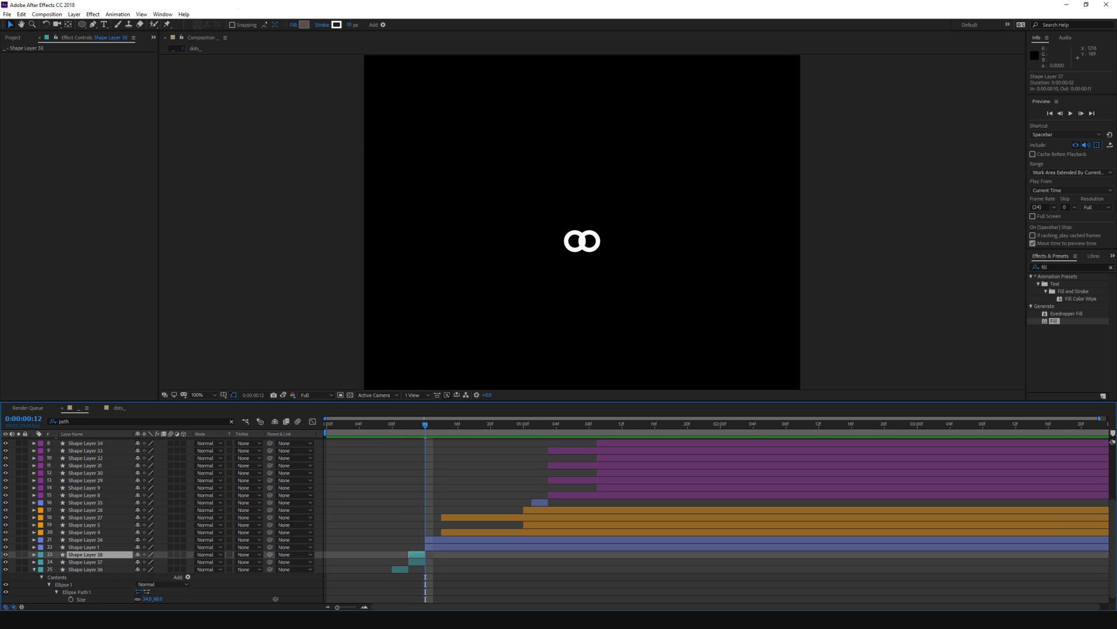
key(bracketleft)
key(comma)
Step: Duplicate again as Shape Layer 39, shifting one ellipse copy left and the other right
key(ctrl+d)
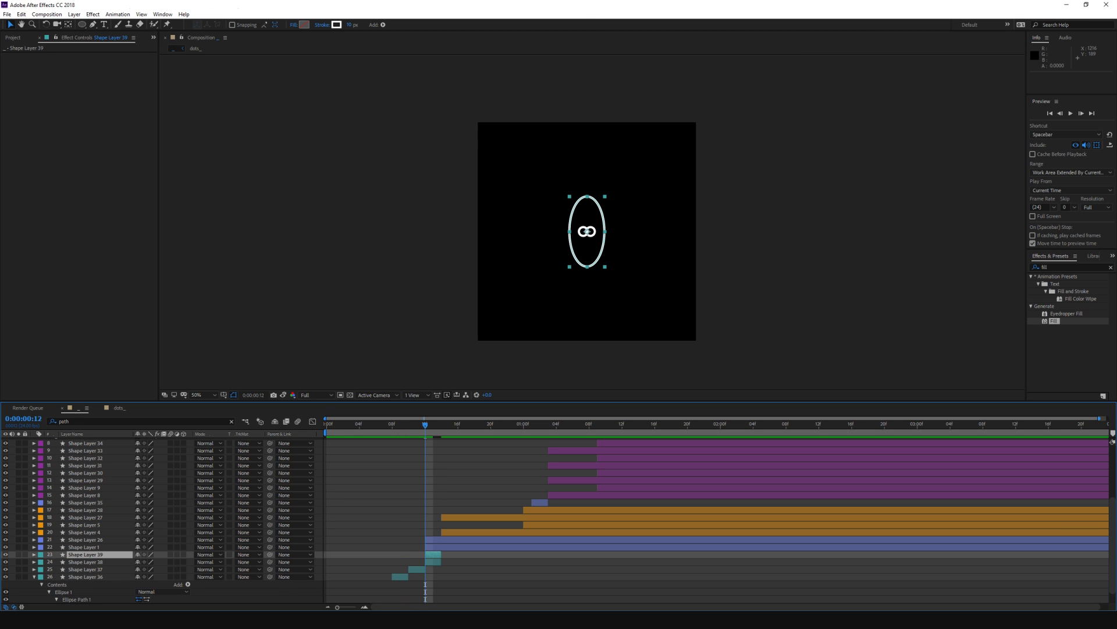
key(shift+Left)
key(shift+Left)
key(shift+Left)
key(shift+Left)
key(shift+Left)
key(shift+Left)
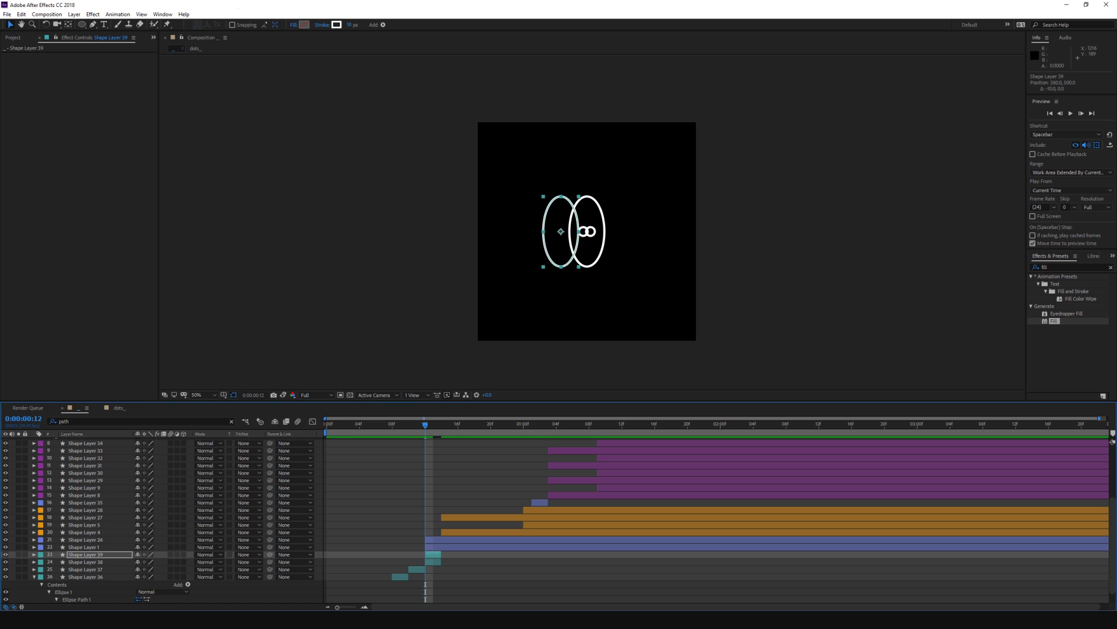
key(shift+Left)
key(shift+Left)
key(shift+Left)
key(ctrl+Down)
key(shift+Right)
key(shift+Right)
key(shift+Right)
key(shift+Right)
key(shift+Right)
key(shift+Right)
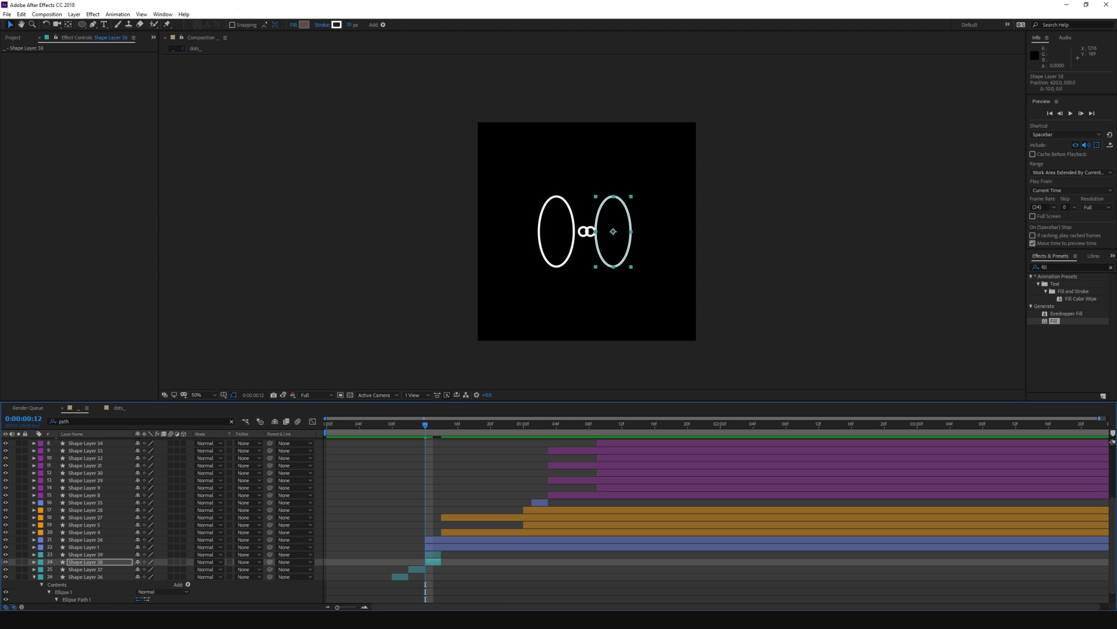
key(shift+Right)
key(shift+Right)
key(shift+Right)
key(shift+Right)
key(shift+Right)
key(shift+Right)
key(ctrl+Up)
key(shift+Left)
key(shift+Left)
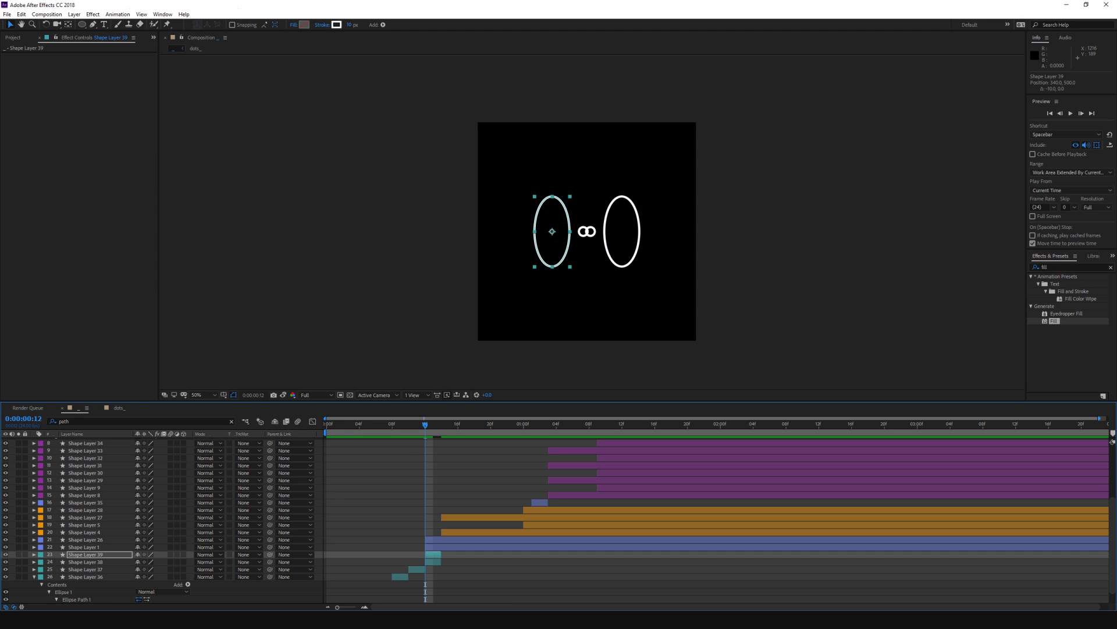
Step: Go back to frame 9 and preview the flashing ellipses
key(Page_Up)
key(Page_Up)
key(Page_Up)
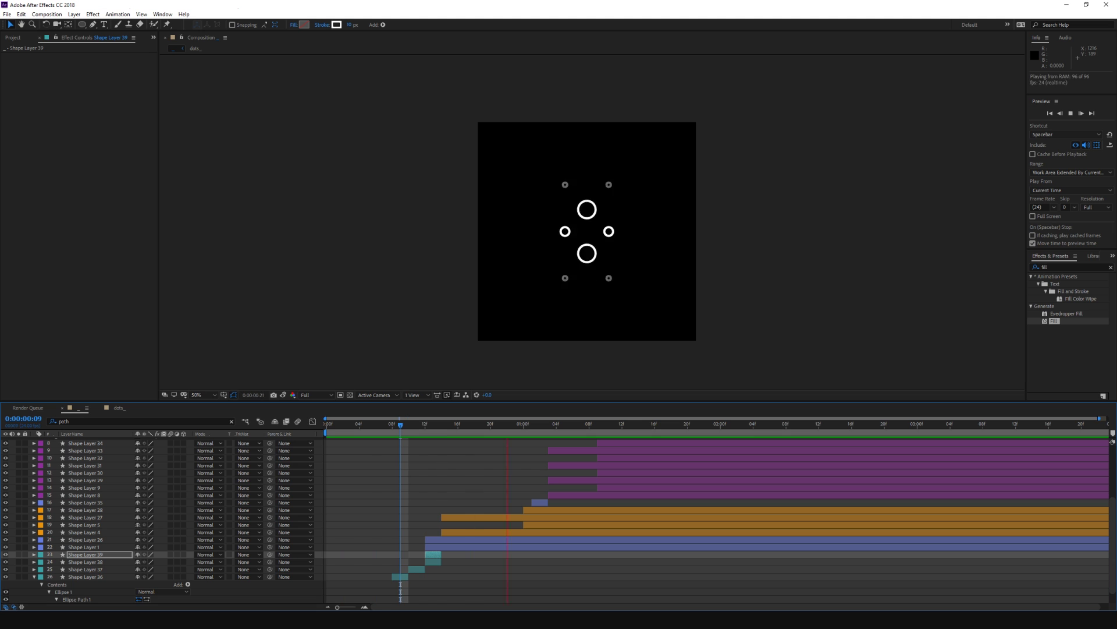
key(period)
scroll(582, 221, up, 3)
scroll(582, 222, down, 3)
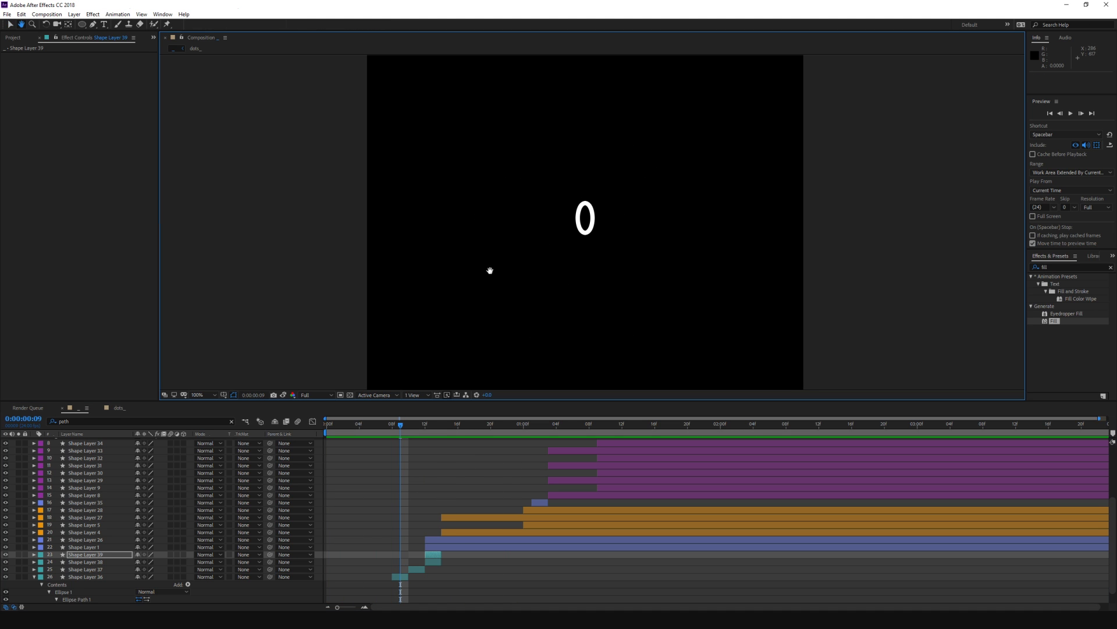
key(space)
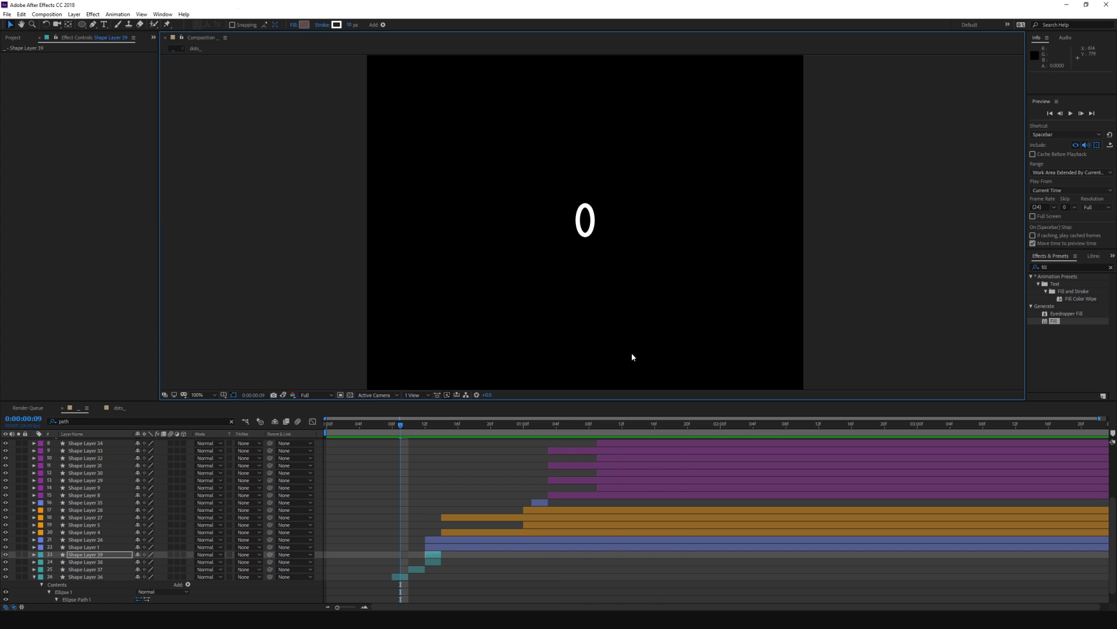
Step: At 1:19, draw a new short vertical line with the Pen tool
click(594, 431)
drag(595, 435, 680, 434)
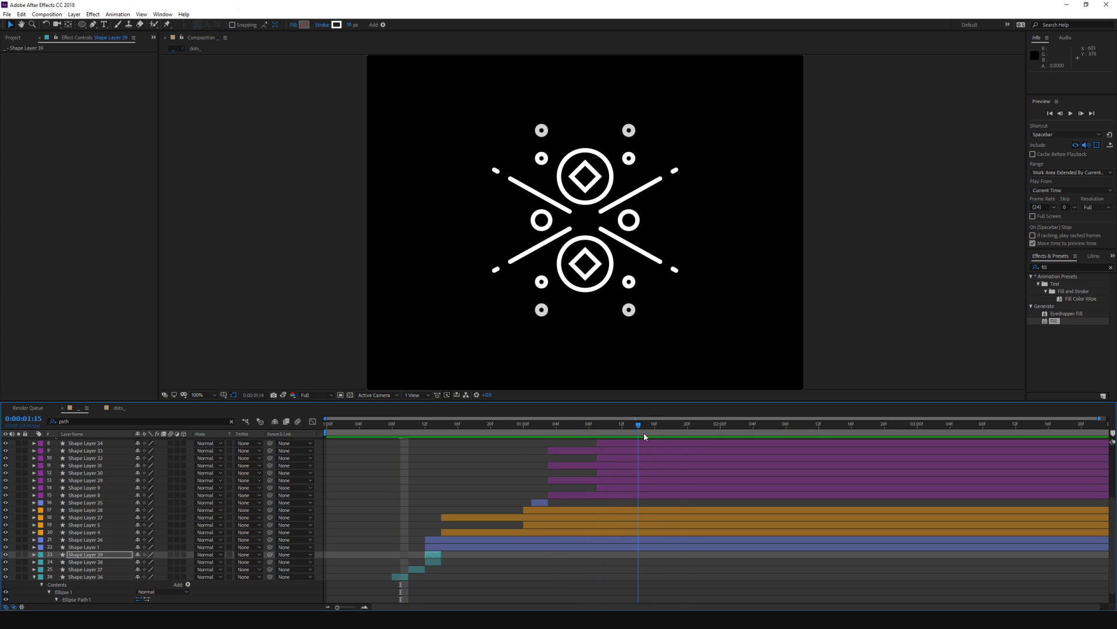
click(507, 479)
click(93, 25)
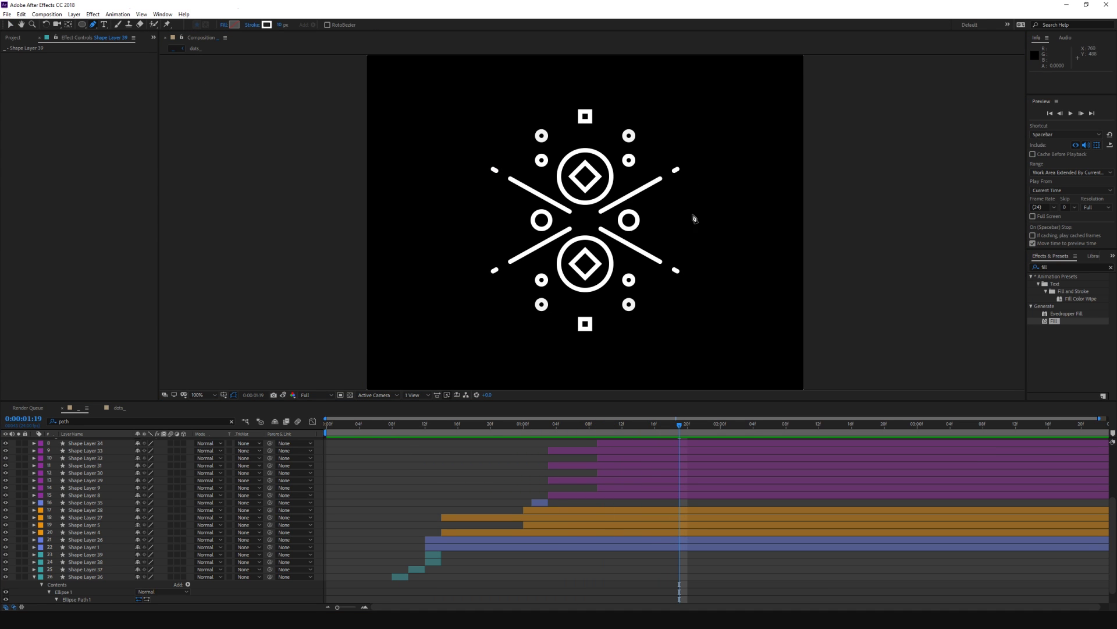
click(629, 196)
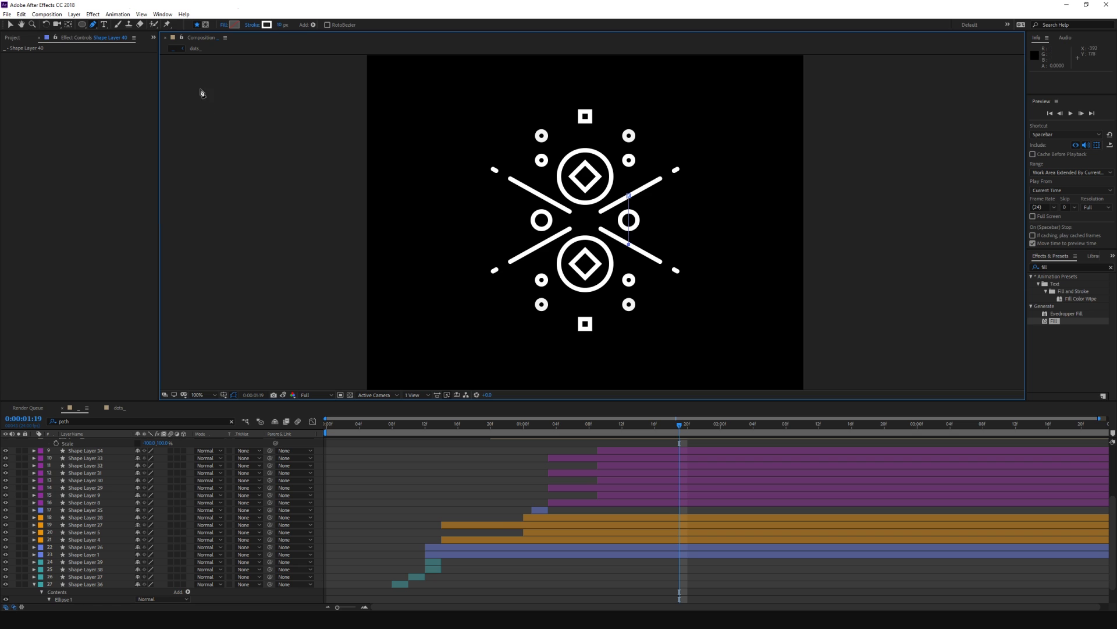
key(v)
scroll(129, 482, up, 5)
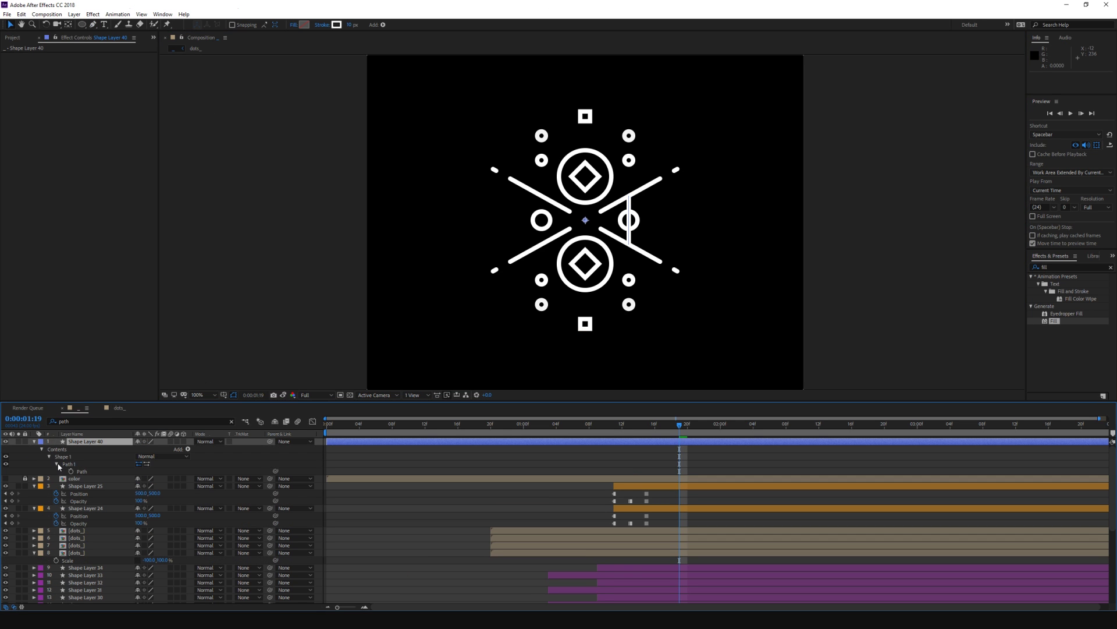
Step: Give the new line's stroke rounded caps
click(50, 457)
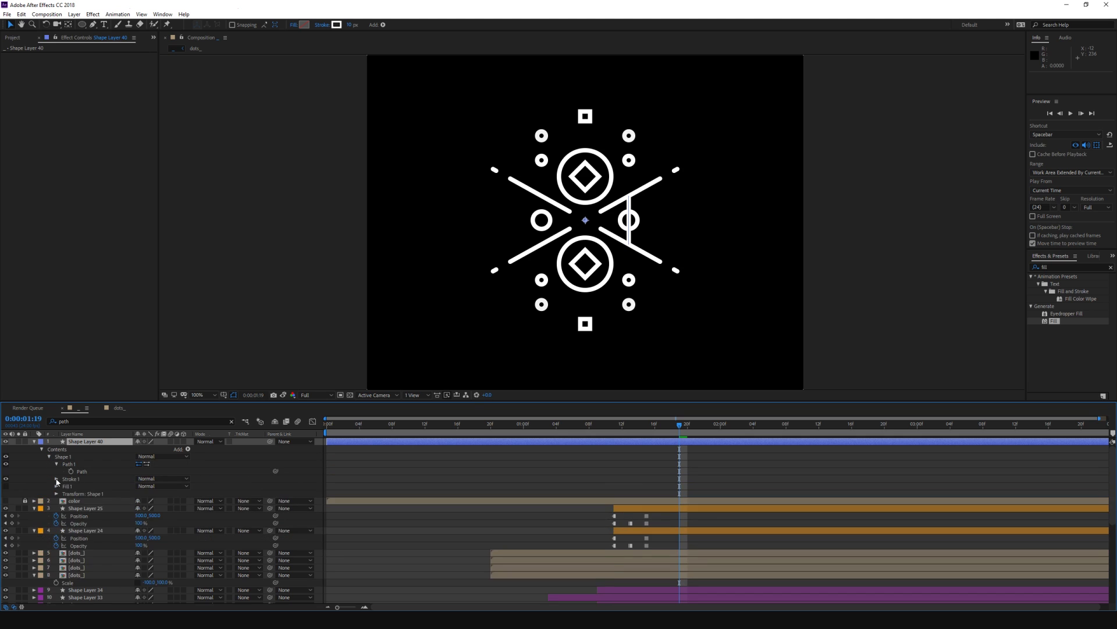
click(57, 478)
click(163, 516)
click(157, 534)
click(69, 464)
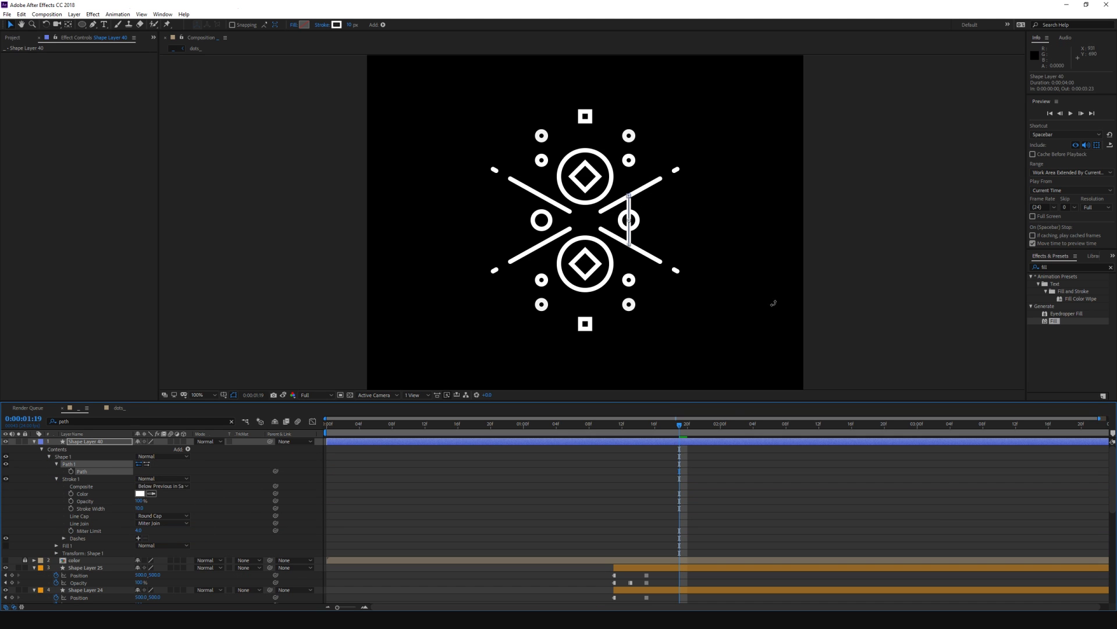
click(653, 213)
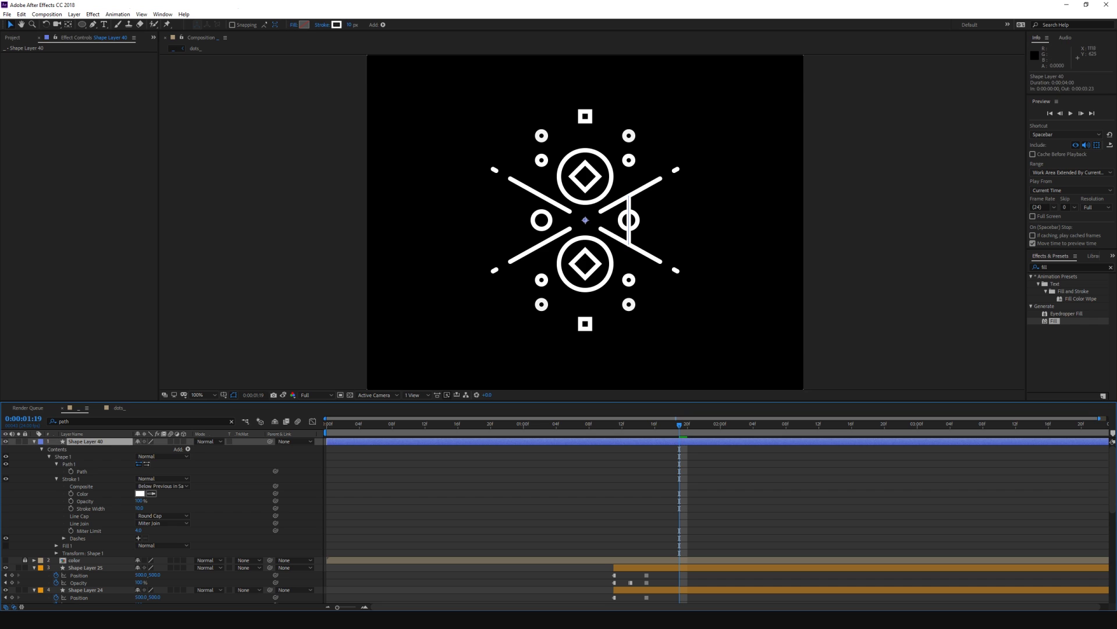
Step: Reposition the line and move its anchor point onto the vertical line
key(a)
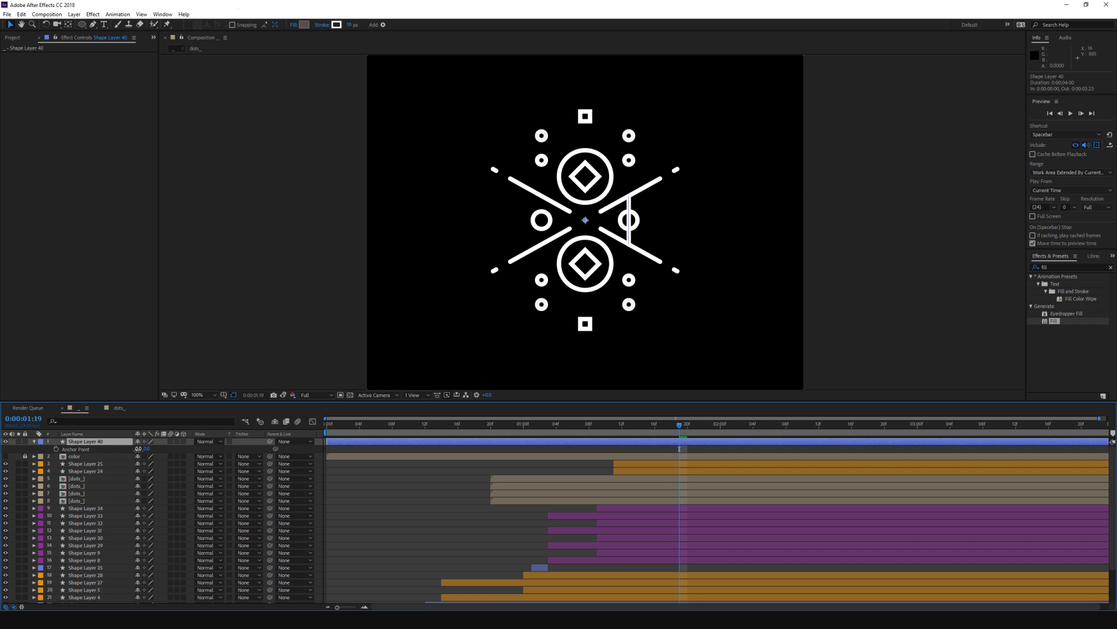
drag(139, 449, 107, 451)
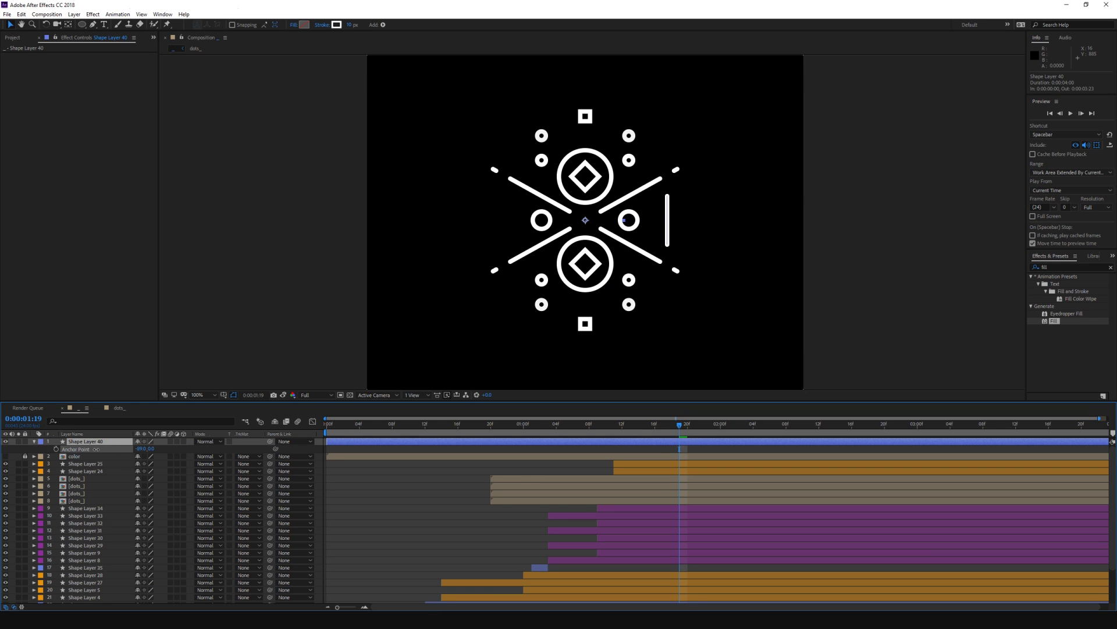
key(y)
drag(586, 222, 650, 222)
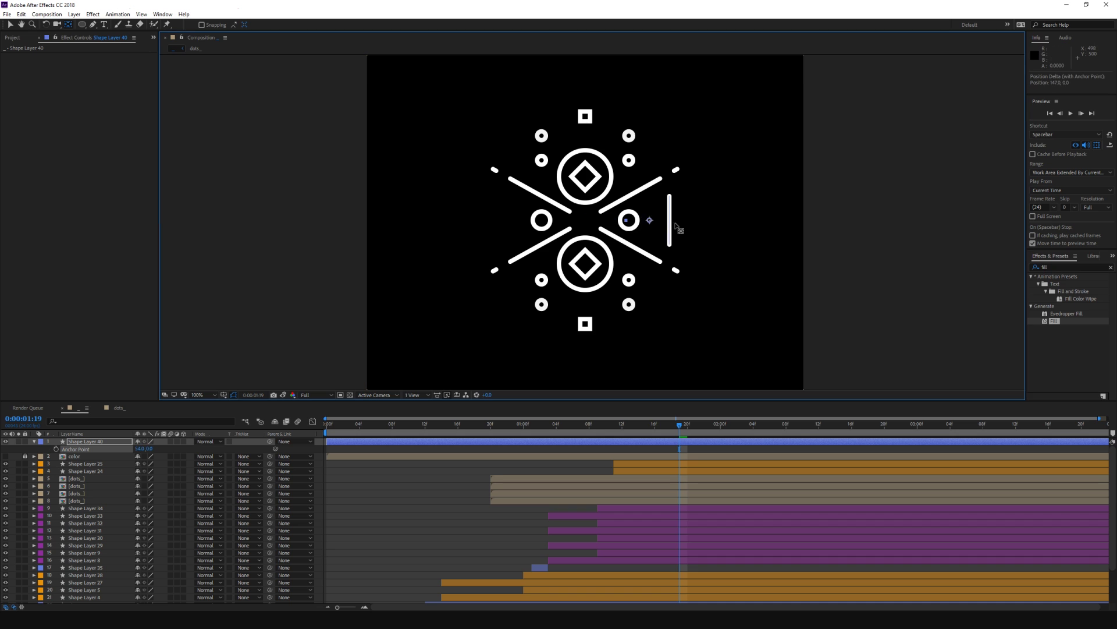
click(13, 26)
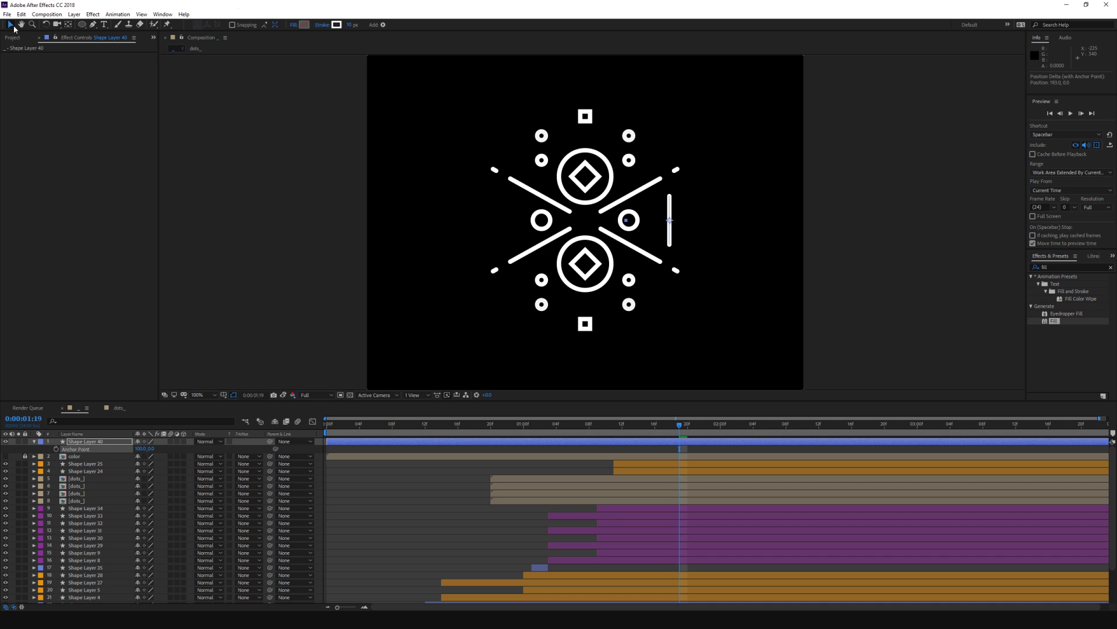
Step: Select the vertical line layer (Shape Layer 40) and duplicate it as Shape Layer 41
click(90, 421)
text(path)
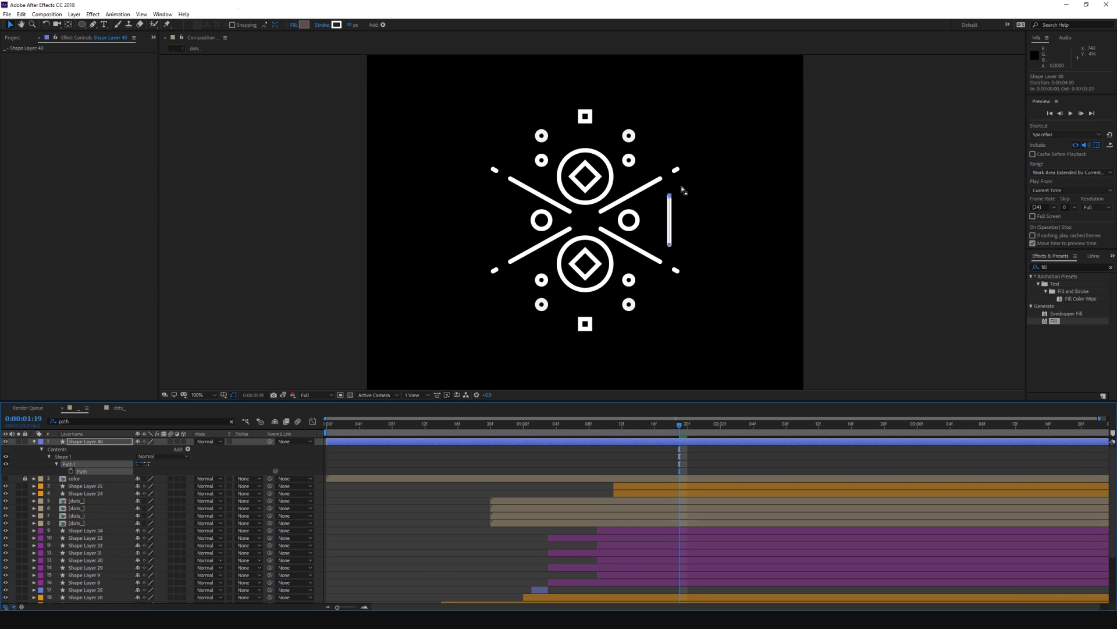
click(669, 196)
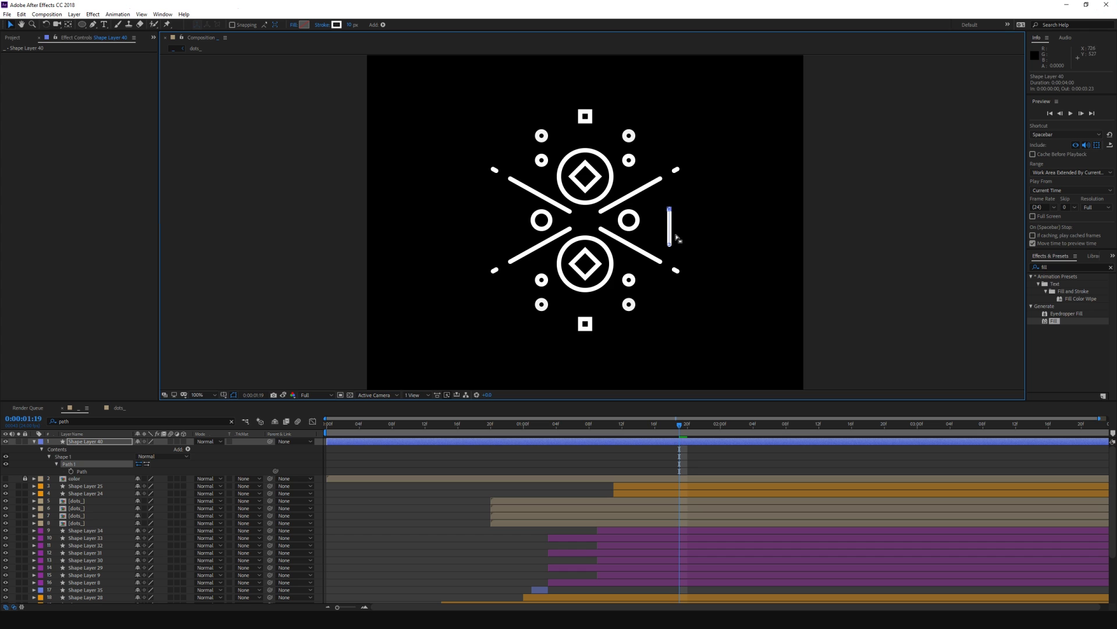
click(489, 441)
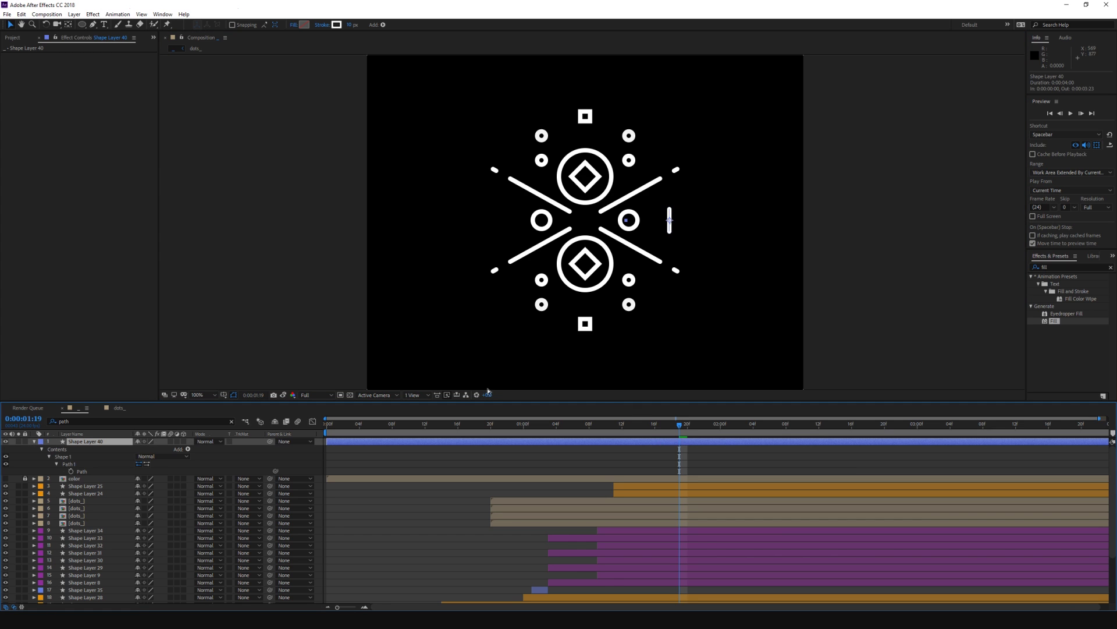
key(ctrl+d)
Step: Rotate the copy 90° into a plus and trim both lines to a brief span
text(r)
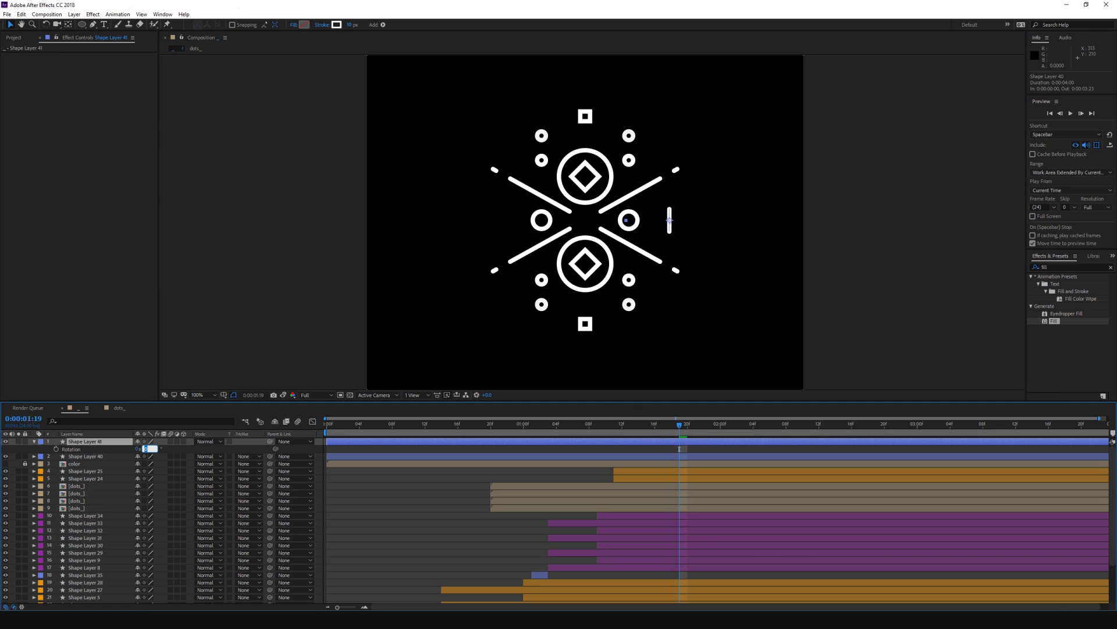
text(90)
key(Return)
ctrl+click(632, 458)
key(alt+bracketleft)
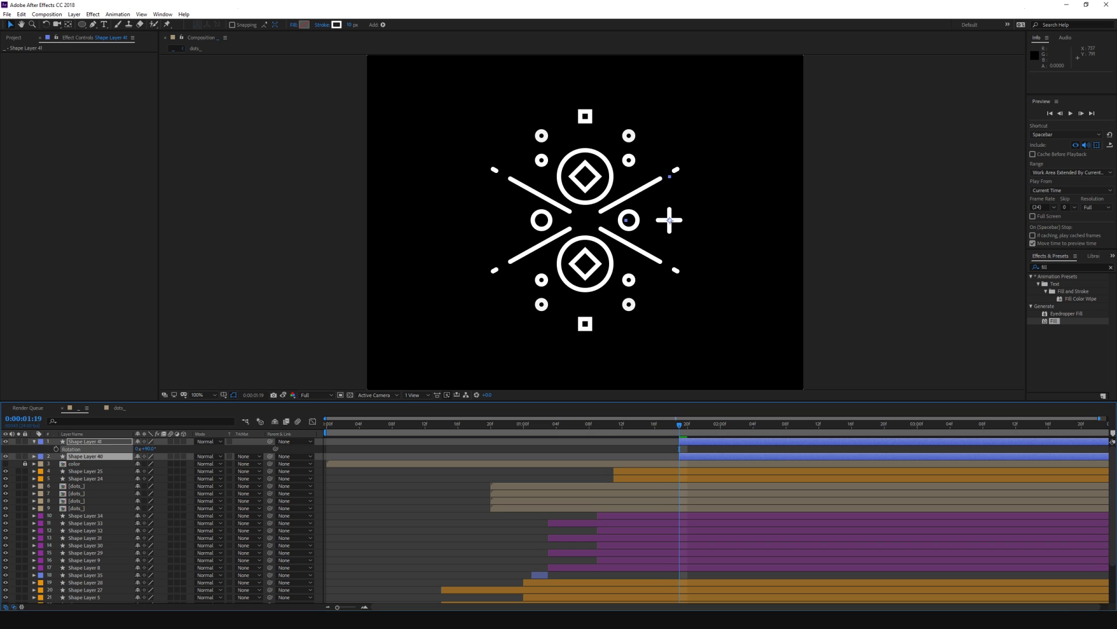
key(alt+bracketright)
Step: Slide the plus layers to start at 0:00:00:23, previewing the timing
key(Page_Up)
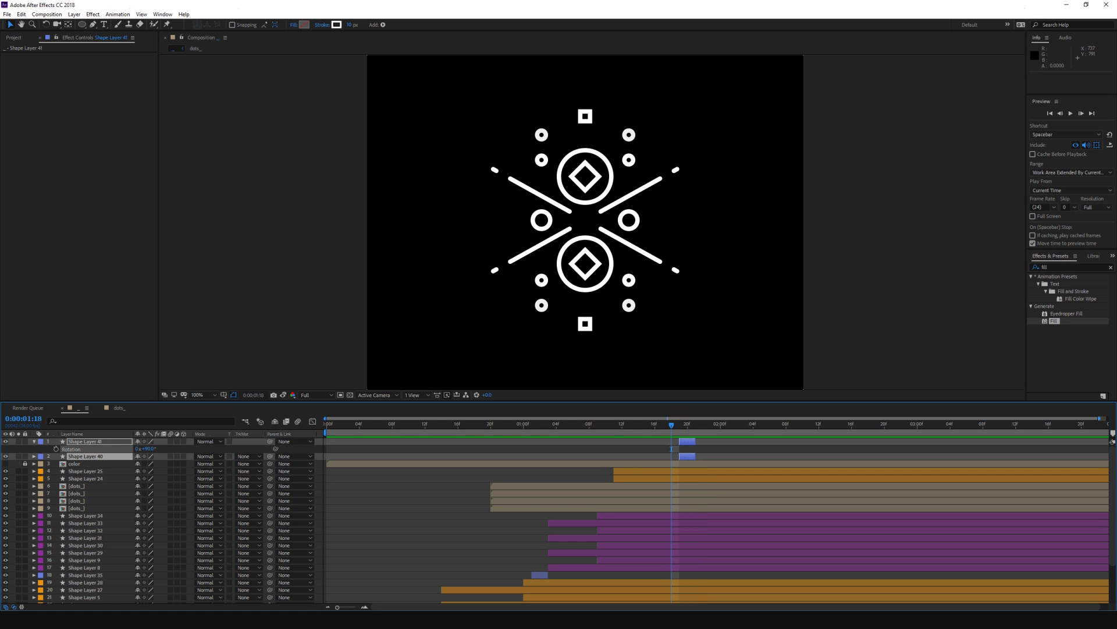
click(573, 428)
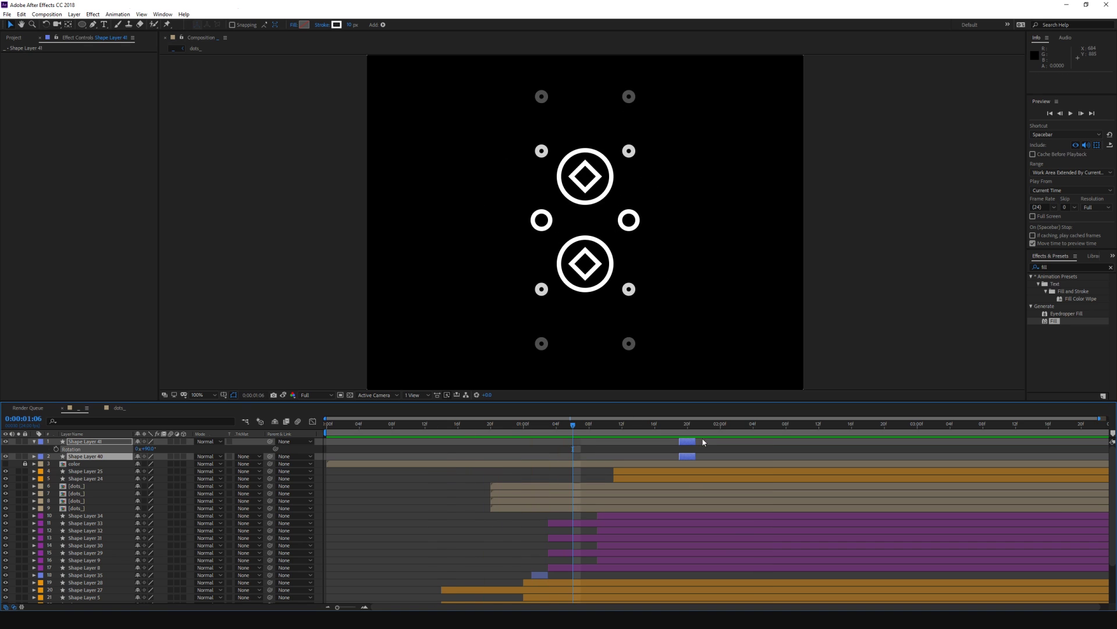
key(bracketleft)
key(space)
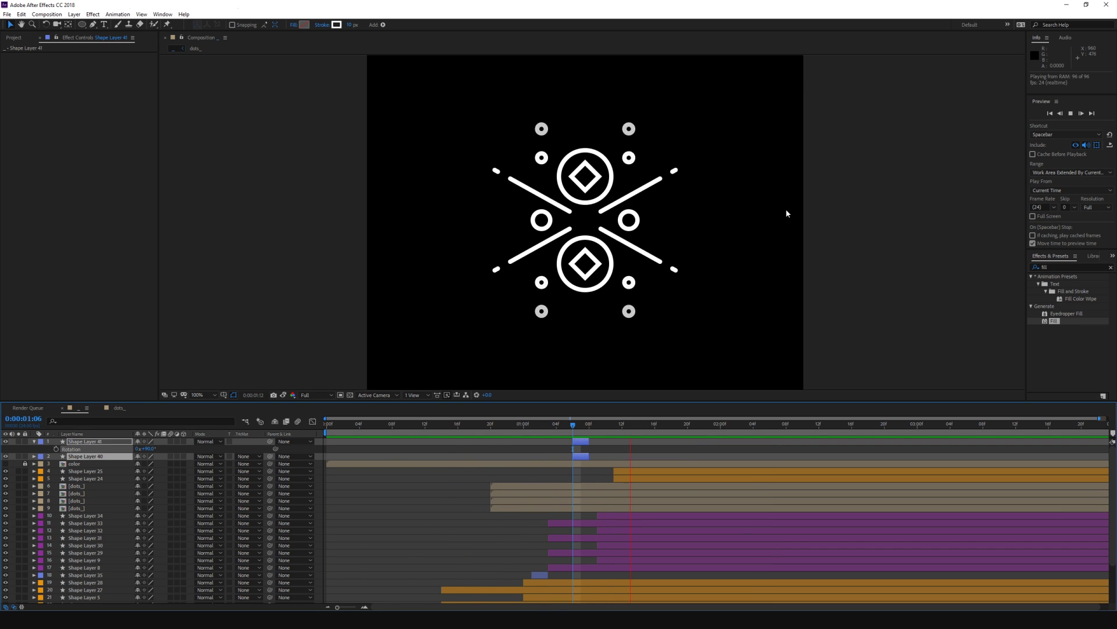
key(Page_Up)
key(Page_Up)
key(Page_Up)
key(bracketleft)
key(space)
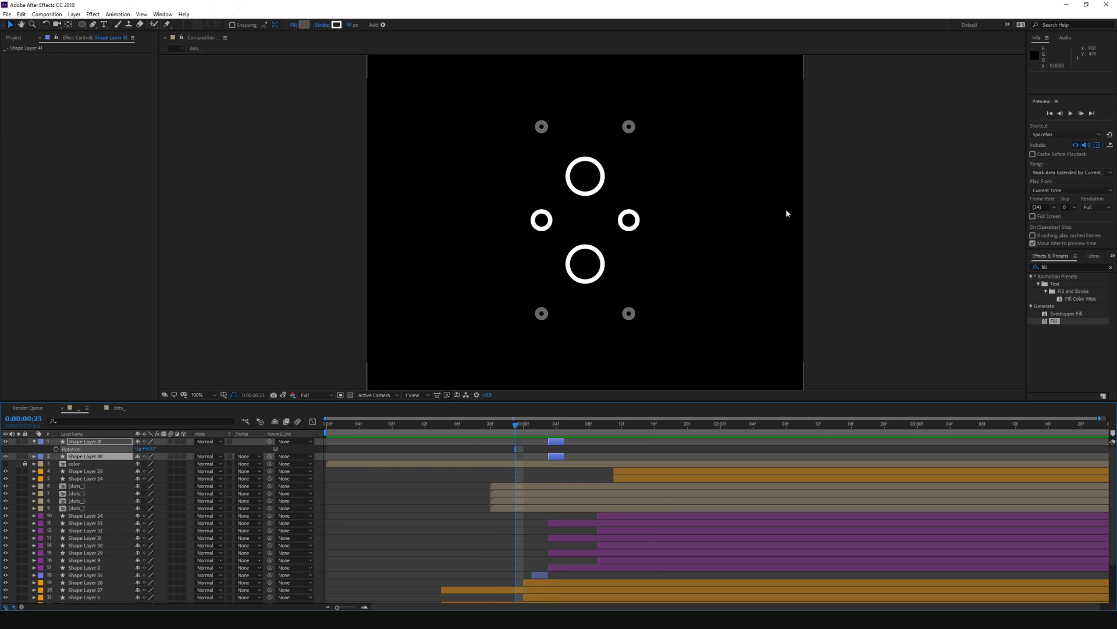
key(Page_Up)
key(Page_Up)
key(Page_Up)
key(bracketleft)
key(space)
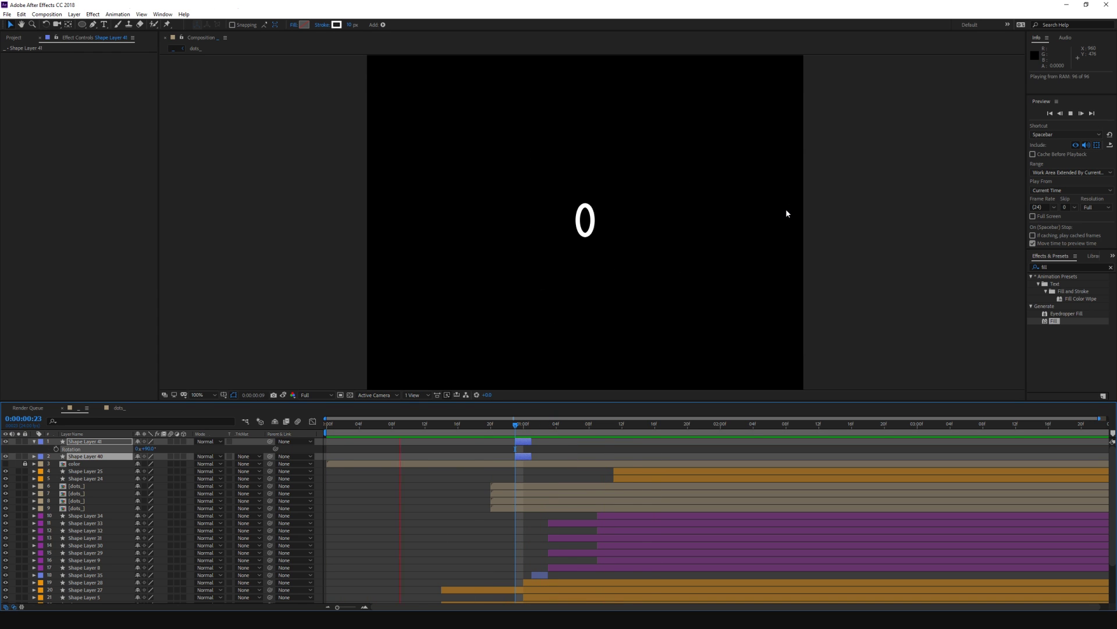
key(space)
Step: Pre-compose the two lines as layer x with an Aqua label, then duplicate it
key(ctrl+shift+c)
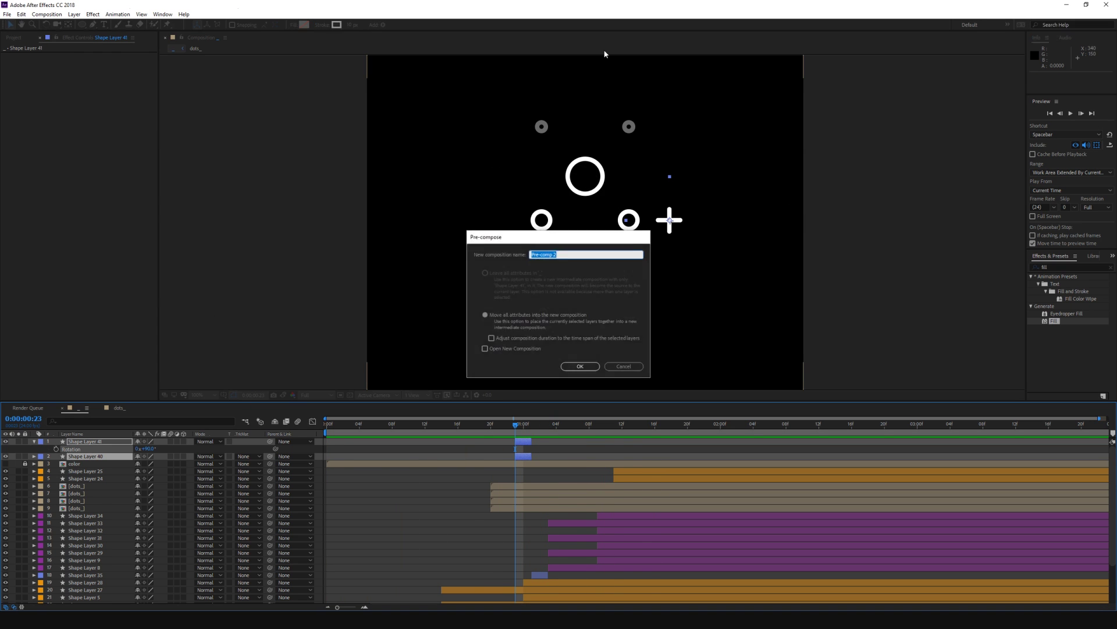
key(Return)
text(z)
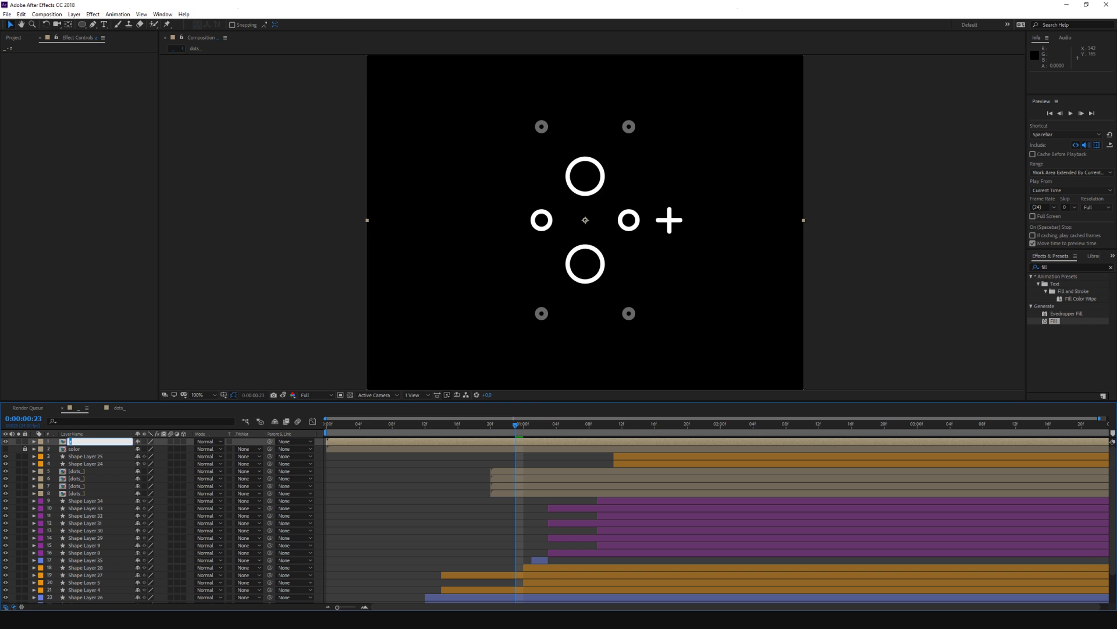
click(36, 444)
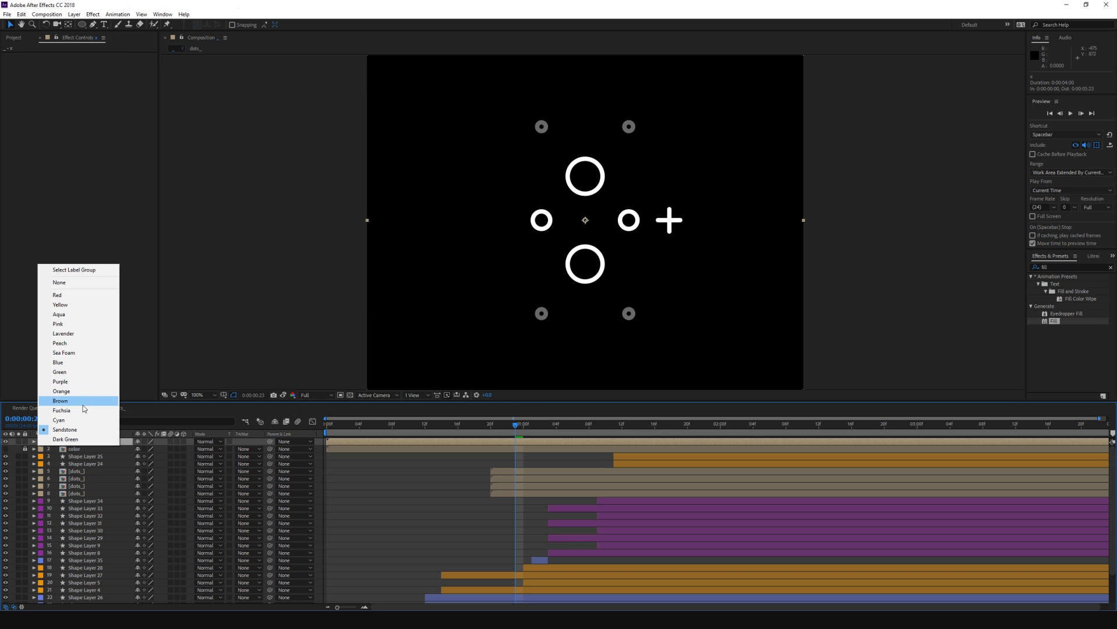
click(58, 316)
key(ctrl+d)
Step: Mirror the copy with Scale -100 and trim both plus layers to end near 0:00:01:00
key(s)
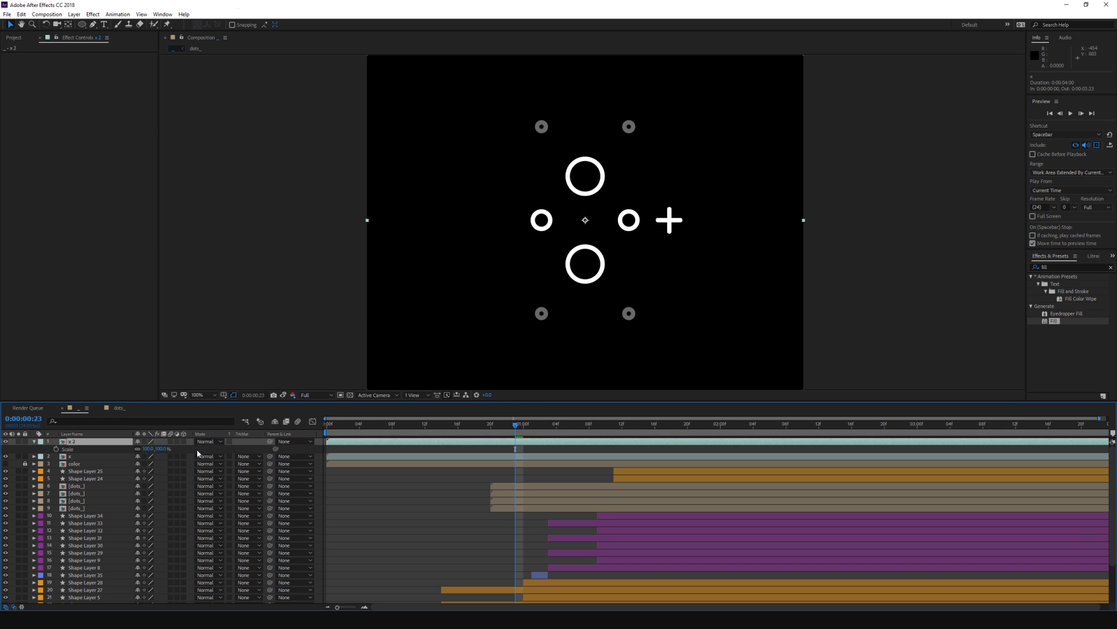
text(-100)
key(Return)
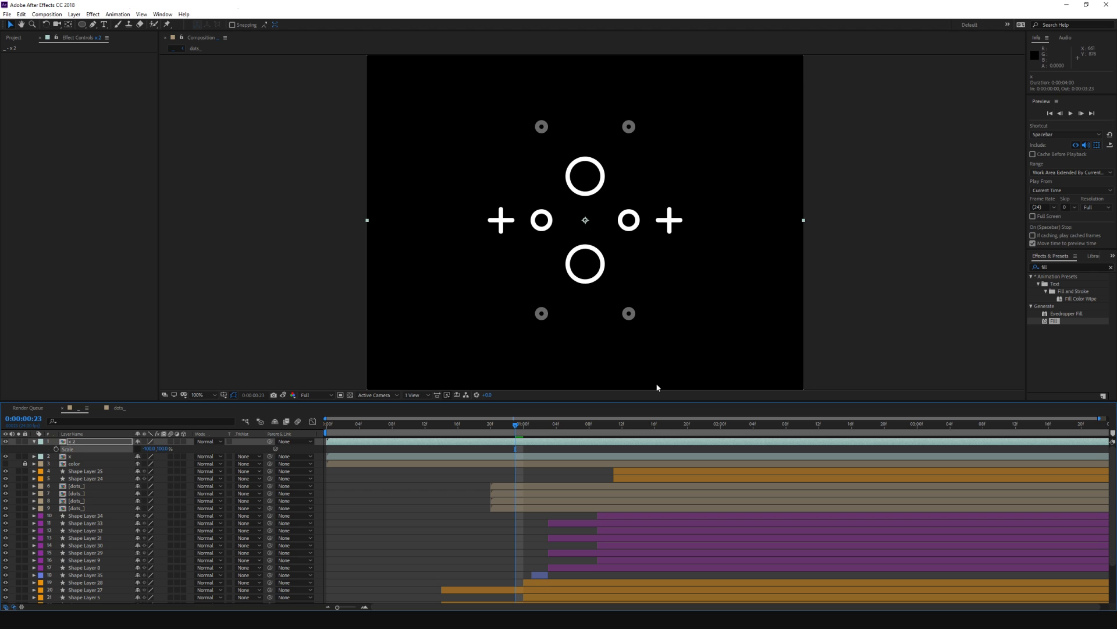
shift+click(540, 458)
key(alt+bracketleft)
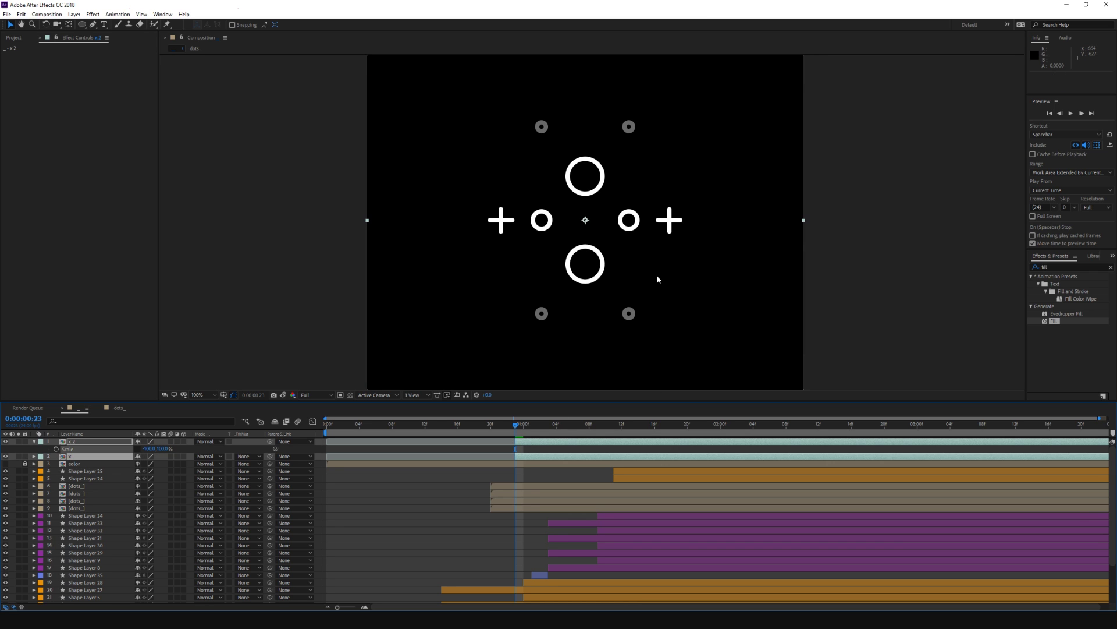
key(Page_Down)
key(alt+bracketright)
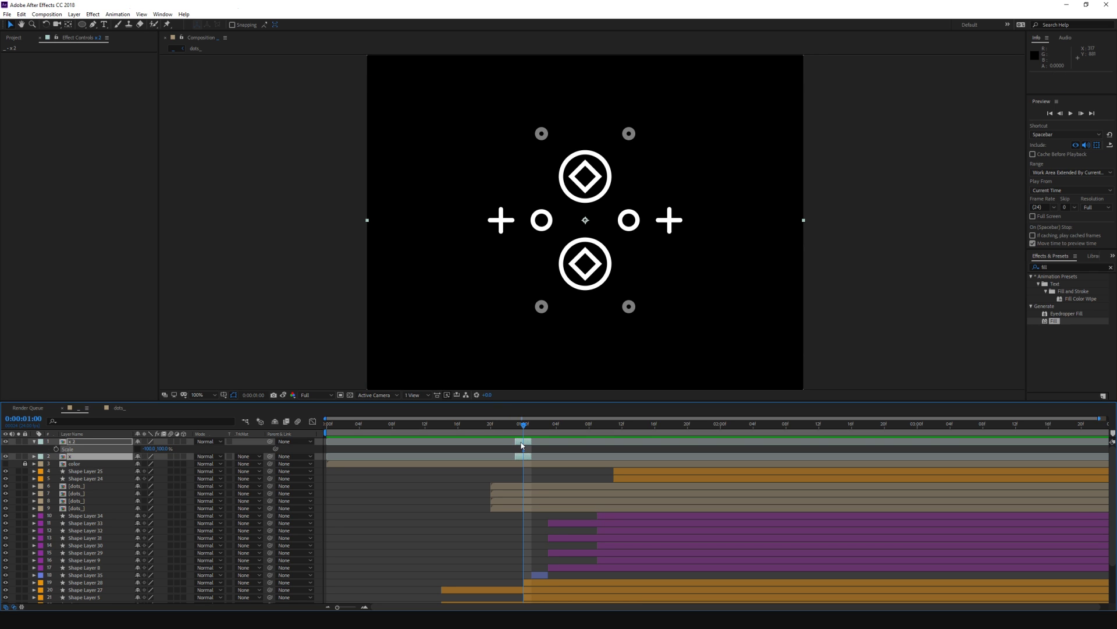
key(space)
Step: Enlarge the timeline's layer list and select the x 2 and x layers
click(425, 505)
key(u)
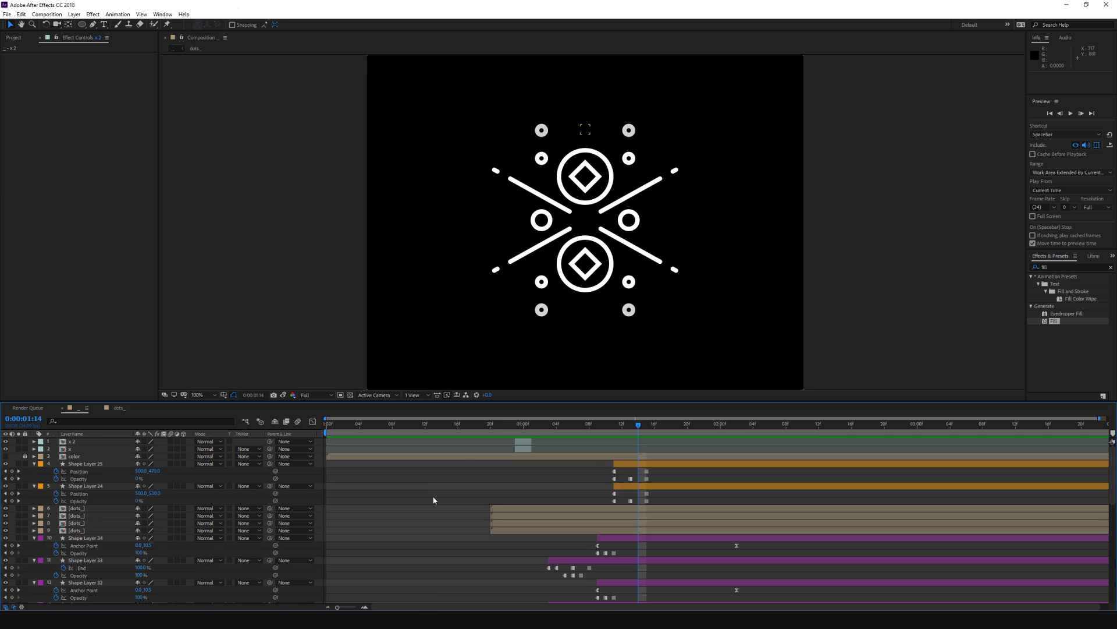
key(u)
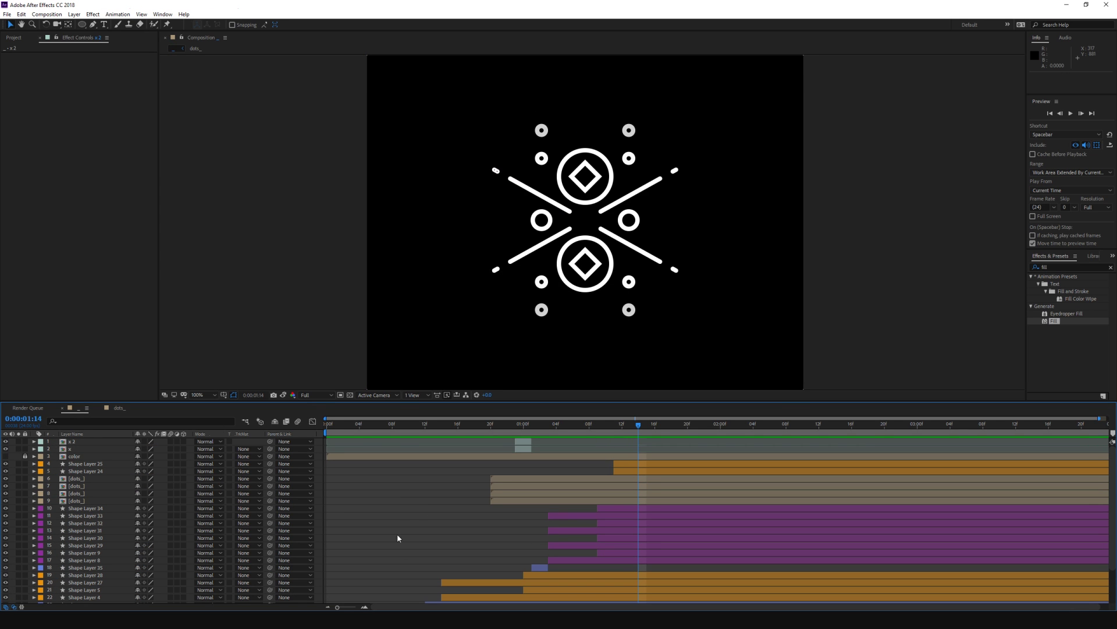
scroll(397, 533, down, 2)
scroll(397, 533, down, 2)
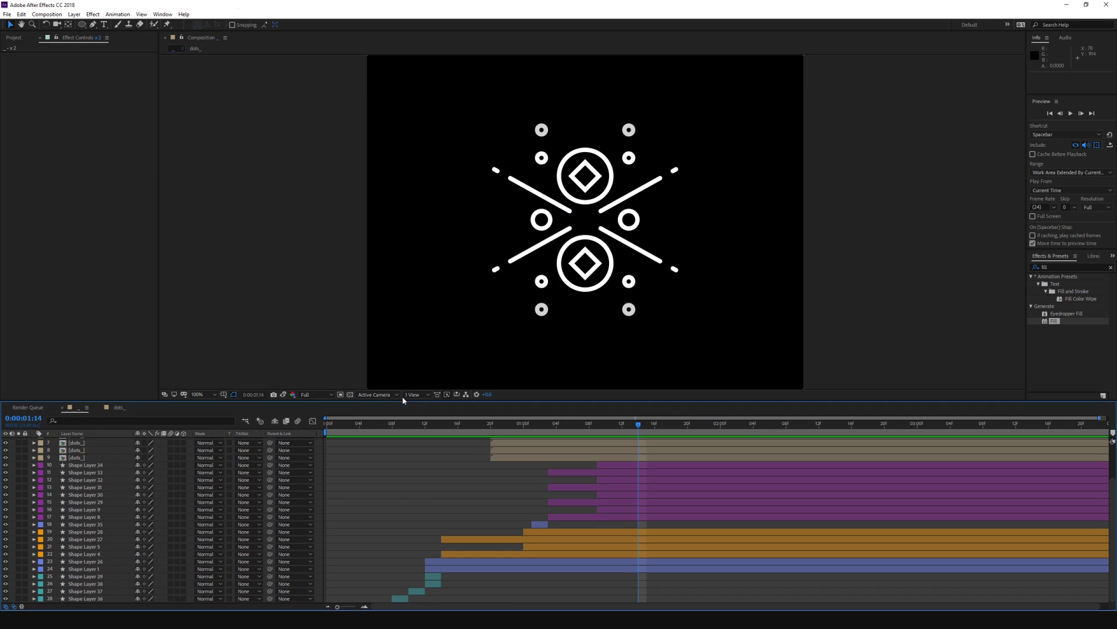
drag(401, 406, 407, 352)
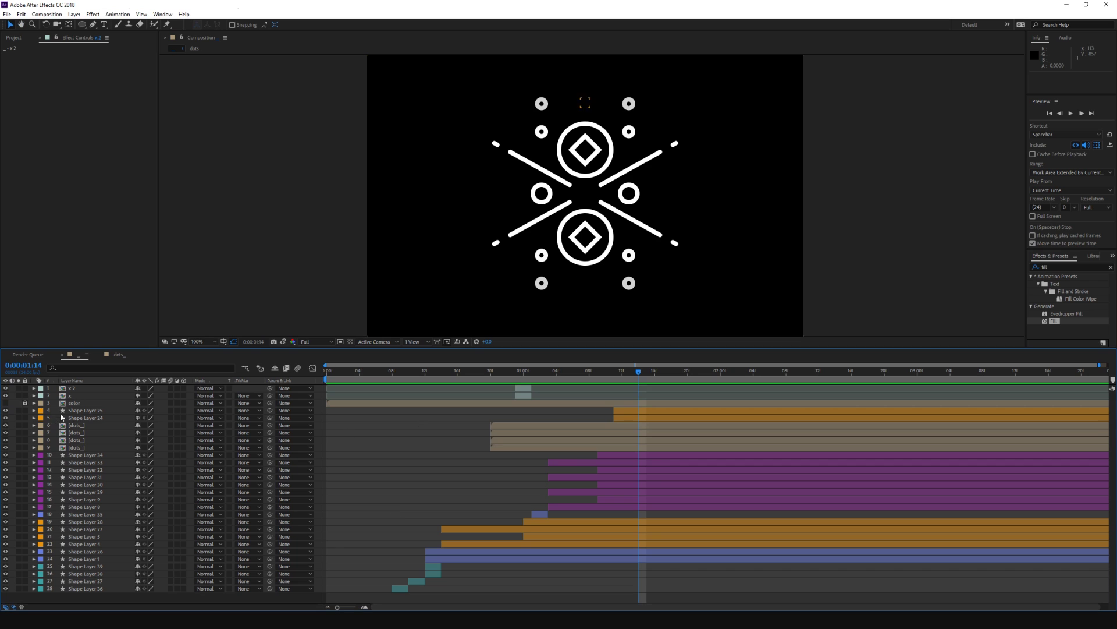
click(72, 388)
shift+click(73, 395)
Step: Move the plus layers below color, show the color swatches, and select Shape Layer 38 at 0:00:00:12
key(ctrl+bracketleft)
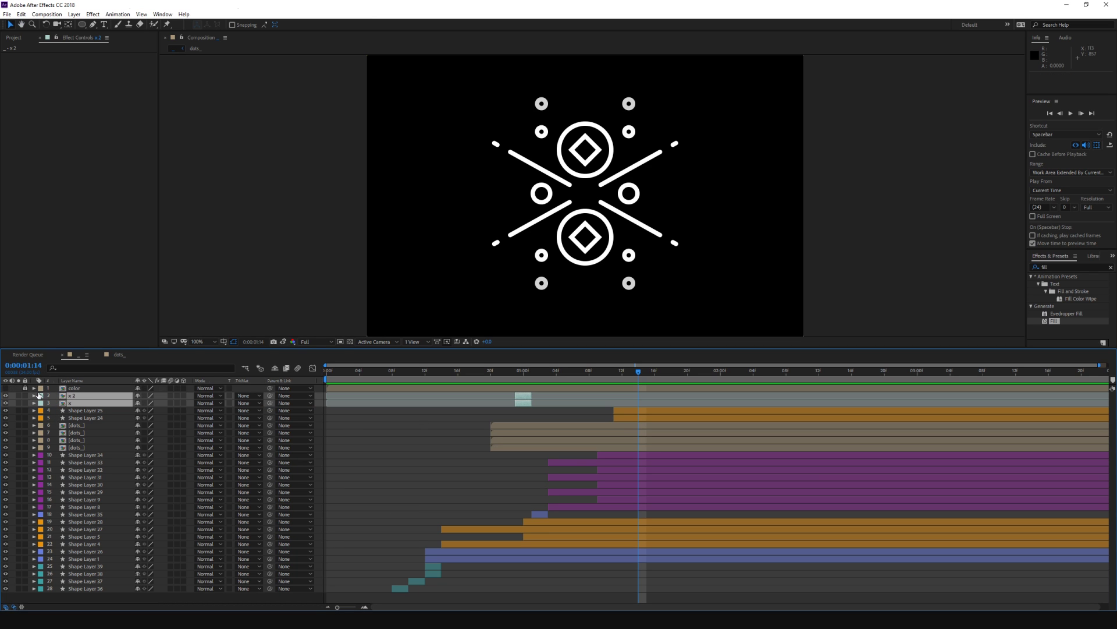
click(39, 389)
click(58, 411)
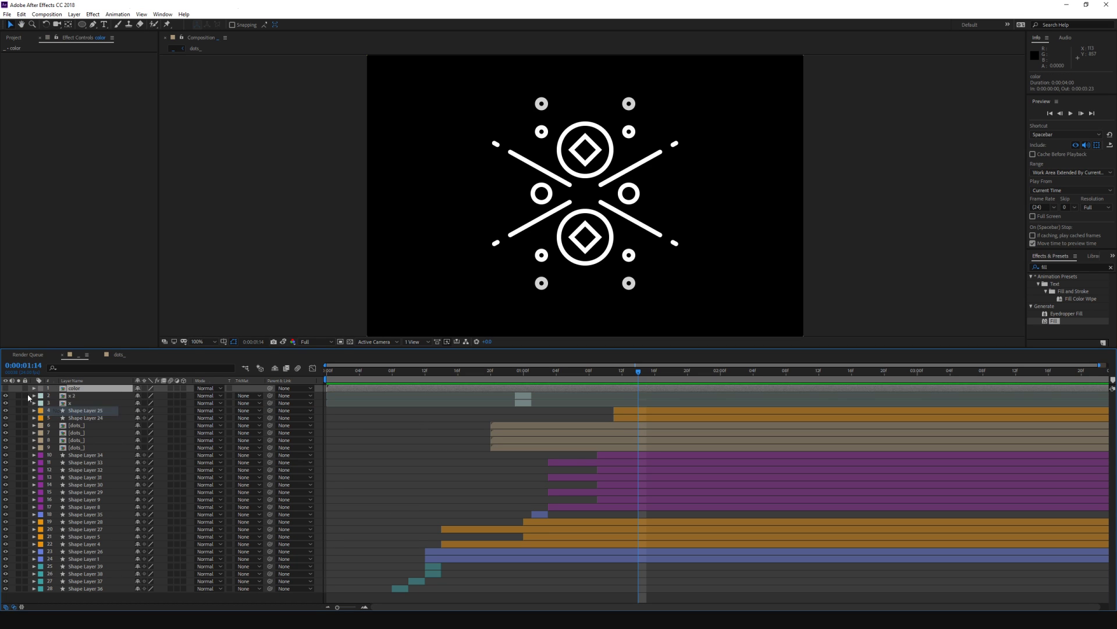
click(25, 388)
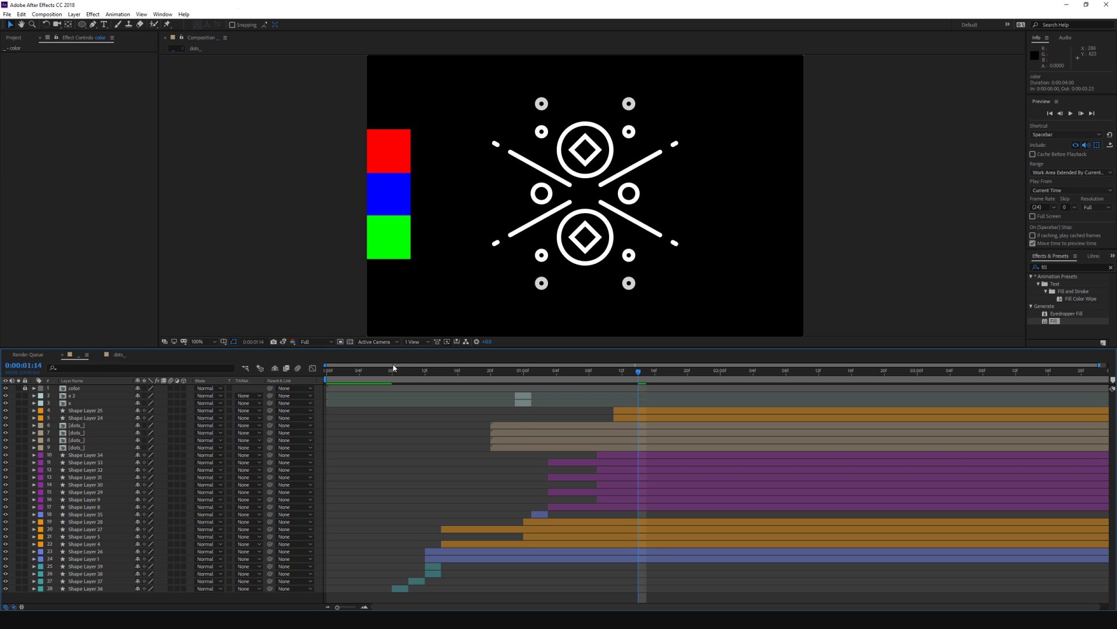
drag(376, 370, 426, 372)
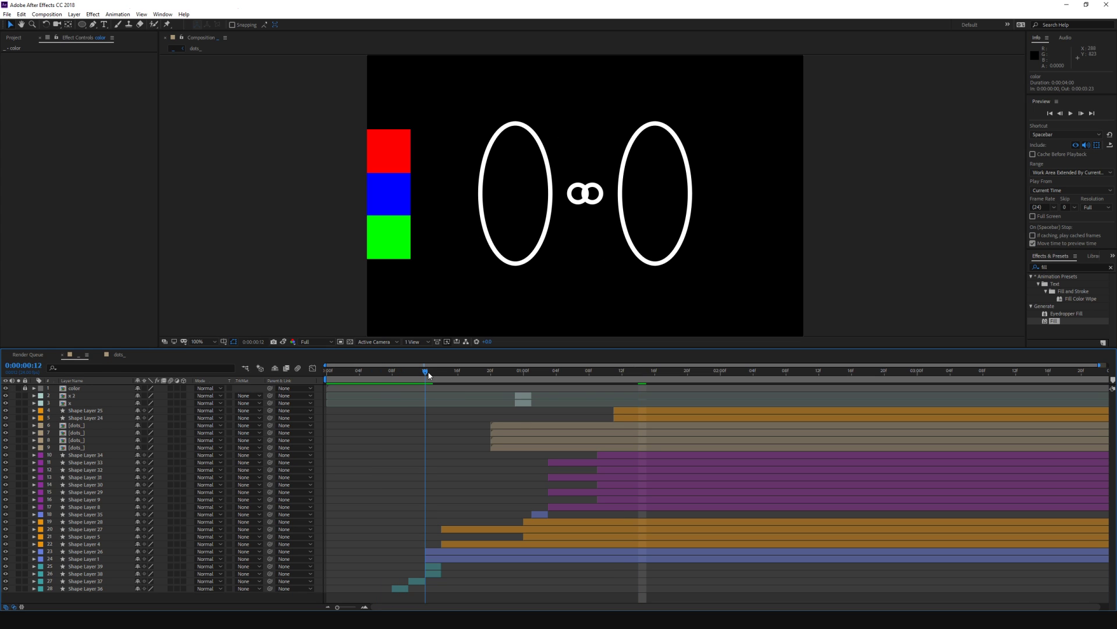
click(434, 572)
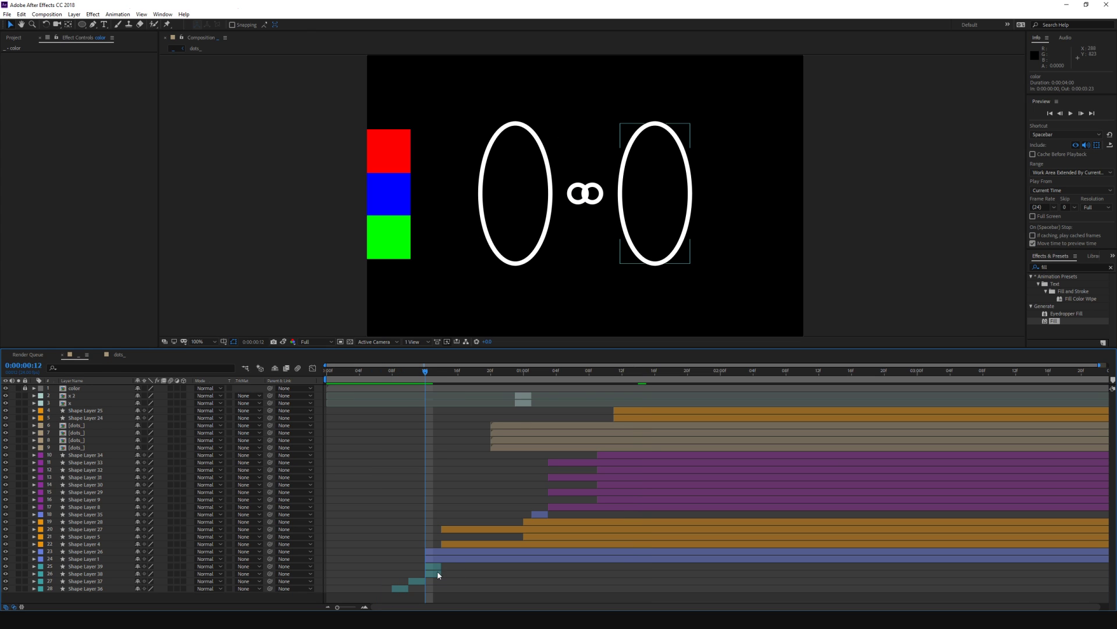
Step: Add a Fill effect to Shape Layer 38 colored from the green swatch
click(1058, 321)
double_click(1053, 321)
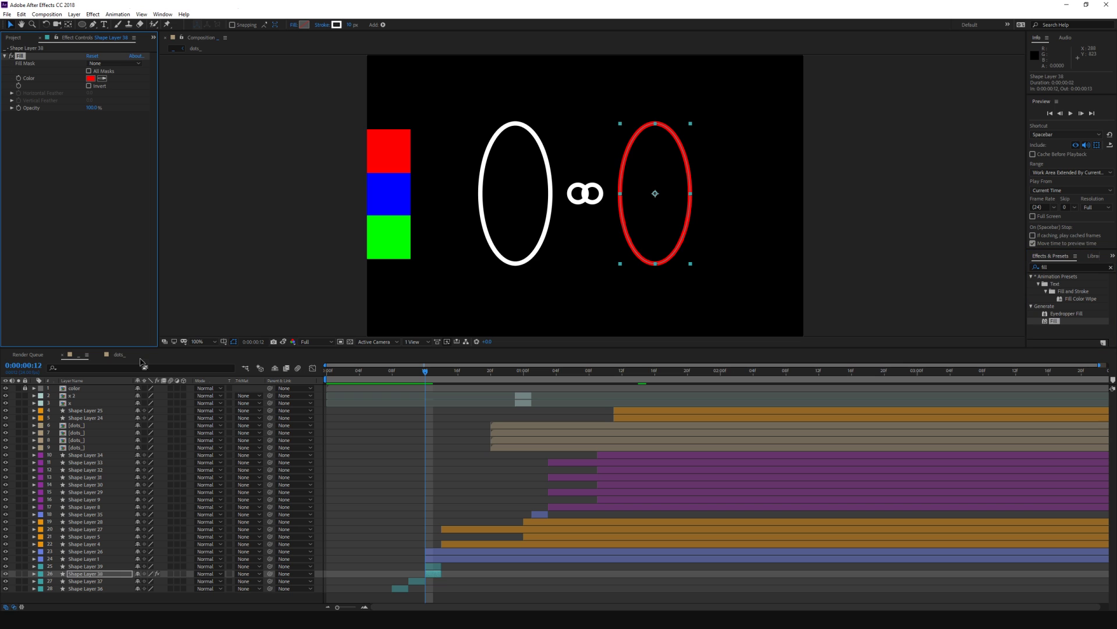
click(97, 87)
click(398, 240)
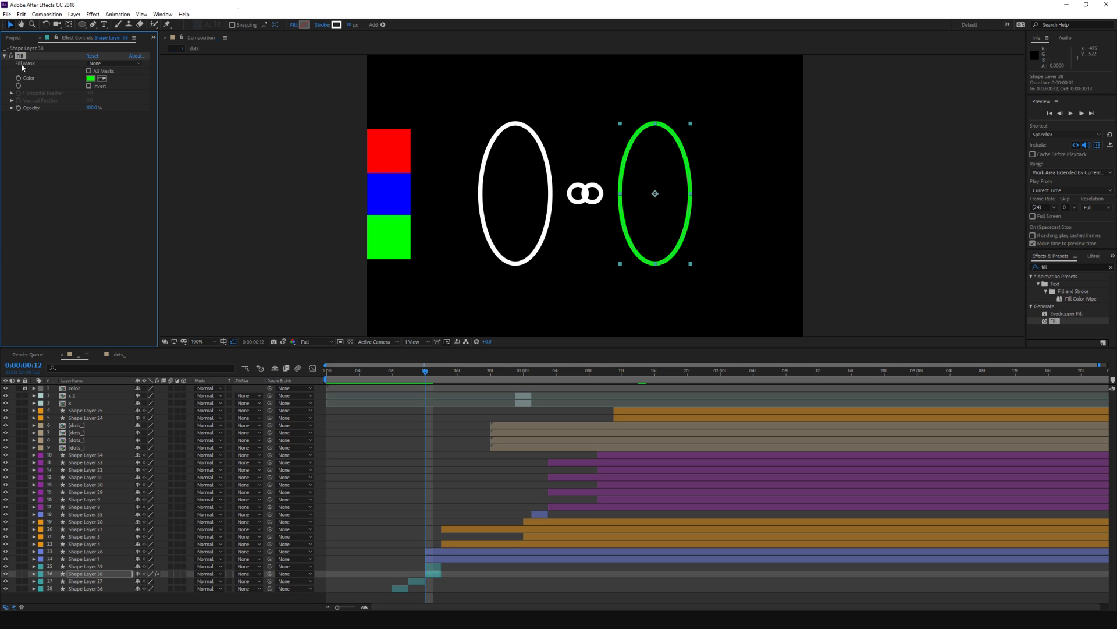
Step: Copy the green Fill onto Shape Layer 39 and preview, stopping at frame 18
key(ctrl+c)
click(87, 566)
key(ctrl+v)
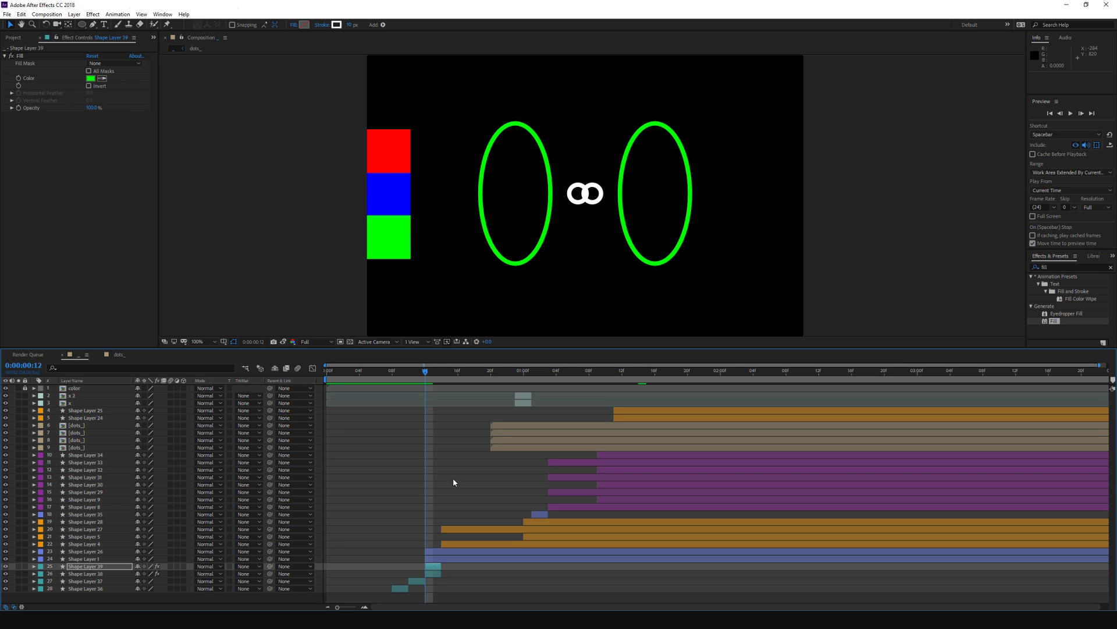
key(space)
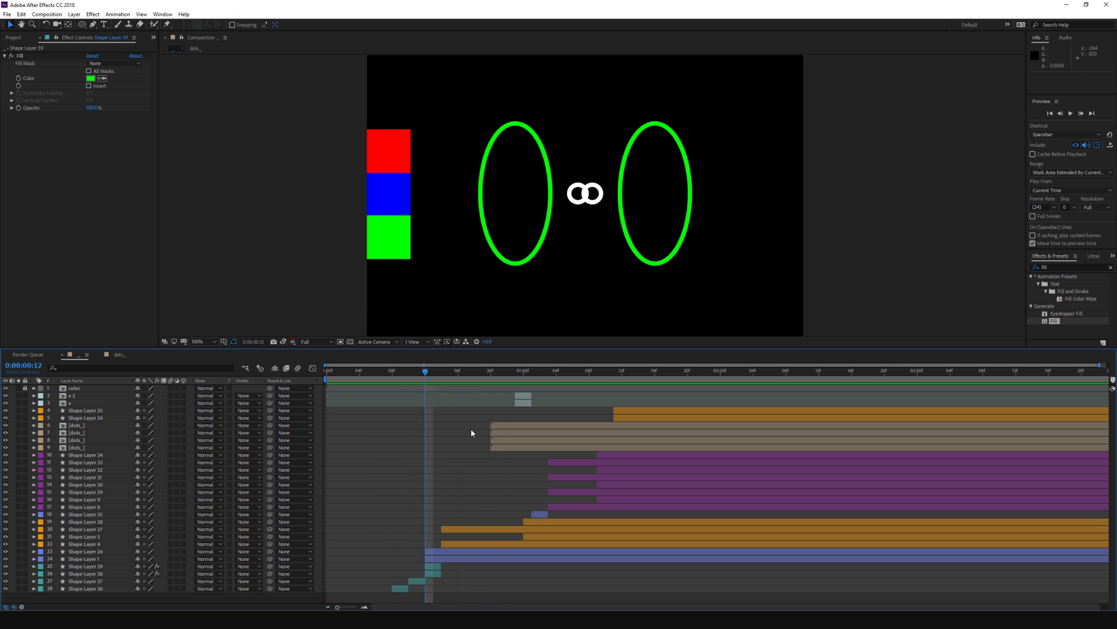
click(464, 376)
drag(464, 376, 477, 389)
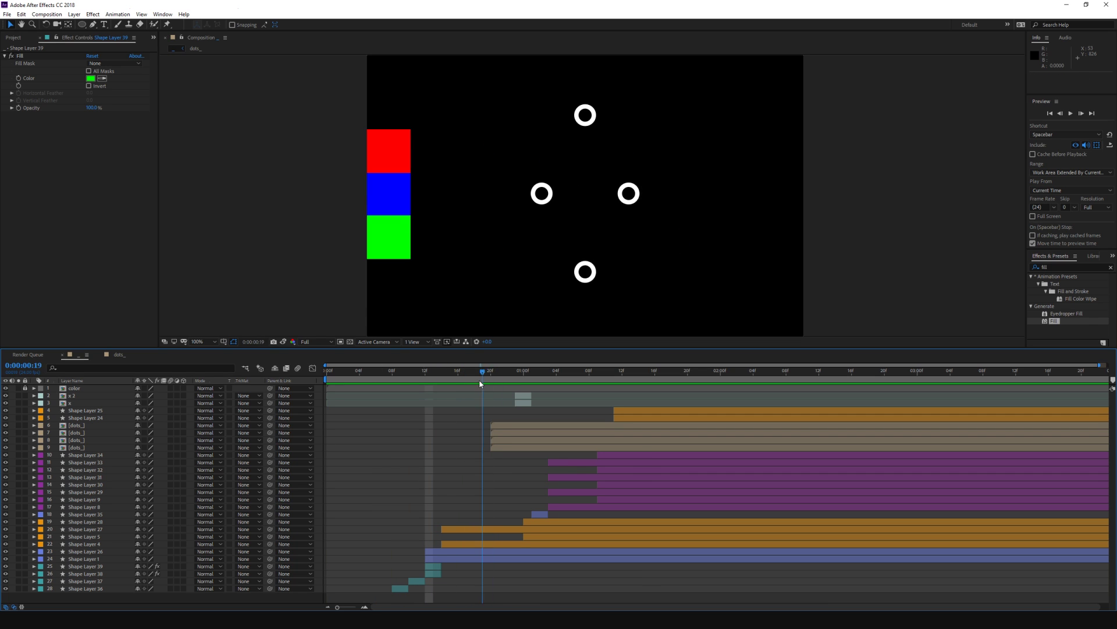
Step: Keyframe Shape Layer 1's Fill colour white, blue, white around frame 18
click(489, 559)
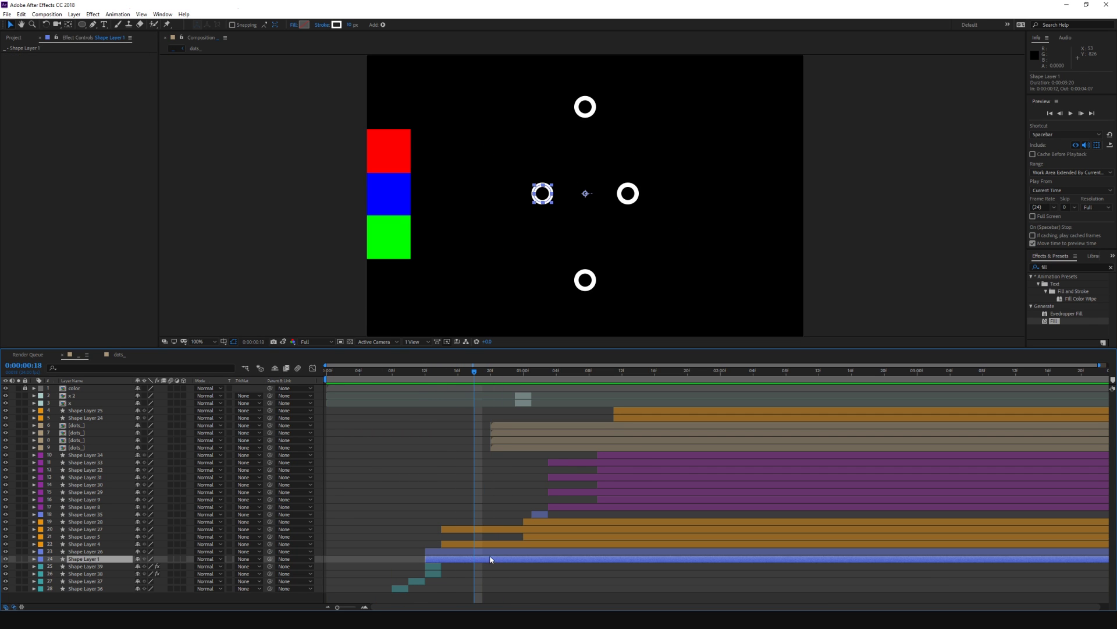
key(ctrl+alt+shift+e)
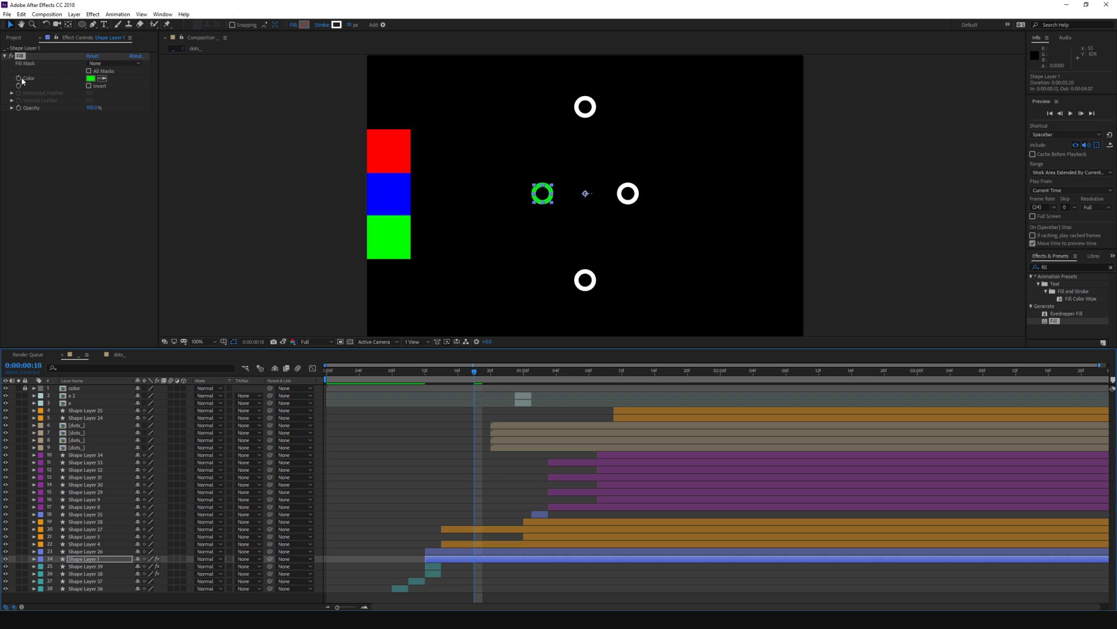
click(19, 78)
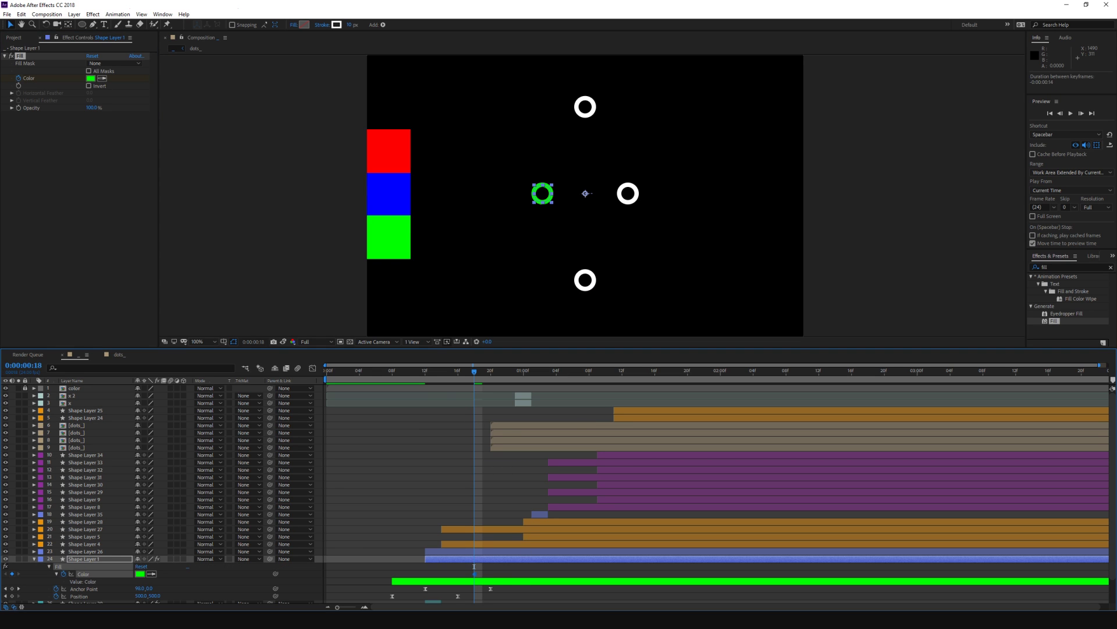
click(389, 189)
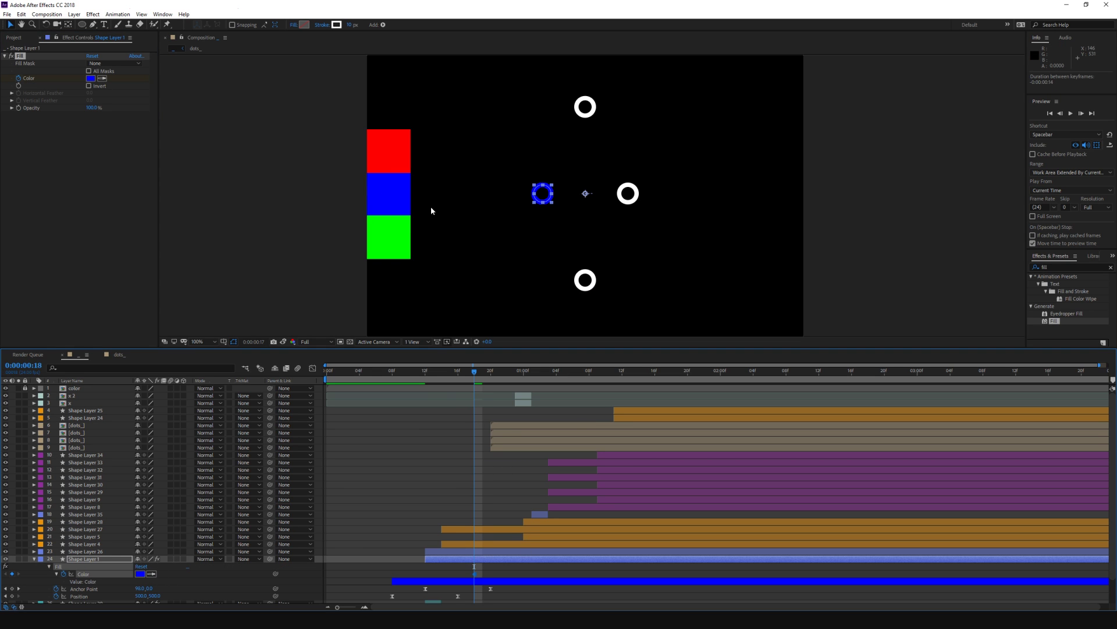
key(Page_Up)
key(Page_Up)
click(618, 181)
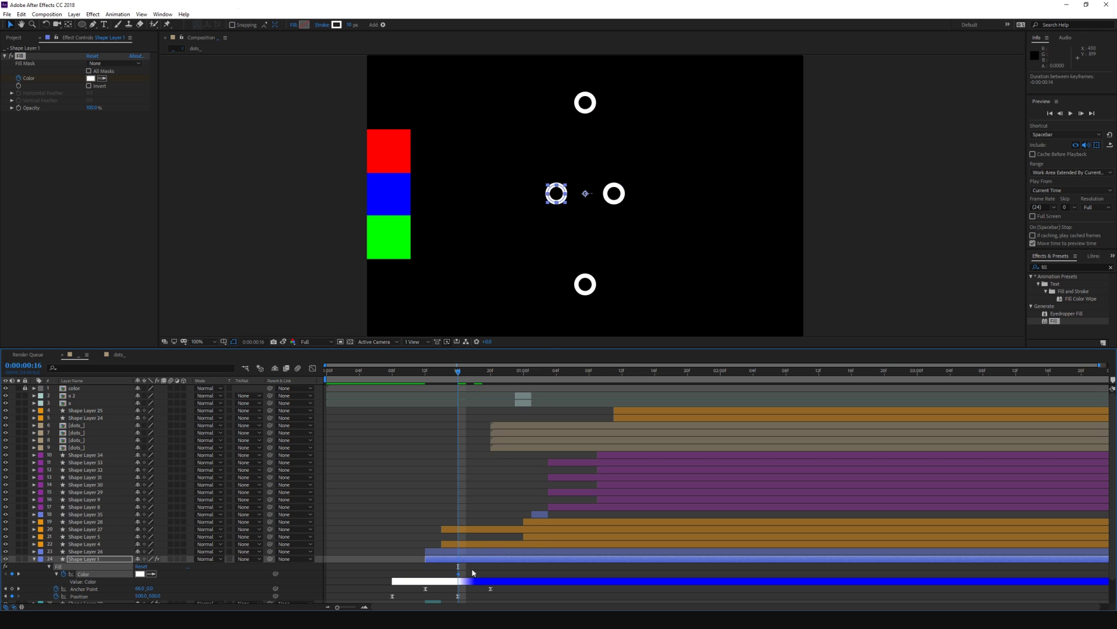
key(Page_Down)
key(Page_Down)
key(Page_Down)
key(Page_Down)
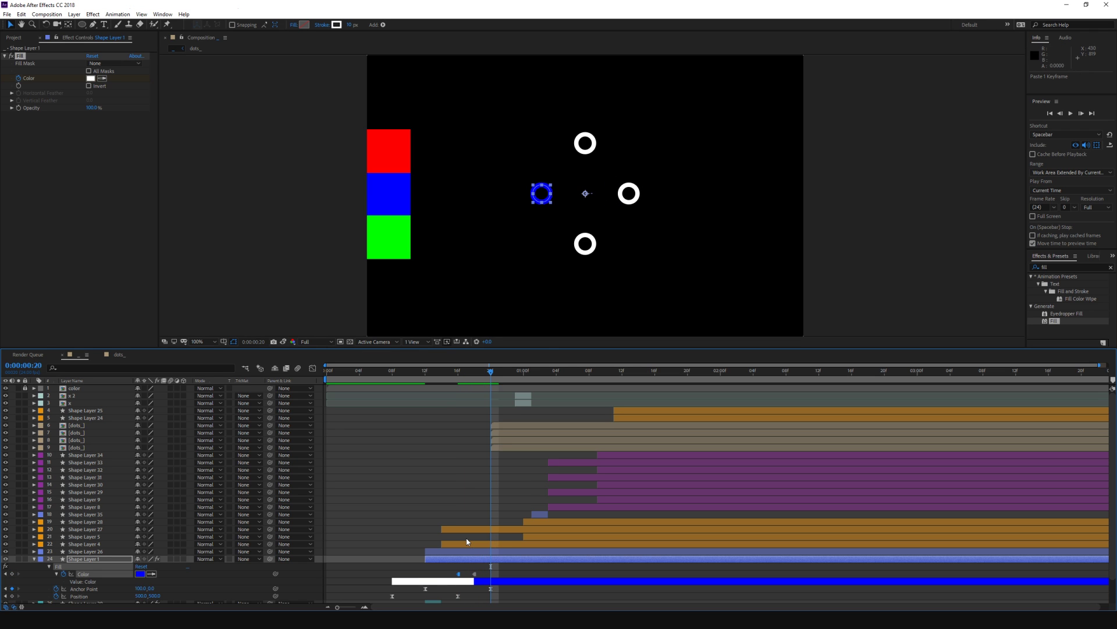
key(ctrl+v)
key(space)
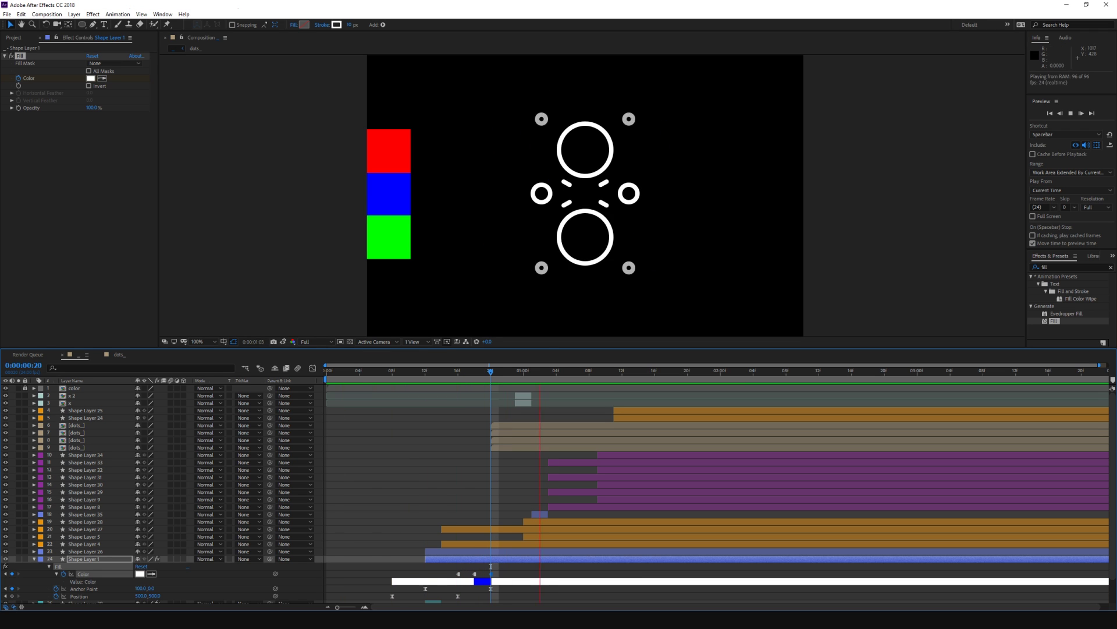
Step: Copy the three colour keyframes onto Shape Layer 26
key(Page_Up)
key(Page_Up)
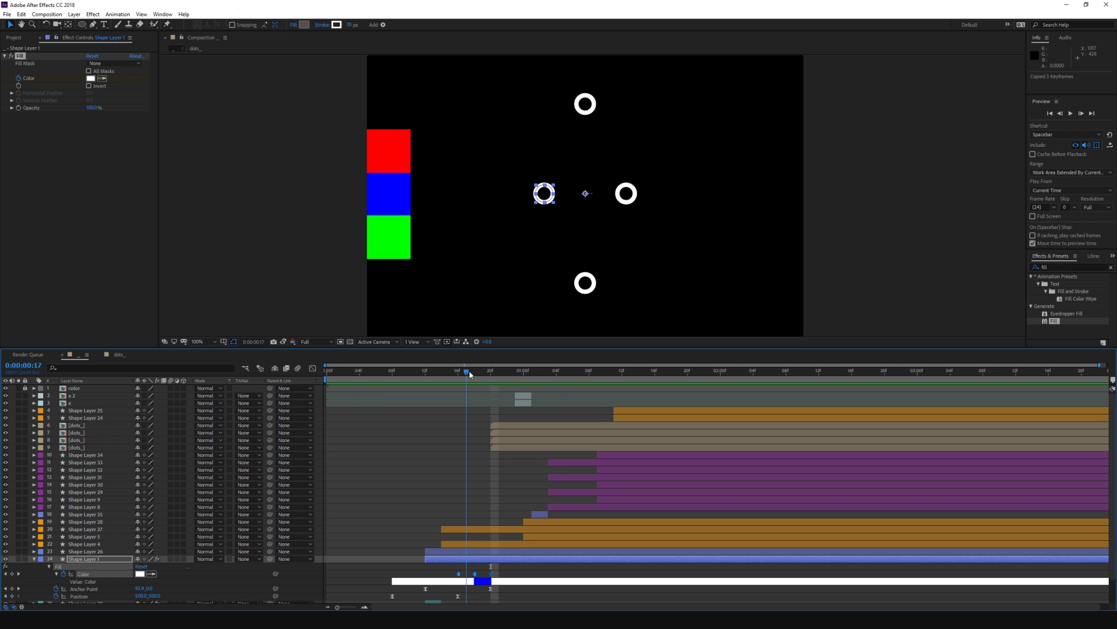
key(Page_Up)
key(Page_Up)
click(466, 551)
key(ctrl+v)
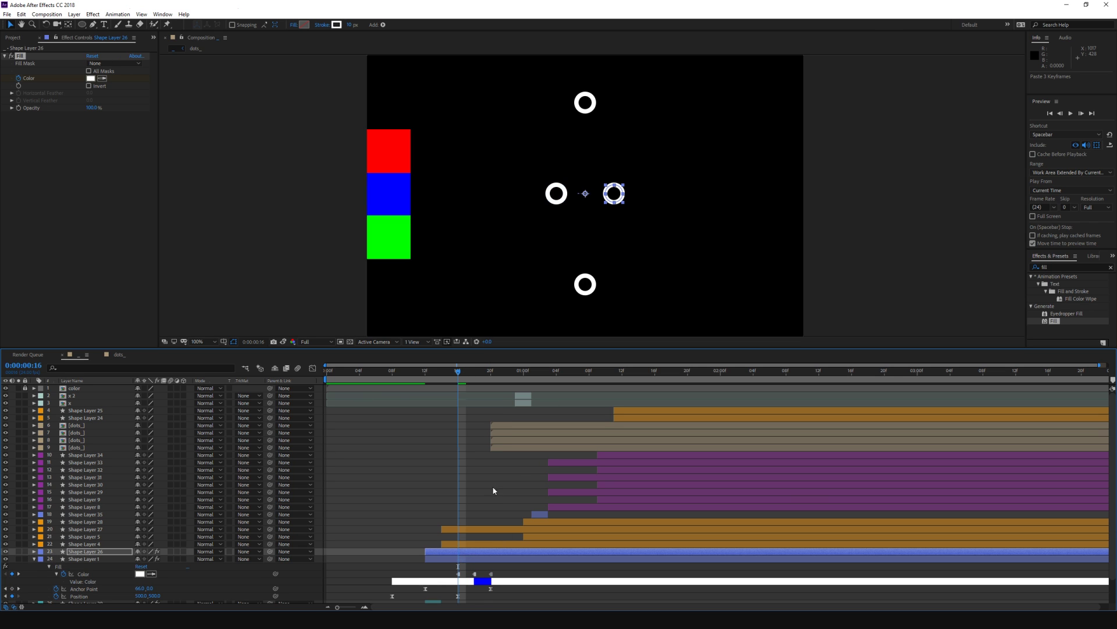
click(493, 491)
drag(451, 370, 474, 370)
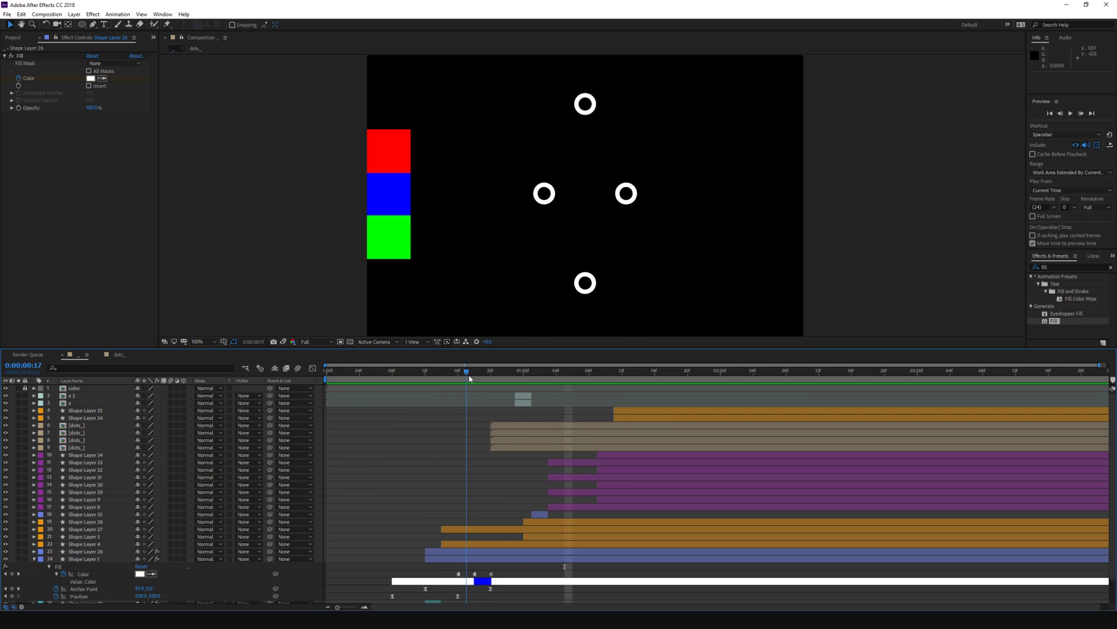
Step: Shift both circles' last colour keyframes one frame earlier and preview
click(489, 552)
key(u)
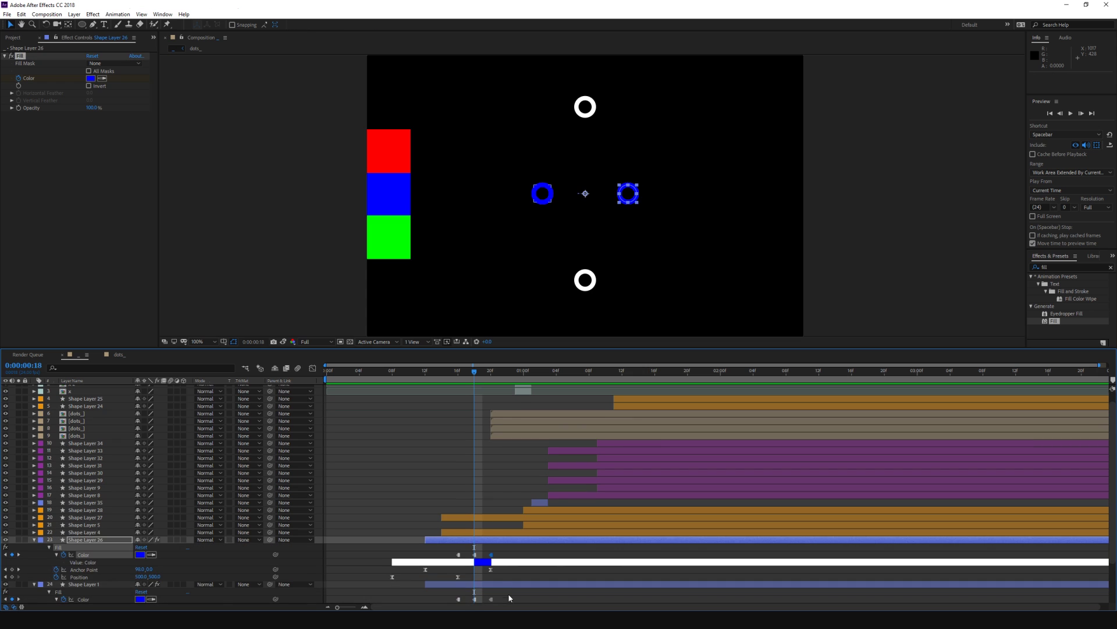
shift+click(480, 584)
key(alt+Left)
key(space)
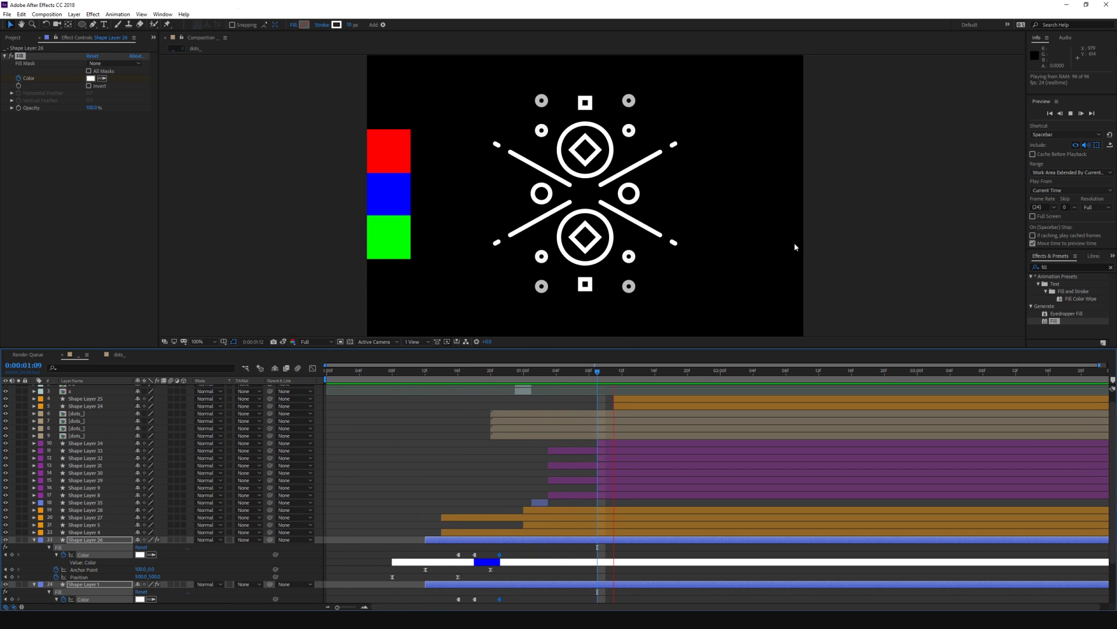
scroll(558, 383, up, 2)
drag(516, 372, 573, 374)
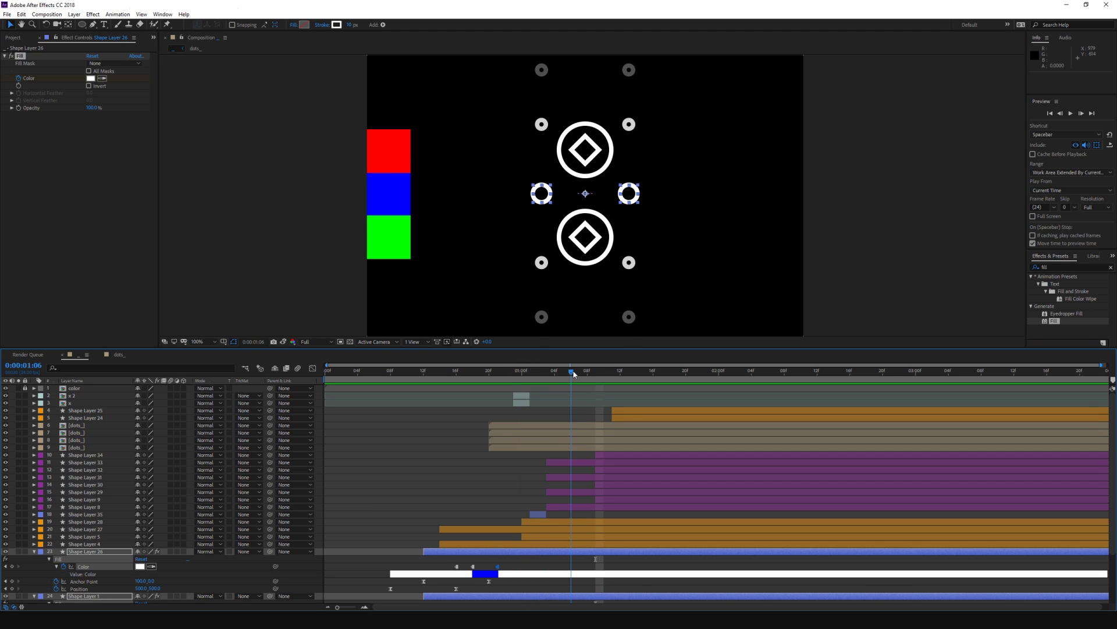
drag(556, 377, 529, 375)
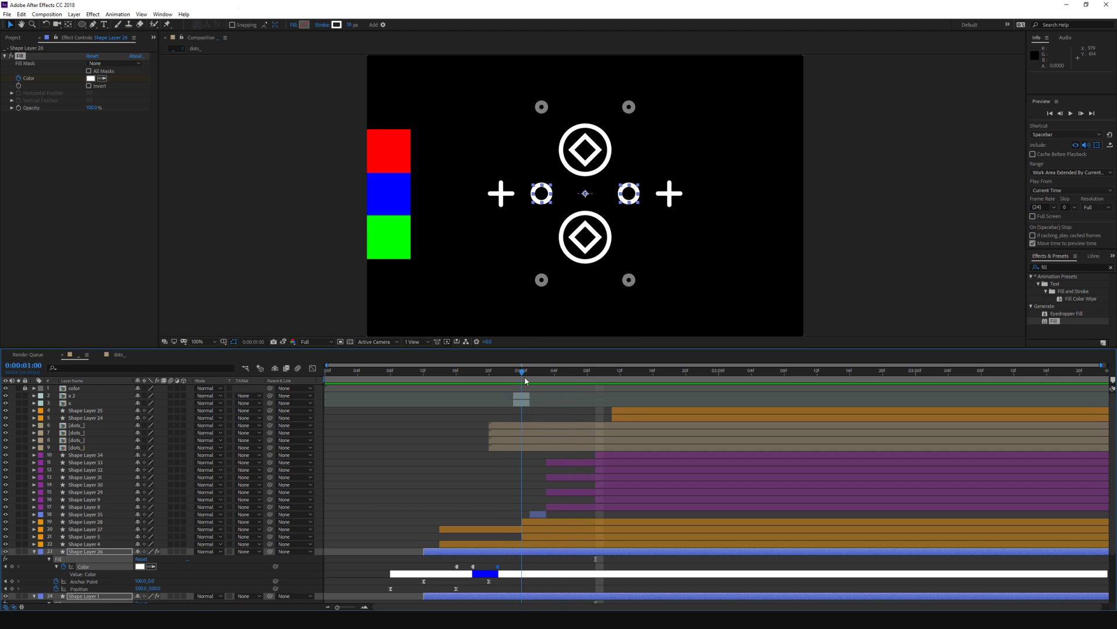
click(537, 527)
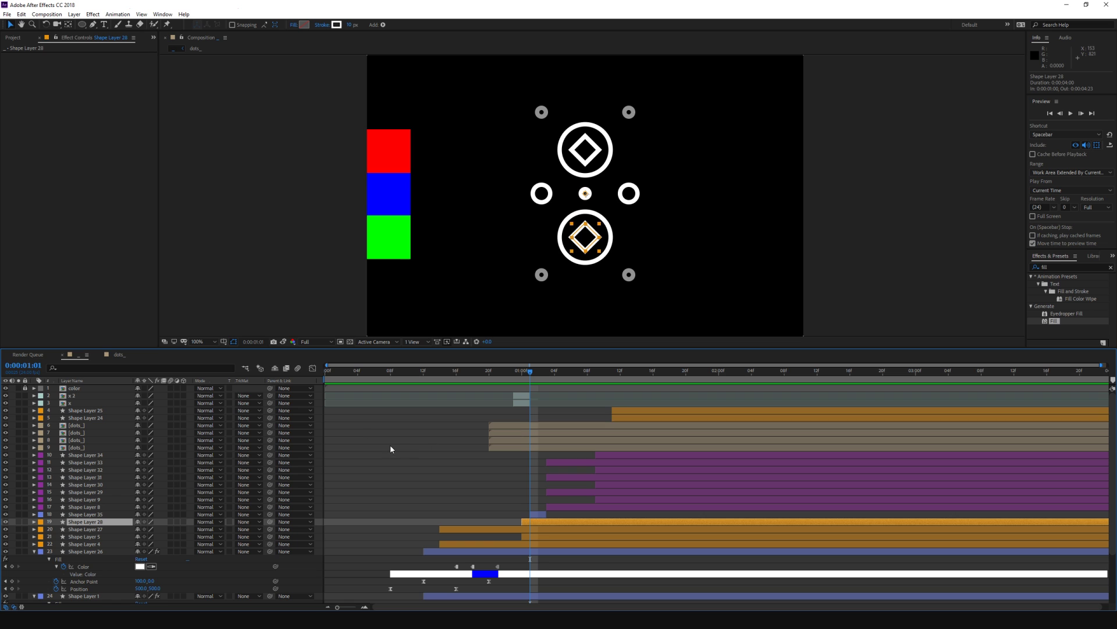
Step: Paste the Fill colour keyframes onto the lower diamond, one frame earlier, with red as the flash colour
key(ctrl+v)
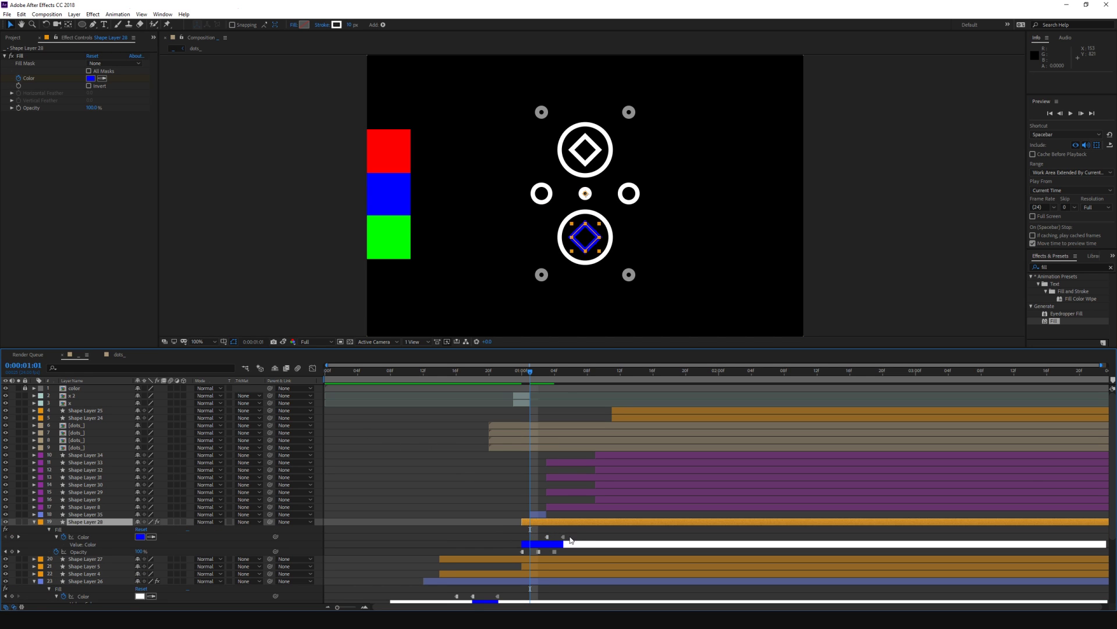
drag(571, 540, 530, 537)
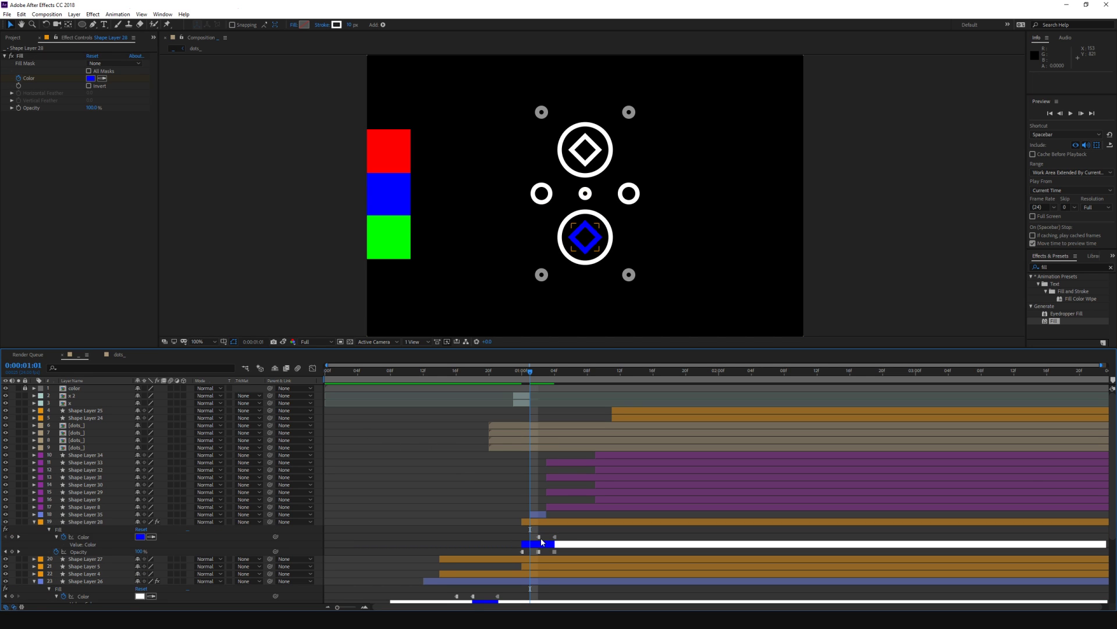
key(Page_Up)
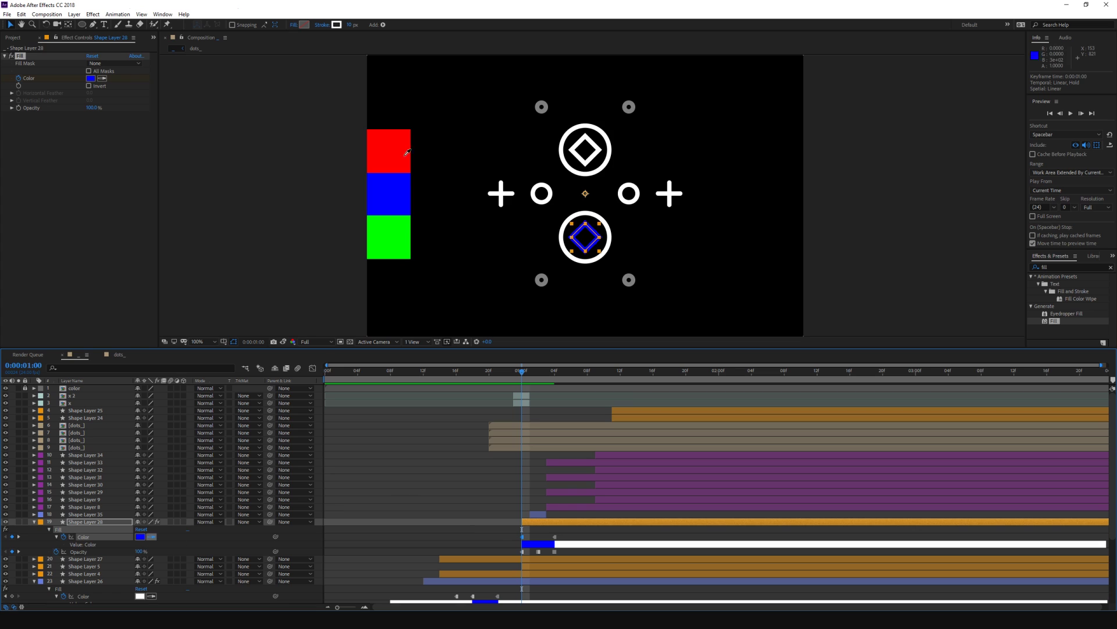
click(407, 153)
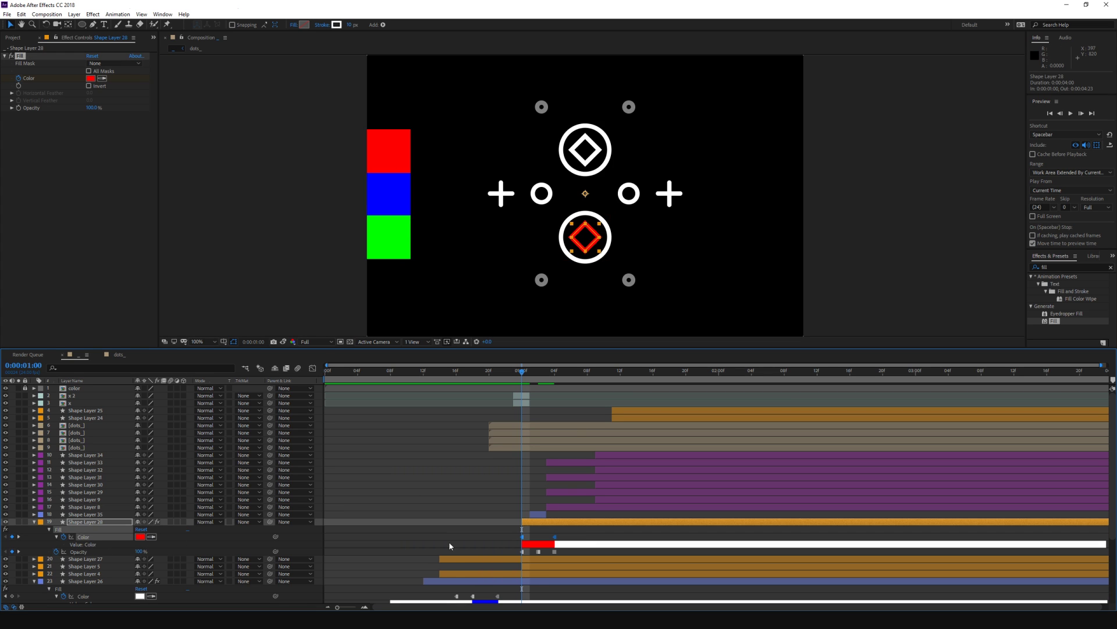
Step: Paste the red colour keyframes onto the upper diamond (Shape Layer 5) and both rings (Shape Layers 27 and 4)
click(537, 566)
key(ctrl+v)
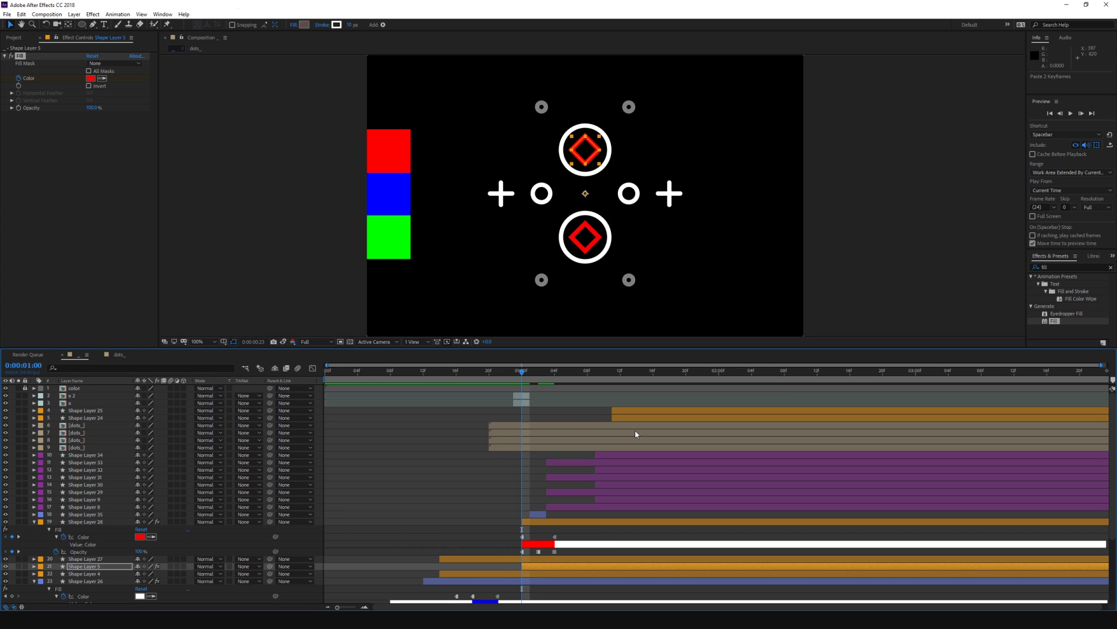
key(Page_Up)
key(Page_Up)
click(524, 565)
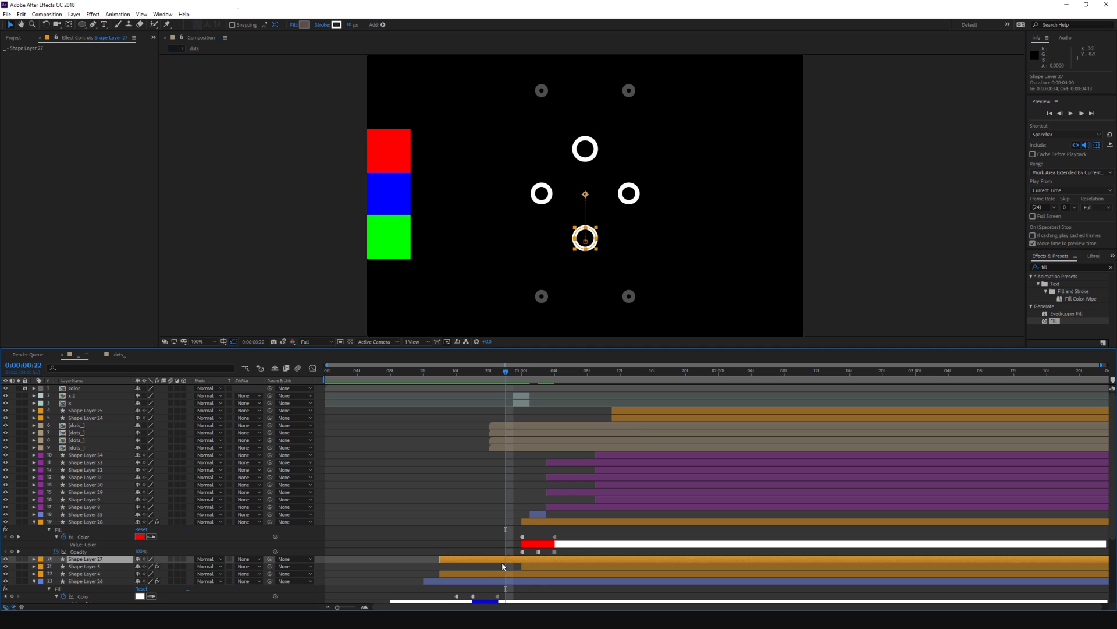
key(ctrl+v)
click(512, 576)
key(ctrl+v)
key(Page_Down)
key(Page_Down)
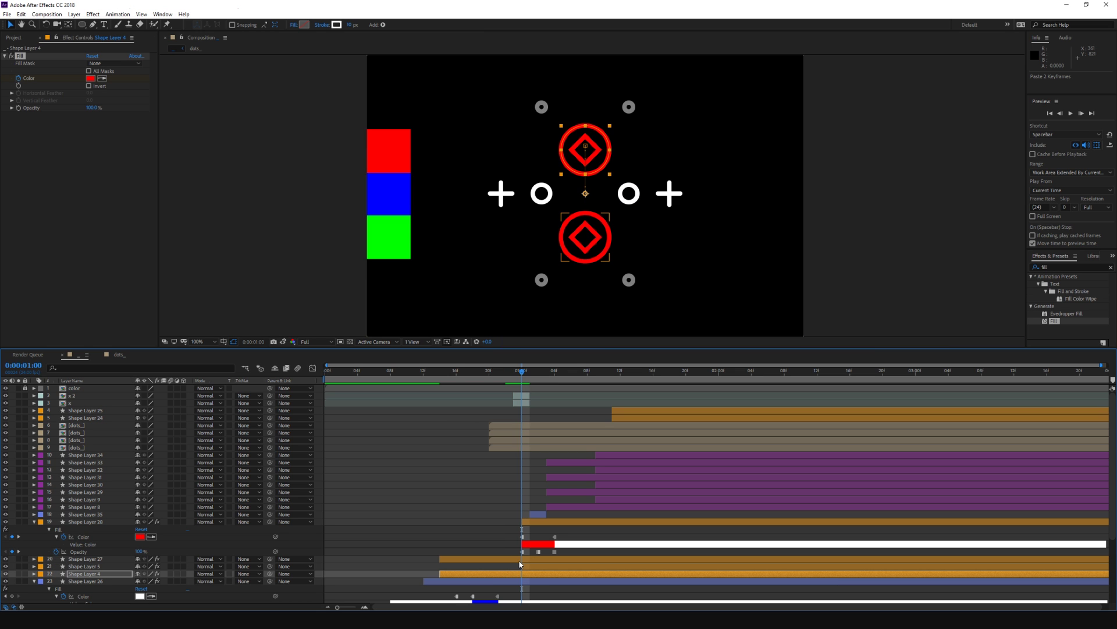
Step: Shift both rings' colour keyframes two frames earlier and preview the result
ctrl+click(515, 560)
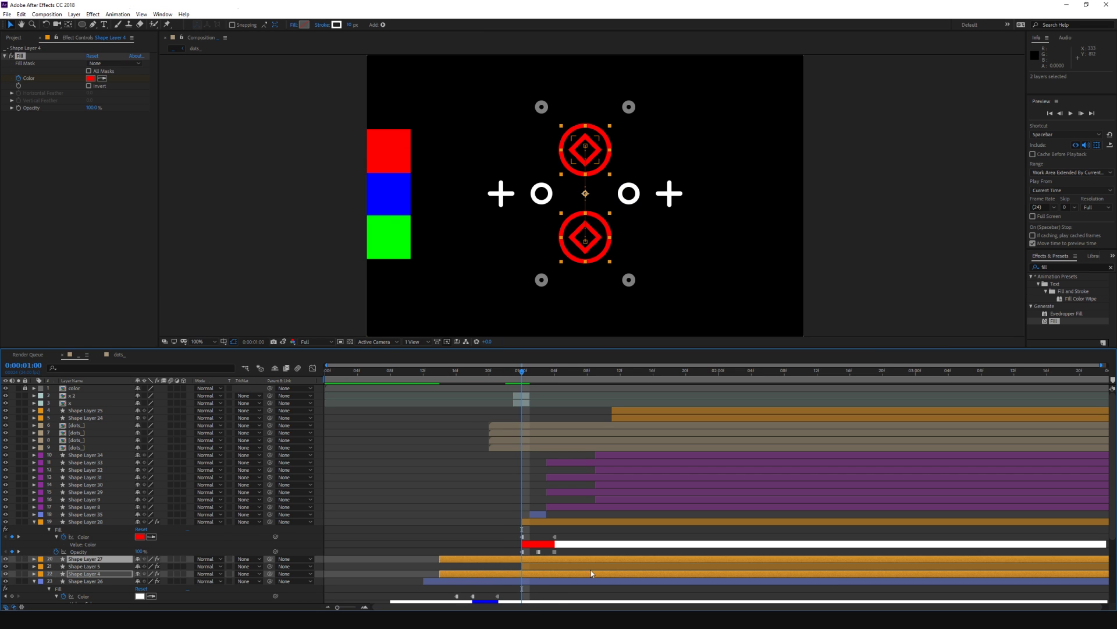
key(u)
drag(545, 537, 535, 598)
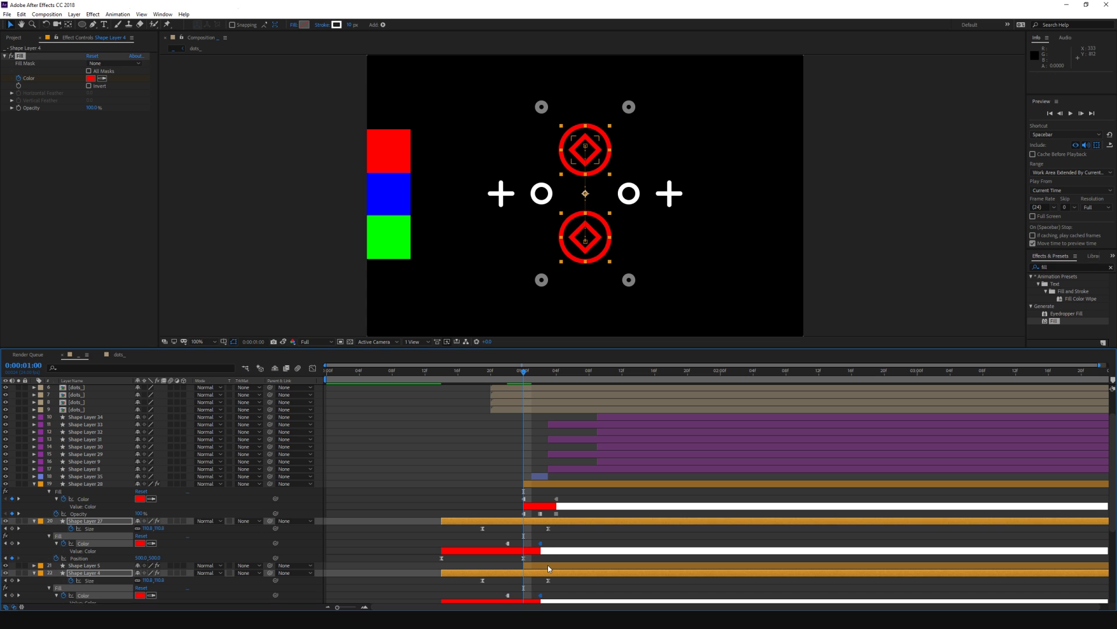
key(alt+Left)
key(alt+Left)
key(space)
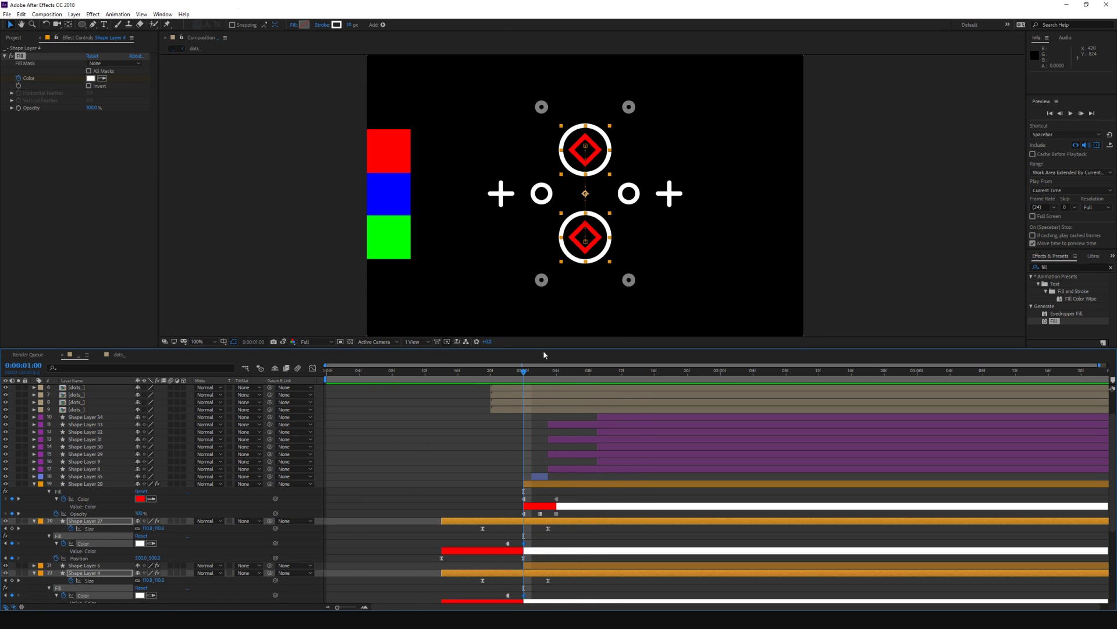
key(space)
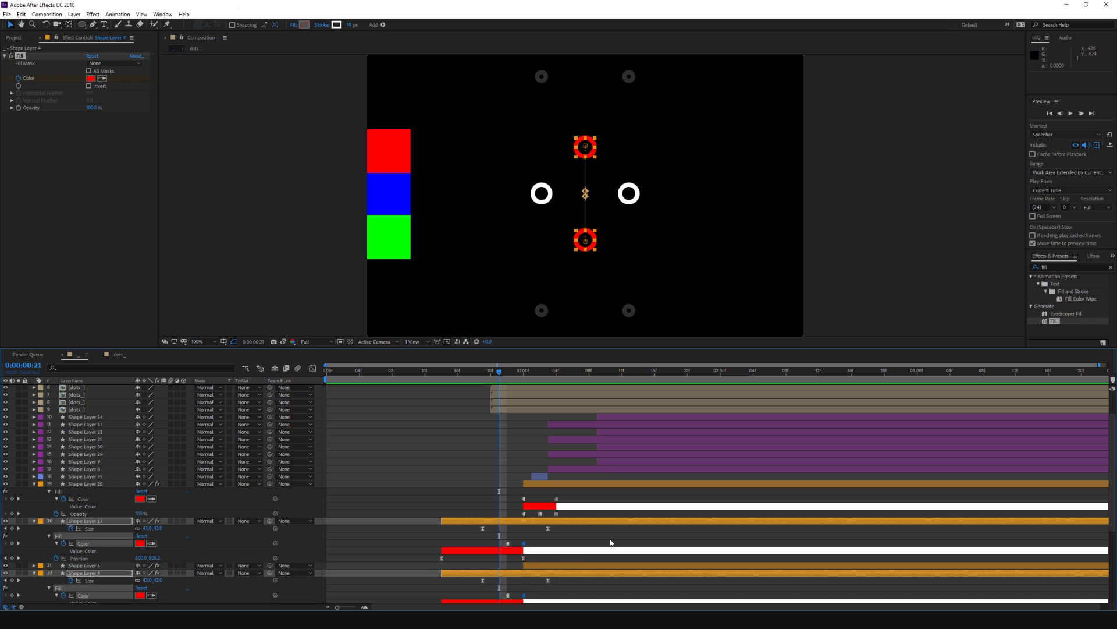
Step: Add white colour keyframes to both rings so they return to white, then preview from the start
click(523, 543)
key(ctrl+c)
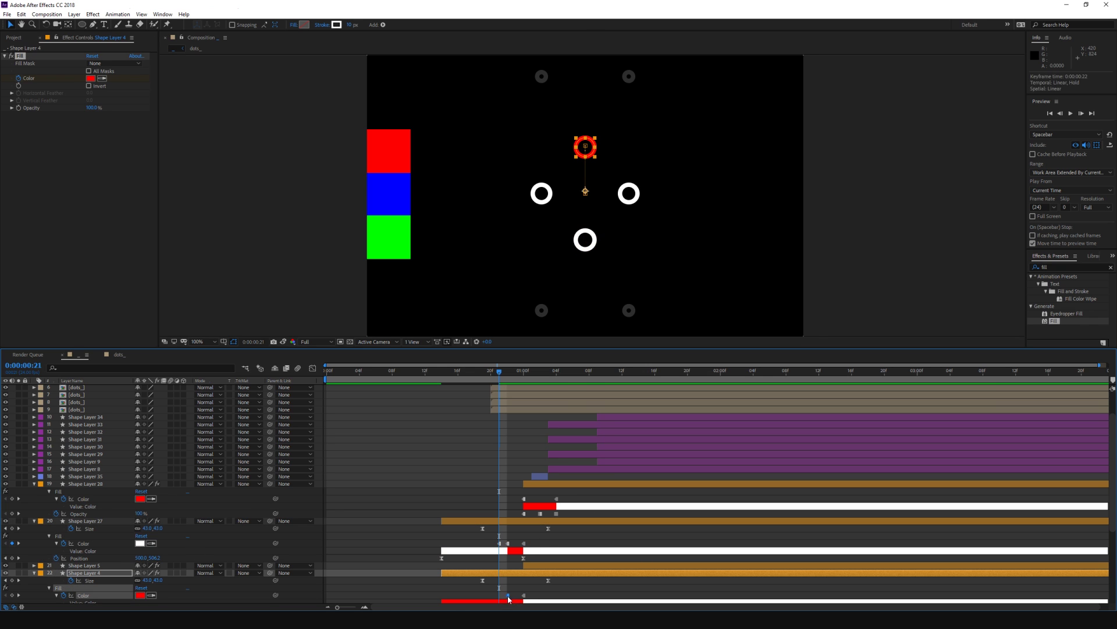
click(524, 595)
key(ctrl+v)
click(629, 505)
key(space)
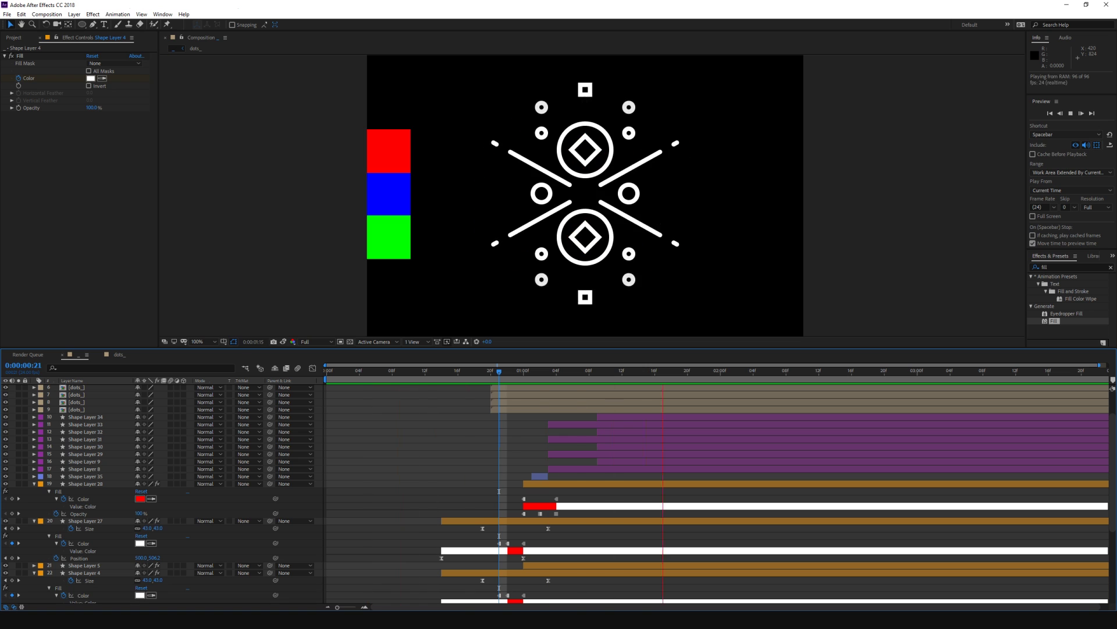
key(space)
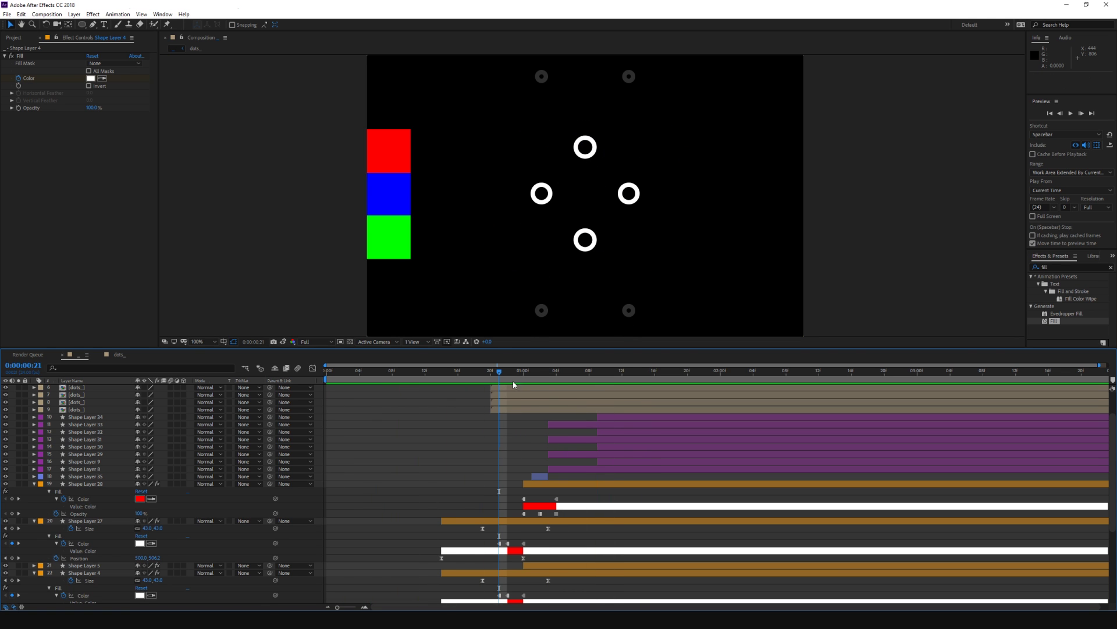
drag(514, 376, 522, 374)
Step: Give the plus sign layer x a green Fill and paste the same Fill onto x 2
scroll(546, 392, up, 2)
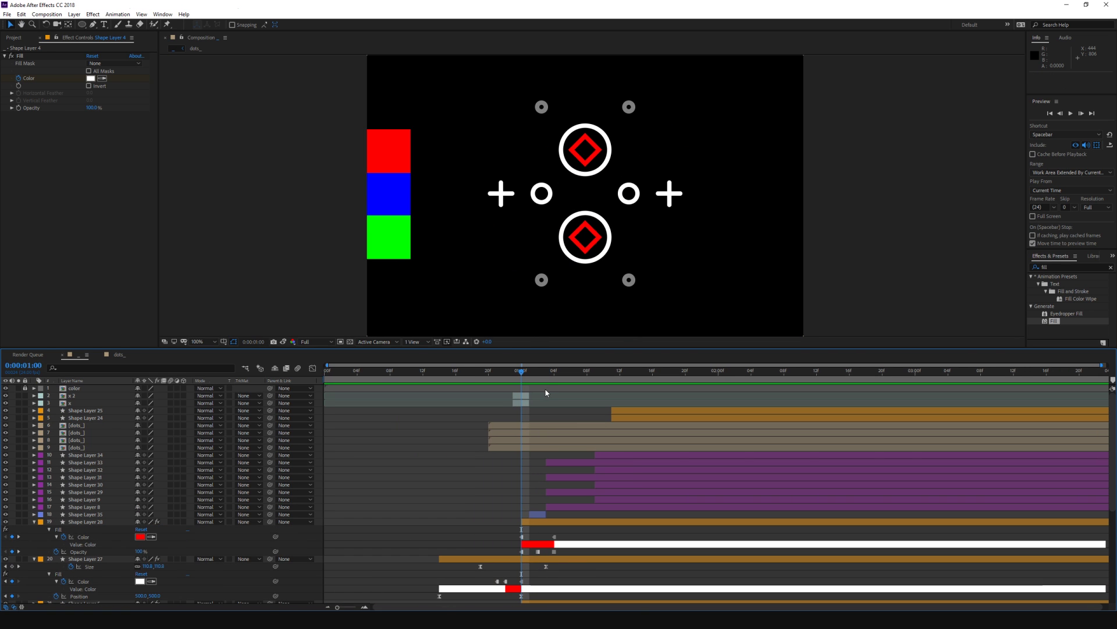
click(523, 404)
key(ctrl+z)
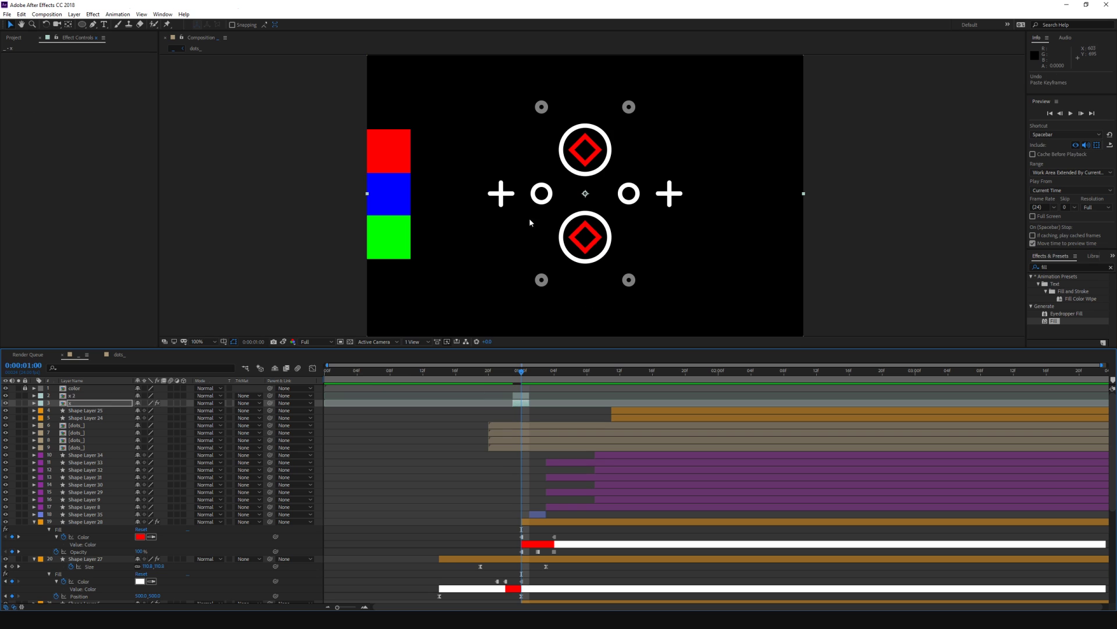
drag(1060, 322, 446, 320)
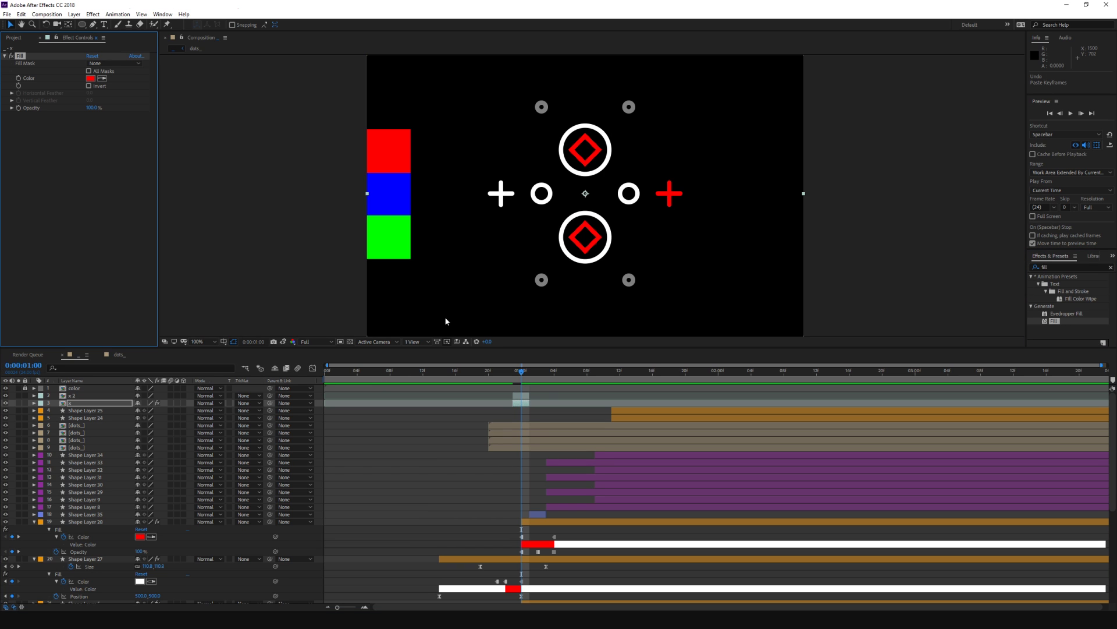
click(407, 240)
click(74, 395)
key(ctrl+v)
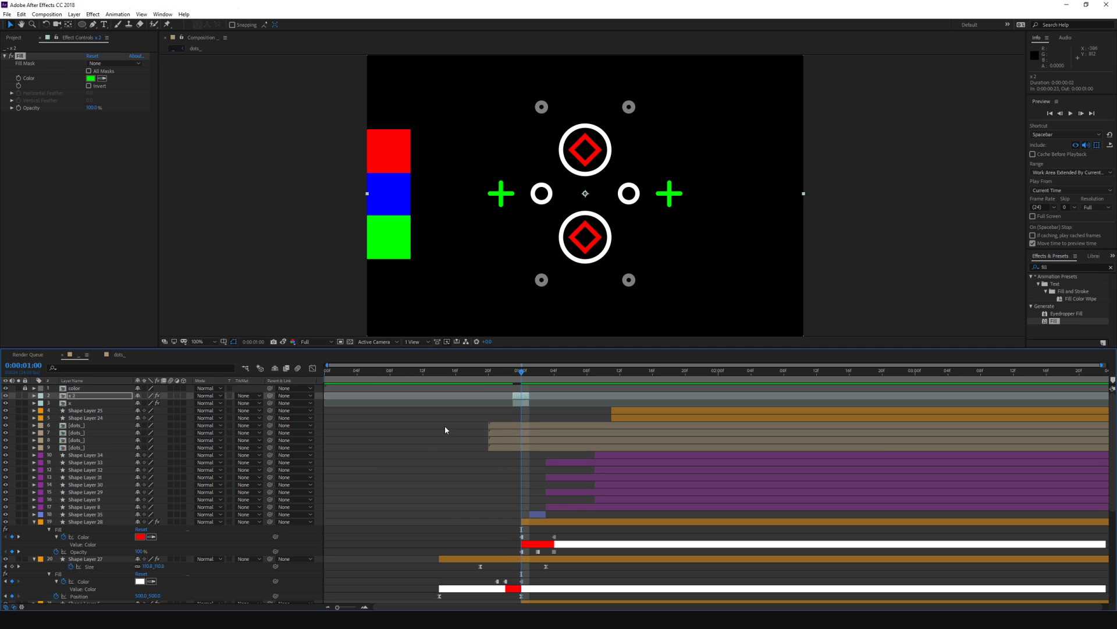
Step: At 1:02, apply the Fill to centre circle Shape Layer 35 and sample the blue swatch
drag(521, 373, 539, 387)
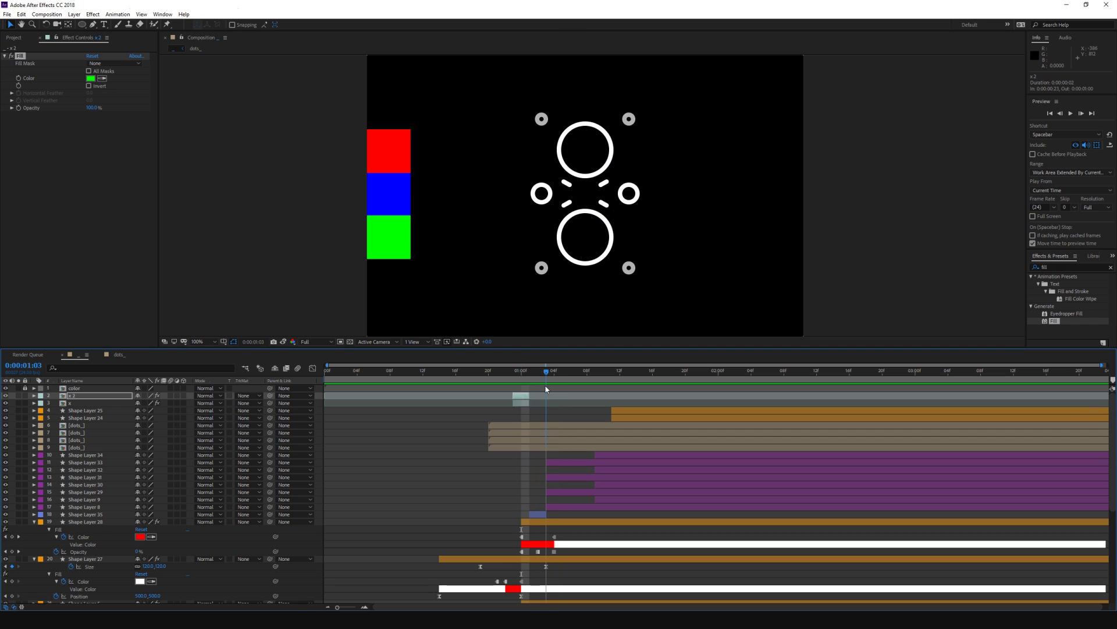
click(536, 515)
key(ctrl+v)
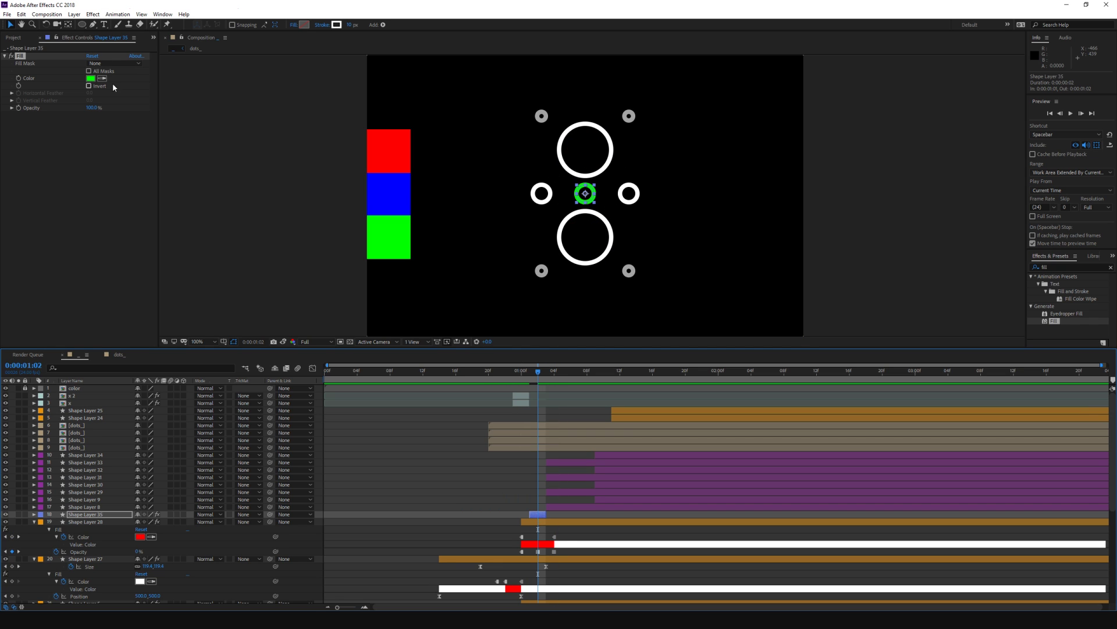
click(102, 78)
click(373, 200)
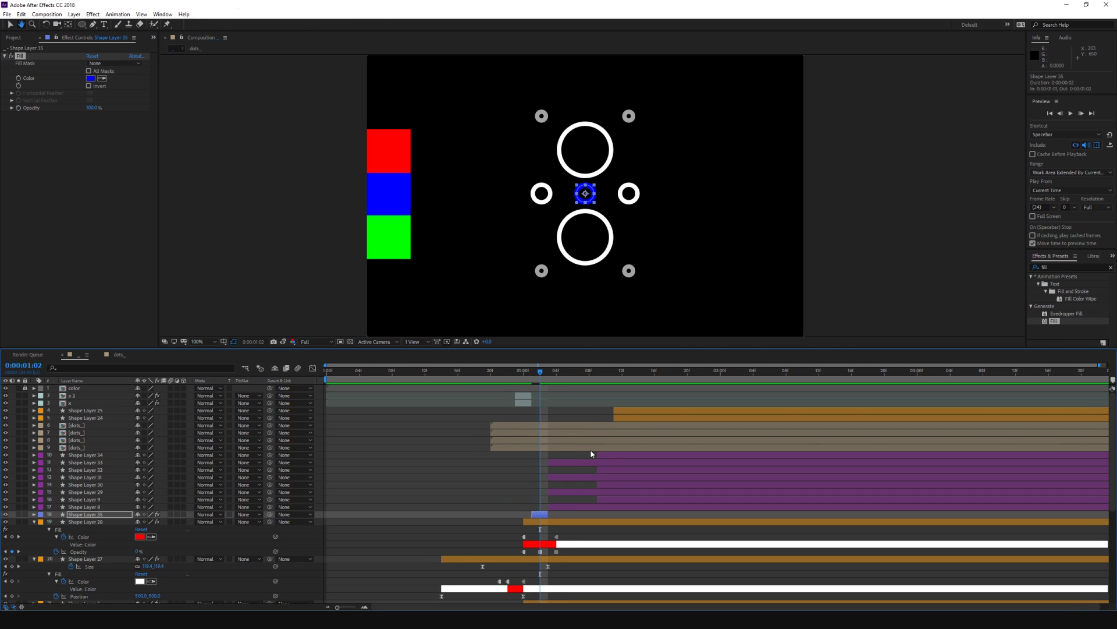
Step: Open the [dots_] precomp for editing
click(561, 463)
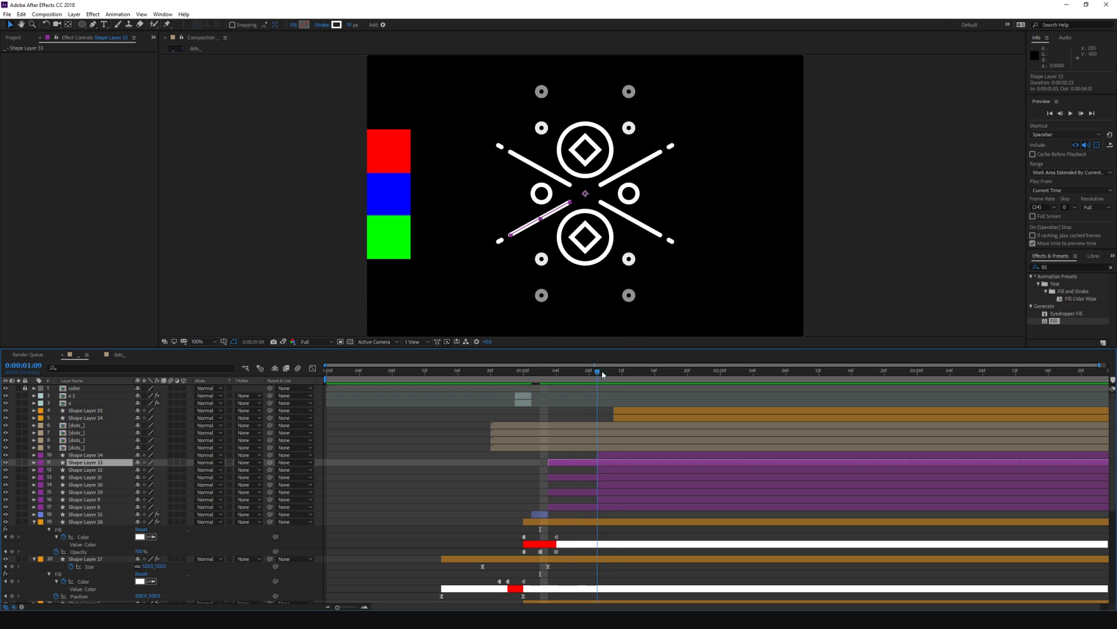
drag(561, 374, 631, 375)
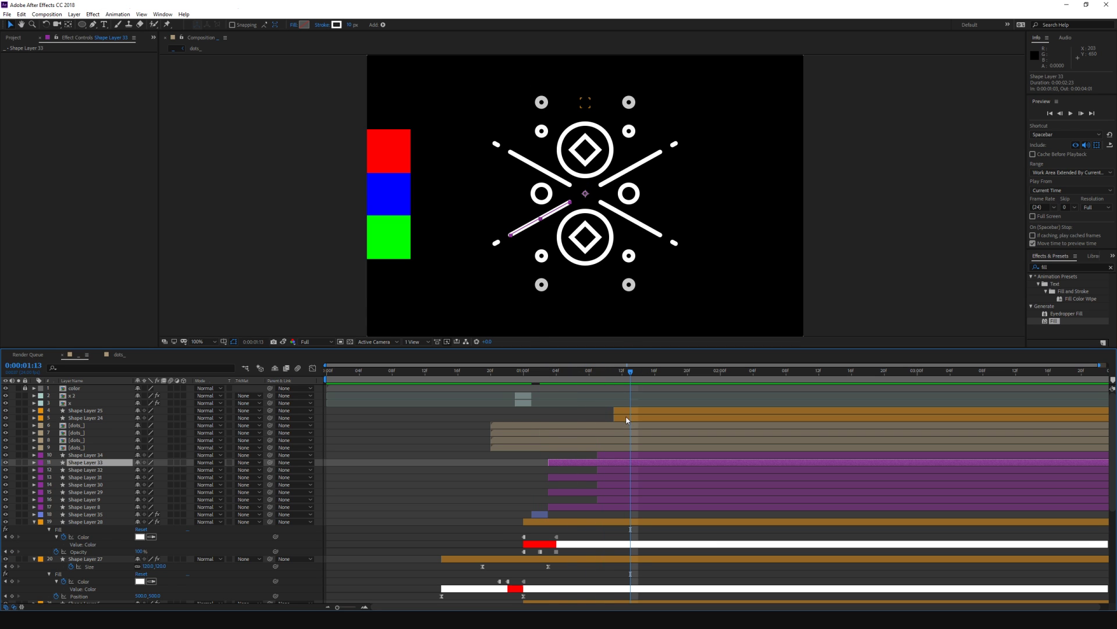
click(625, 427)
double_click(626, 431)
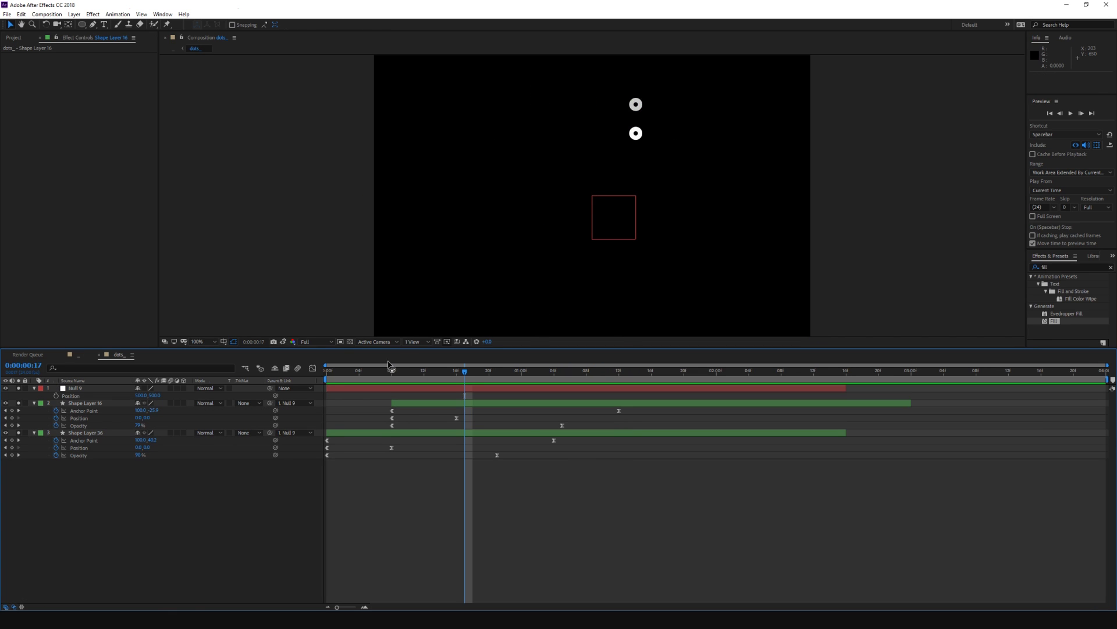
Step: Apply Fill to Shape Layer 36 and keyframe its Color white-green-white around frame 18
key(Home)
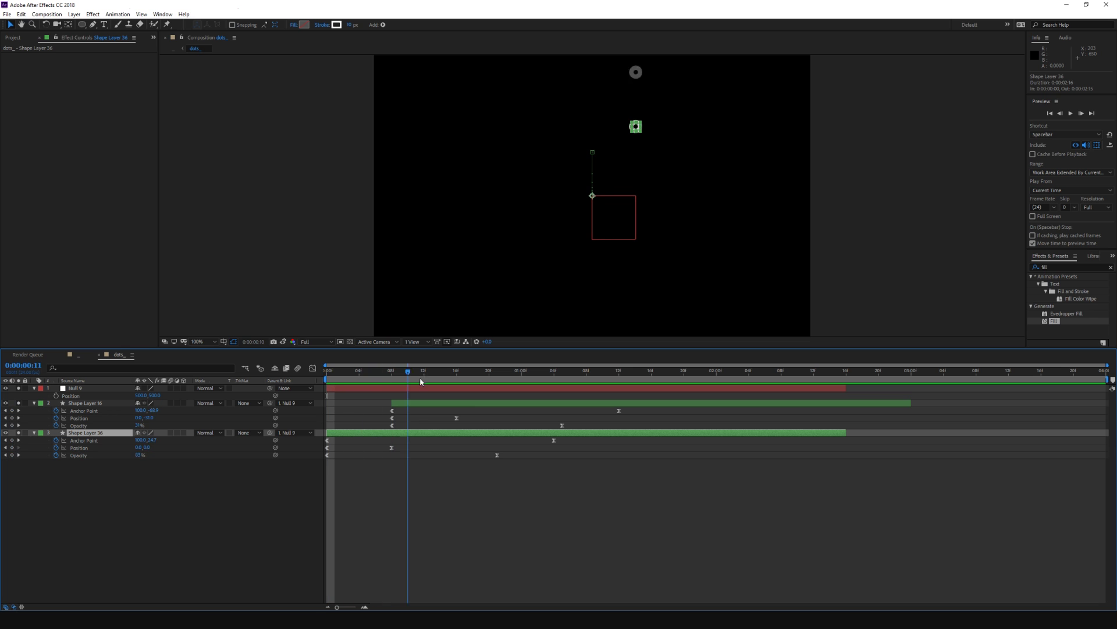
drag(333, 375, 473, 375)
key(ctrl+v)
key(u)
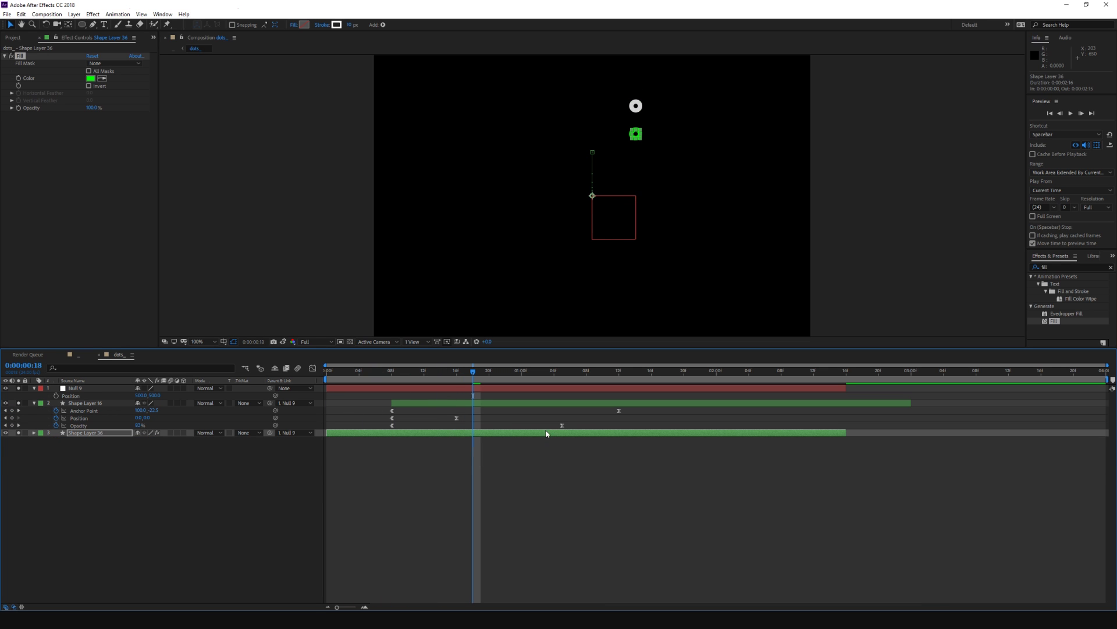
click(18, 78)
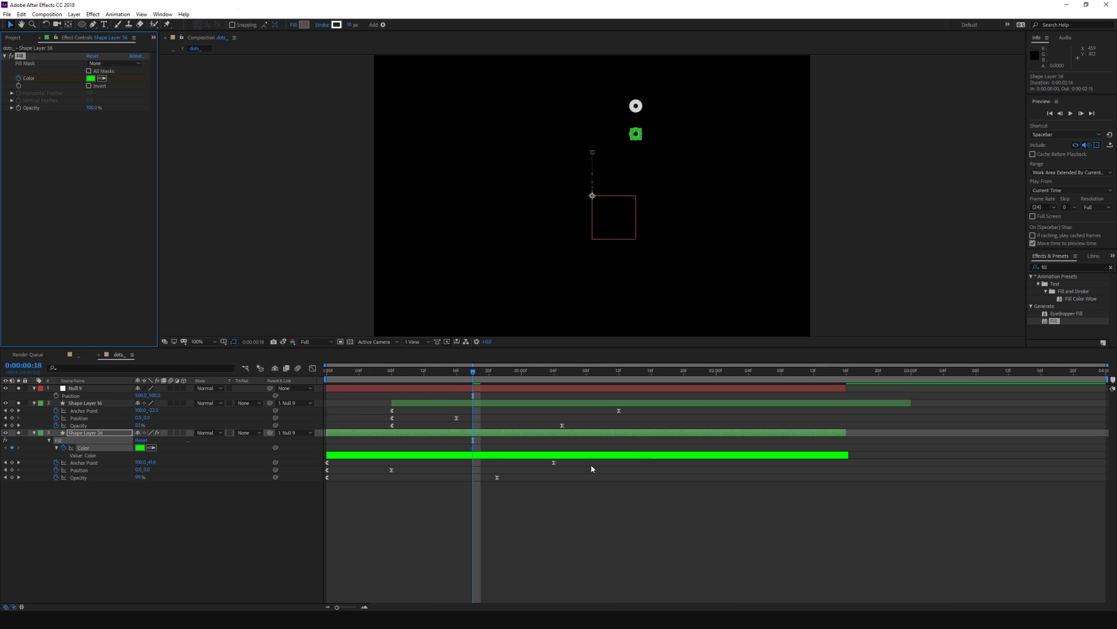
click(473, 450)
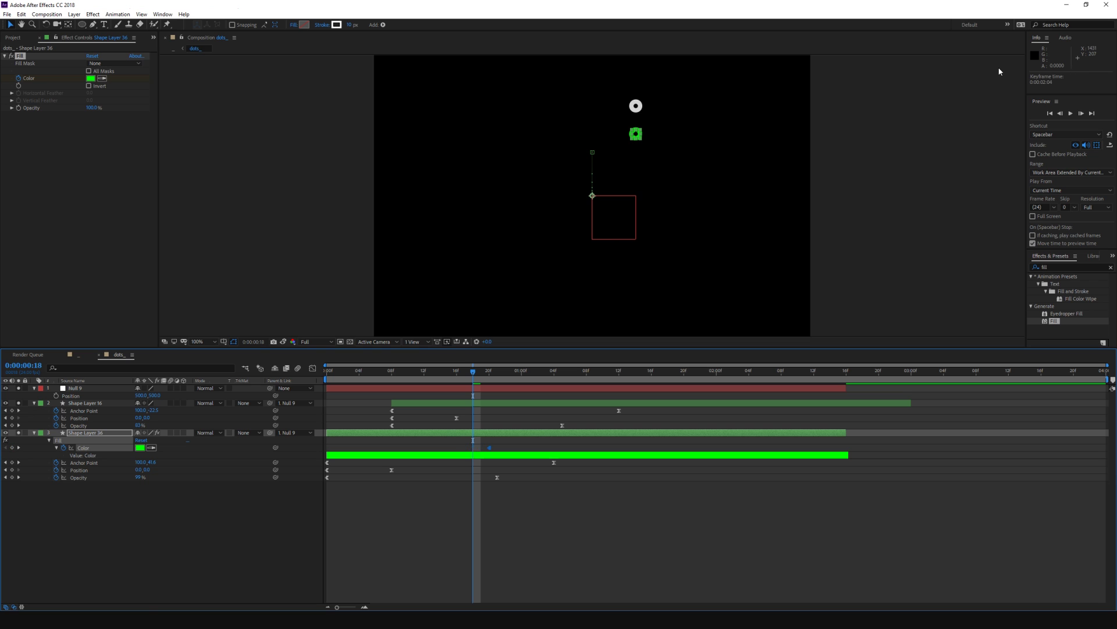
click(140, 447)
click(789, 433)
click(935, 533)
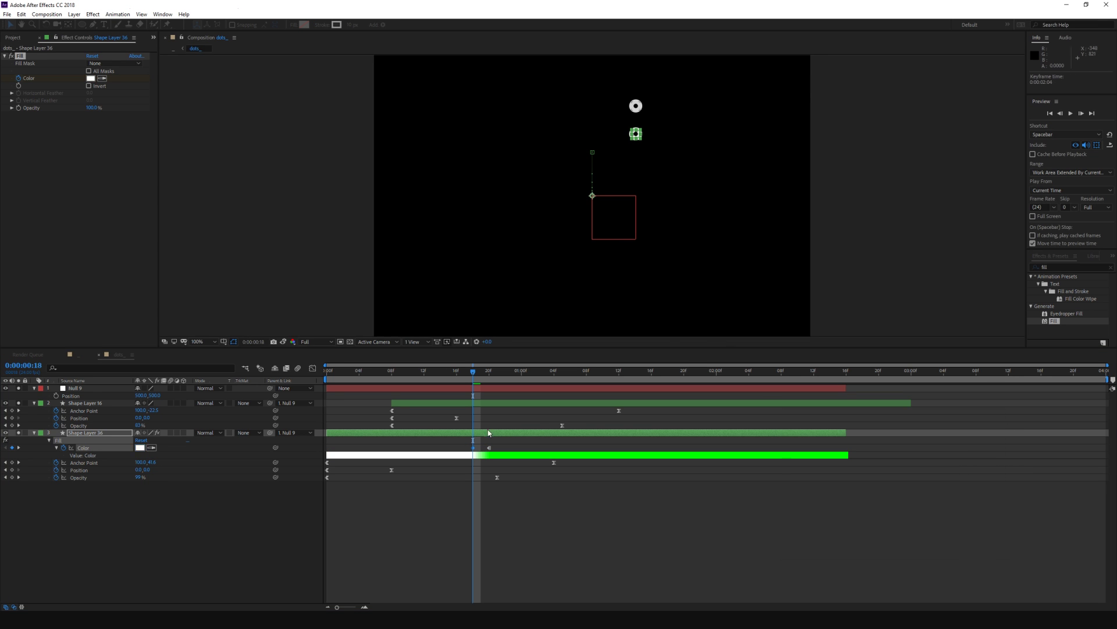
key(Page_Down)
key(Page_Down)
key(Page_Down)
key(Page_Down)
key(ctrl+v)
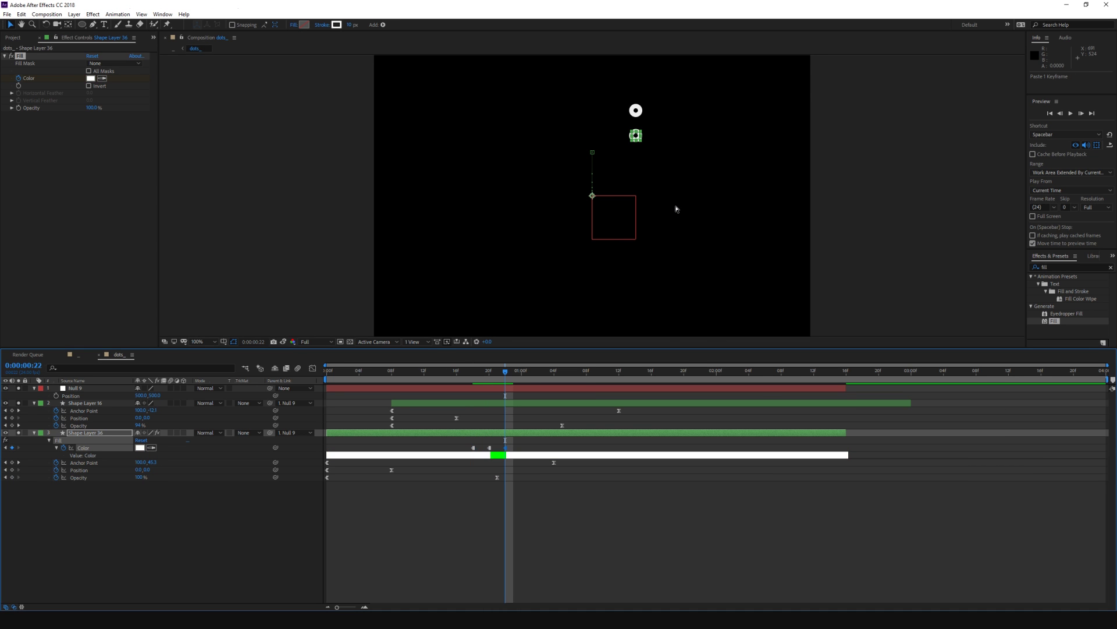
Step: Copy the three colour keyframes onto Shape Layer 16 at frame 20
drag(524, 460, 457, 443)
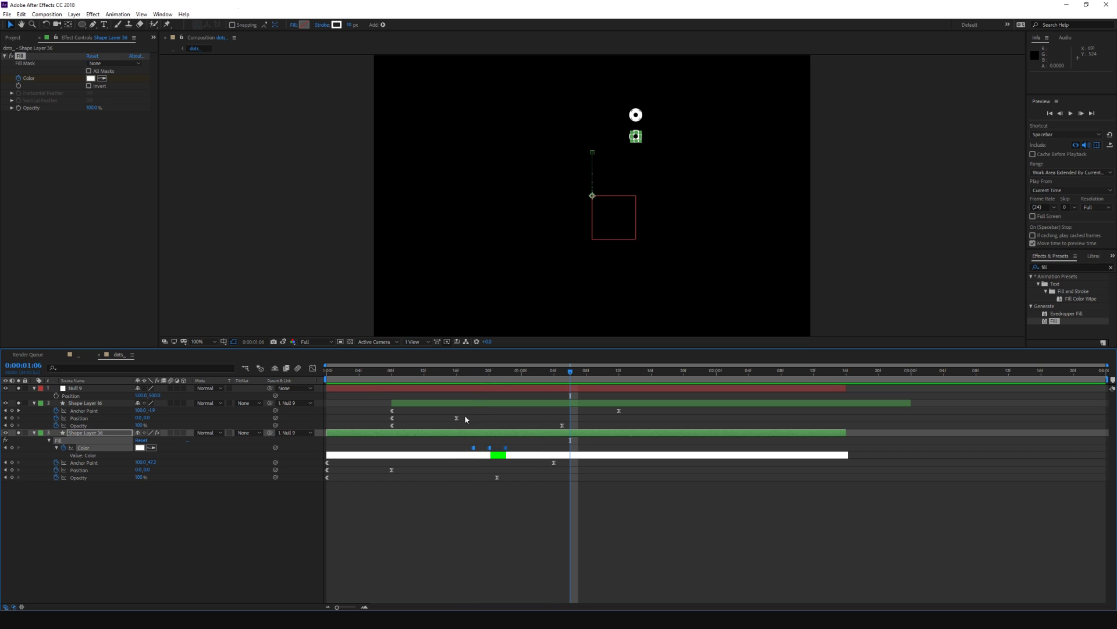
key(ctrl+c)
click(490, 375)
click(497, 403)
key(ctrl+v)
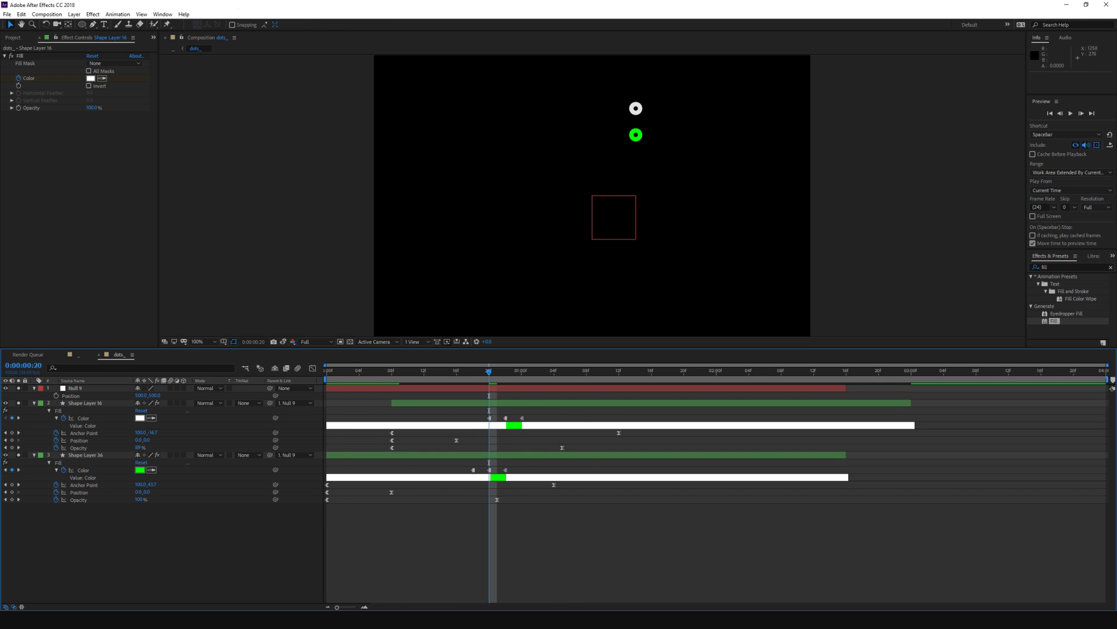
Step: Shift both dots' colour keyframes slightly earlier, preview, and return to the main composition
mouse_move(524, 413)
mouse_down()
mouse_move(465, 475)
mouse_move(457, 470)
mouse_up()
key(space)
key(alt+Left)
key(alt+Left)
key(alt+Left)
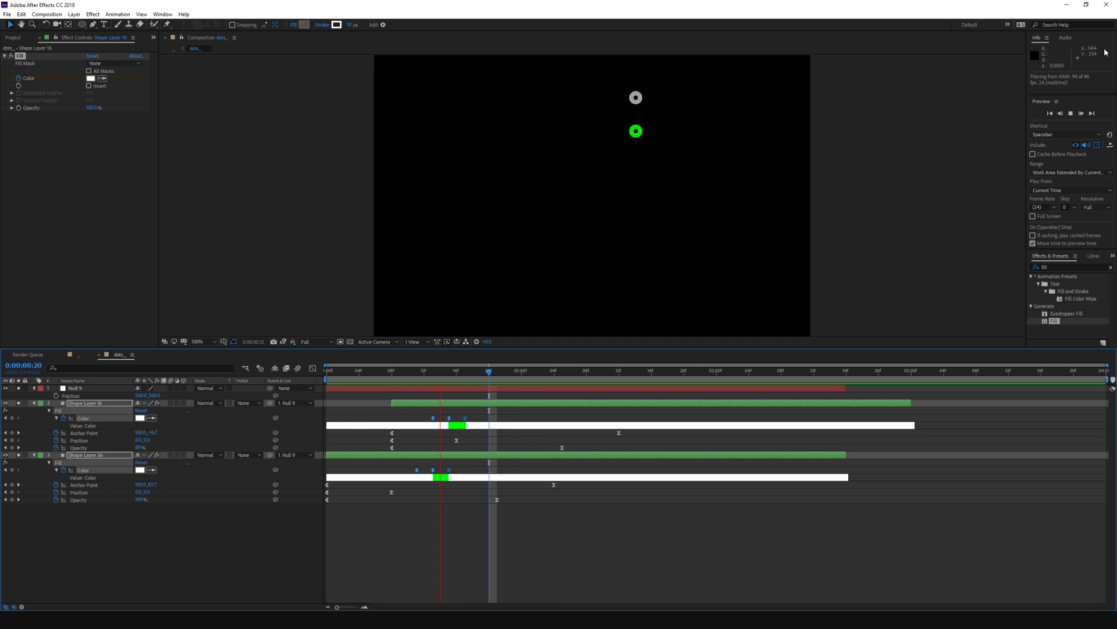
click(177, 49)
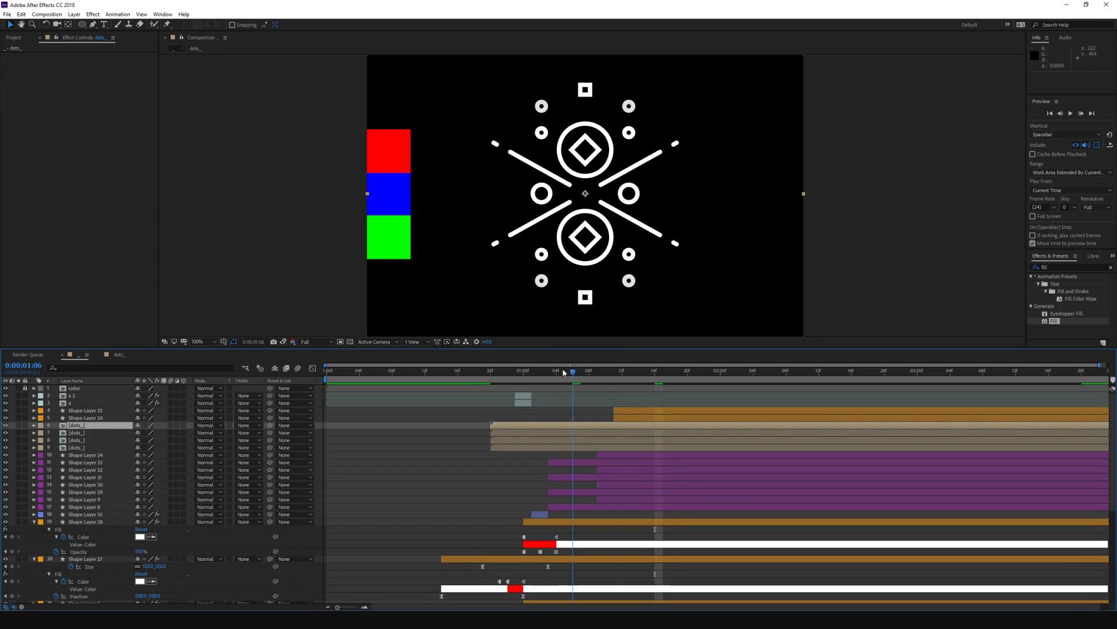
Step: Apply Fill to Shape Layer 25 at 1:15 and keyframe its Color white-blue-white
drag(545, 376, 592, 379)
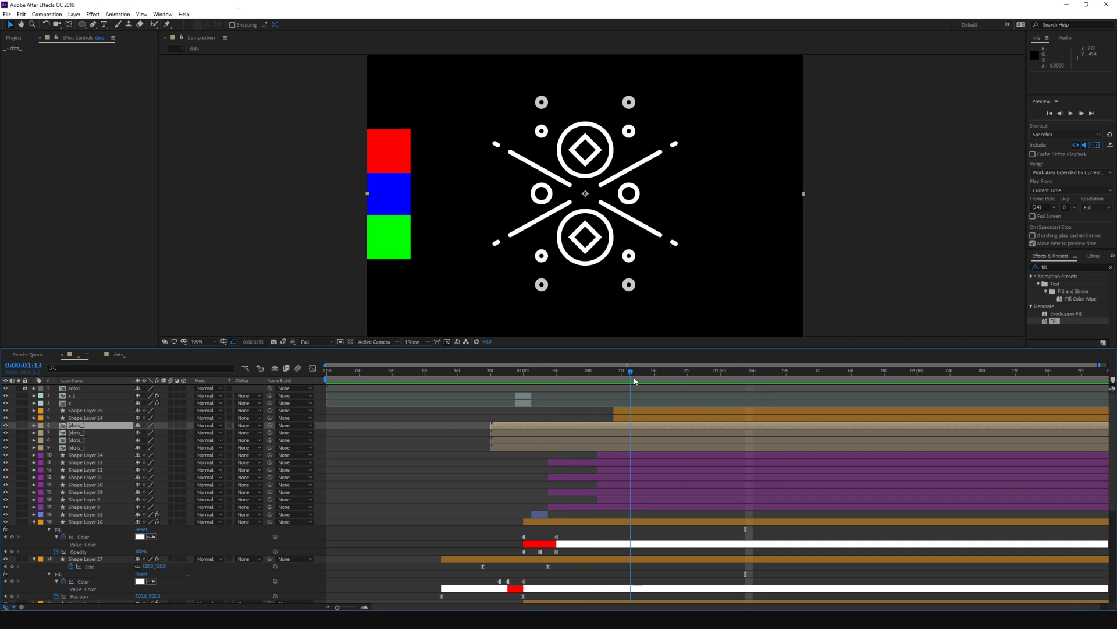
drag(592, 379, 646, 379)
click(645, 411)
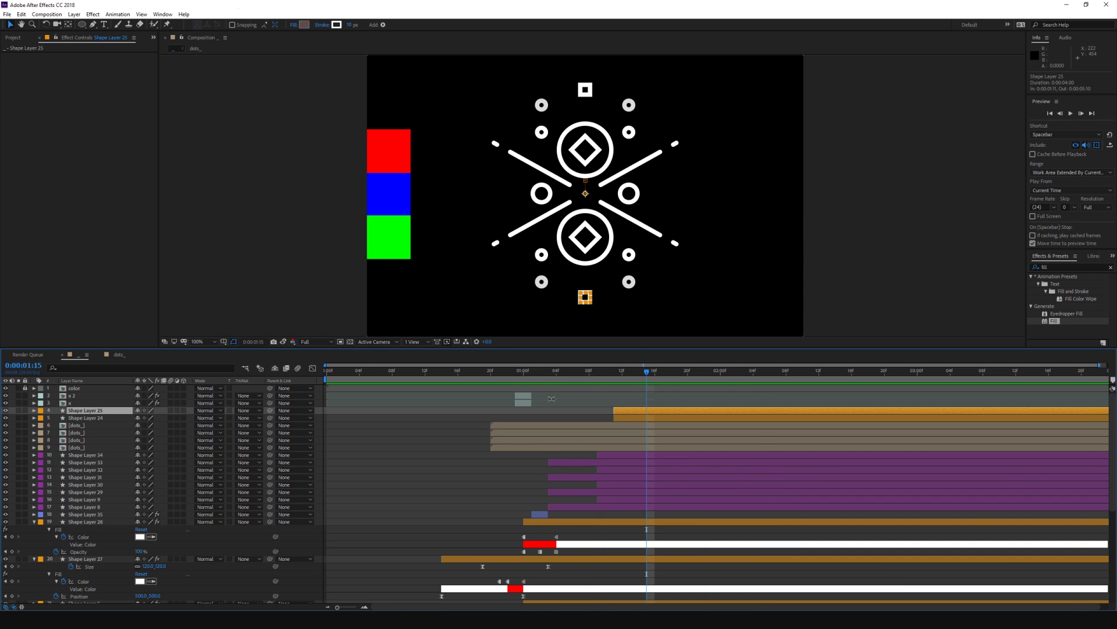
double_click(1045, 320)
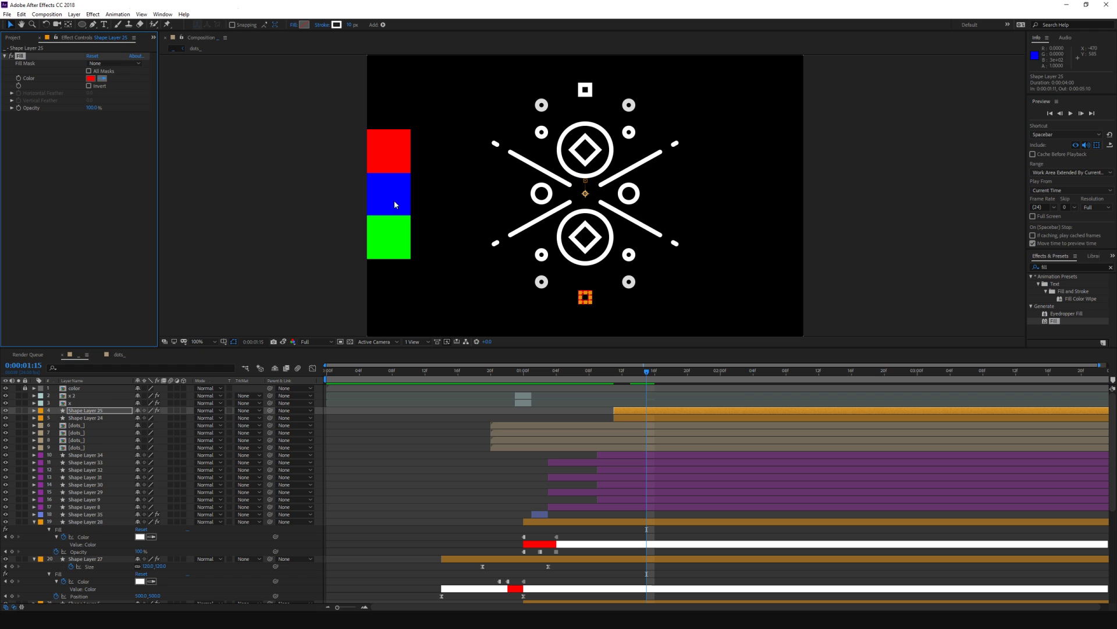
click(19, 78)
key(u)
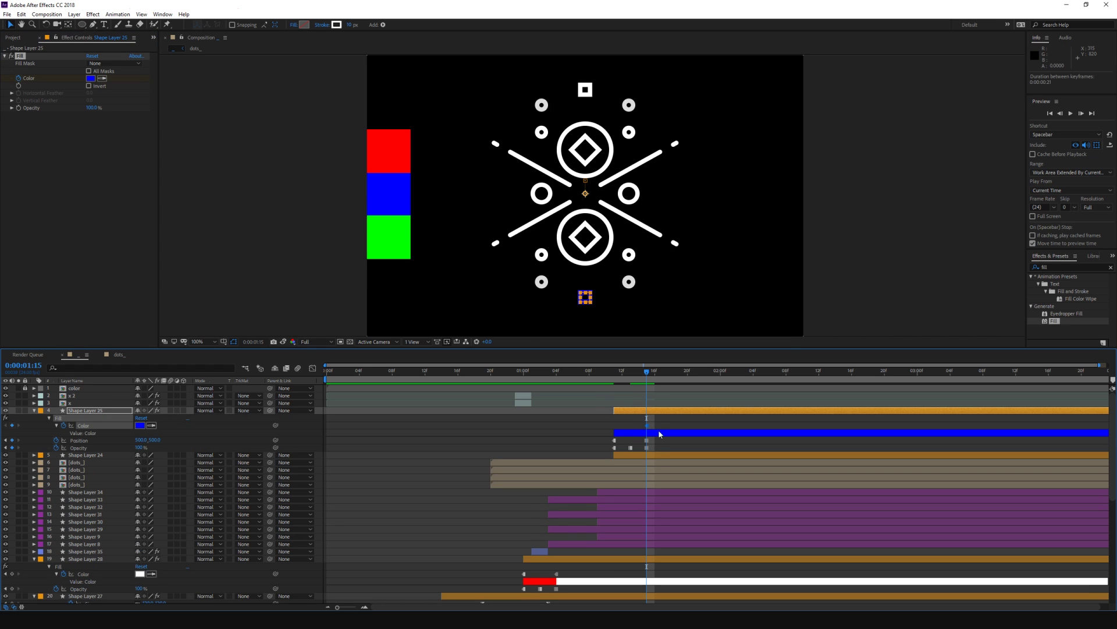
key(Page_Up)
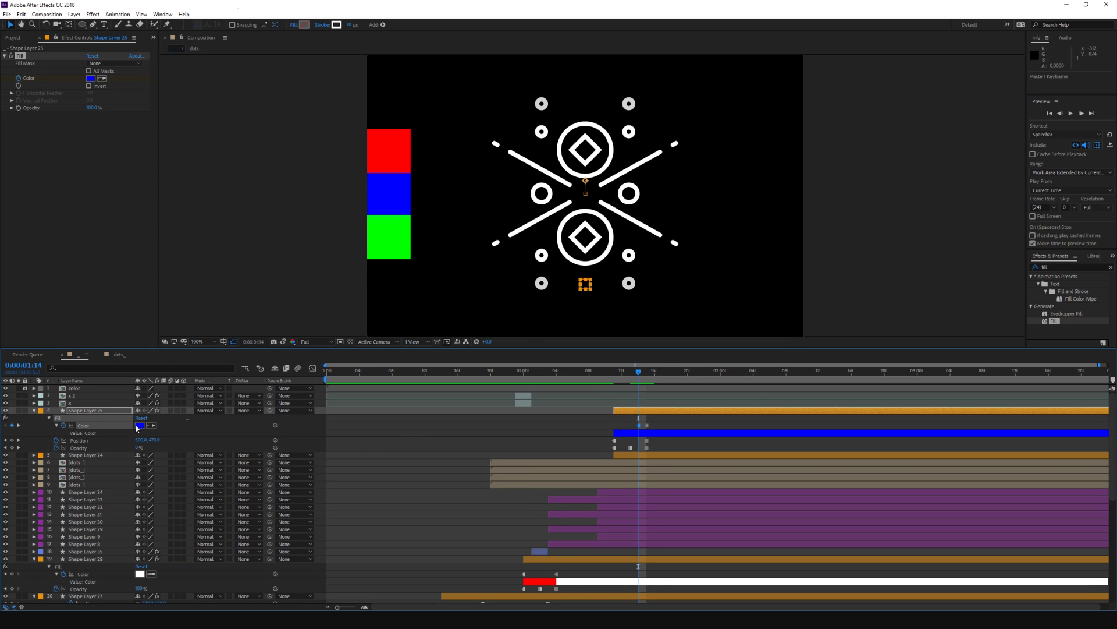
key(Page_Down)
key(Page_Down)
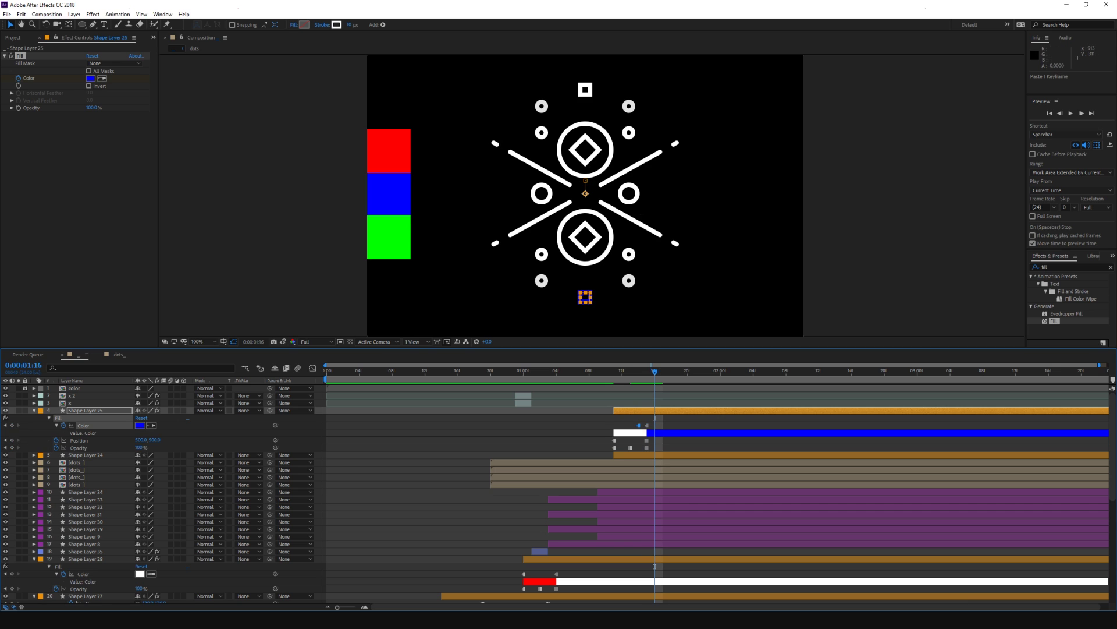
key(Page_Down)
key(ctrl+v)
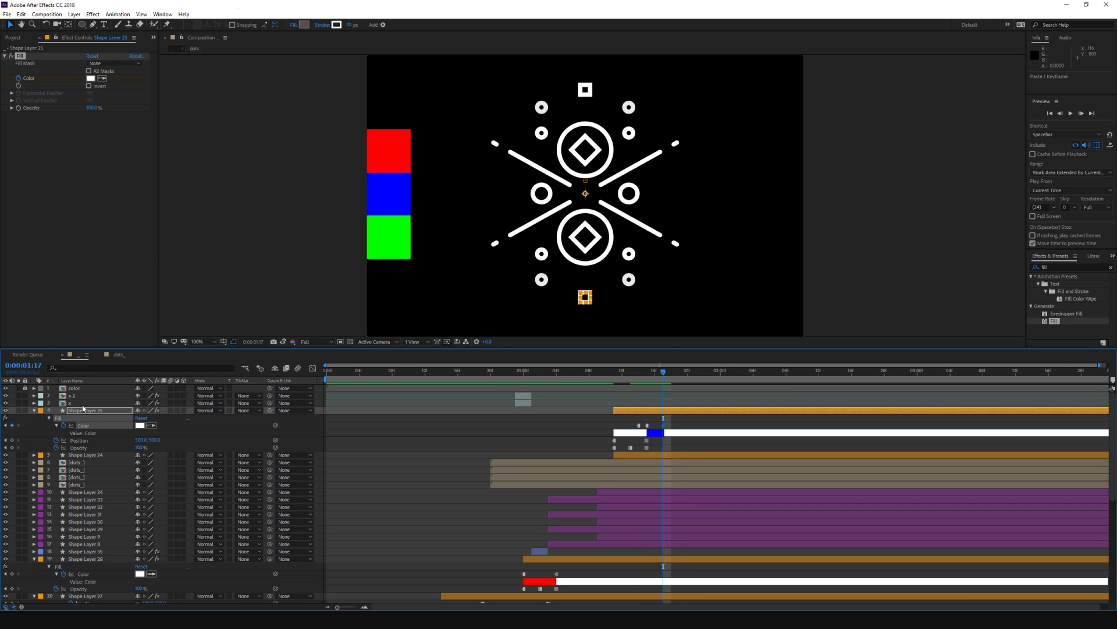
Step: Paste the colour keyframes onto Shape Layer 24 at 1:07, retime its last keyframe, and preview
key(ctrl+Down)
key(shift+Page_Up)
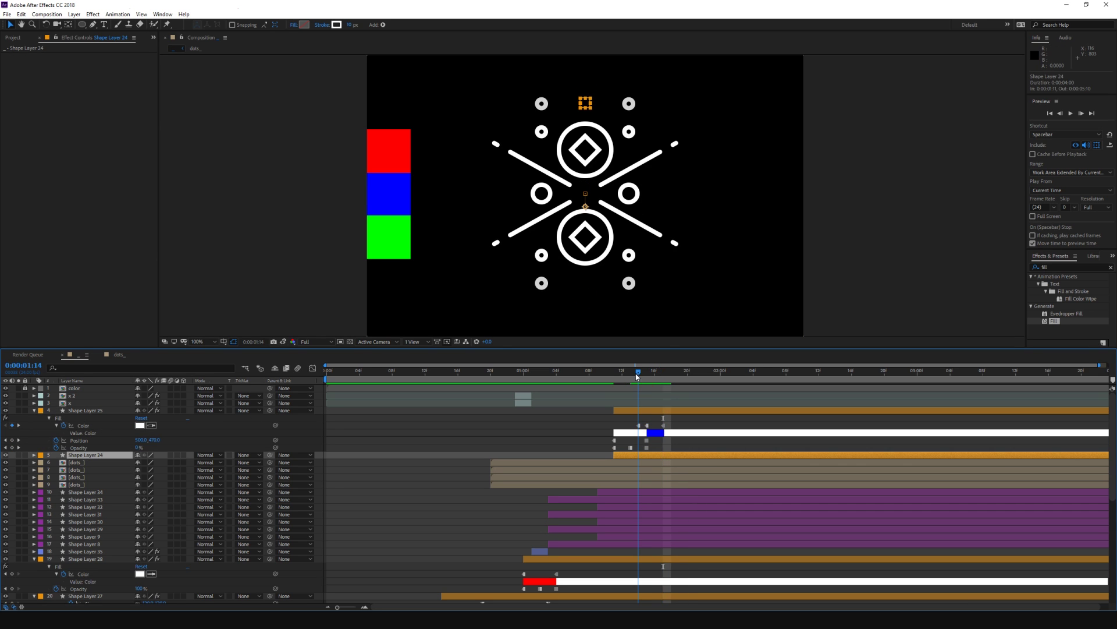
key(ctrl+v)
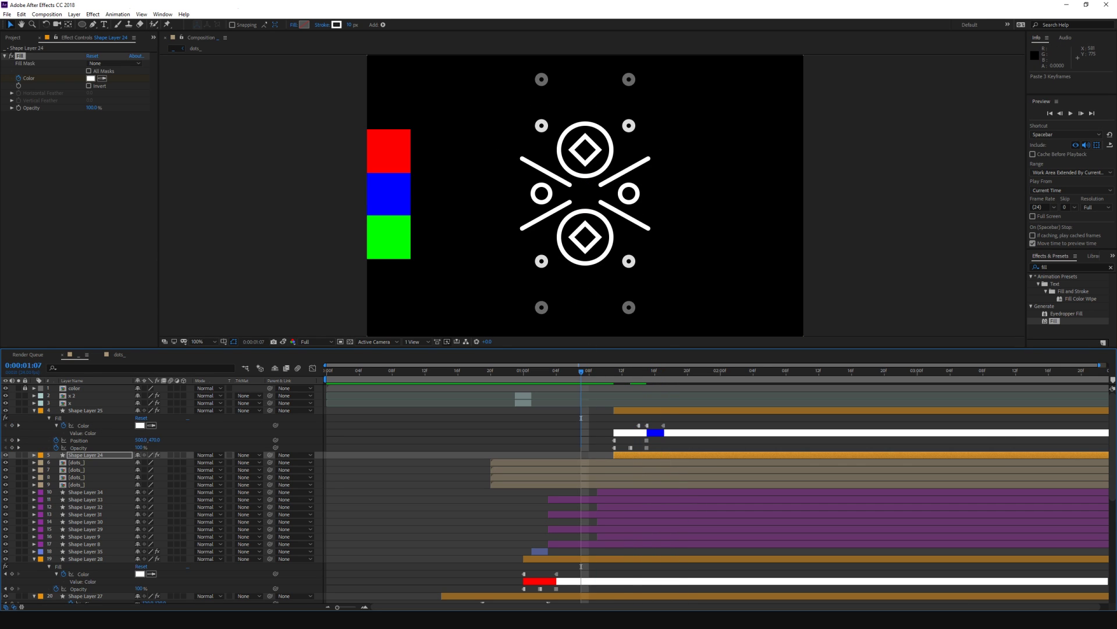
key(space)
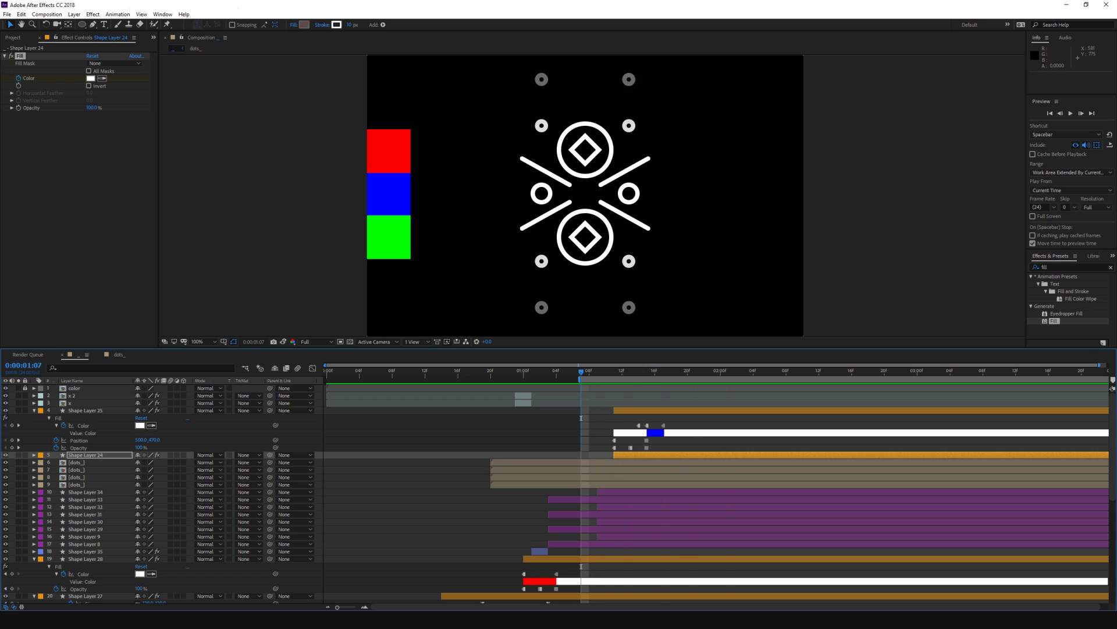
key(u)
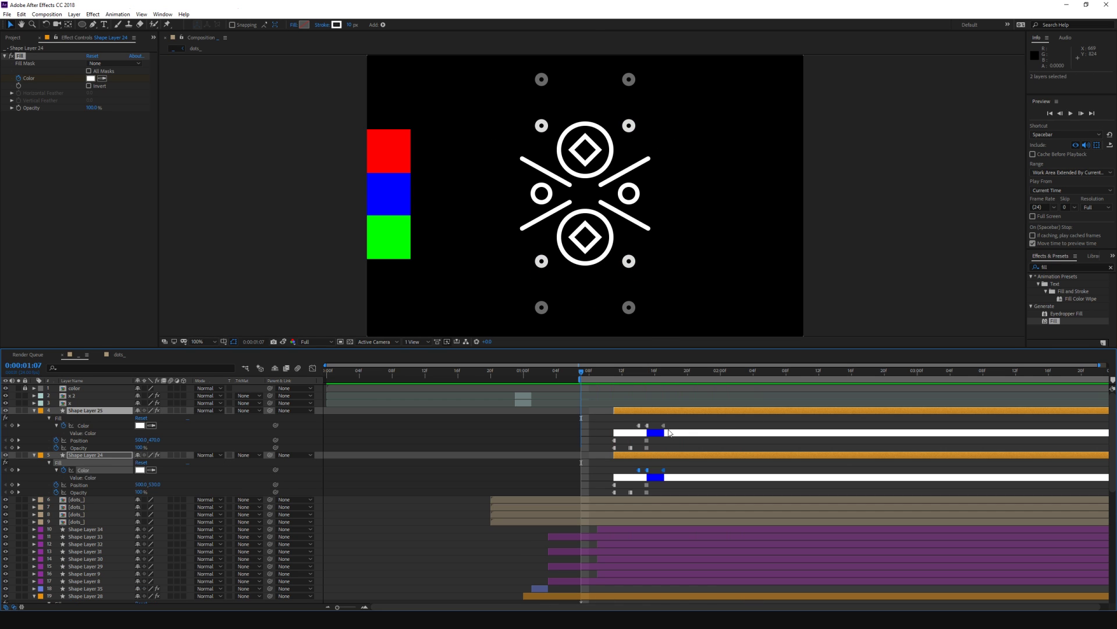
mouse_move(657, 419)
mouse_down()
mouse_move(670, 474)
mouse_move(680, 426)
mouse_up()
key(space)
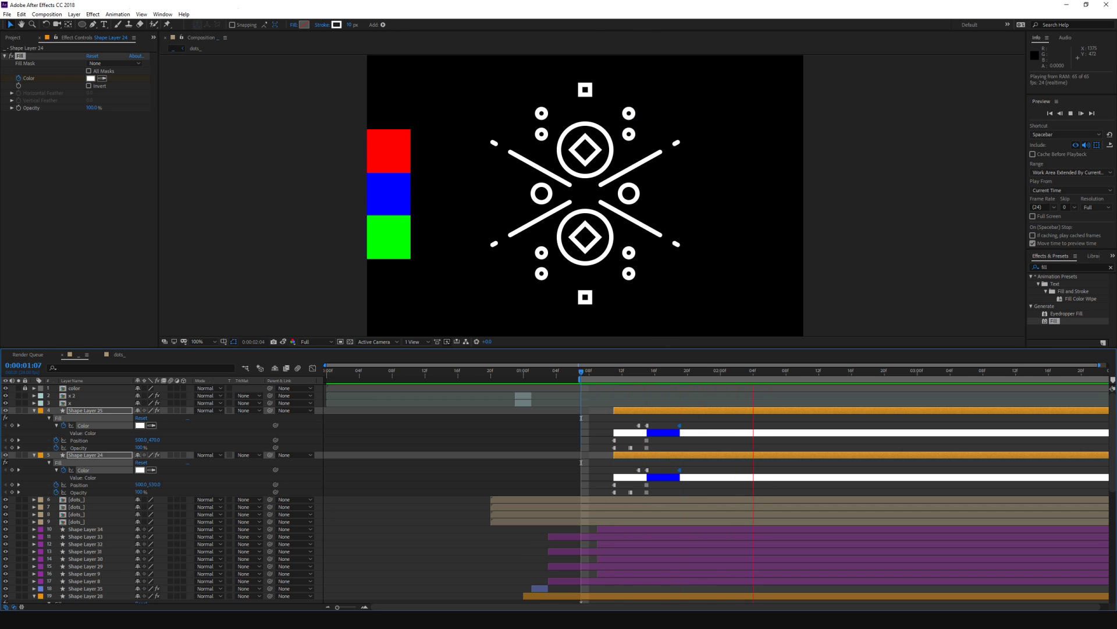
key(alt+Left)
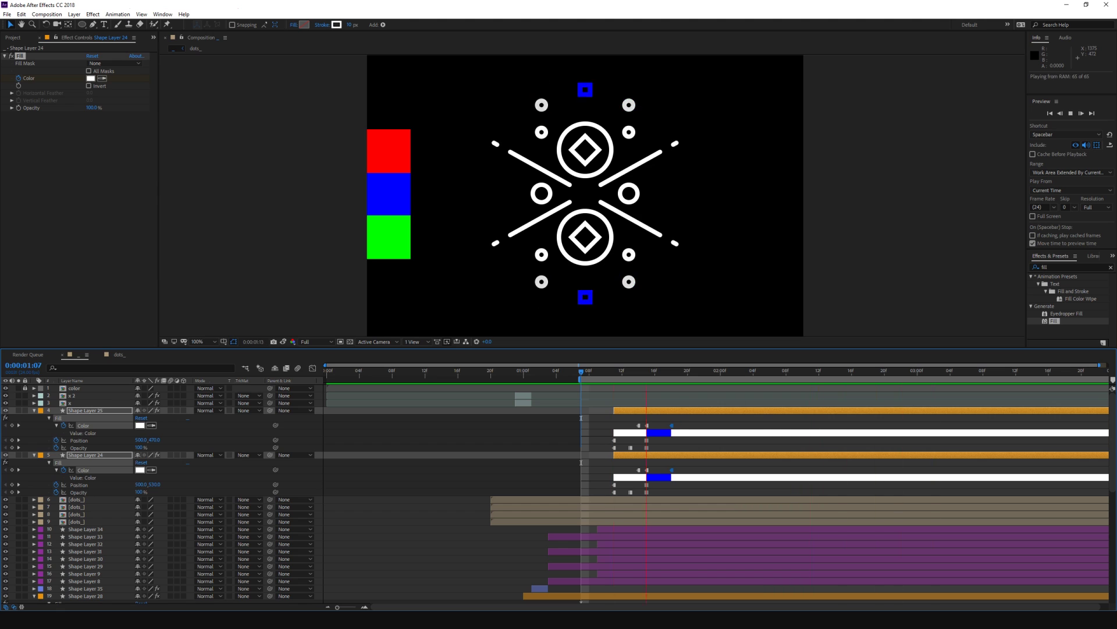
key(space)
Step: Set the work area to run from 0:00 to about 2:20 and preview it
drag(1108, 379, 894, 379)
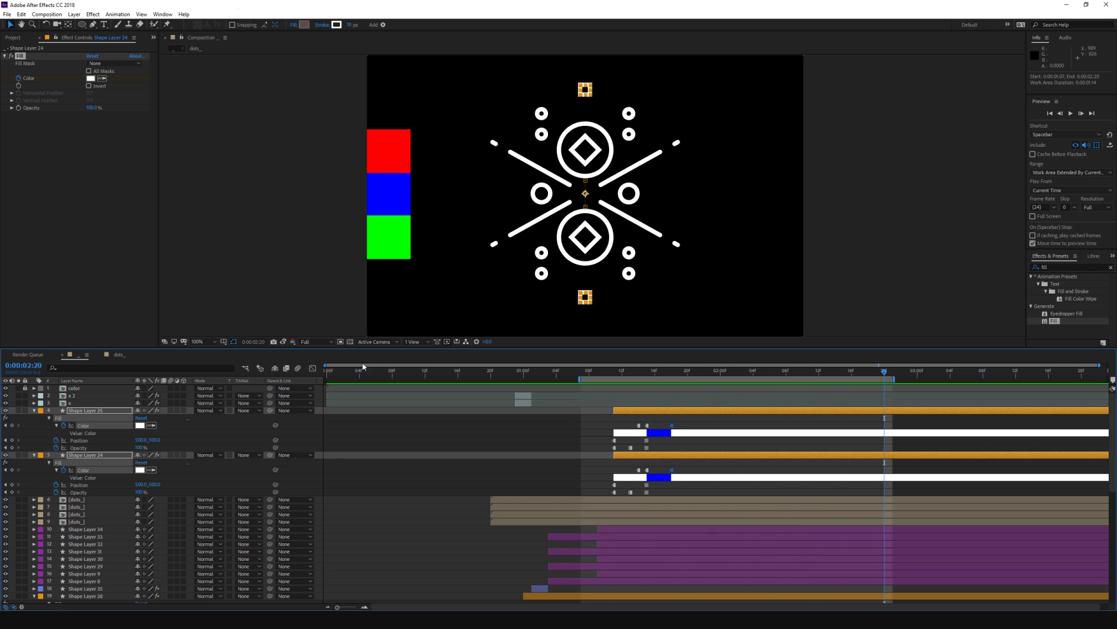
click(328, 376)
key(space)
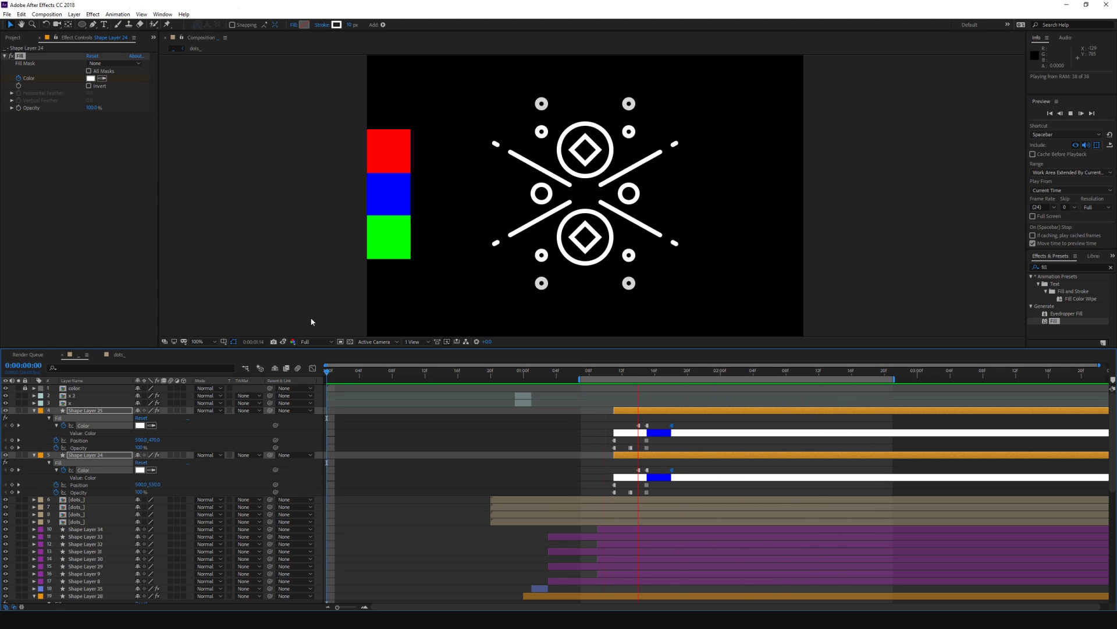
key(b)
key(space)
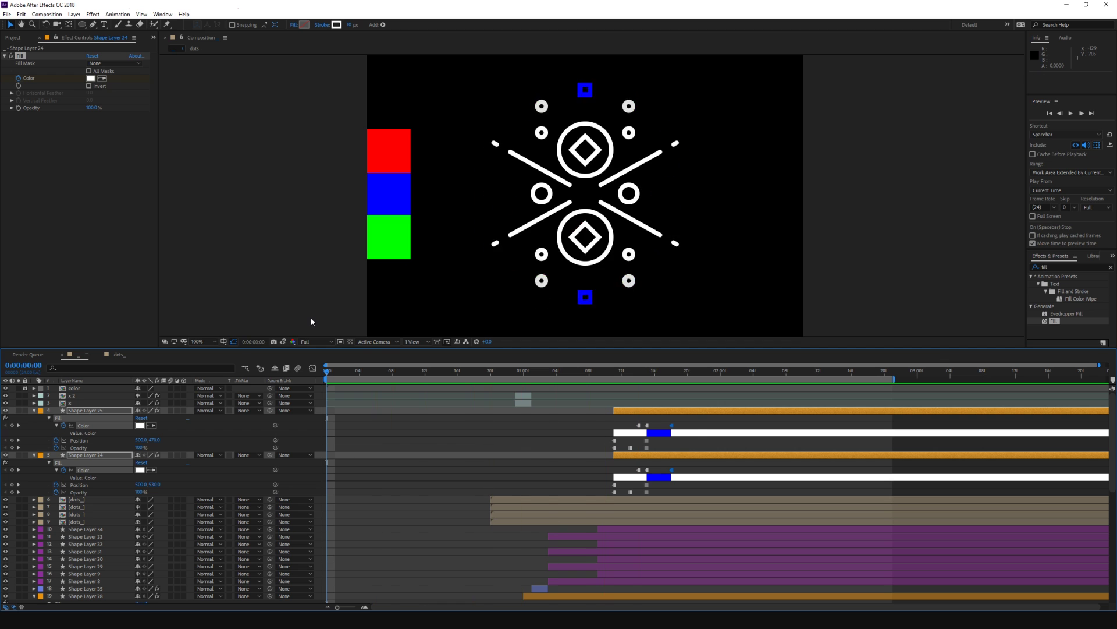
Step: Hide the colour swatch layer, collapse properties, and preview the emblem with the viewer maximised
click(5, 387)
click(518, 436)
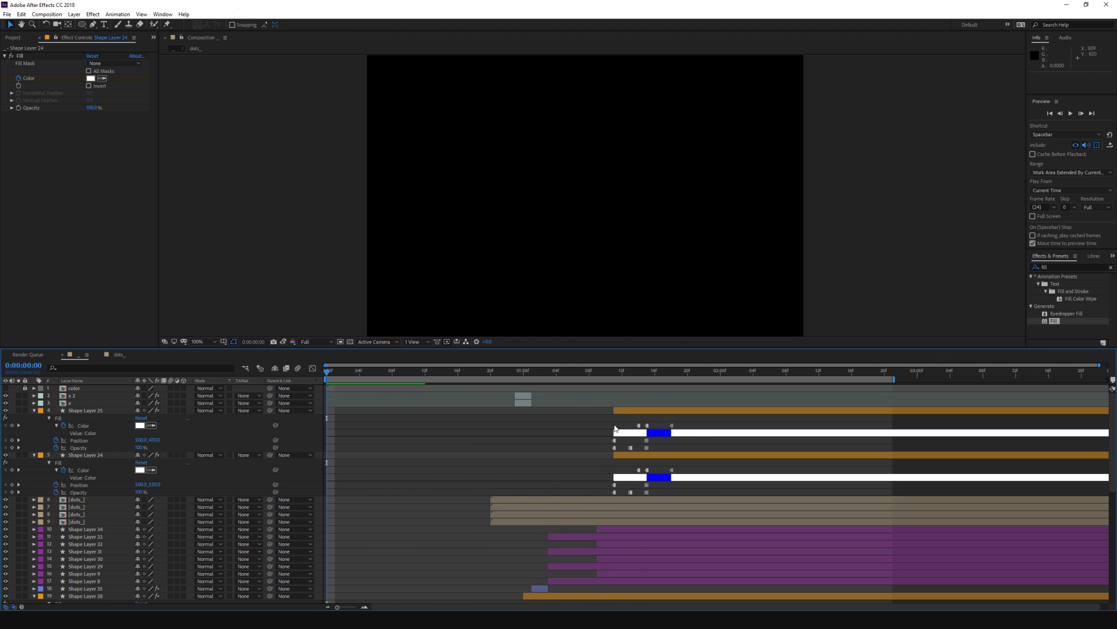
key(u)
key(grave)
key(grave)
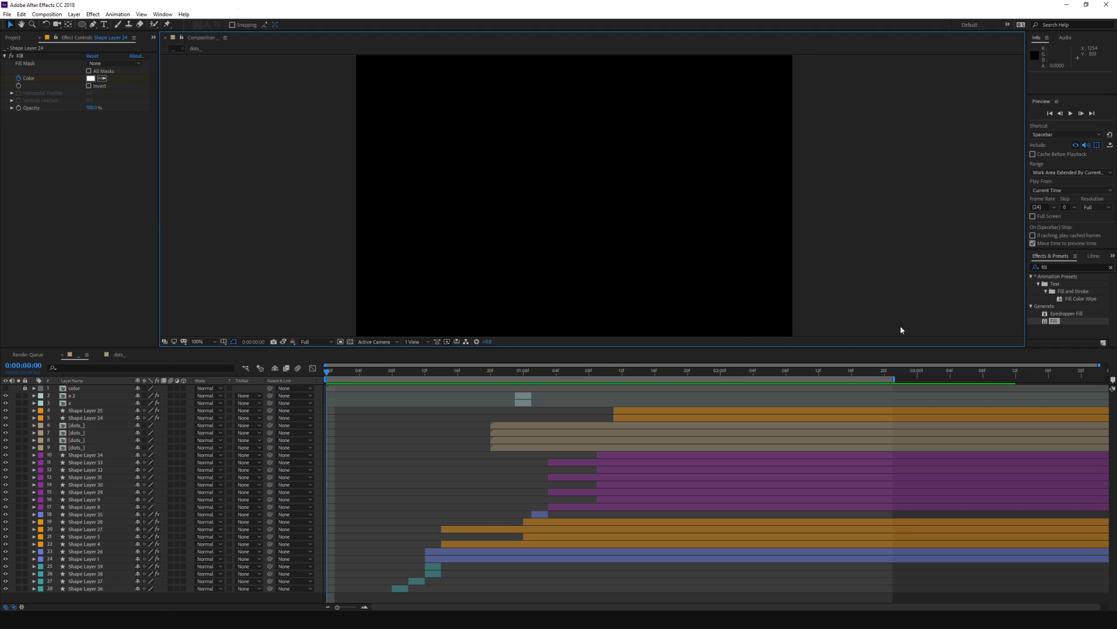
key(grave)
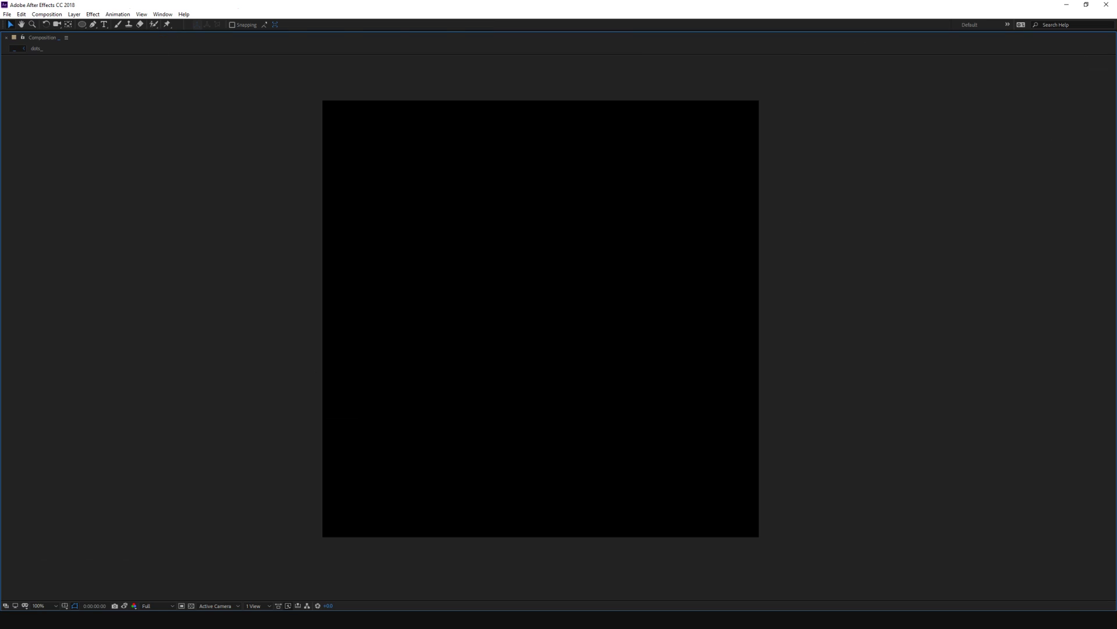